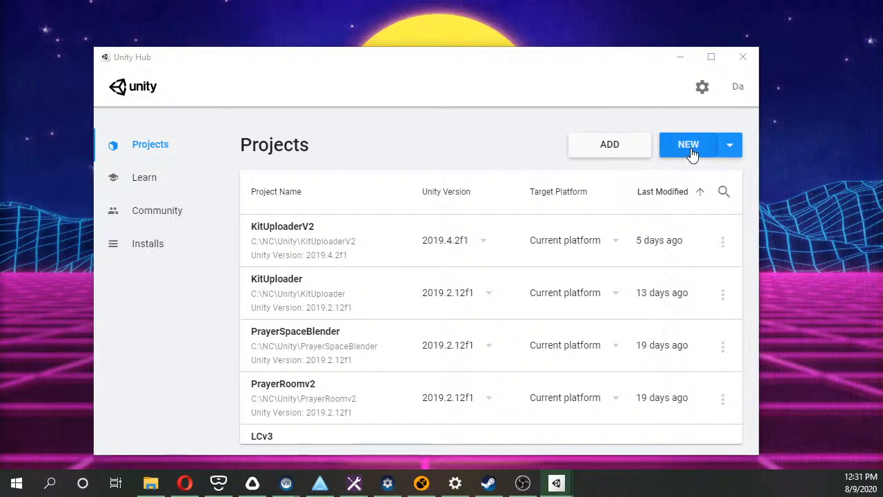
Create a new project from the 3D template, named "Unit Sketchup Import Demo", in C:\NC\Unity.
left_click_drag(130, 140, 562, 103)
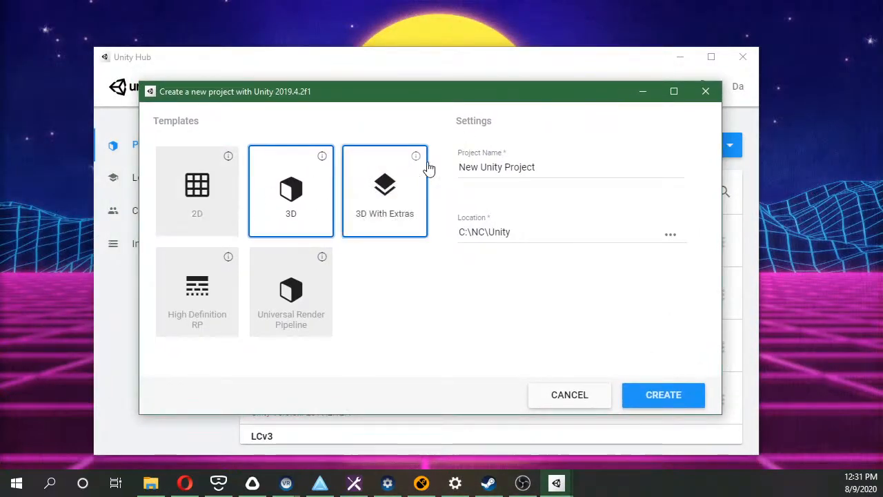
left_click(534, 167)
left_click_drag(536, 167, 420, 142)
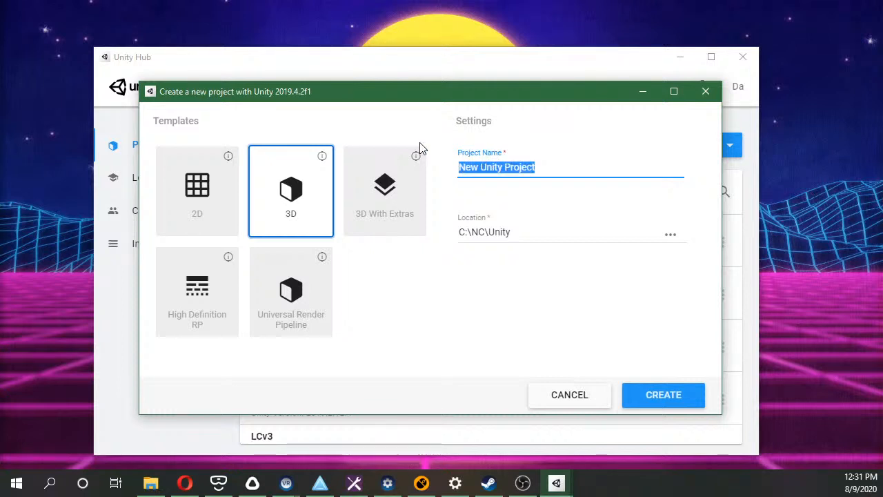
type("A")
key("BackSpace")
type("Unit")
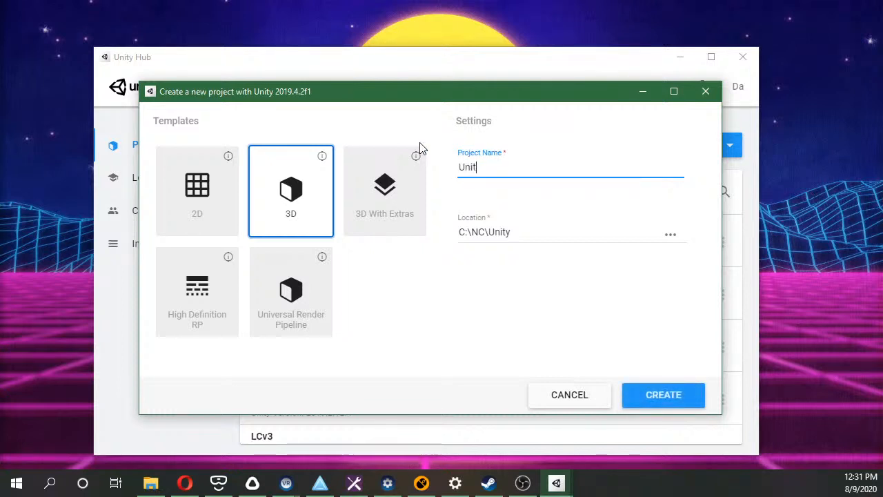
type(" Sketchup Demo")
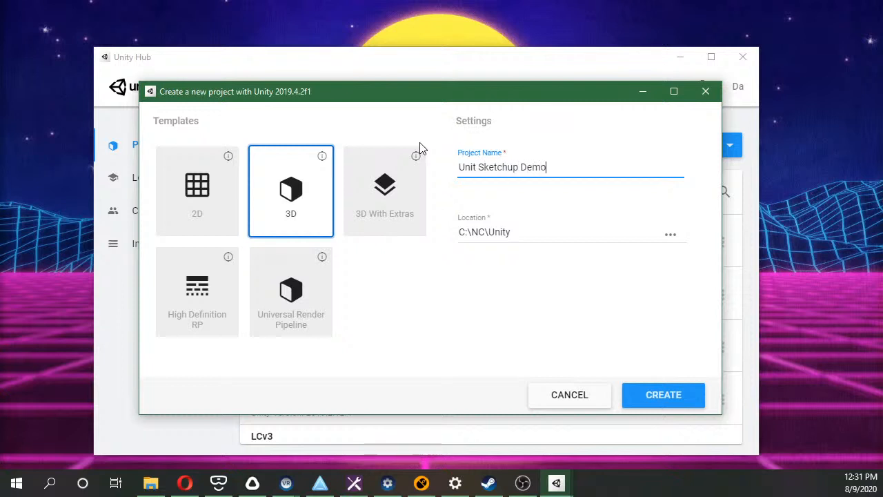
left_click(521, 167)
type("Import")
left_click(663, 396)
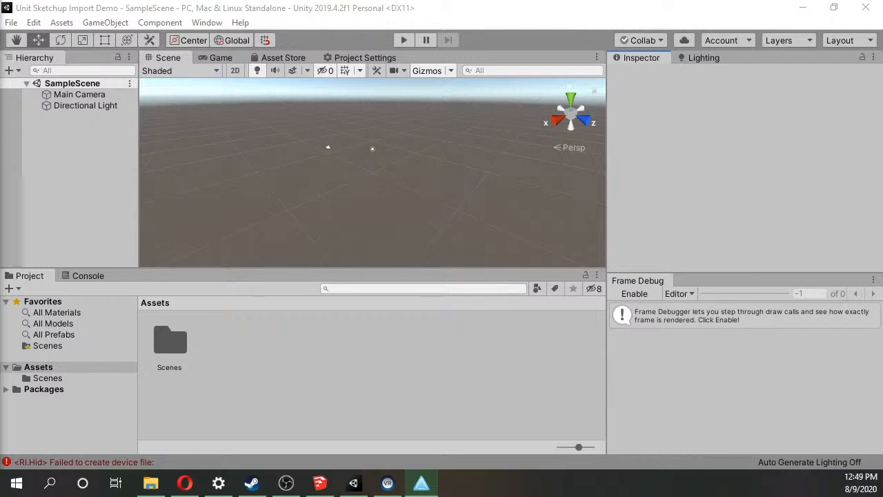
left_click(331, 366)
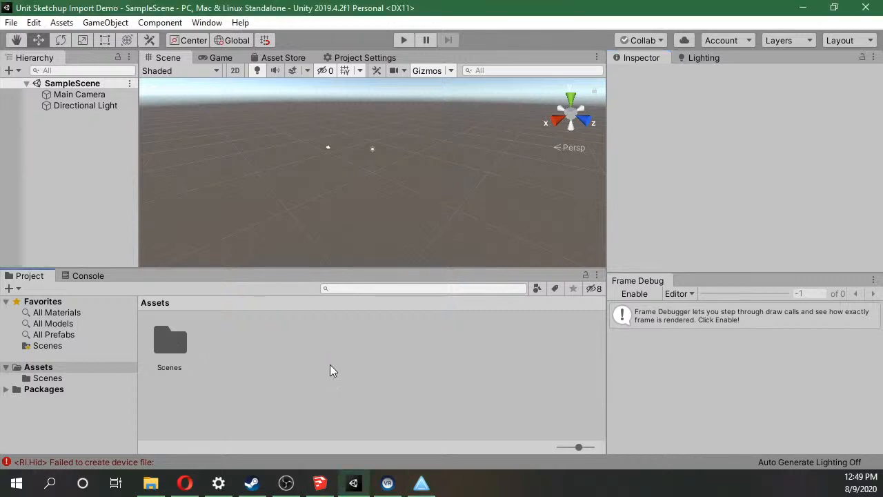
left_click(66, 22)
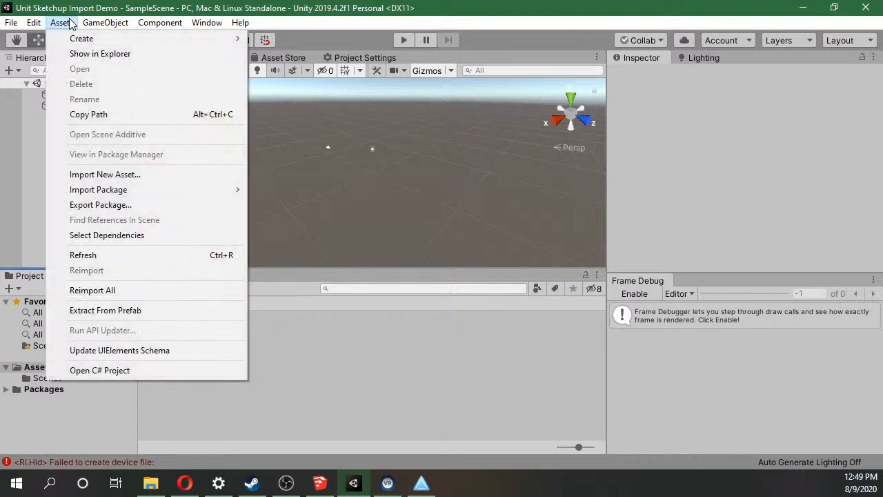
mouse_move(105, 25)
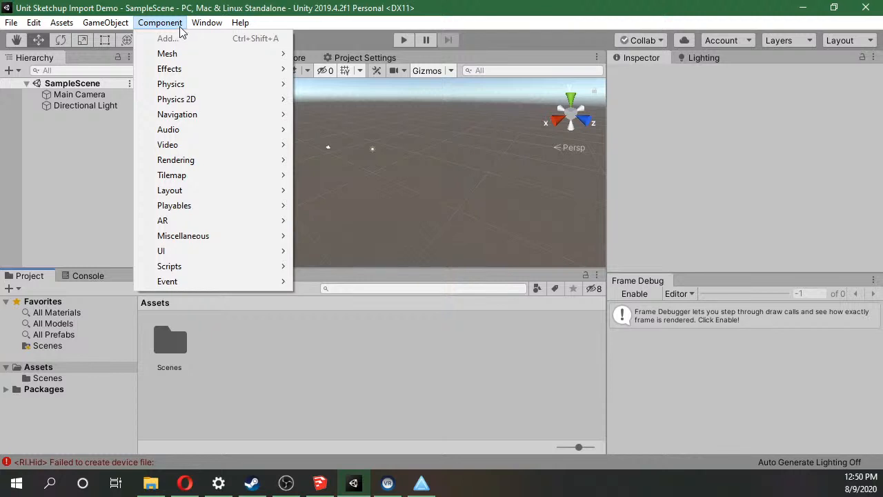
mouse_move(54, 24)
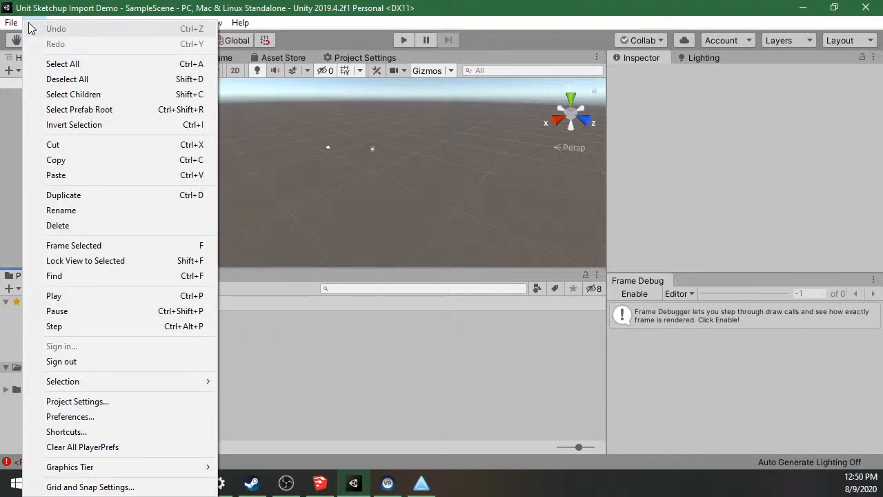
left_click(28, 22)
left_click(13, 23)
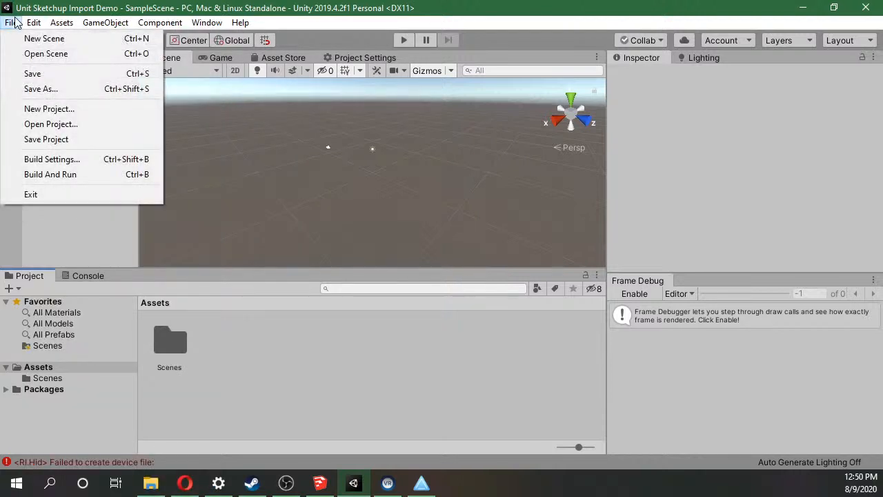
Open Uploader-0.8.6.unitypackage from the Downloads\Software folder as a custom package to import.
mouse_move(36, 25)
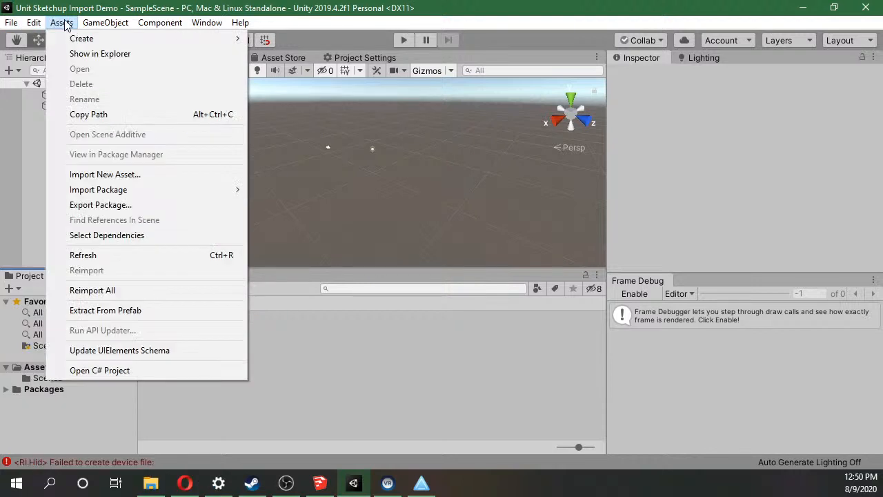
mouse_move(118, 191)
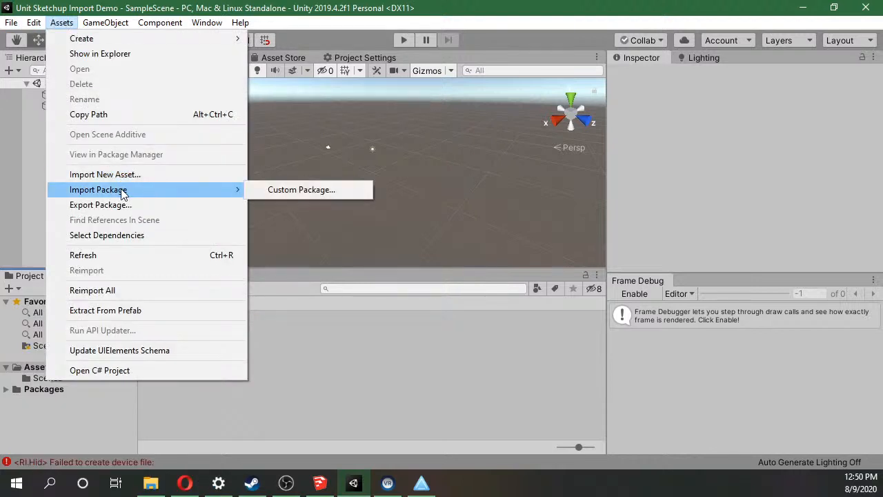
left_click(266, 189)
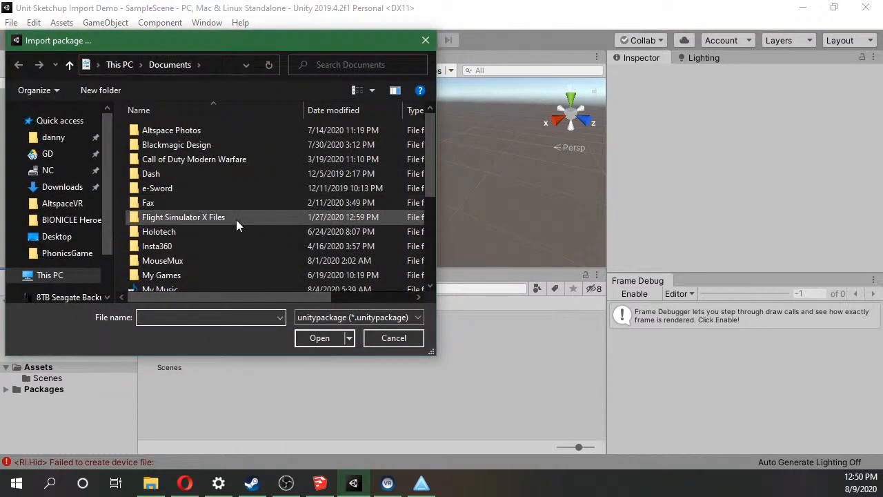
left_click(69, 187)
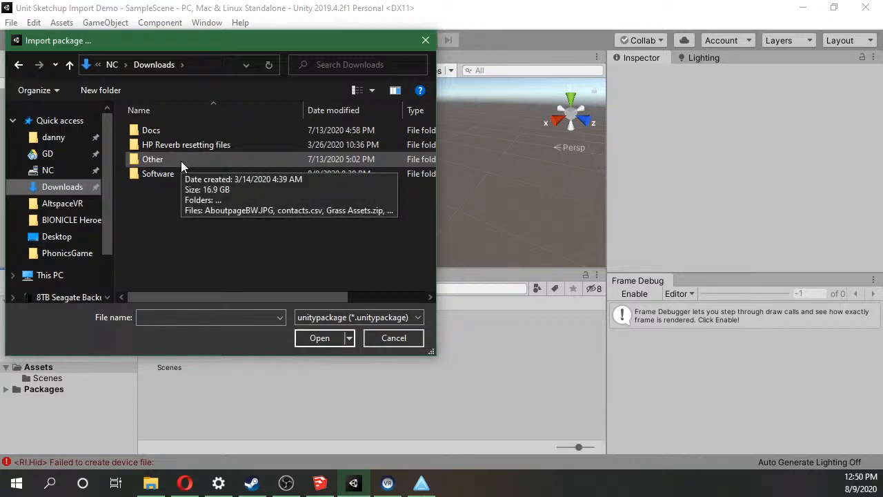
left_click_drag(206, 38, 370, 86)
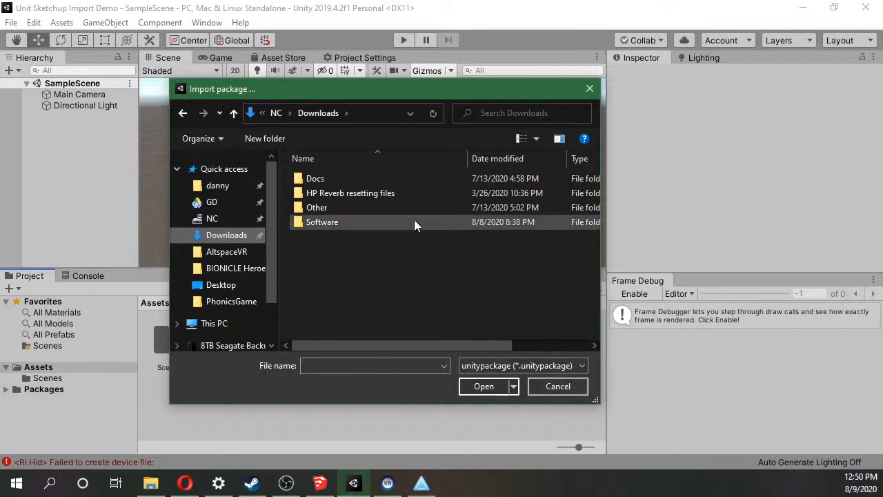
double_click(364, 221)
left_click(365, 179)
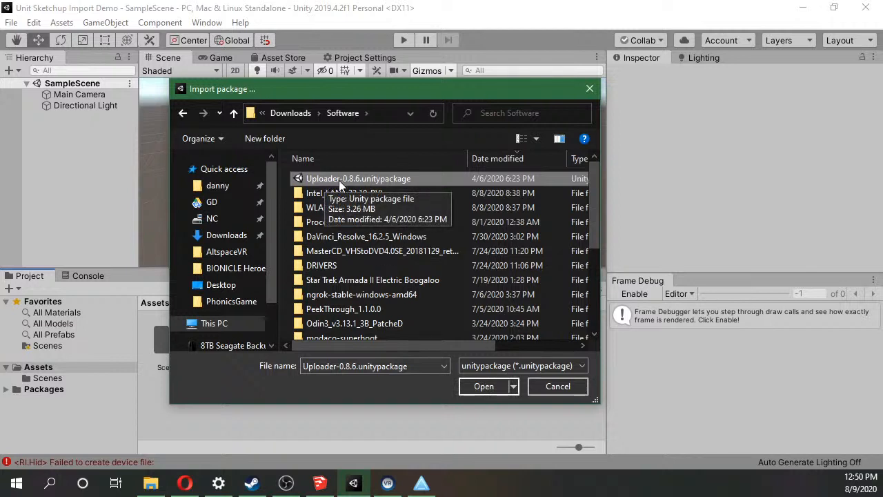
left_click(474, 380)
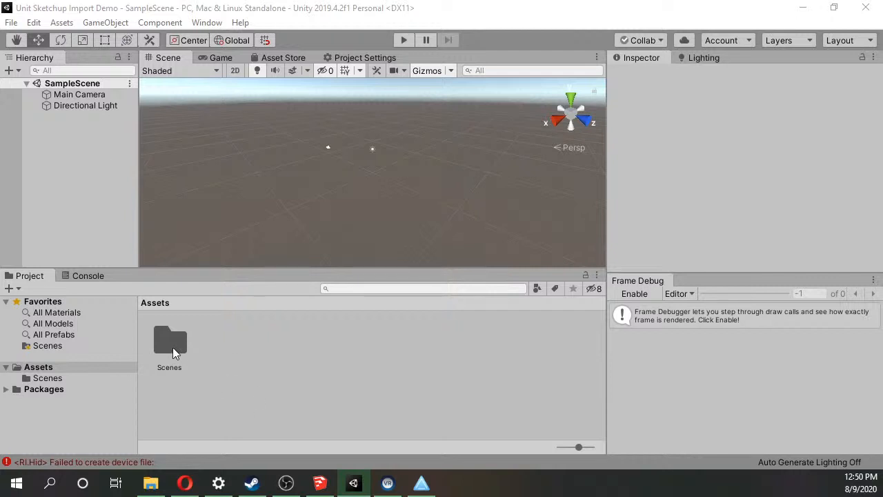
Import all items of the Uploader-0.8.6 package into the project.
left_click(65, 25)
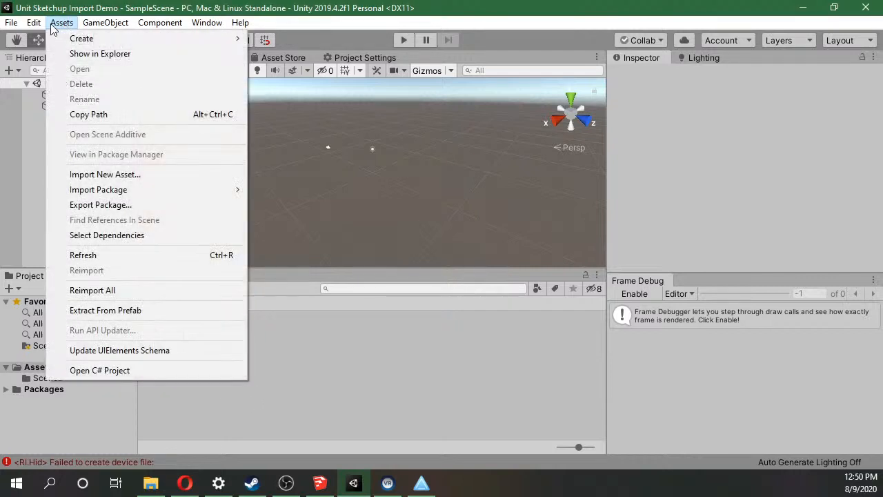
mouse_move(39, 30)
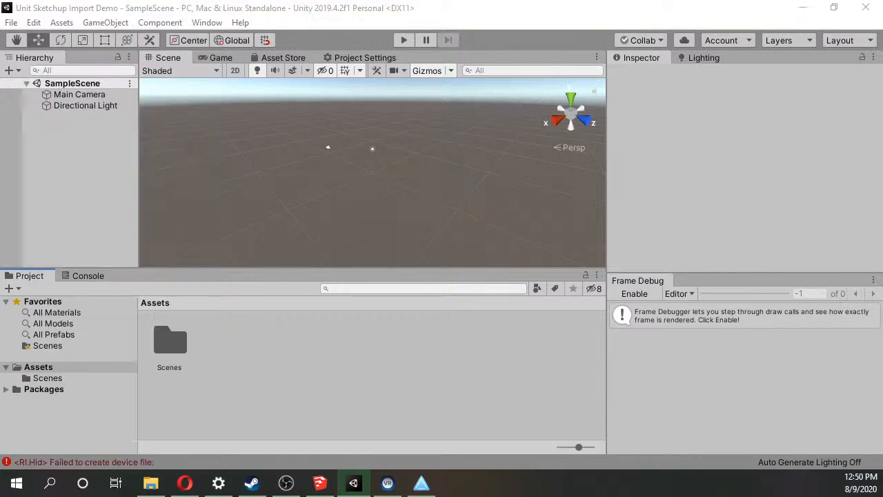
left_click_drag(244, 496, 732, 45)
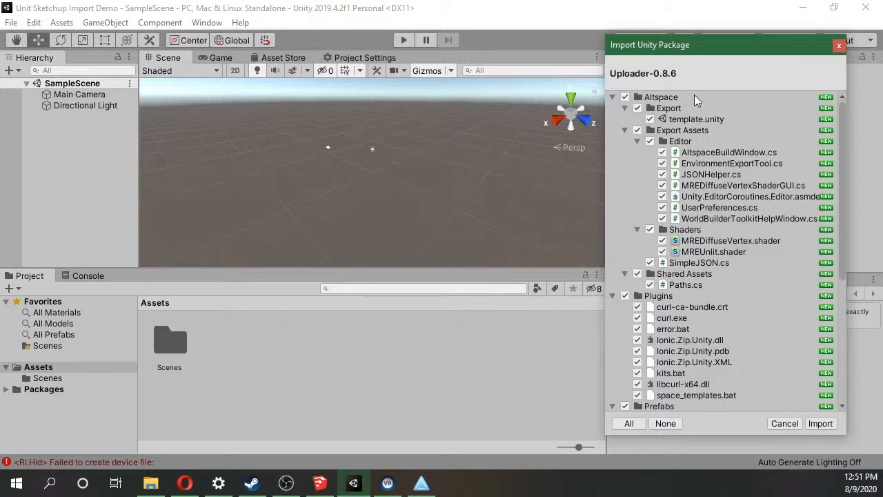
left_click(813, 425)
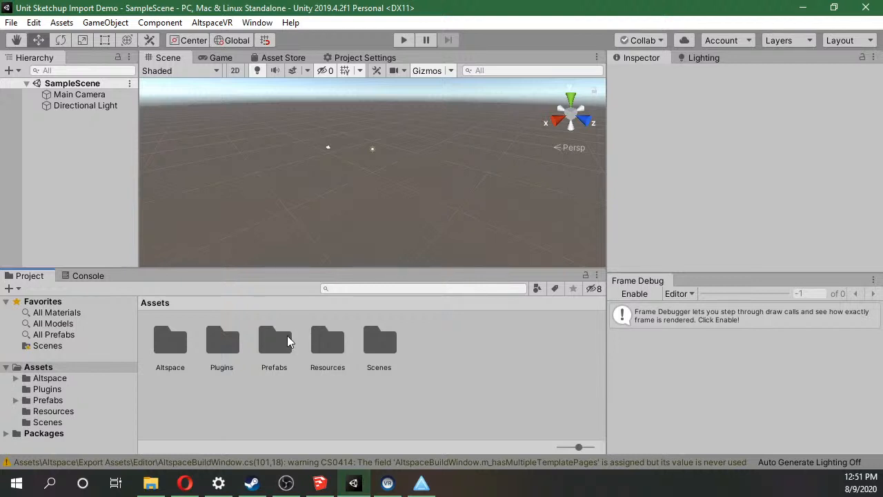
Delete the Main Camera from SampleScene.
left_click(87, 97)
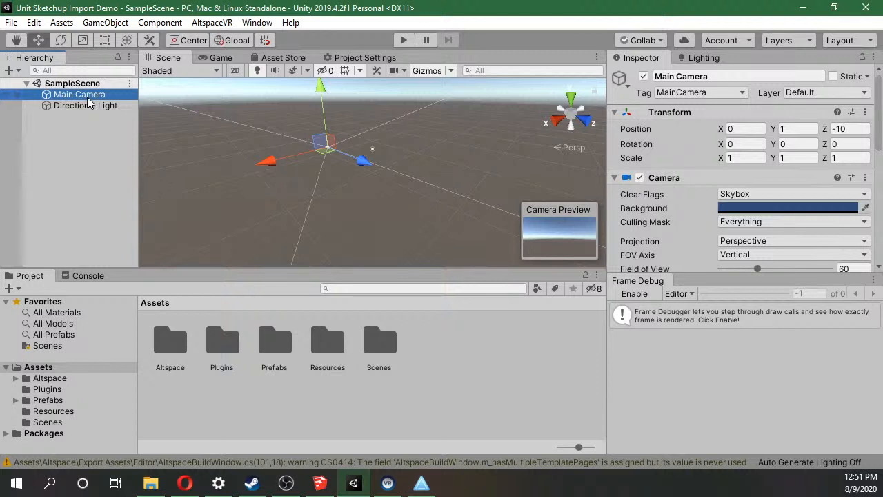
key("Delete")
Delete the Directional Light from SampleScene and undo that deletion, keeping the Main Camera deleted.
left_click(87, 98)
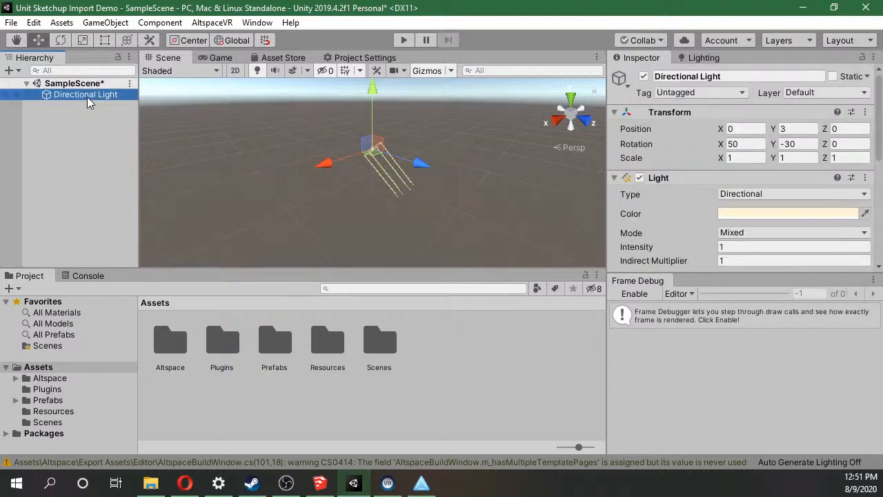
key("Delete")
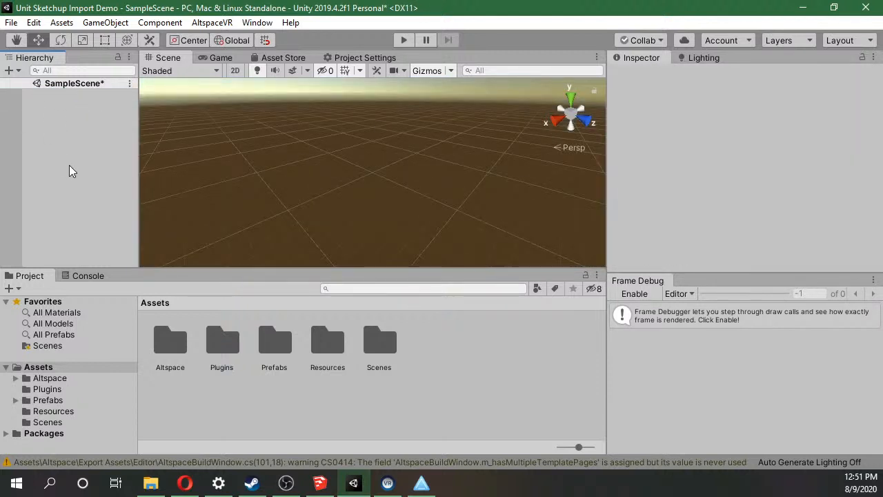
key("ctrl+z")
key("ctrl+z")
key("ctrl+y")
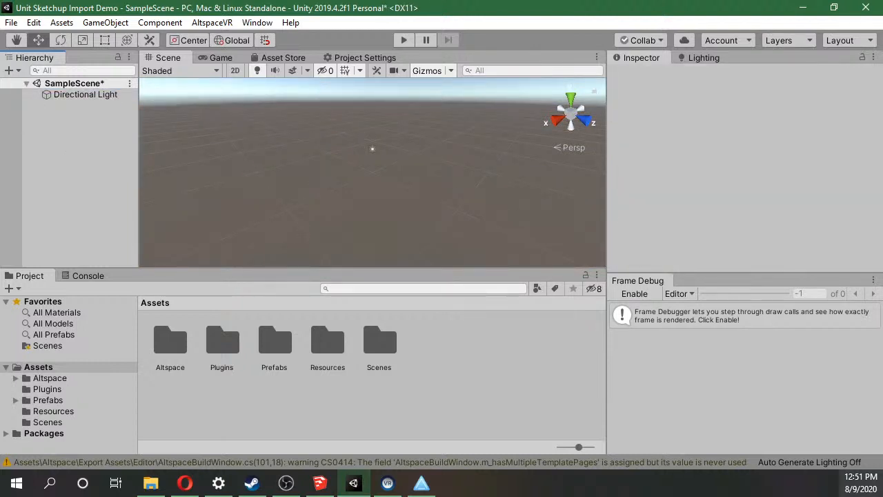
Switch to SketchUp to view the LCv3.00.skp building model, and return to Unity.
right_click(860, 483)
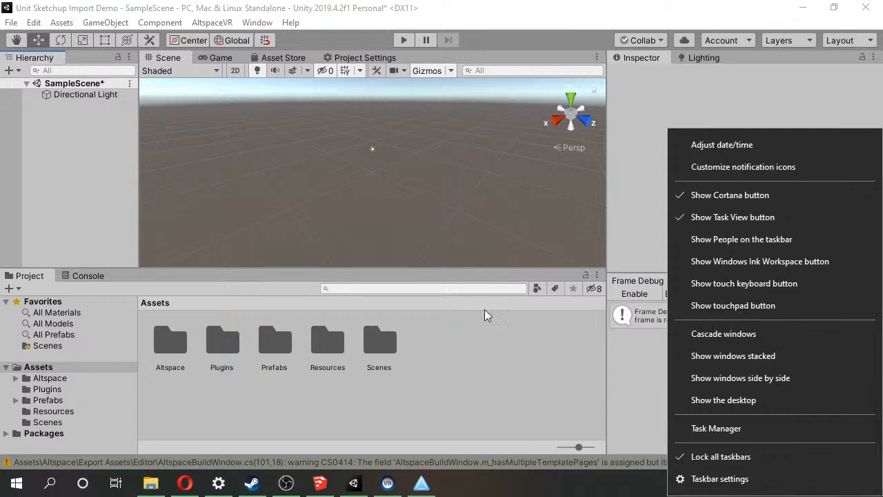
left_click(422, 492)
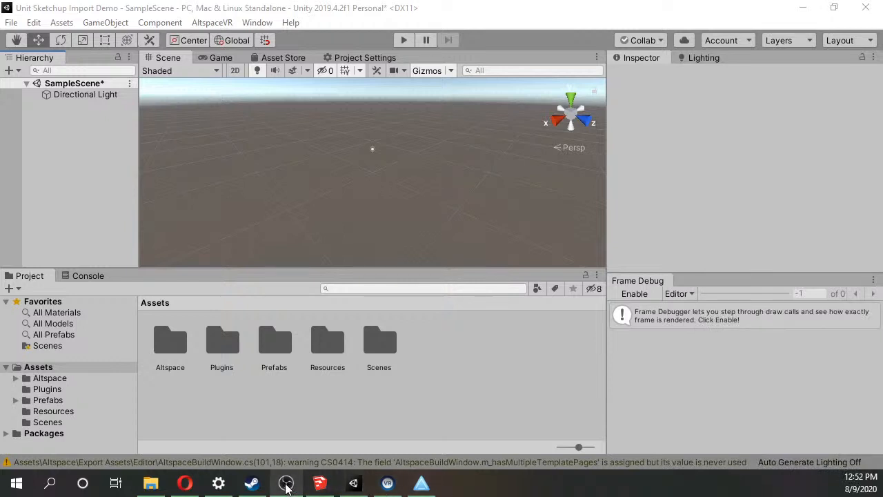
mouse_move(251, 487)
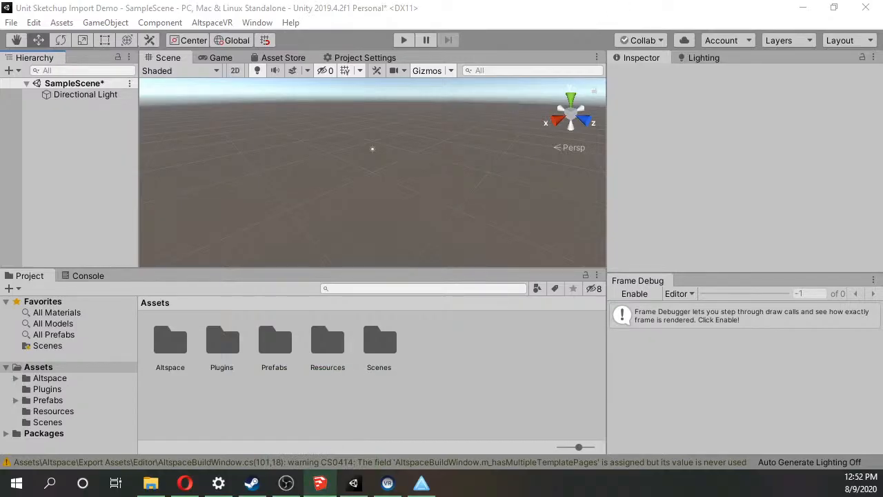
mouse_move(0, 157)
left_mouse_down()
mouse_move(864, 207)
mouse_move(470, 29)
mouse_move(419, 13)
mouse_move(411, 49)
left_mouse_up()
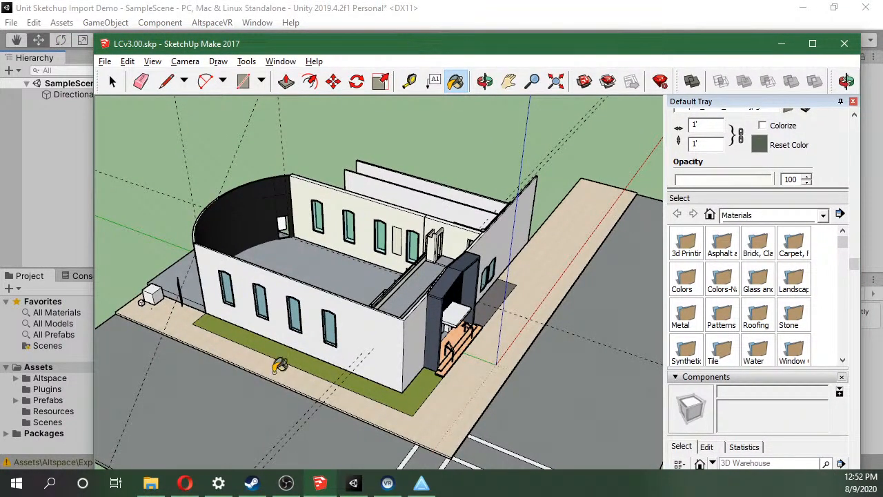
left_click(80, 229)
Create a folder named 3DModel in the project's Assets and open it.
right_click(458, 397)
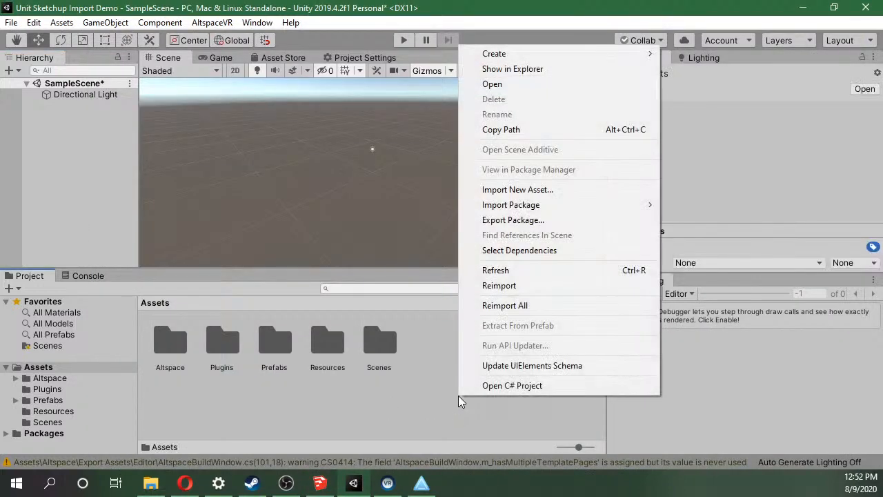
mouse_move(559, 55)
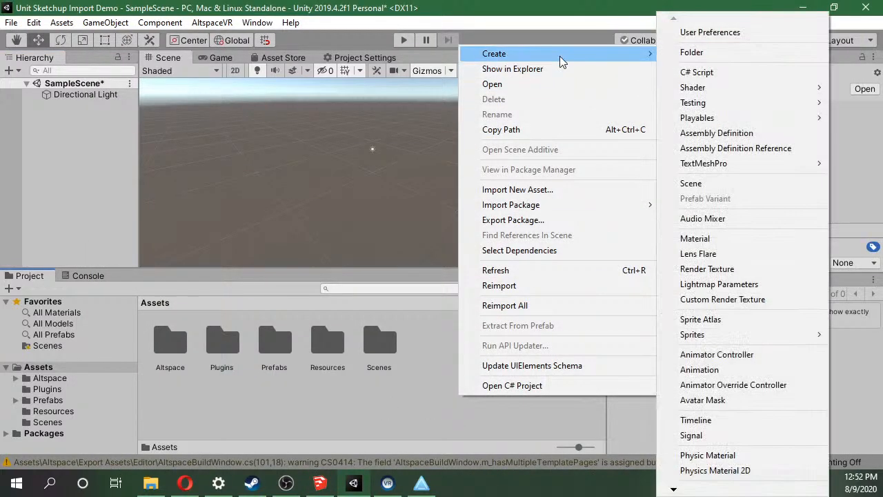
left_click(687, 53)
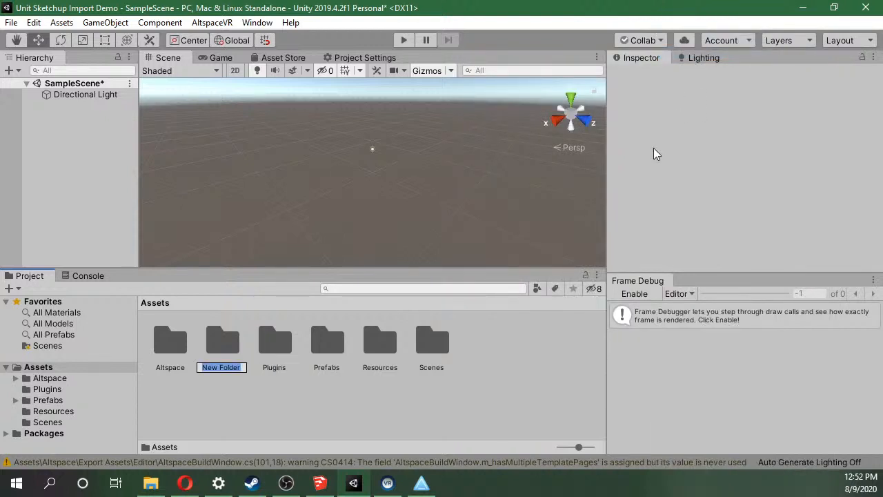
type("Build")
key("BackSpace")
key("BackSpace")
key("BackSpace")
key("BackSpace")
key("BackSpace")
type("3DModel")
key("Return")
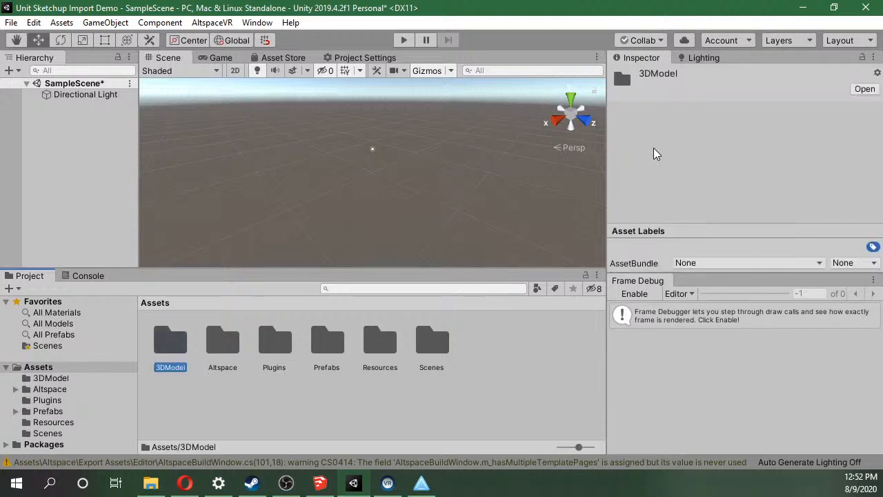
left_click(222, 341)
double_click(187, 349)
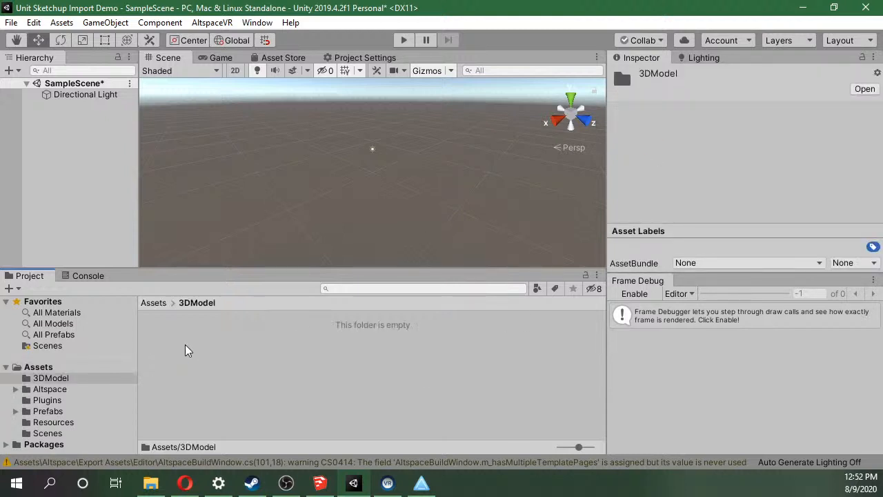
Switch to File Explorer and open the LCModels folder under GD, Sketchup, LimitlessChurch3D.
left_click(151, 483)
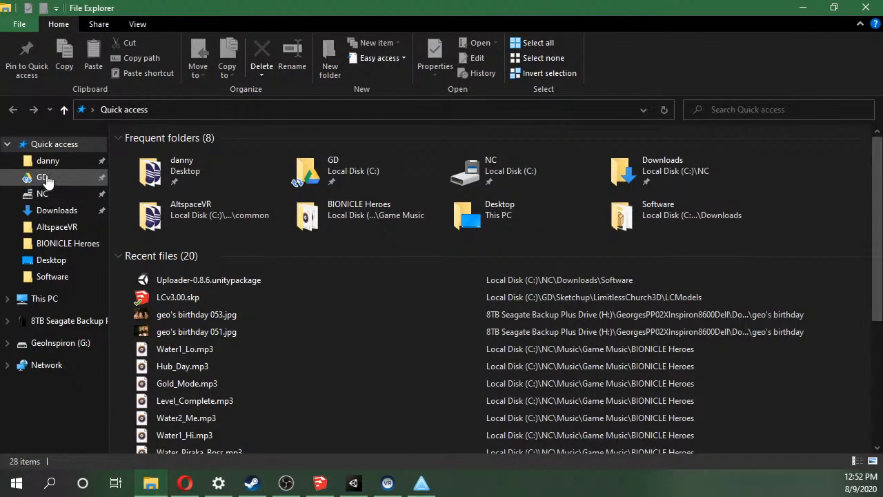
left_click(216, 300)
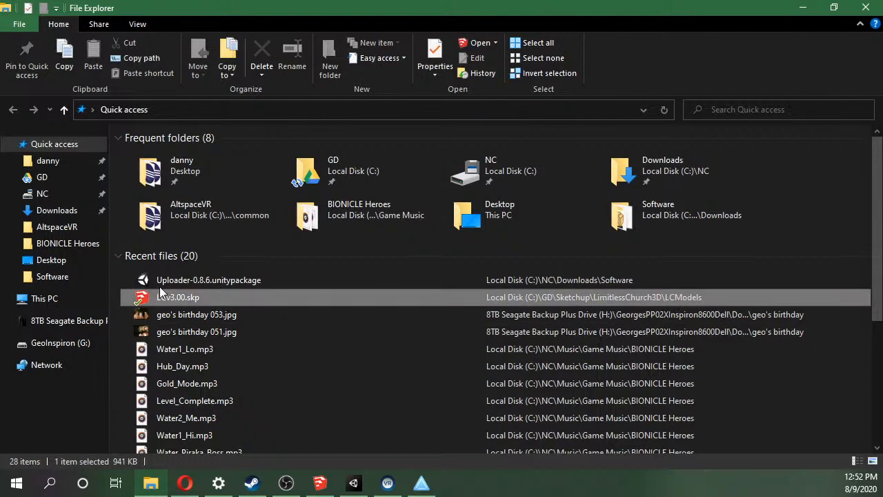
left_click(65, 181)
left_click(254, 183)
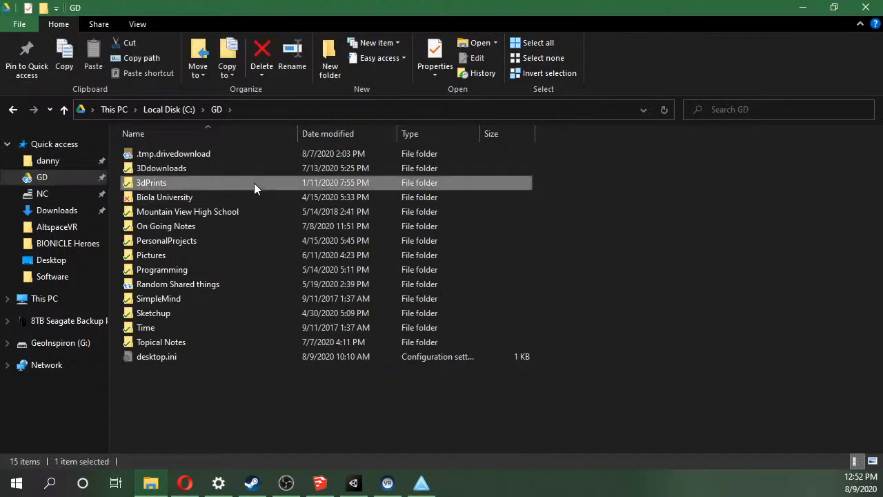
double_click(254, 182)
left_click(217, 112)
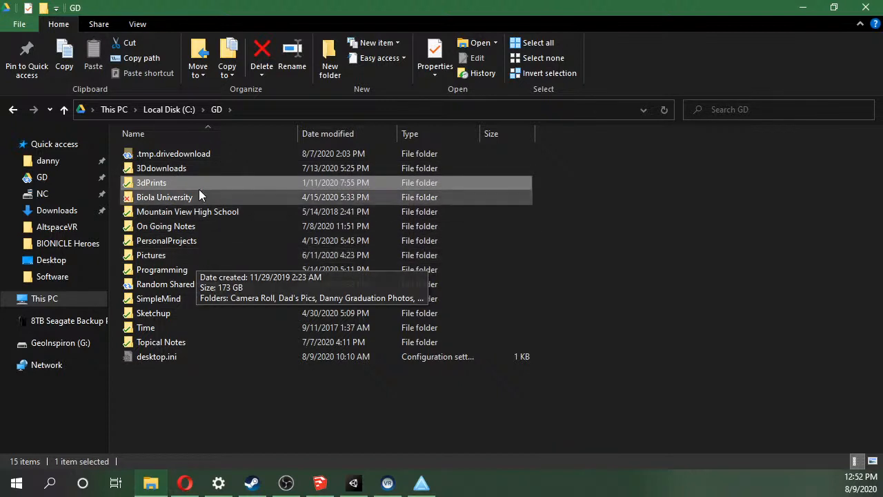
double_click(153, 315)
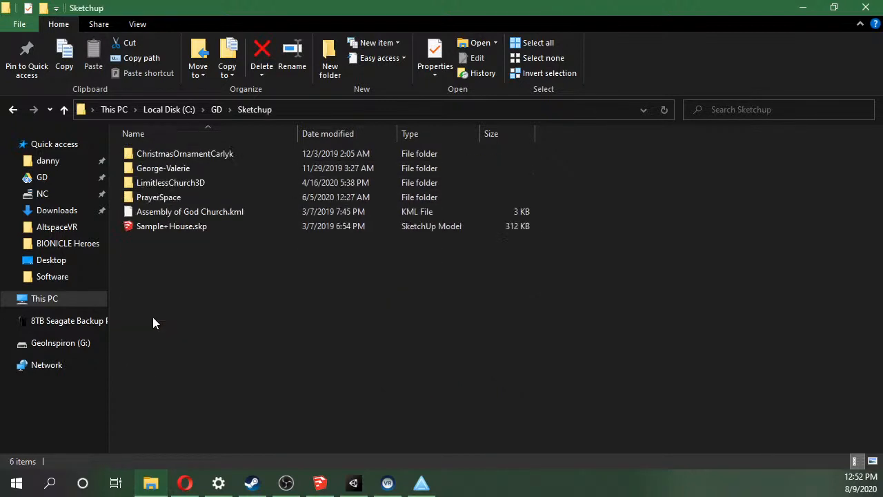
double_click(185, 182)
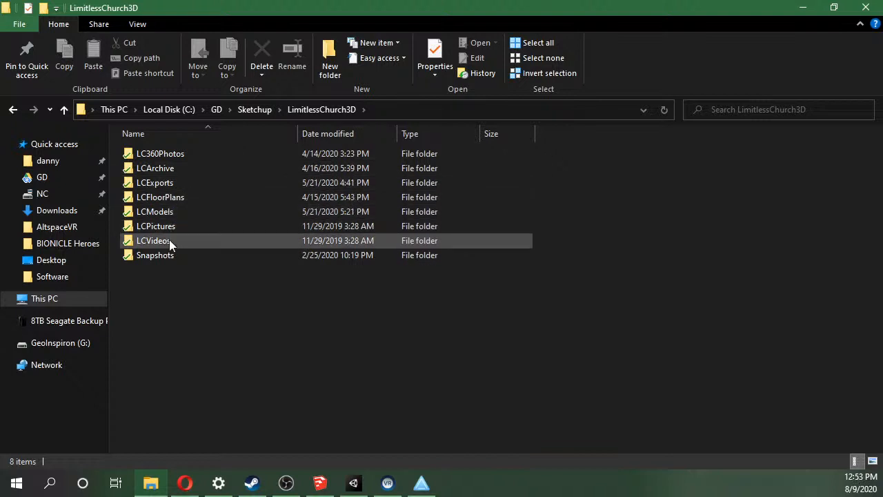
double_click(174, 211)
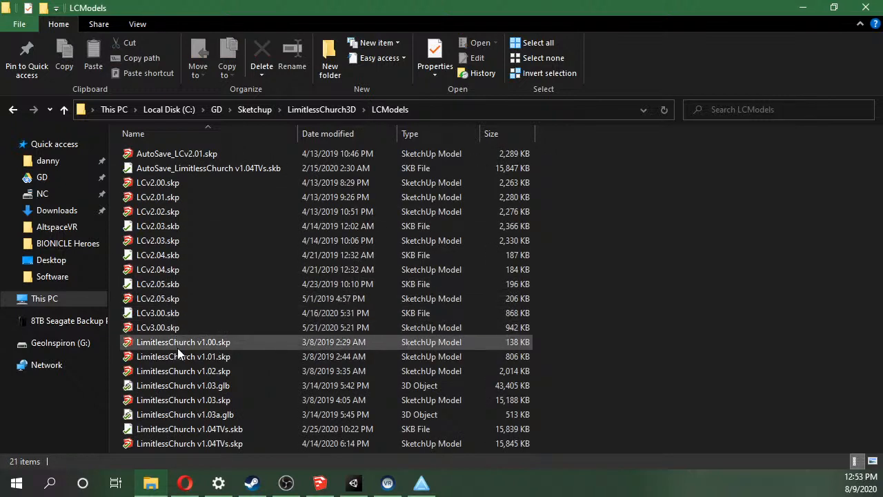
Import LCv3.00.skp from the LCModels folder into Unity's 3DModel folder, with both windows visible.
left_click(195, 324)
left_click_drag(391, 5, 635, 76)
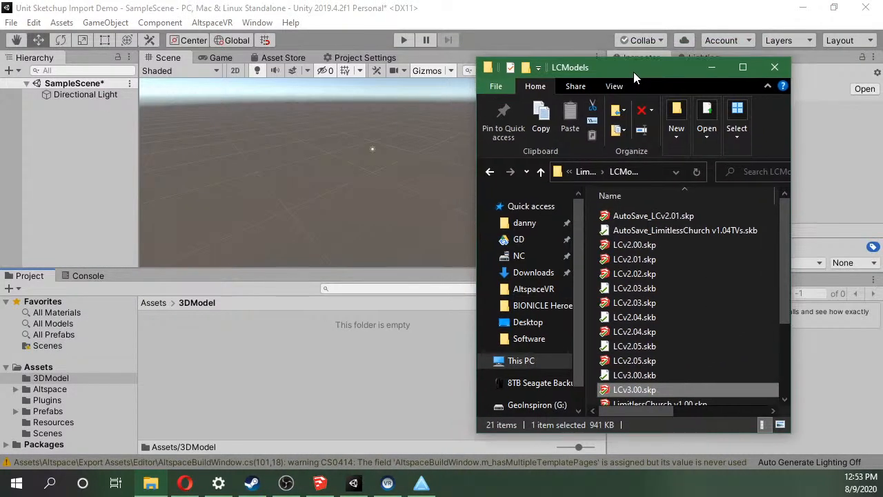
mouse_move(644, 389)
left_mouse_down()
mouse_move(316, 384)
mouse_move(316, 376)
left_mouse_up()
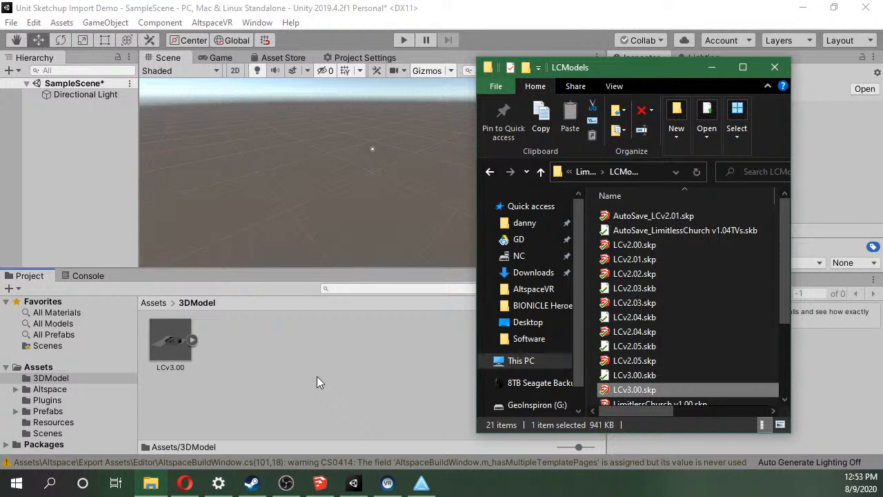
left_click(317, 376)
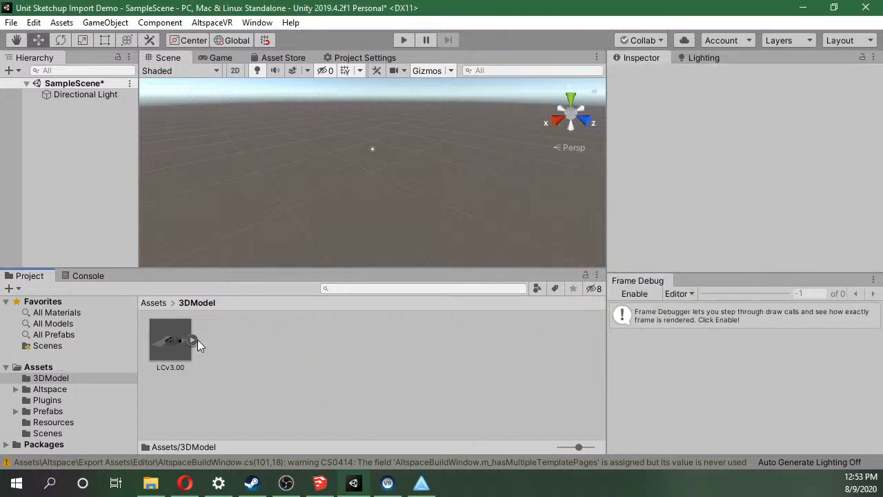
Add the LCv3.00 model from the 3DModel folder to SampleScene as a top-level object.
left_click(157, 350)
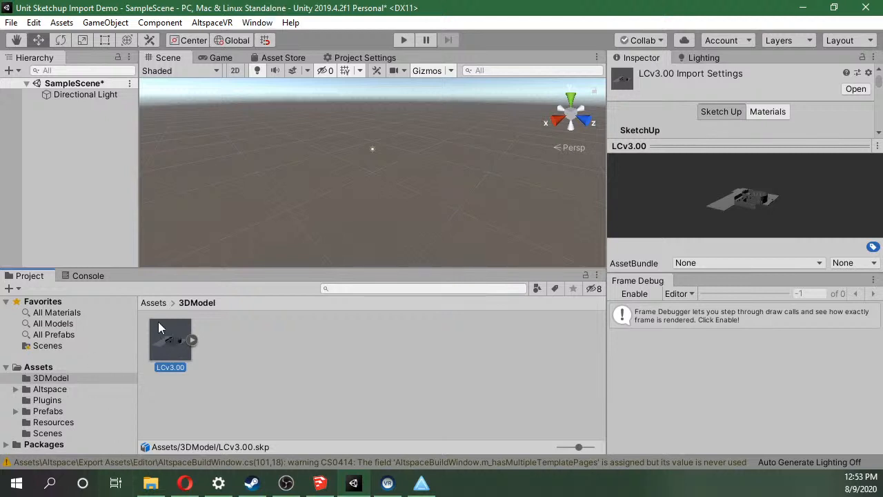
left_click_drag(168, 371, 94, 140)
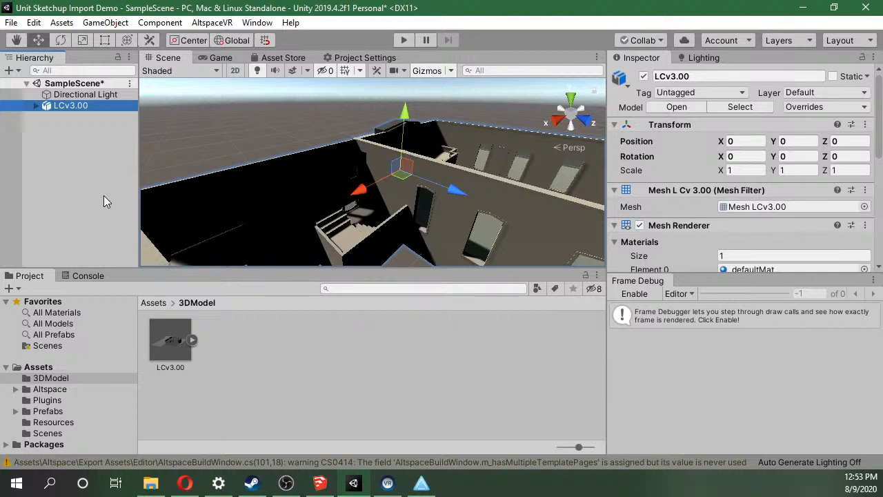
left_click(61, 23)
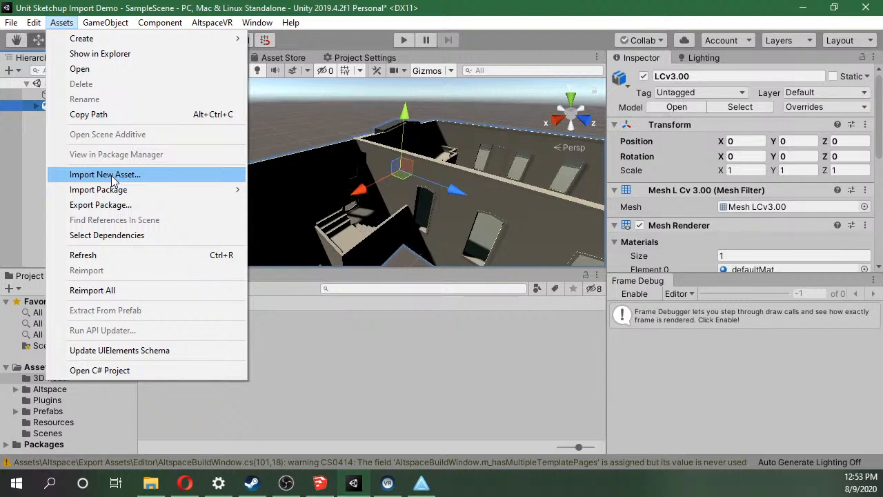
left_click(461, 392)
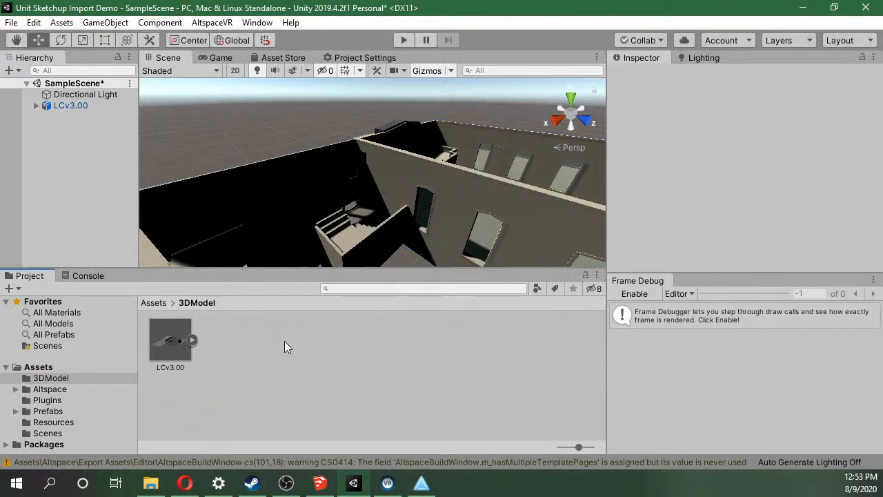
Examine the LCv3.00 building in the scene from several sides, including its front entrance.
left_click(180, 350)
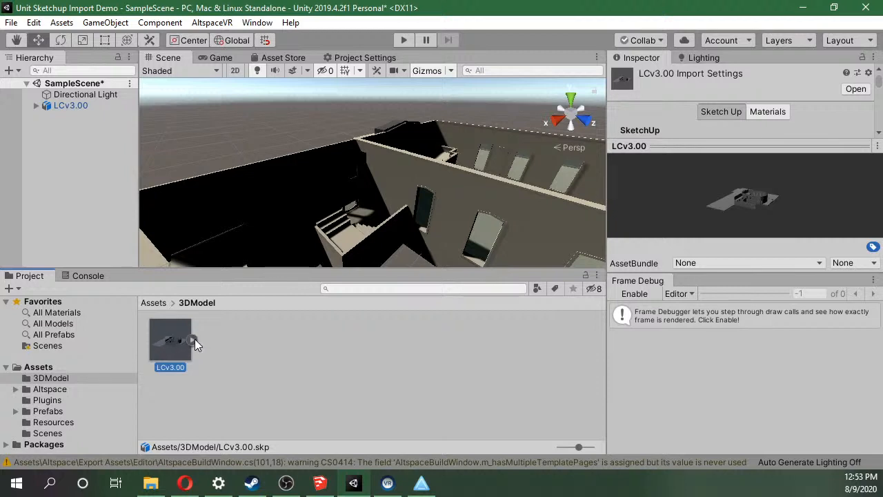
left_click_drag(410, 152, 218, 111, "alt")
scroll(218, 104, "up", 1)
left_click_drag(290, 128, 223, 100, "alt")
scroll(222, 100, "up", 3)
scroll(247, 144, "down", 1)
left_click_drag(247, 145, 220, 146, "alt")
scroll(421, 232, "up", 3)
scroll(421, 223, "down", 4)
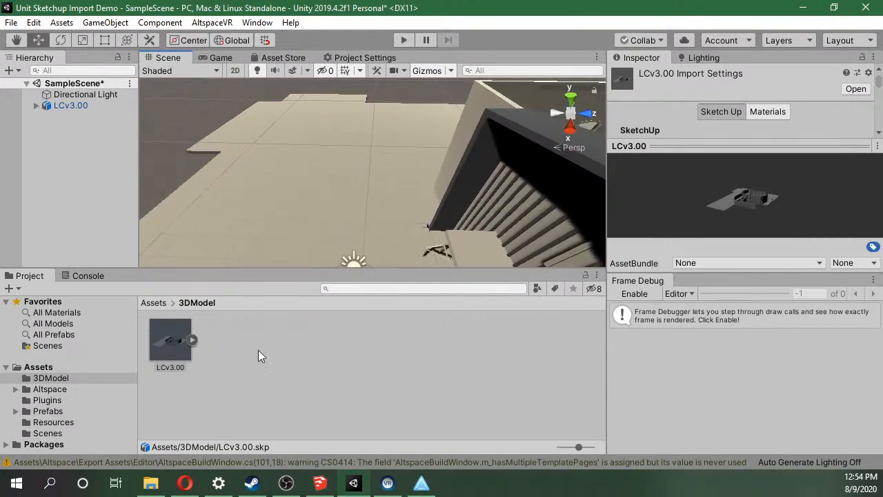
left_click_drag(289, 230, 268, 203, "alt")
scroll(246, 129, "up", 4)
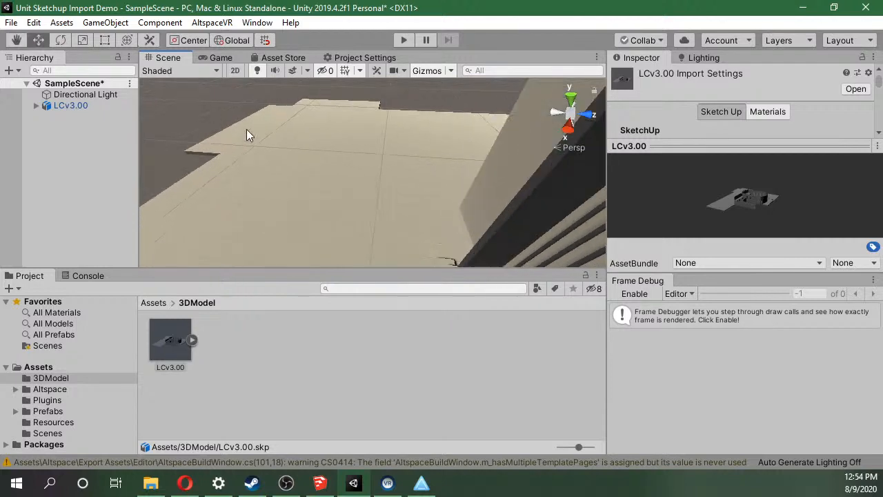
left_click_drag(261, 131, 565, 323, "alt")
scroll(498, 212, "down", 9)
left_click_drag(491, 217, 336, 219, "alt")
scroll(333, 218, "up", 4)
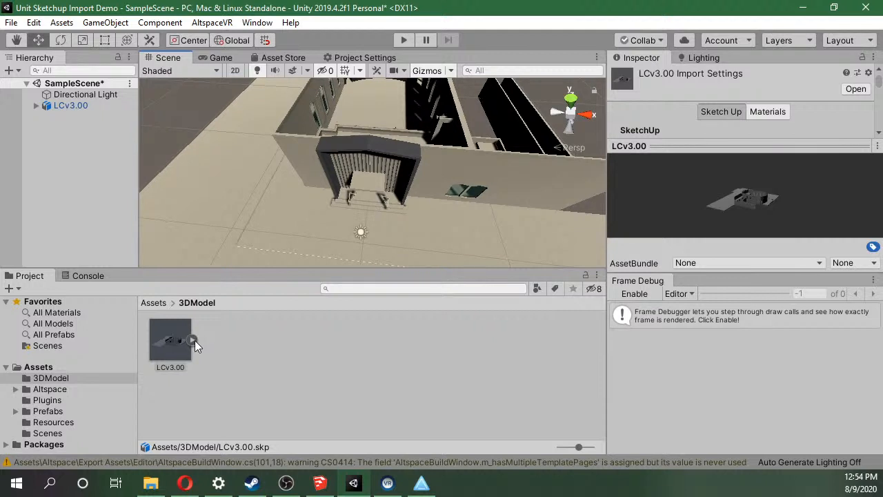
Expand the LCv3.00 asset and extract all its materials, _defaultMat through WoodWhite, from the prefab into the 3DModel folder.
left_click(194, 340)
scroll(240, 335, "down", 3)
scroll(240, 335, "up", 2)
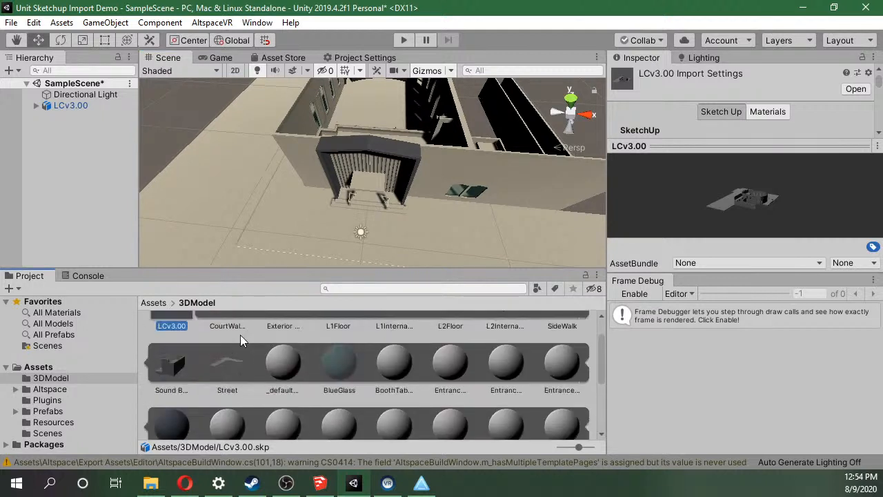
left_click(274, 366)
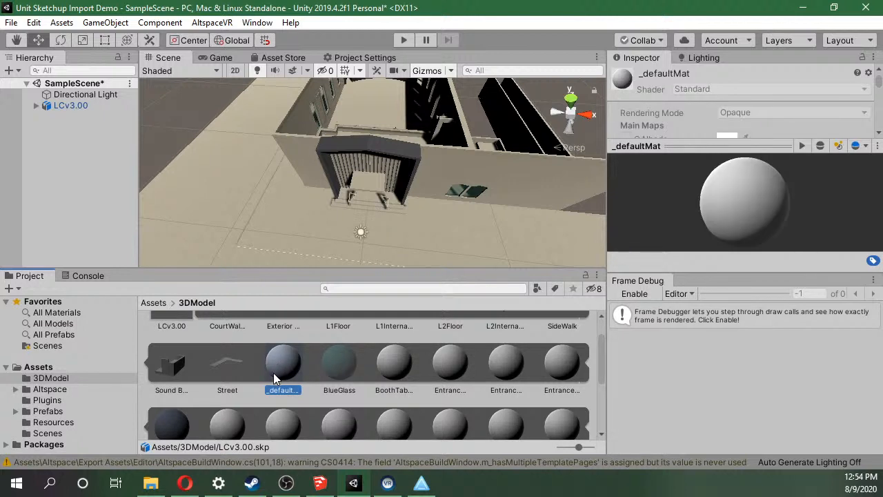
scroll(319, 367, "up", 1)
scroll(318, 367, "down", 4)
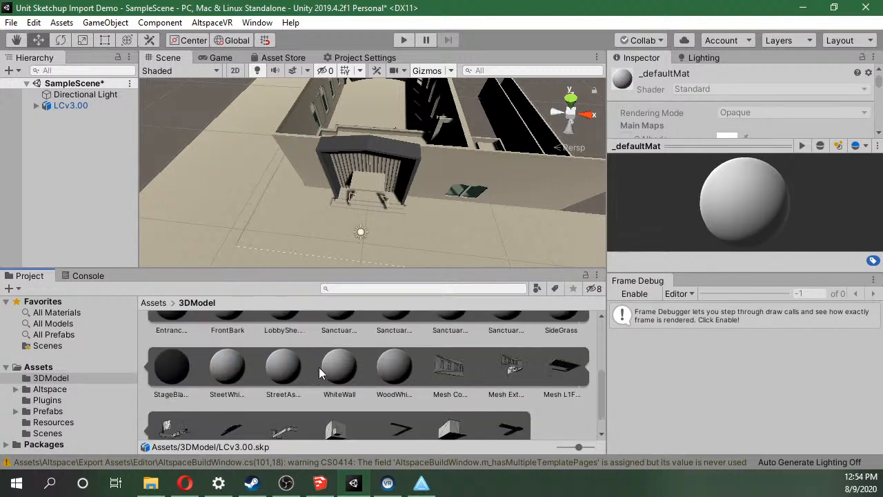
left_click(387, 373, "shift")
scroll(385, 369, "up", 3)
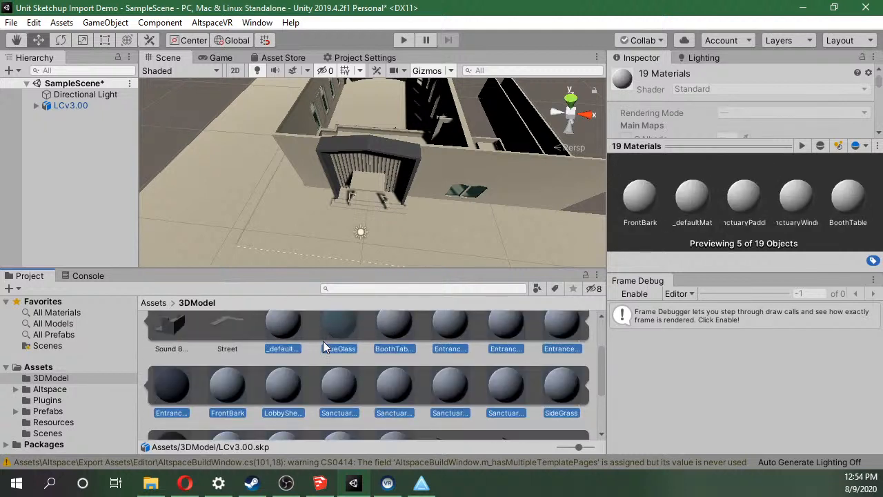
left_click(290, 332)
scroll(292, 333, "down", 5)
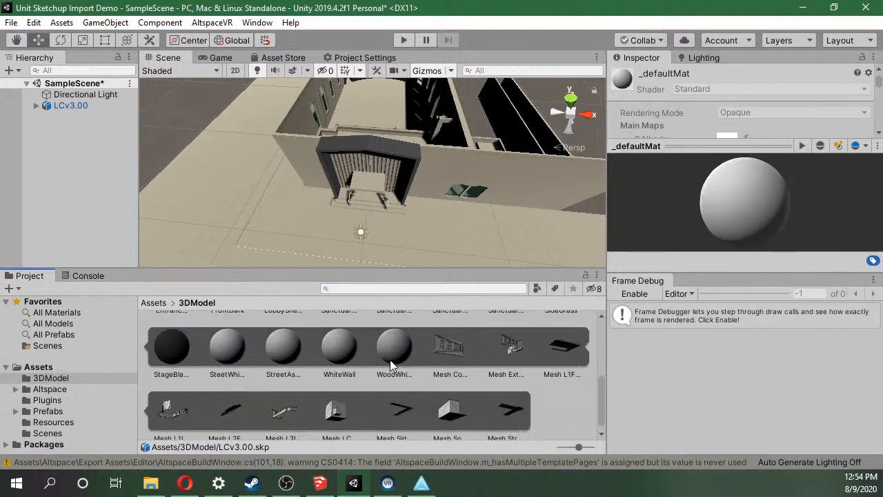
left_click(399, 359, "shift")
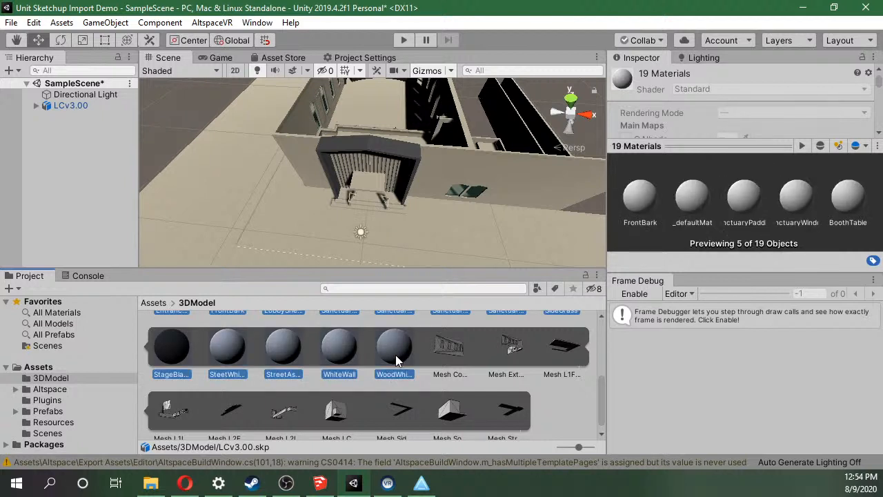
right_click(395, 354)
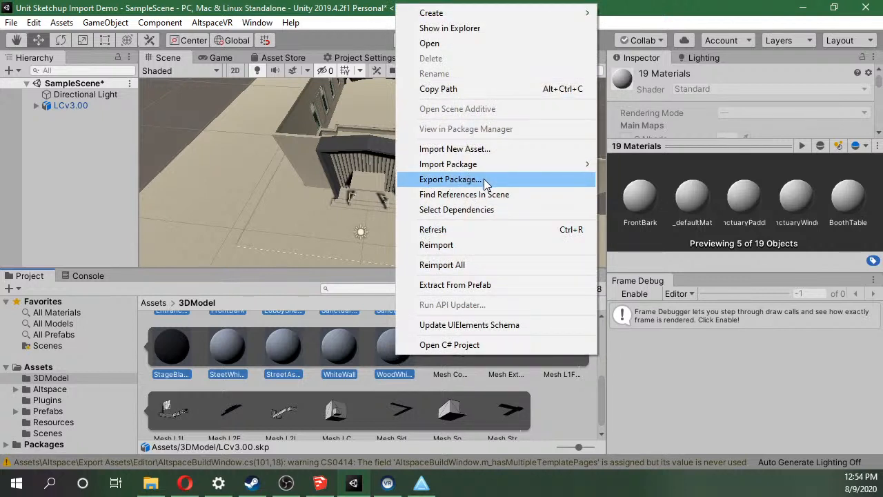
left_click(500, 285)
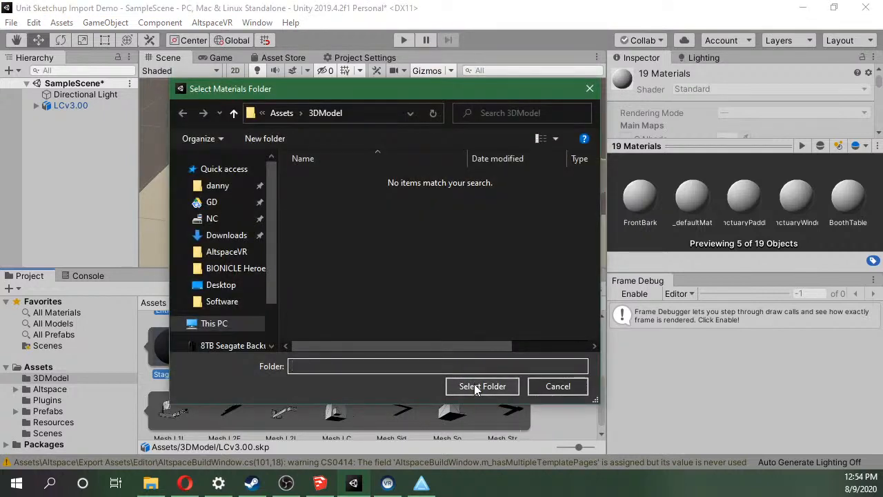
left_click(474, 387)
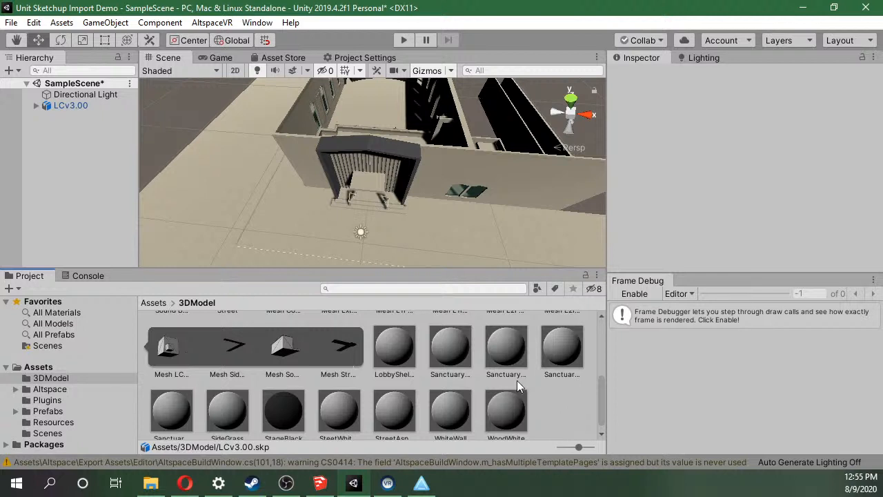
Inspect the extracted materials in the 3DModel folder, including LobbyShelvesMetal, BoothTable and EntranceConcrete.
scroll(363, 385, "down", 1)
scroll(365, 384, "up", 3)
scroll(378, 375, "down", 3)
left_click(397, 352)
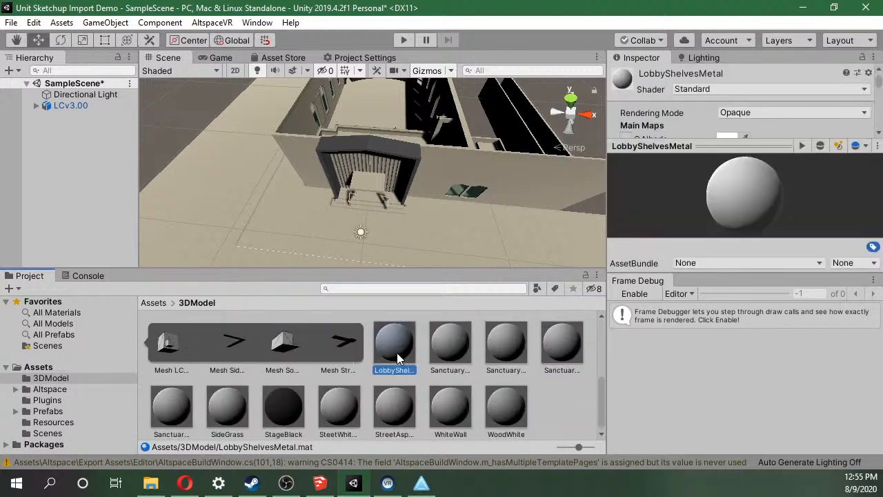
scroll(398, 353, "up", 5)
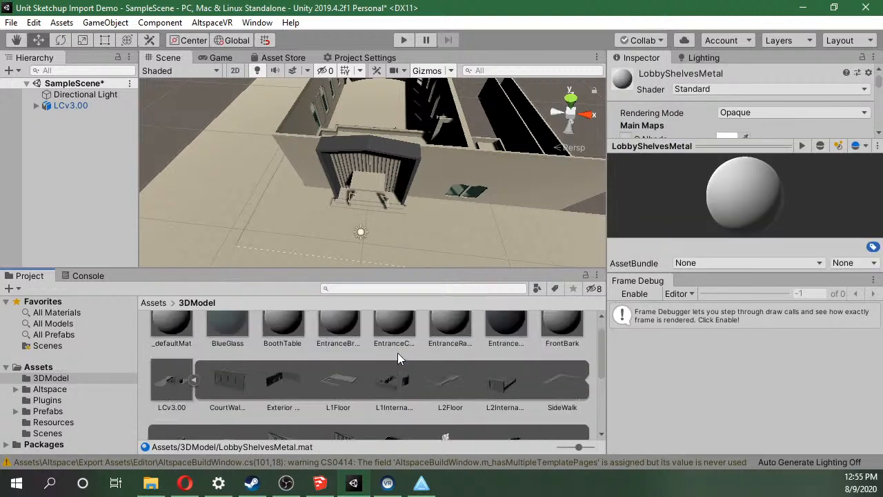
left_click(305, 347)
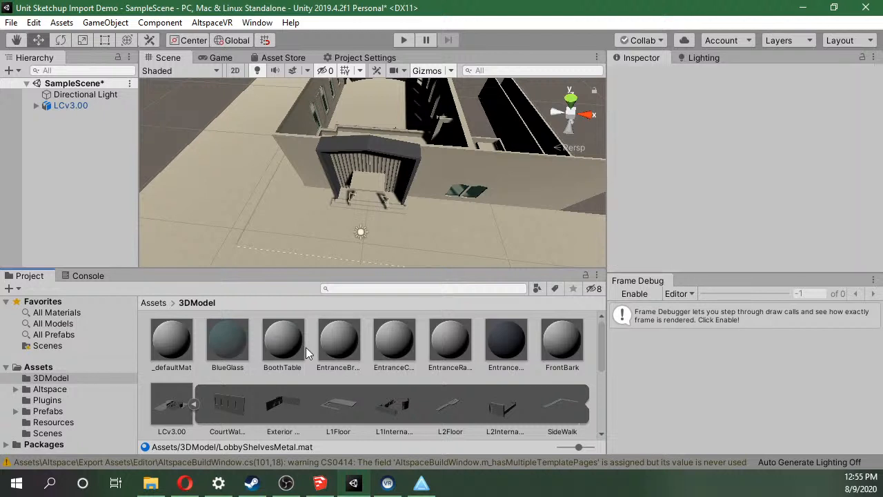
left_click(283, 345)
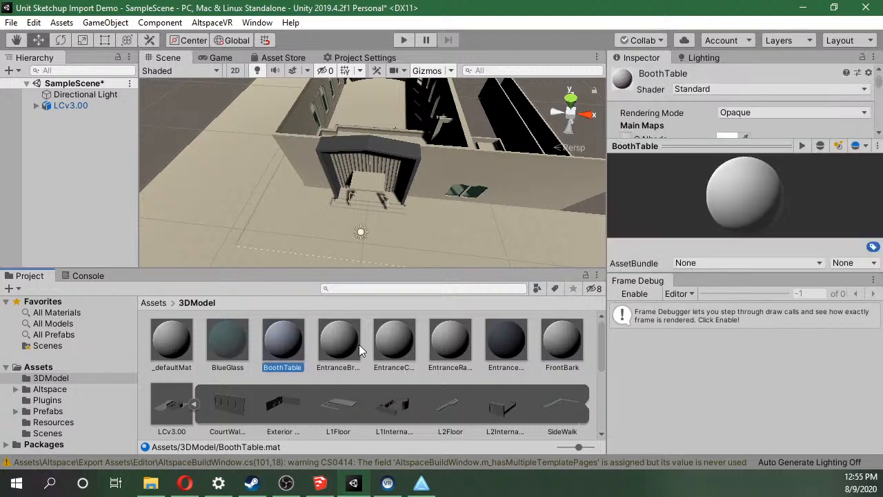
left_click(338, 345)
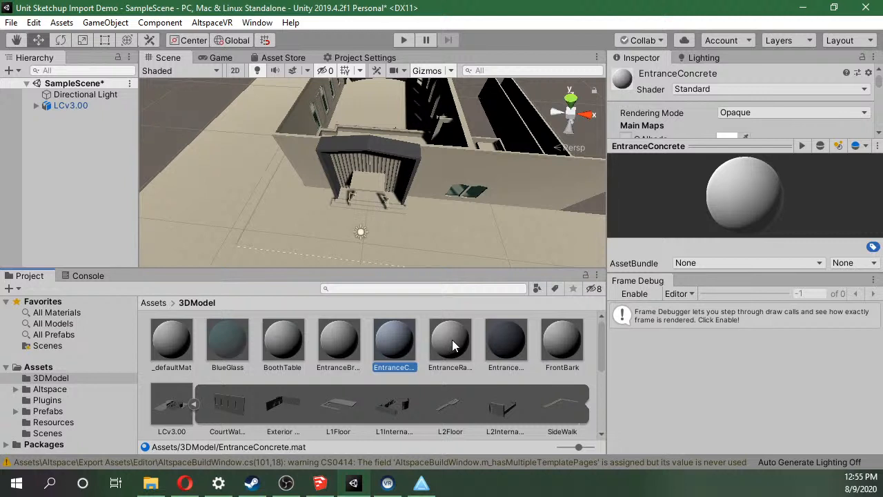
Check the original building model in SketchUp, and collapse the LCv3.00 asset's contents back in Unity.
mouse_move(322, 492)
left_click(318, 414)
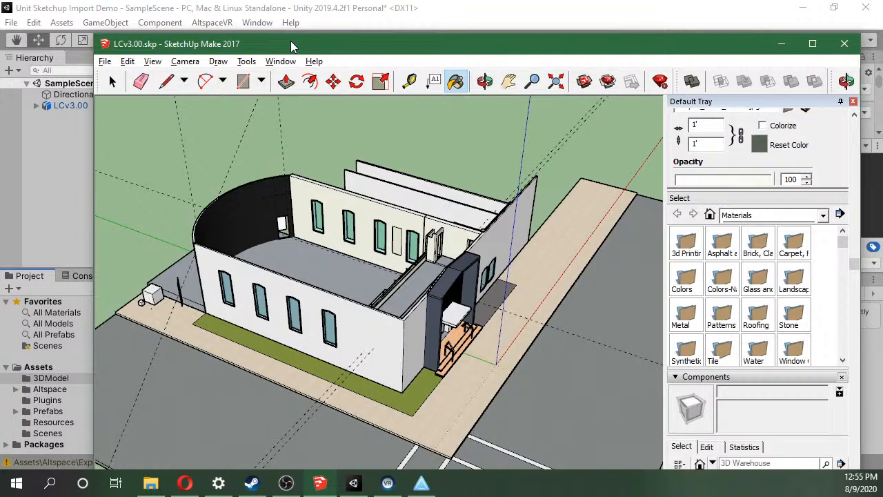
left_click(369, 24)
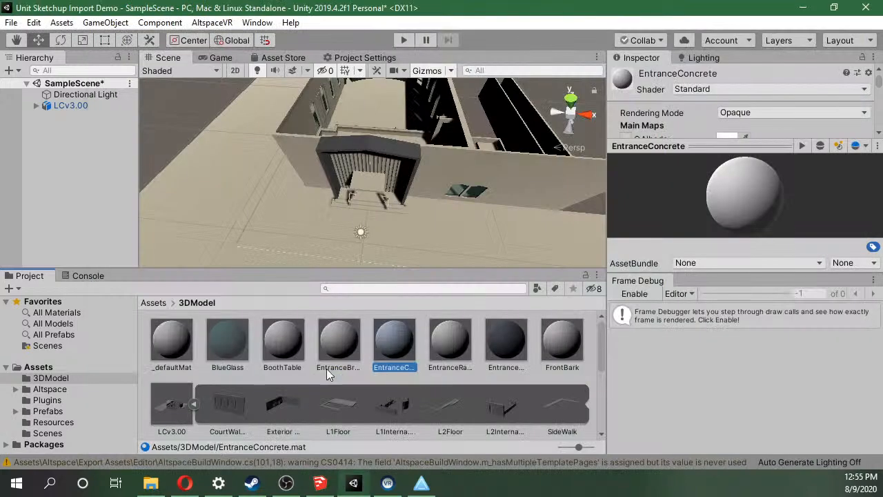
left_click(194, 405)
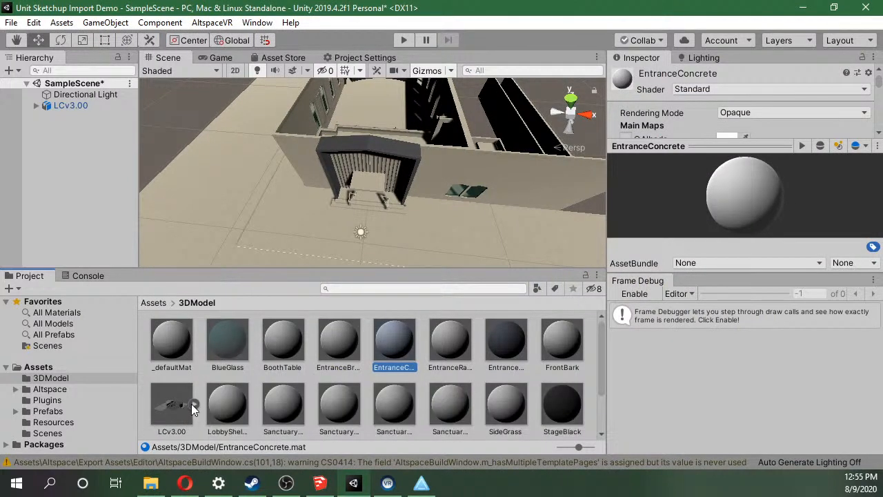
Expand the LCv3.00 asset to view the meshes it contains, and collapse it again.
left_click(195, 407)
left_click(195, 406)
left_click(196, 407)
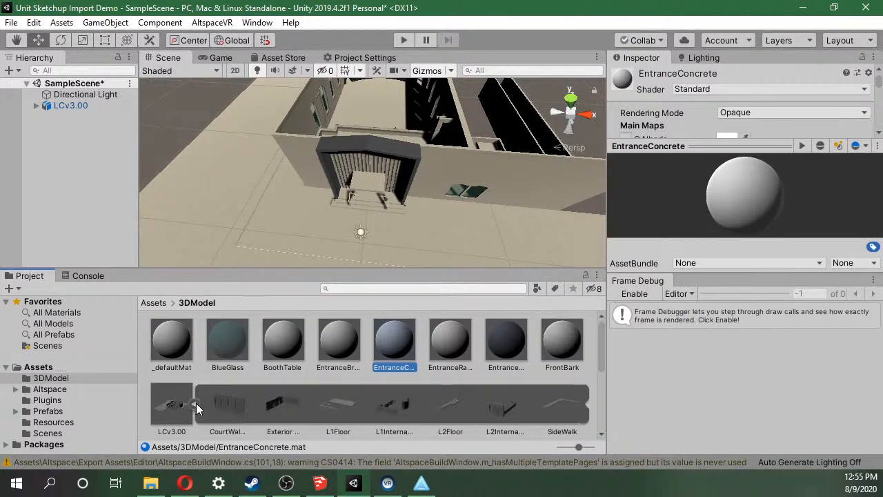
scroll(196, 403, "down", 4)
scroll(196, 403, "up", 3)
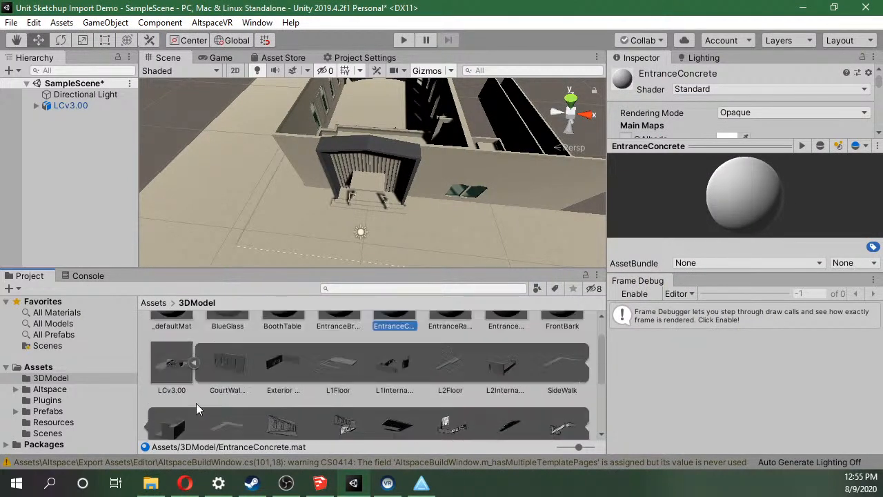
left_click(196, 364)
left_click(196, 364)
left_click(196, 363)
mouse_move(413, 490)
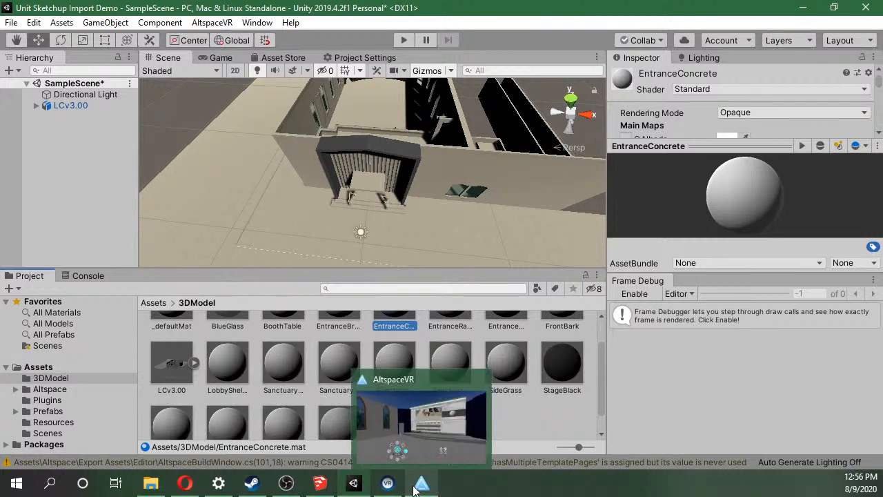
Switch to SketchUp, start a 3D model export of the building, and choose the LCExports folder inside LimitlessChurch3D as its destination.
left_click(320, 483)
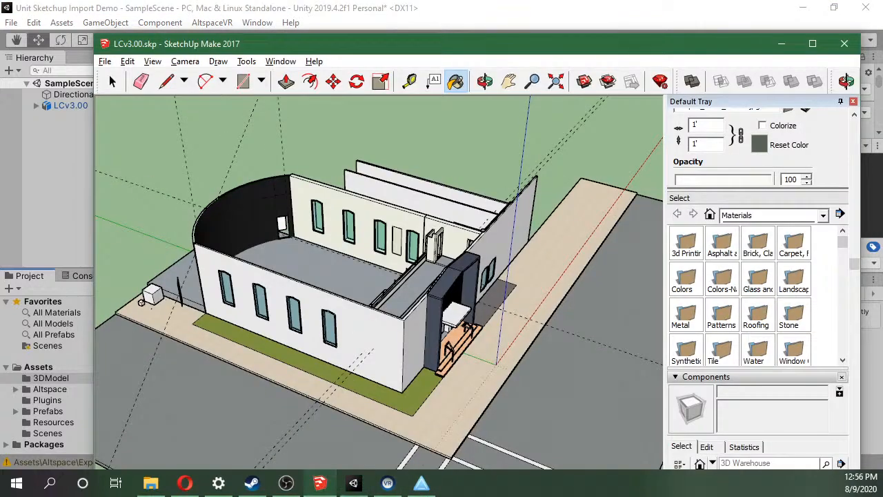
left_click(105, 61)
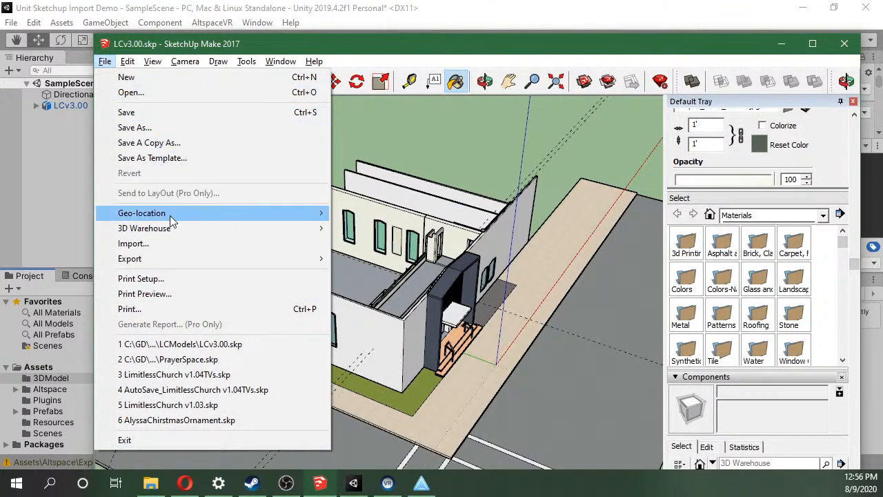
mouse_move(170, 258)
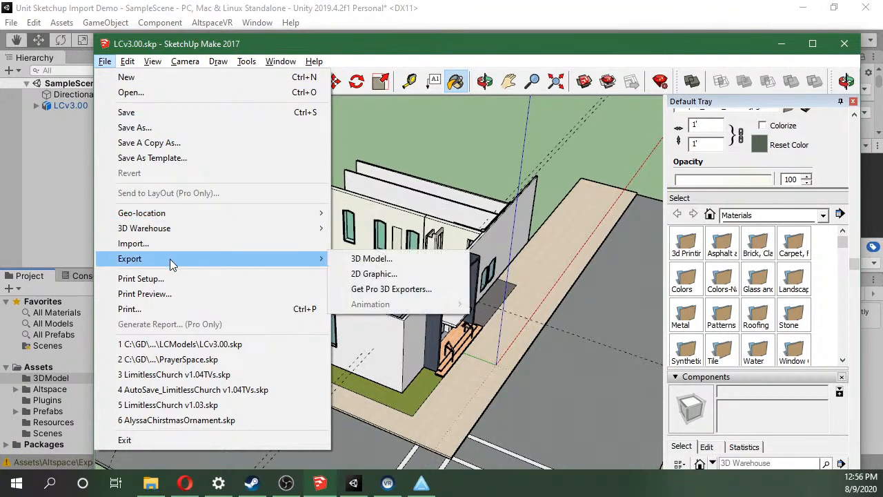
left_click(414, 261)
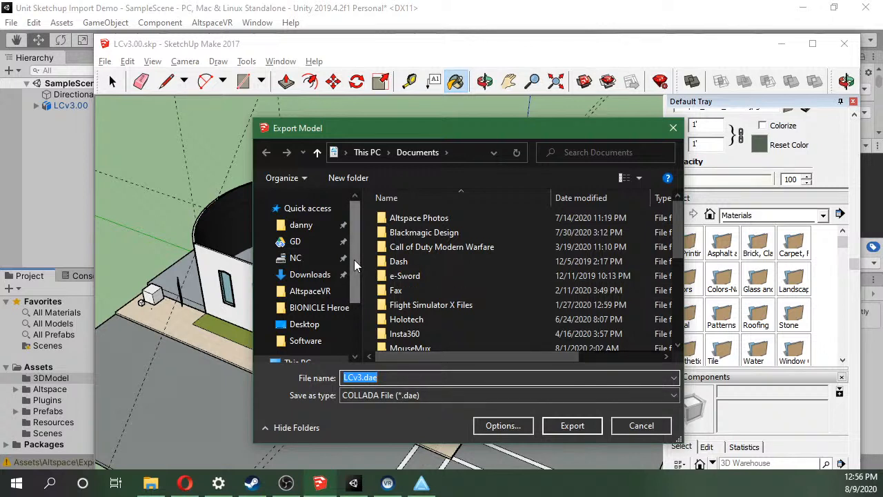
left_click(302, 242)
scroll(412, 276, "down", 2)
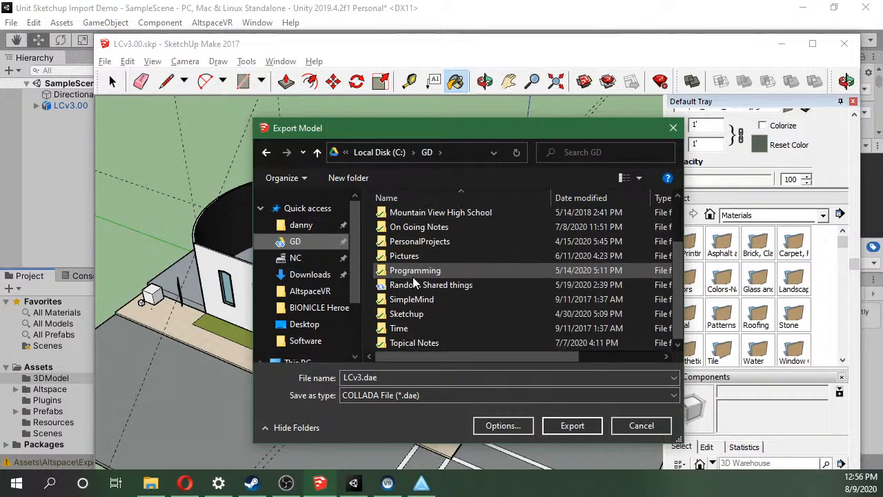
double_click(412, 315)
double_click(435, 247)
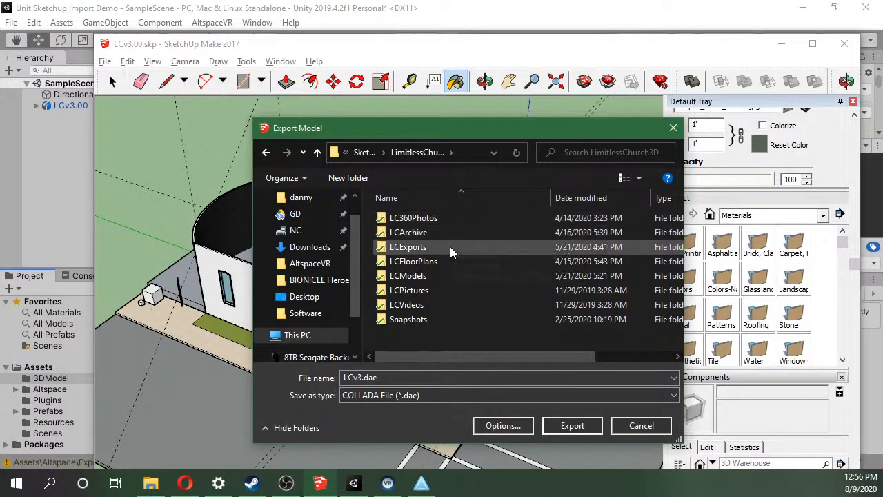
double_click(450, 246)
Name the COLLADA file LCv3Demo.dae and export the model.
left_click(374, 376)
left_click(362, 378)
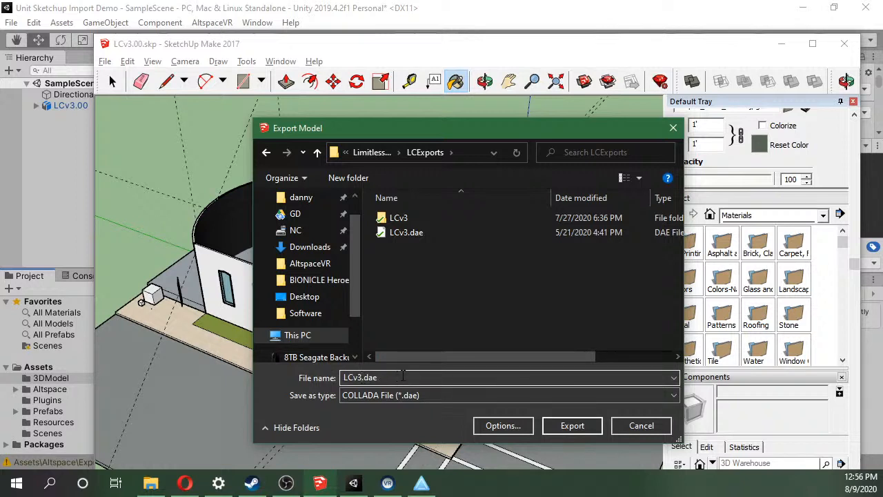
type("Demo")
left_click(571, 425)
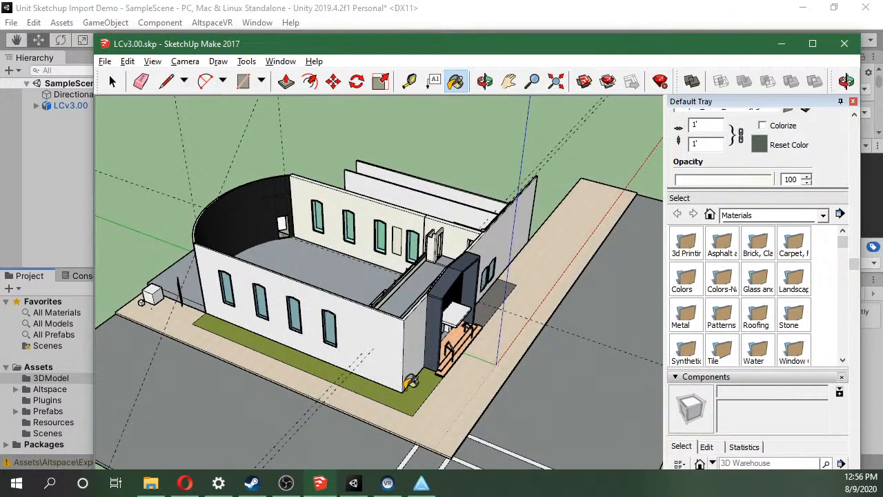
Switch to File Explorer, go to the LCExports folder and open the exported LCv3Demo texture folder.
left_click(151, 483)
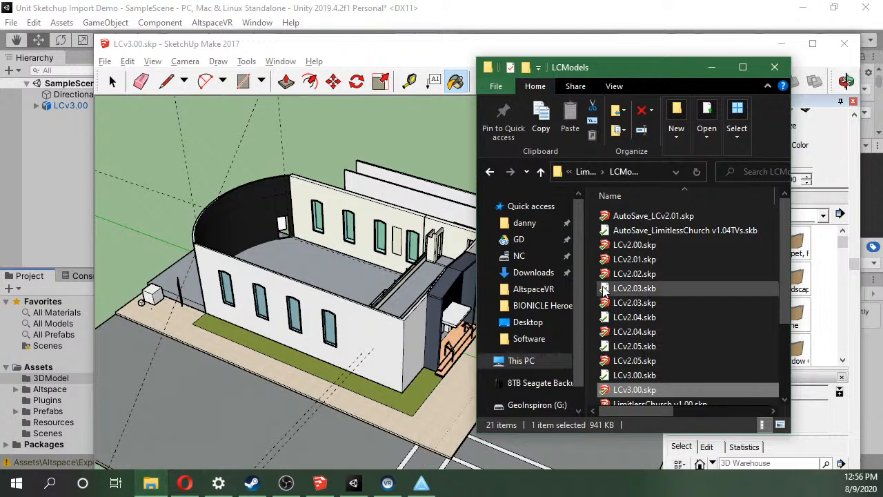
left_click(583, 173)
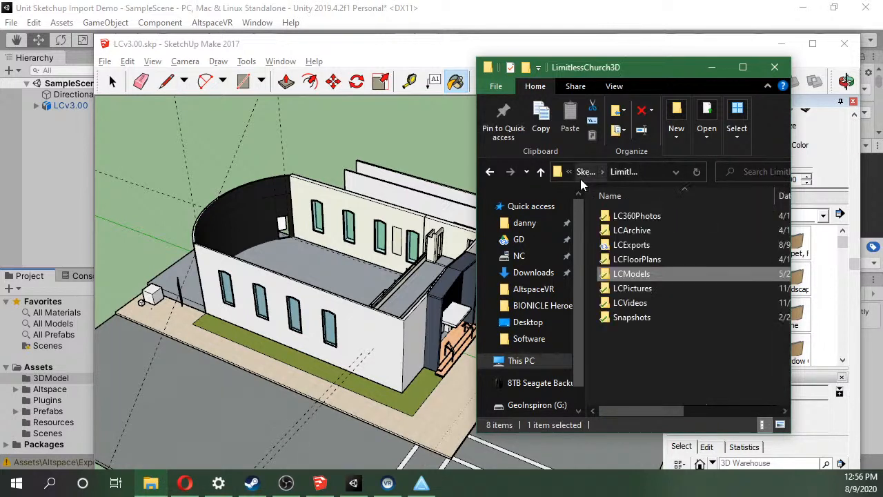
double_click(663, 243)
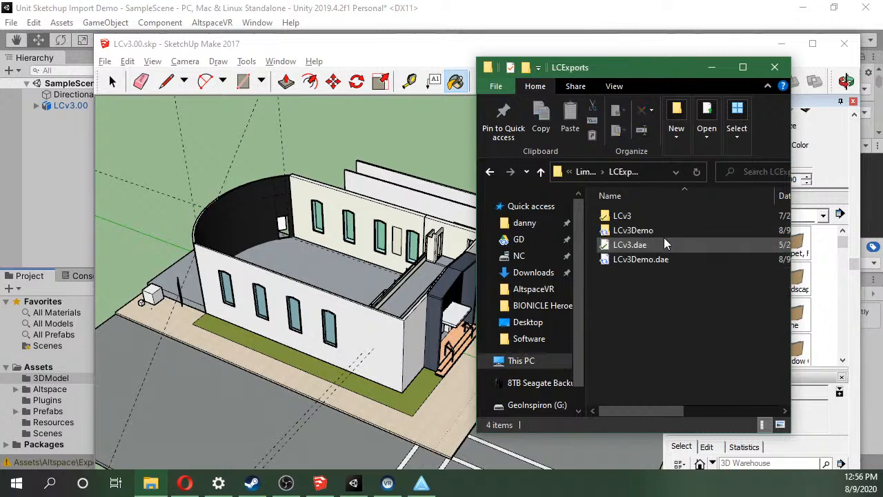
left_click(661, 218)
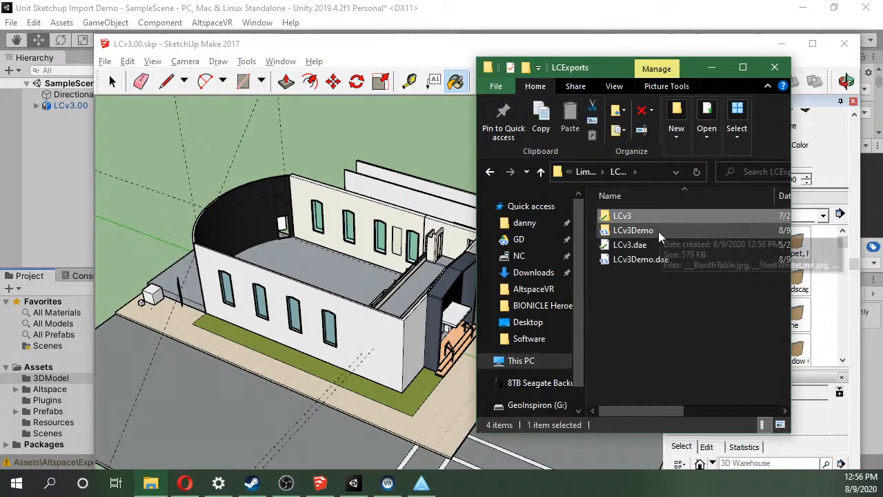
left_click(658, 231)
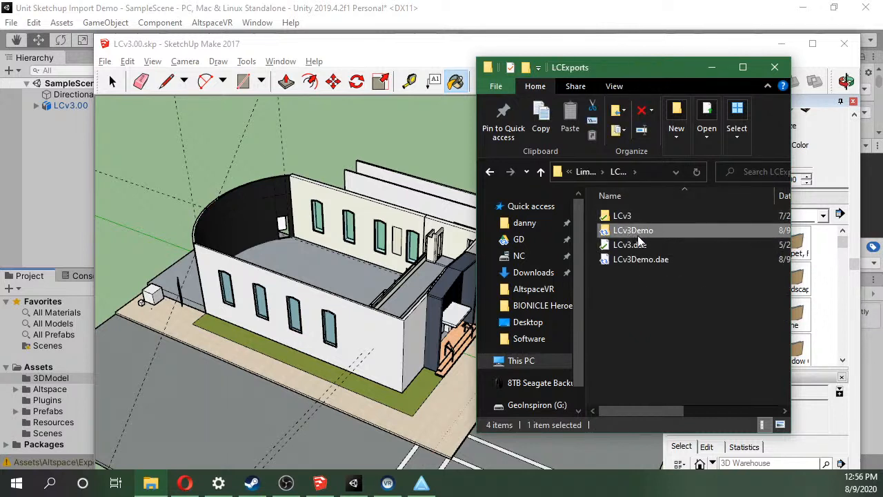
left_click(641, 265)
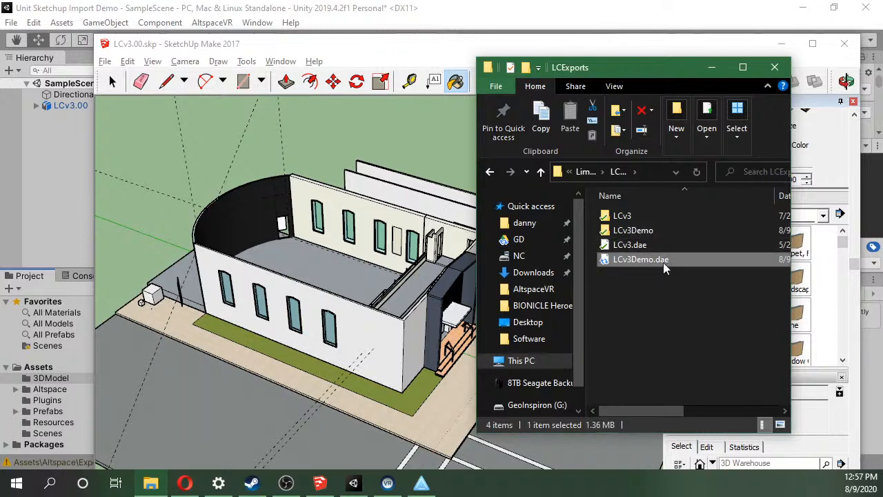
double_click(651, 232)
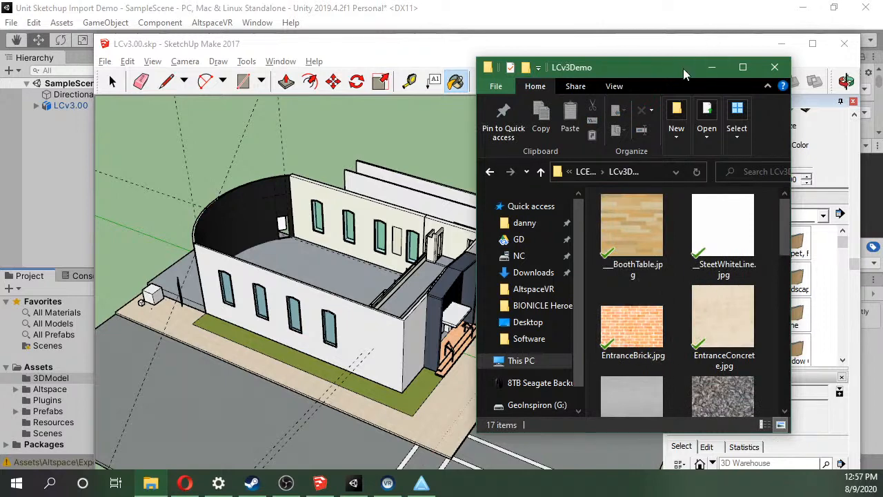
Enlarge the folder window and examine the exported texture images, including WhiteWall, WhiteWall_1, StreetAsphalt_2 and SanctuaryCarpet_0.
left_click_drag(683, 68, 501, 32)
left_click_drag(609, 397, 876, 421)
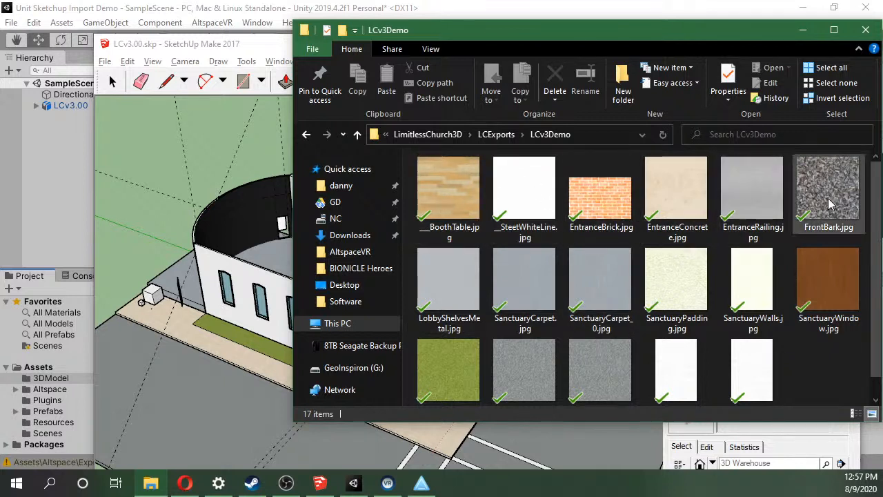
scroll(812, 372, "down", 1)
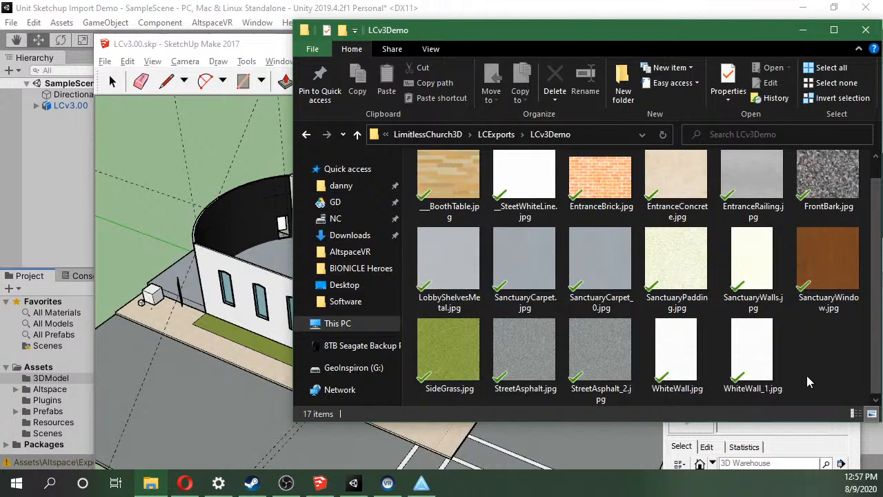
left_click(655, 385)
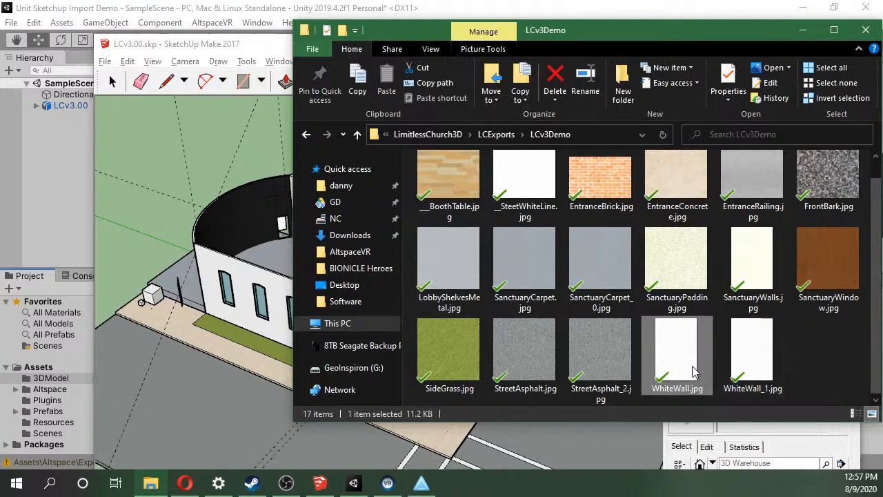
mouse_move(771, 371)
mouse_move(678, 369)
left_click(772, 356)
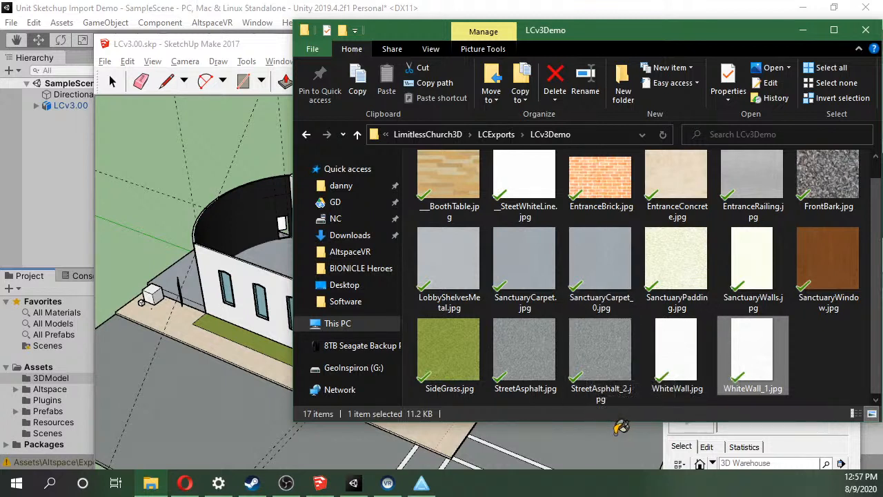
left_click(625, 388)
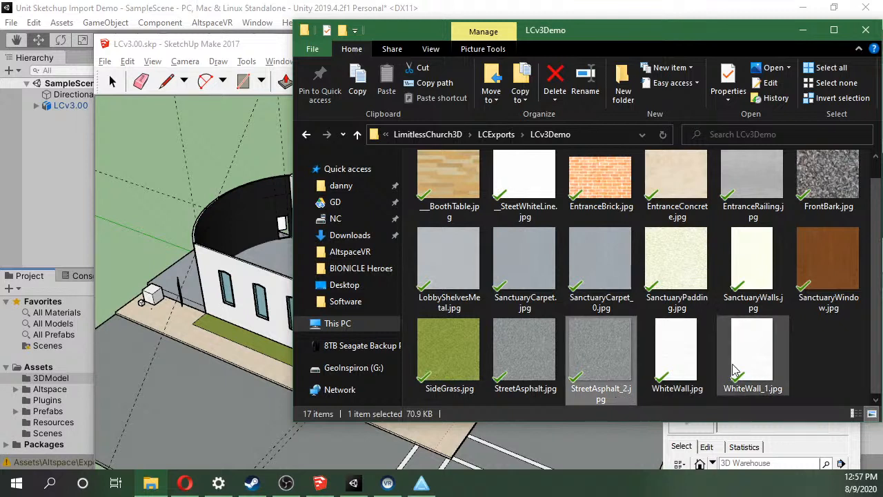
left_click(593, 261)
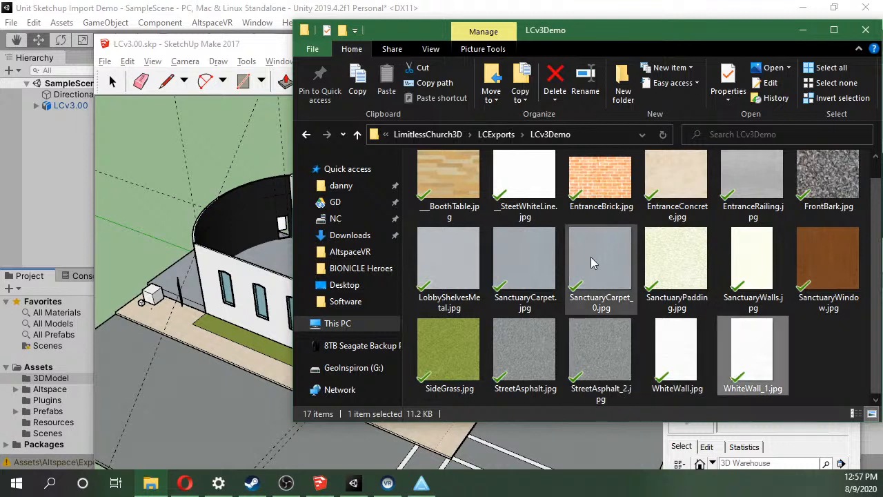
left_click(750, 362)
Select all texture images in the LCv3Demo folder and import them into the 3DModel folder of the Unity project.
key("ctrl+a")
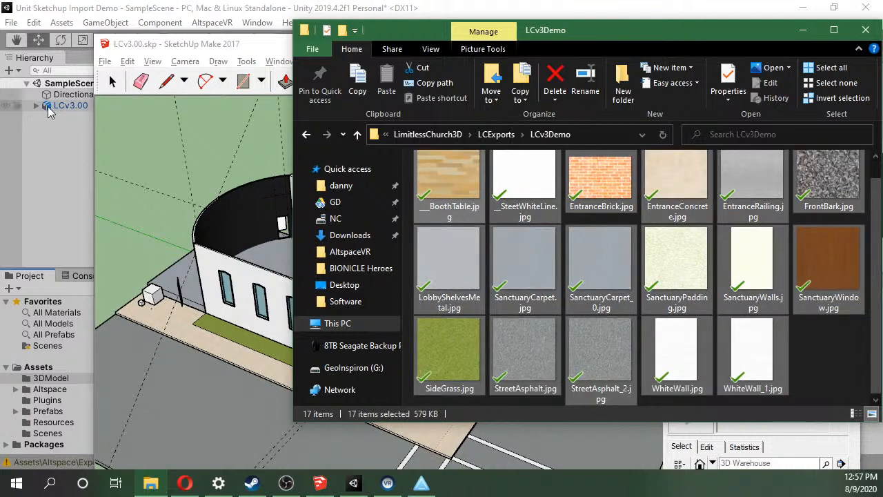
left_click(62, 162)
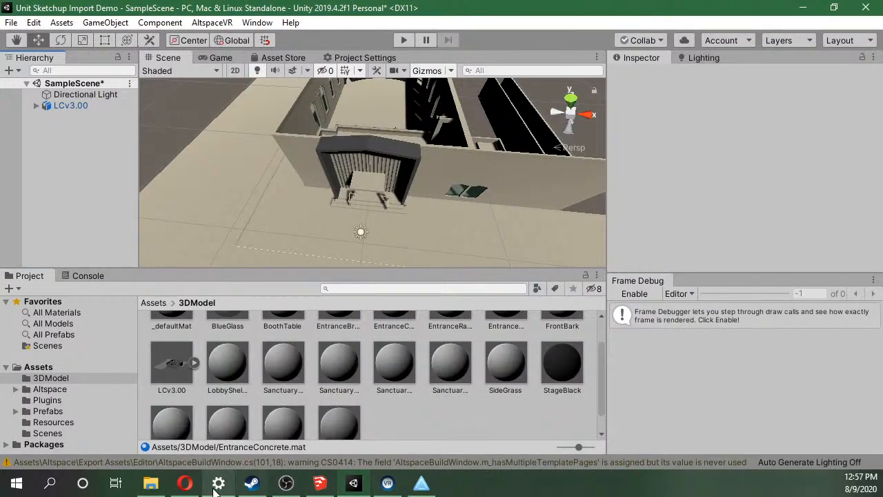
left_click(151, 483)
left_click_drag(550, 35, 618, 30)
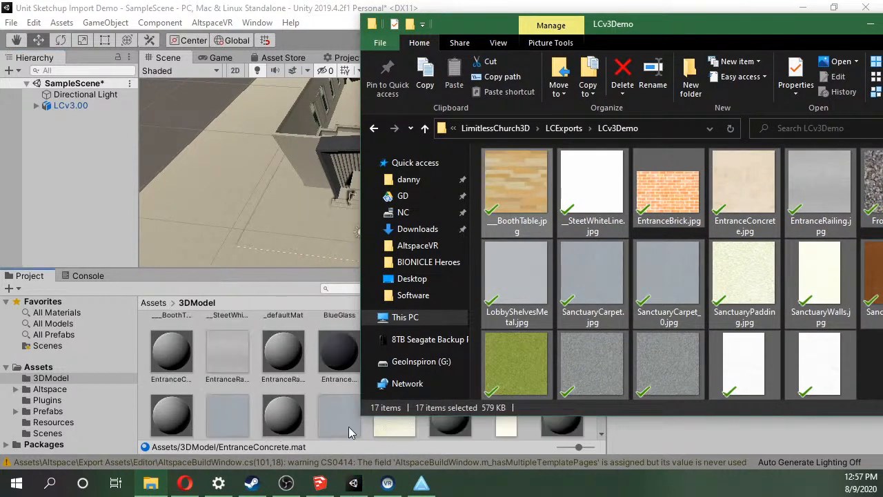
left_click(255, 366)
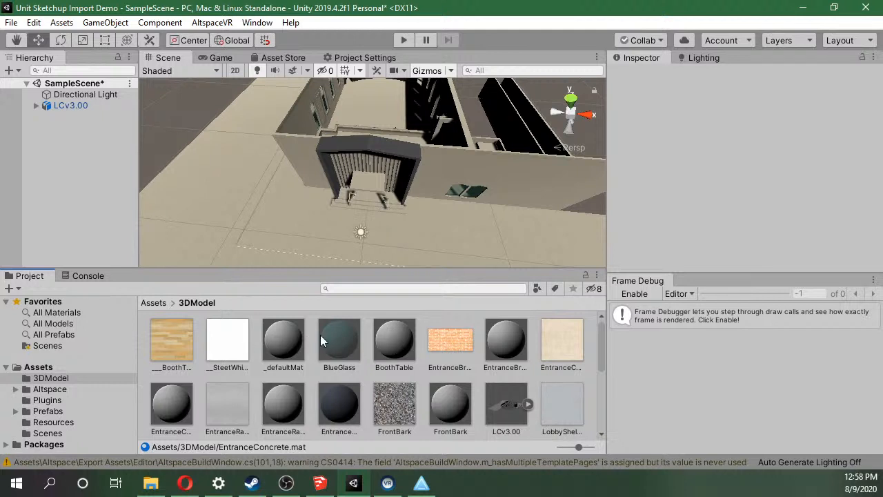
Compare the imported textures with the materials in the 3DModel folder, including _defaultMat, __SteetWhiteLine and BoothTable.
left_click(275, 332)
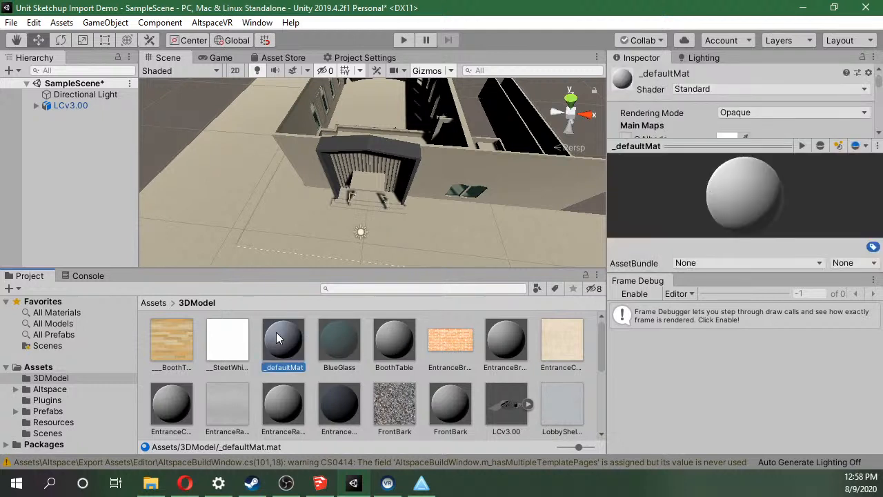
left_click(230, 343)
left_click(394, 339)
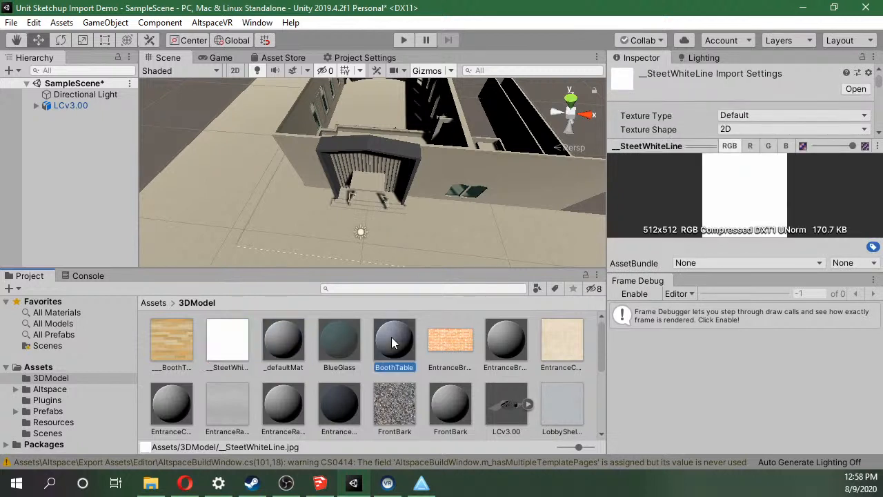
scroll(205, 345, "down", 6)
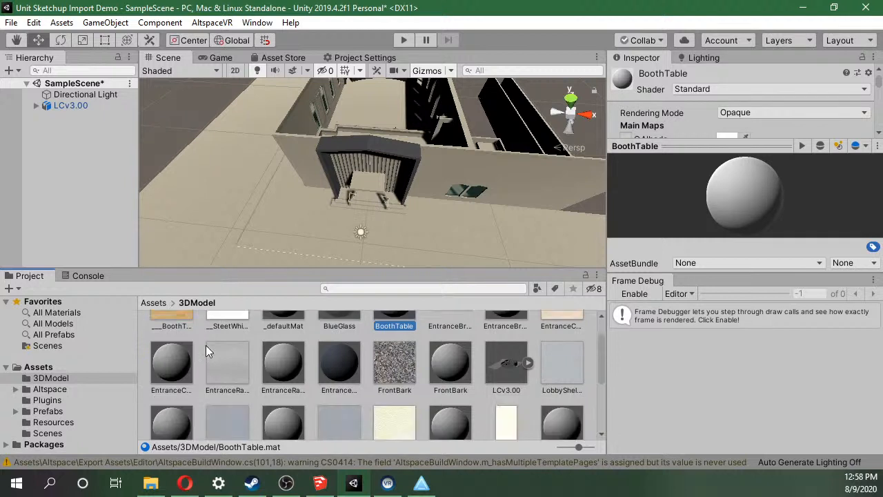
scroll(206, 345, "up", 6)
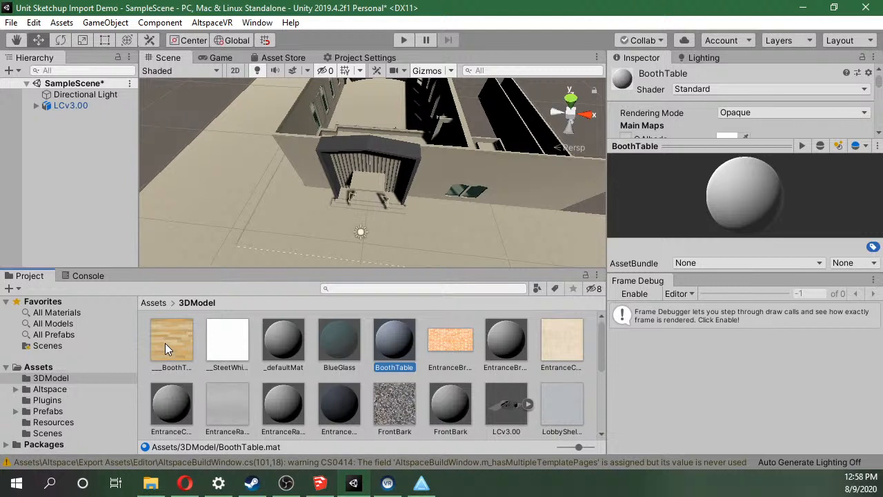
scroll(693, 100, "down", 3)
scroll(690, 105, "up", 3)
Try to apply the ___BoothTable texture to the BoothTable material's main maps.
mouse_move(876, 84)
left_mouse_down()
mouse_move(874, 101)
mouse_move(875, 92)
left_mouse_up()
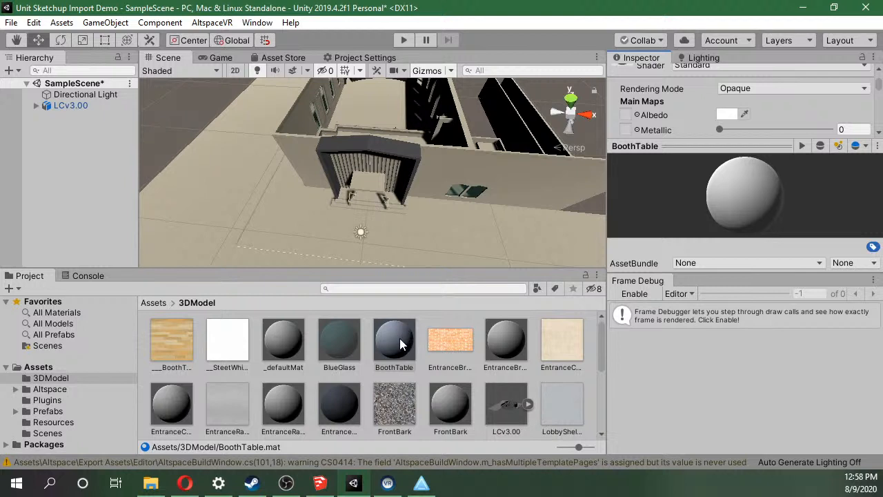
left_click_drag(167, 352, 730, 185)
Close the Frame Debug view and assign the ___BoothTable wood texture to the BoothTable material's Albedo map.
left_click_drag(743, 150, 727, 207)
left_click_drag(692, 272, 678, 401)
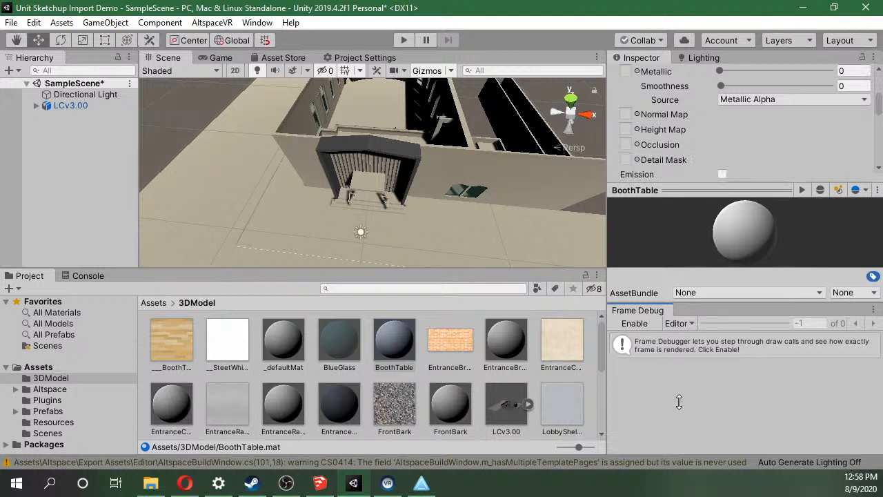
left_click(873, 310)
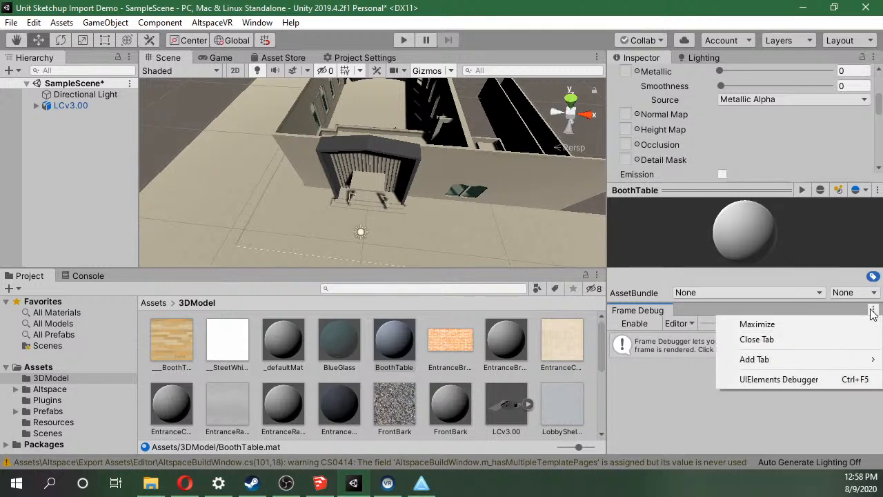
left_click(819, 336)
scroll(878, 223, "up", 3)
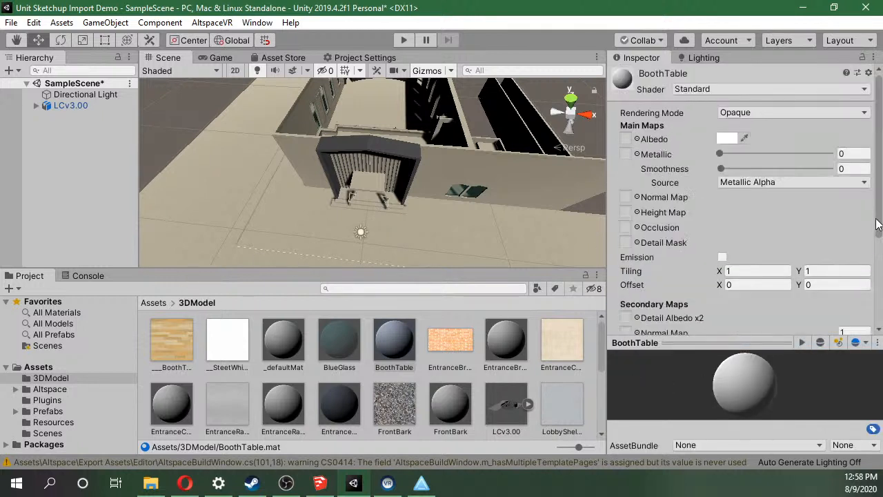
left_click_drag(687, 181, 626, 139)
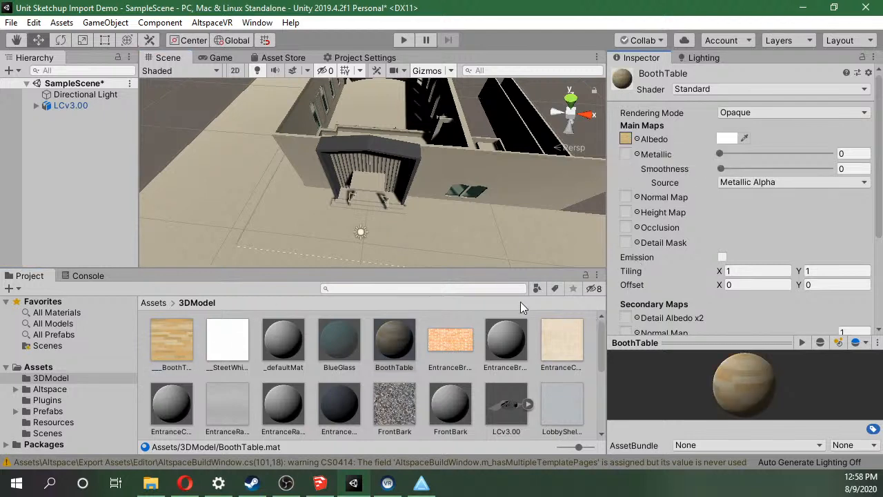
Rotate the Directional Light to about 64, -47, -21 to light the building's interior, and examine the wood-textured booth table up close.
right_click_drag(391, 130, 378, 182)
left_click(337, 185)
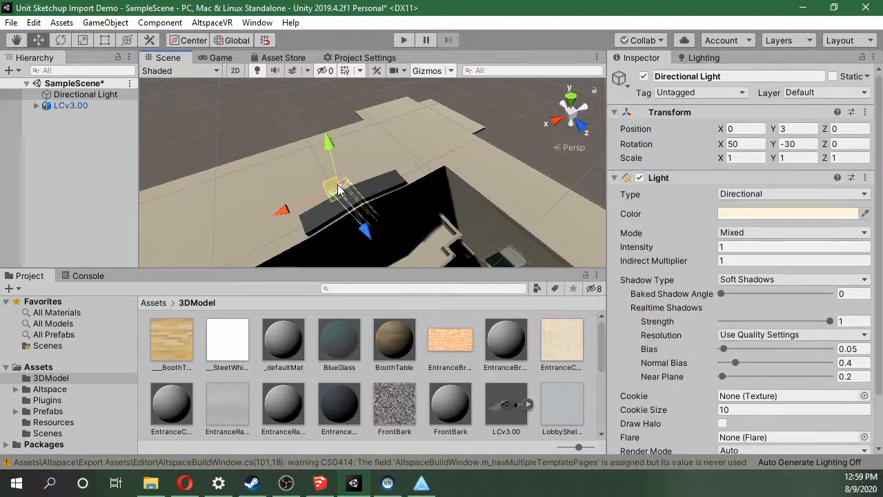
key("e")
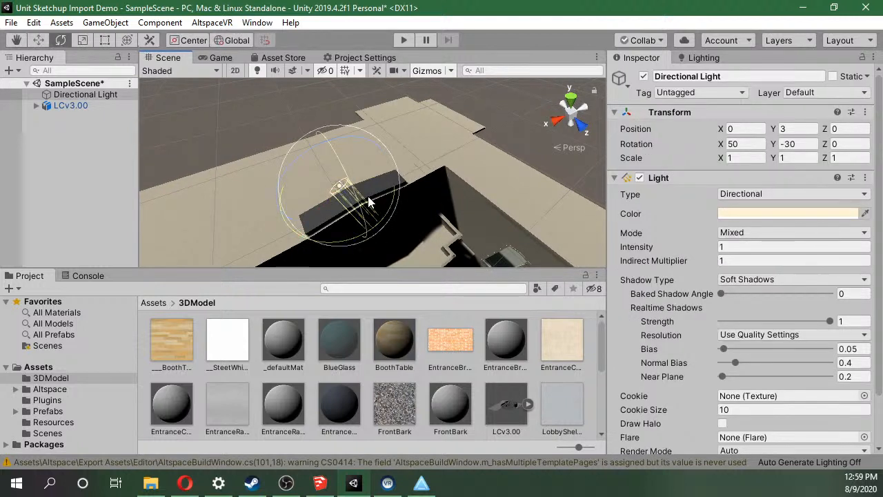
left_click_drag(354, 184, 397, 306)
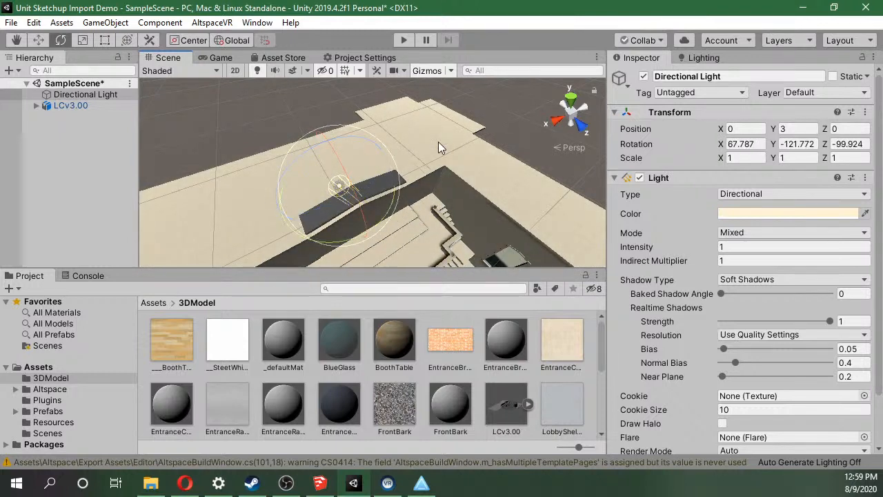
middle_click_drag(436, 147, 457, 165)
left_click_drag(473, 147, 446, 117)
middle_click_drag(442, 119, 376, 59)
scroll(509, 242, "up", 2)
scroll(509, 242, "up", 3)
right_click_drag(509, 242, 605, 193)
scroll(532, 156, "up", 2)
right_click_drag(534, 163, 569, 88)
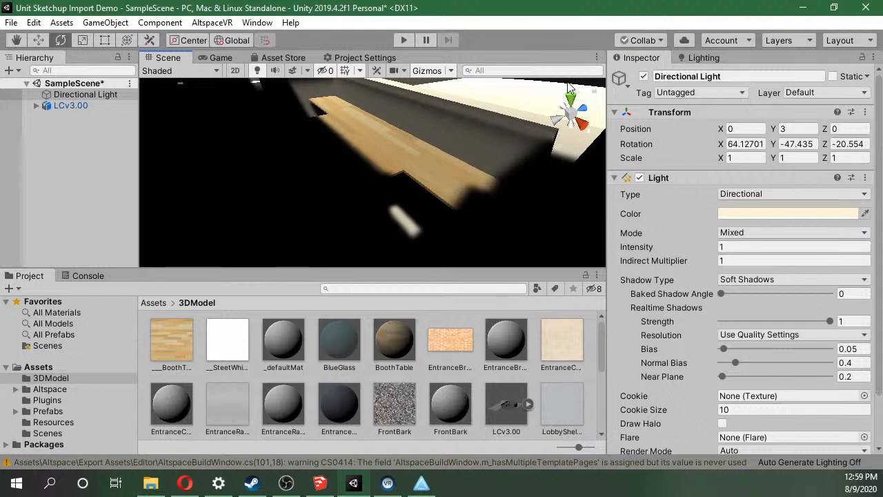
Rotate the Directional Light to about 46, -28, 3 so that it lights the building's front entrance.
right_click_drag(570, 89, 748, 255)
right_click_drag(552, 256, 370, 115)
scroll(460, 100, "down", 7)
scroll(353, 122, "up", 5)
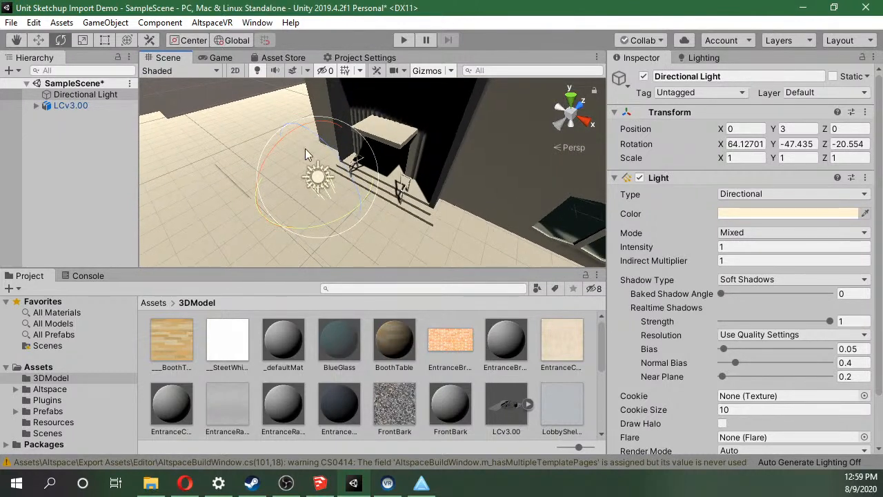
left_click_drag(287, 139, 261, 187)
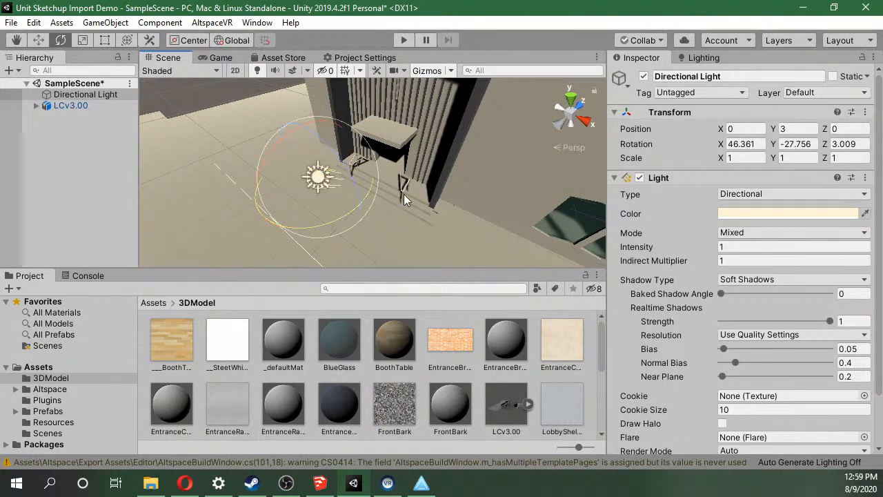
Assign the EntranceBrick texture to the EntranceBrick material's Albedo map and check the bricks at the building entrance.
left_click(507, 343)
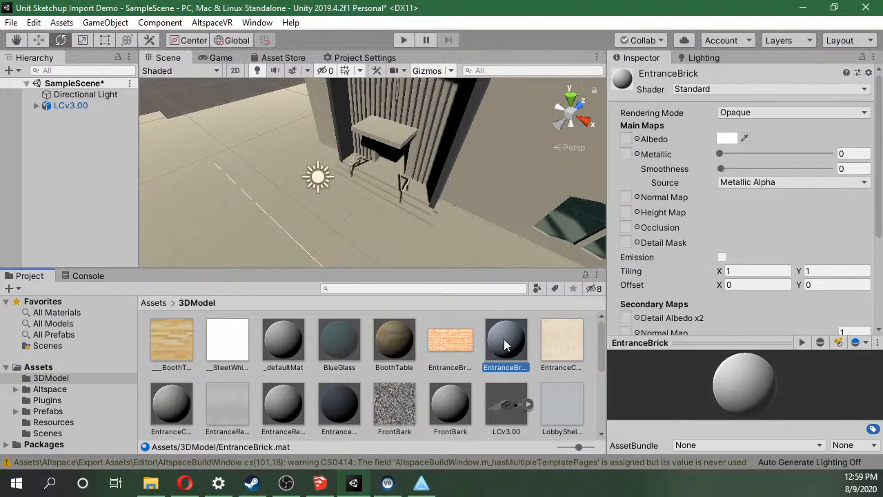
left_click(440, 339)
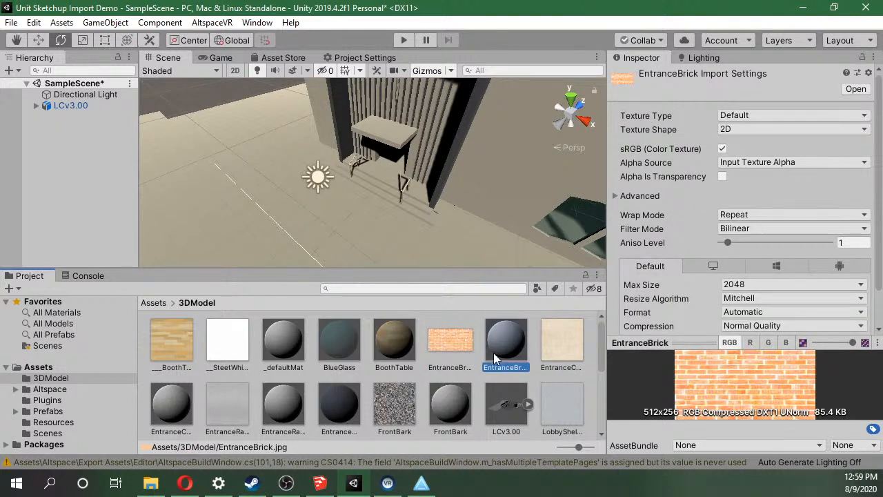
left_click(493, 352)
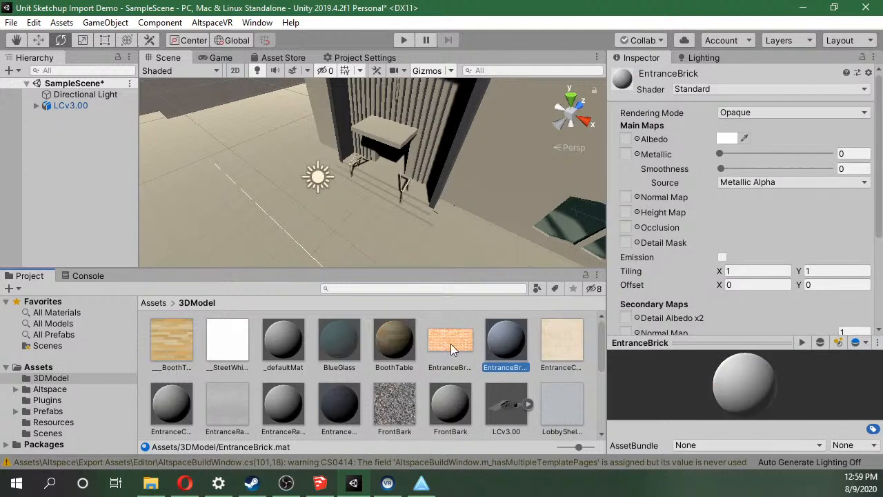
left_click_drag(451, 344, 628, 142)
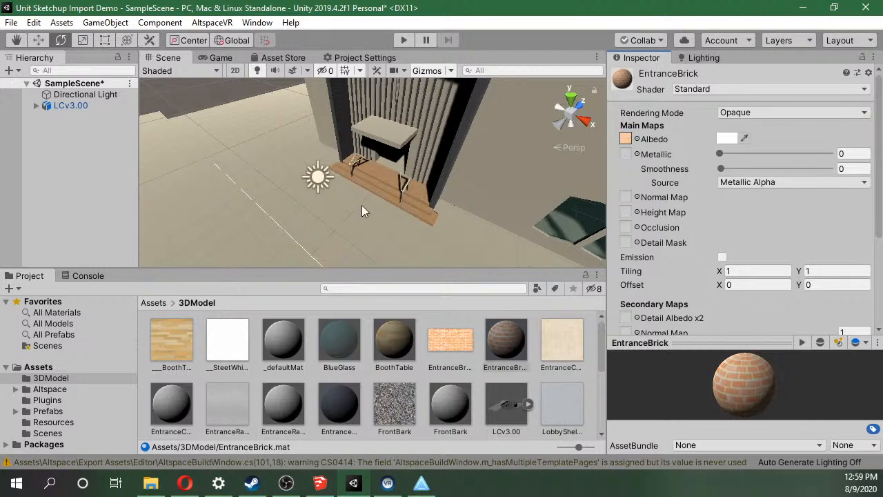
scroll(362, 193, "up", 6)
scroll(362, 190, "down", 4)
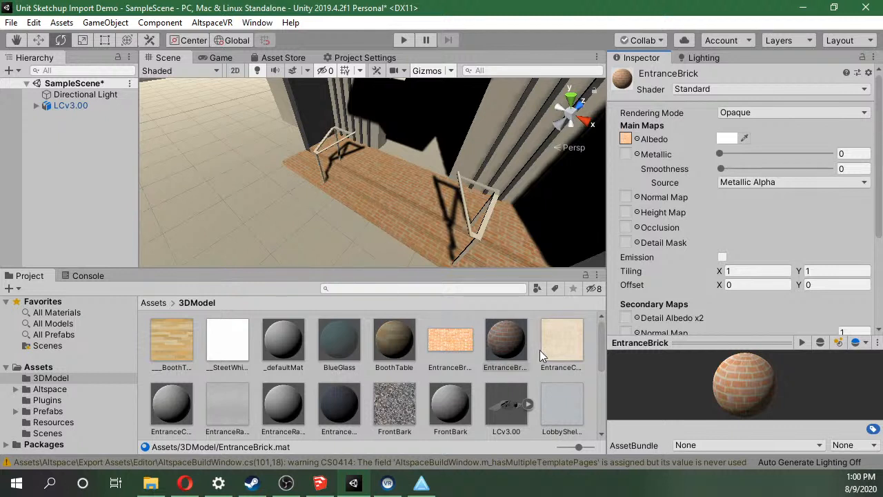
Assign the entrance concrete and entrance railing textures to the Albedo maps of the EntranceConcrete and EntranceRailing materials.
left_click(180, 415)
left_click_drag(574, 336, 626, 139)
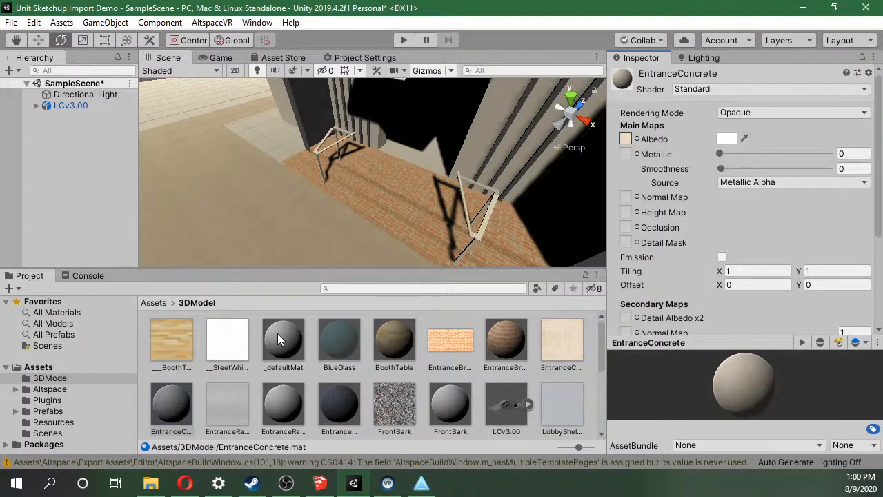
scroll(296, 164, "down", 4)
scroll(238, 407, "down", 2)
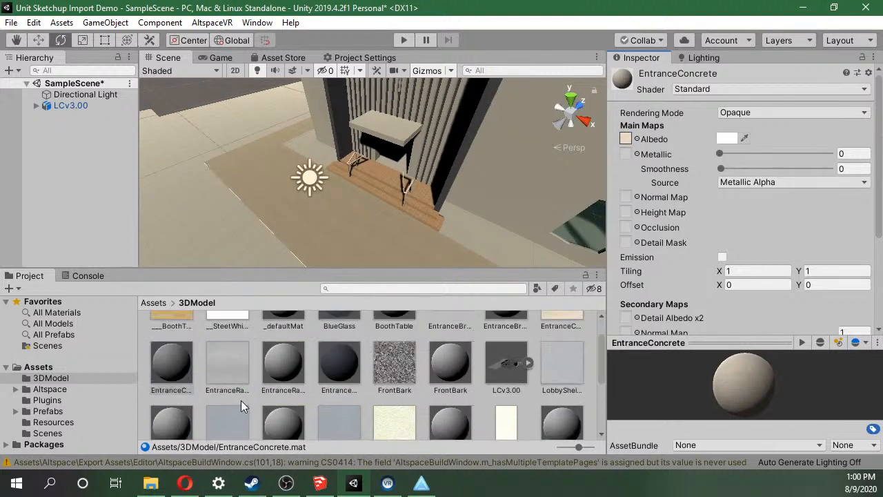
left_click(280, 362)
left_click_drag(231, 364, 627, 139)
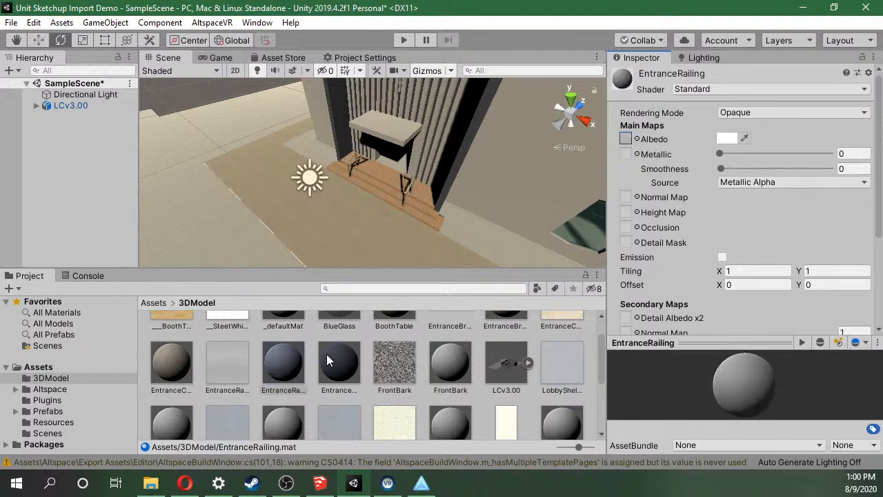
Assign the FrontBark and lobby shelves metal textures to the Albedo maps of the FrontBark and LobbyShelvesMetal materials.
left_click(436, 362)
left_click_drag(396, 372, 626, 139)
scroll(461, 401, "down", 1)
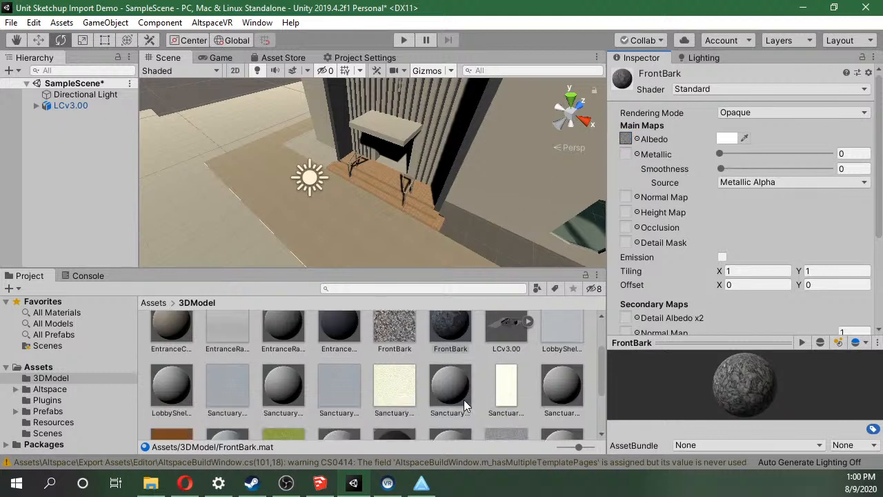
left_click(185, 389)
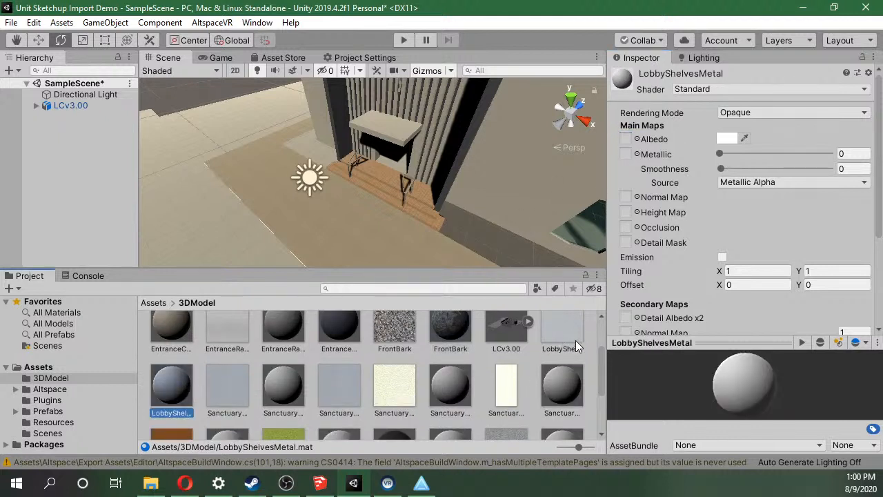
left_click_drag(561, 341, 626, 138)
Assign the sanctuary carpet and SanctuaryPadding textures to the Albedo maps of the SanctuaryCarpet and SanctuaryPadding materials.
left_click(283, 414)
left_click_drag(239, 408, 626, 139)
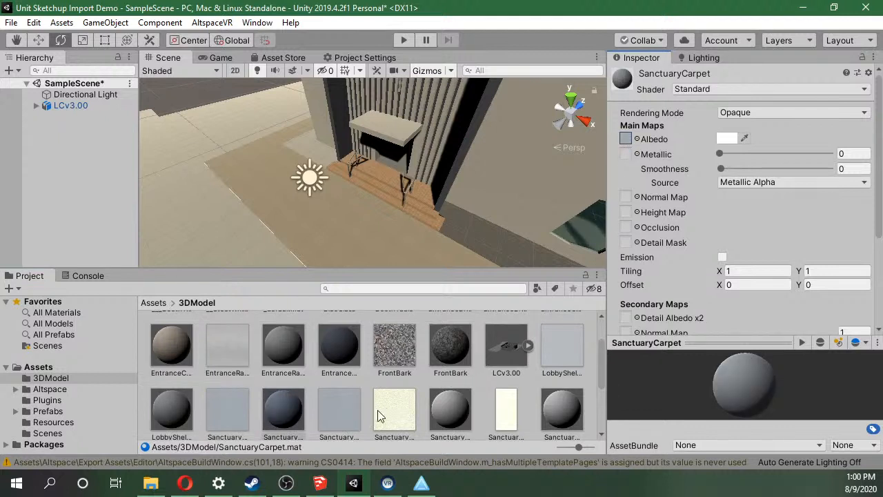
left_click(451, 410)
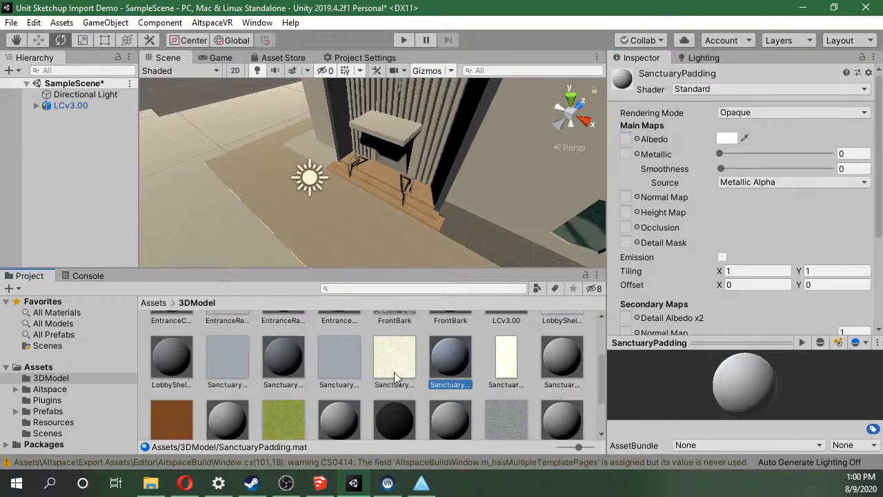
left_click(394, 372)
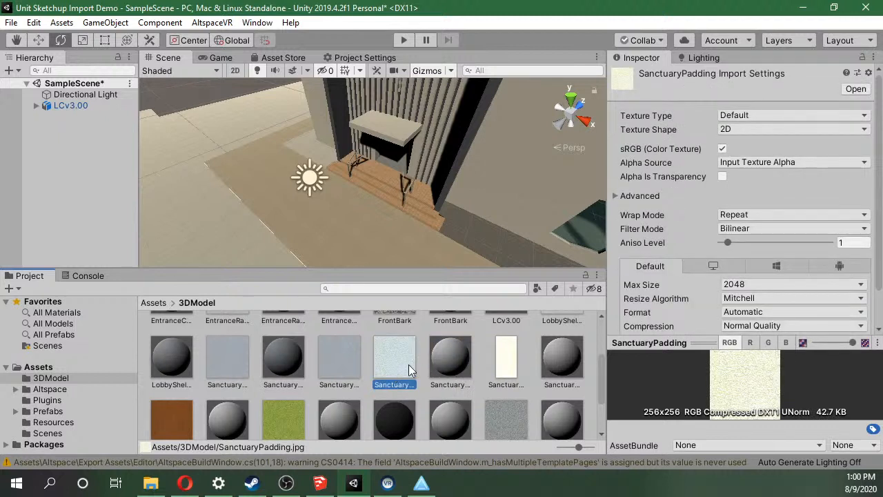
left_click(339, 359)
left_click(467, 358)
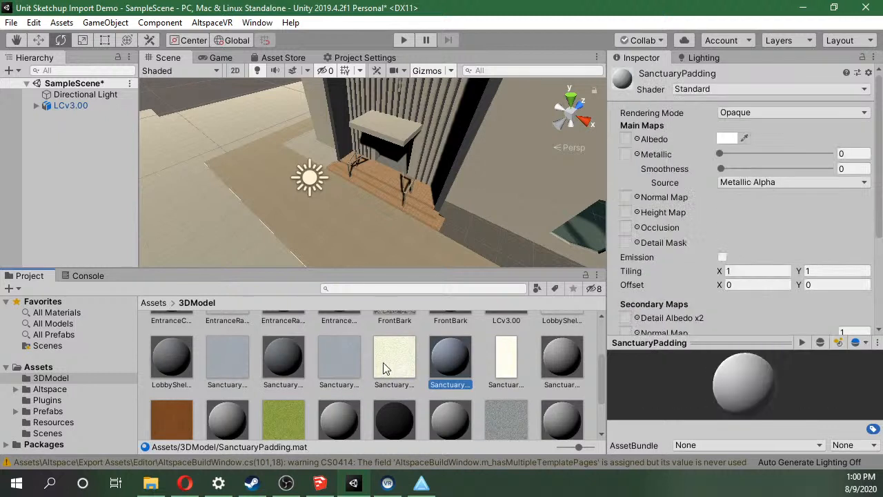
Assign the cream sanctuary wall, brown sanctuary and SideGrass textures to the Albedo maps of the SanctuaryWalls, adjacent Sanctuary and SideGrass materials.
left_click(553, 361)
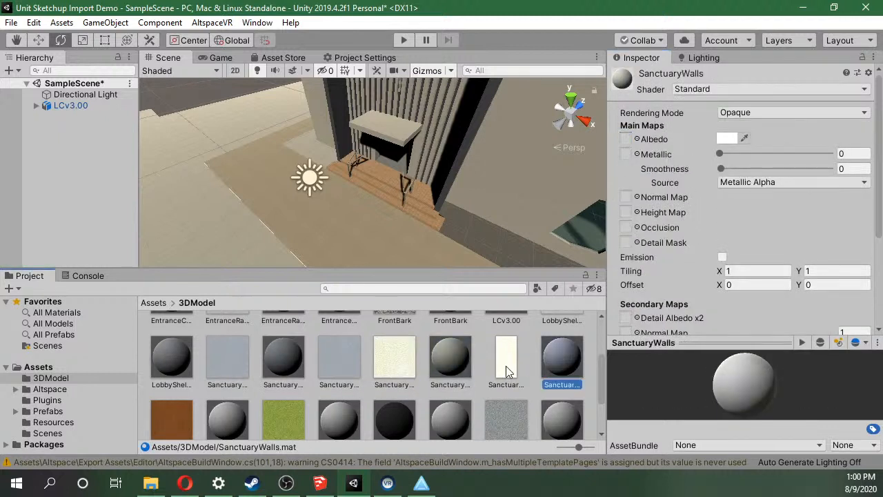
left_click_drag(506, 366, 630, 140)
scroll(434, 354, "down", 1)
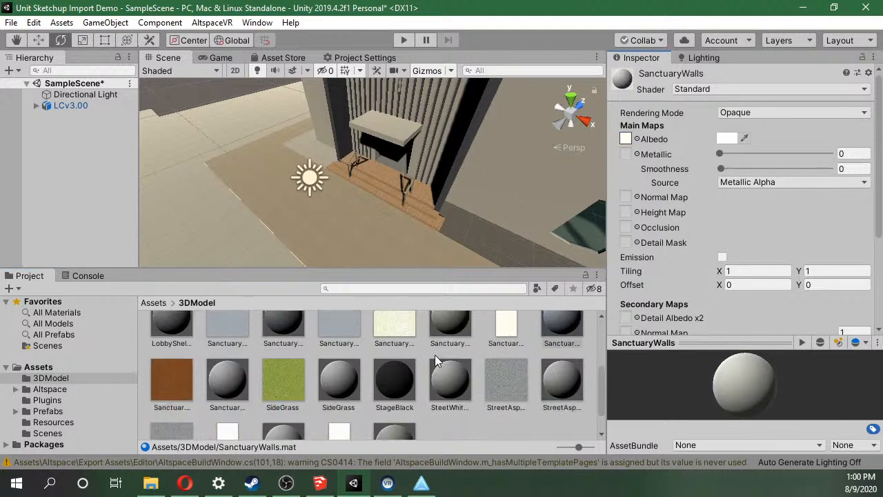
left_click(221, 373)
left_click_drag(158, 385, 625, 141)
left_click(320, 397)
left_click_drag(290, 400, 631, 151)
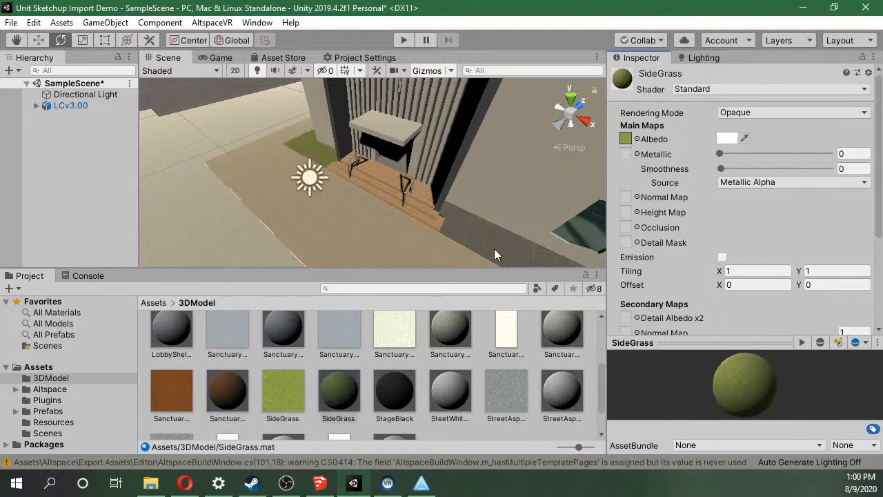
Check the StageBlack and SteetWhiteLine materials, and assign the street asphalt texture to the StreetAsphalt material's Albedo map.
left_click(411, 399)
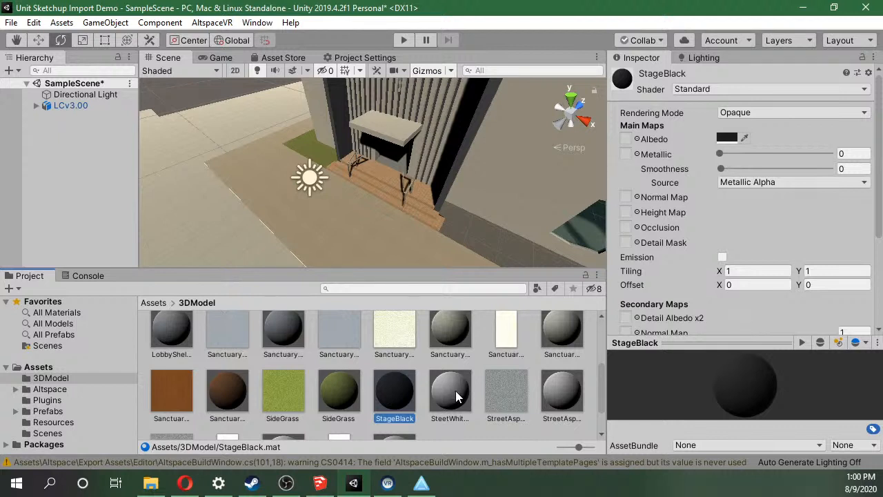
left_click(455, 391)
left_click(407, 395)
left_click(448, 397)
scroll(509, 398, "down", 2)
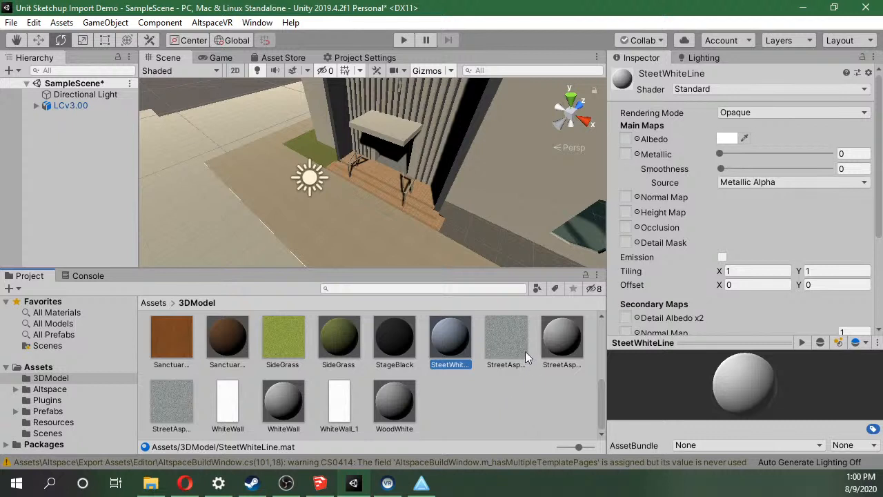
left_click(556, 342)
left_click_drag(634, 123, 626, 139)
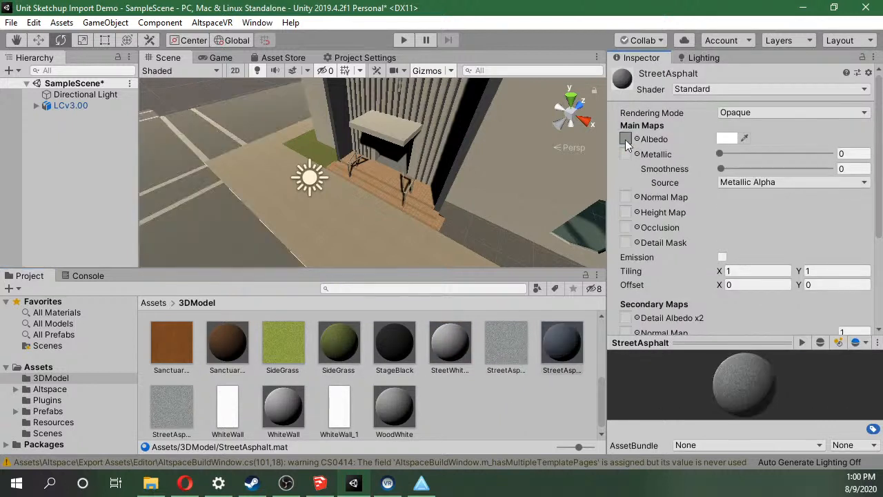
Assign the WhiteWall texture to the WhiteWall material's Albedo map and the WhiteWall_1 texture to the WoodWhite material's.
left_click(283, 407)
left_click_drag(228, 403, 626, 138)
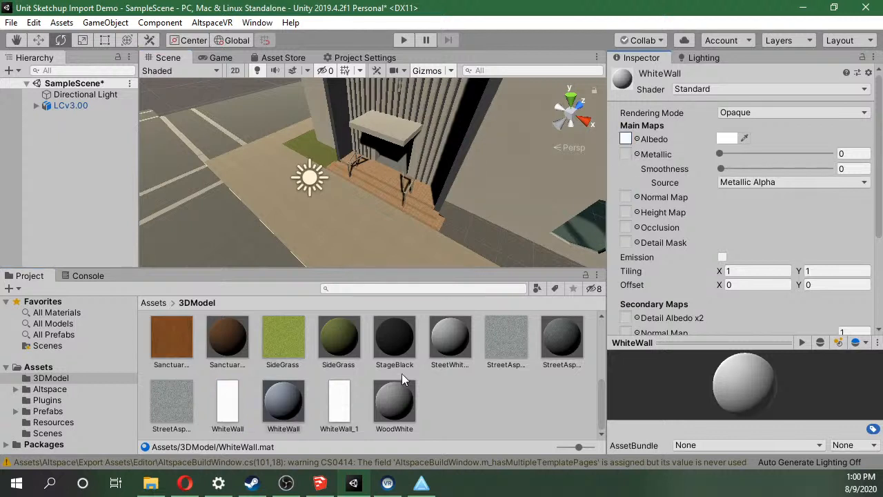
left_click(387, 400)
left_click_drag(348, 398, 629, 141)
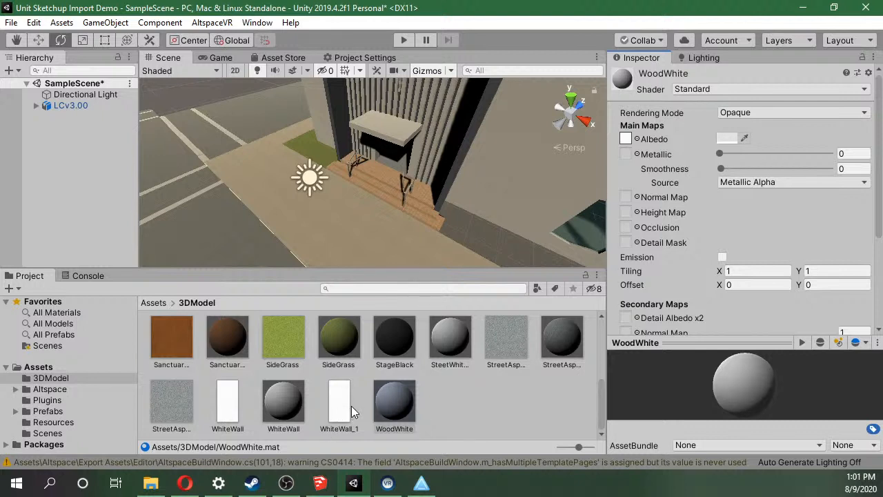
Compare the WhiteWall and WoodWhite materials and locate the source texture of WoodWhite's Albedo map in the project.
left_click(258, 406)
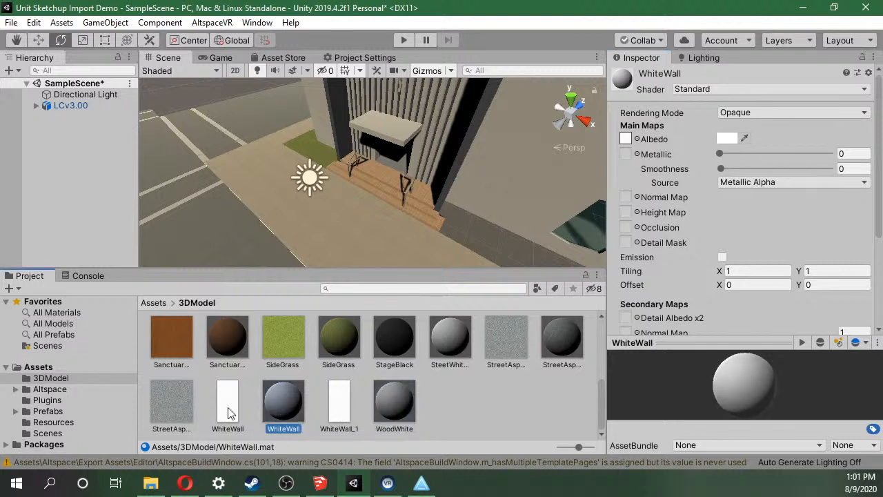
left_click(373, 404)
left_click(328, 405)
left_click(379, 407)
left_click(626, 138)
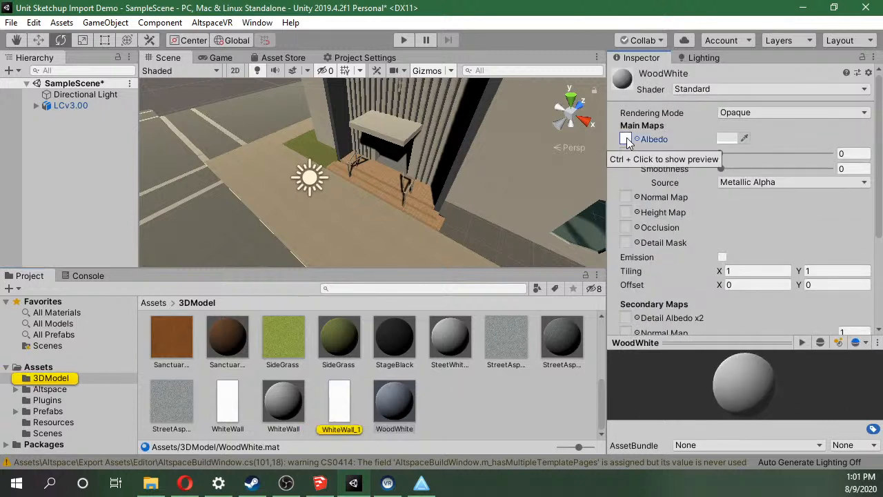
left_click(398, 399)
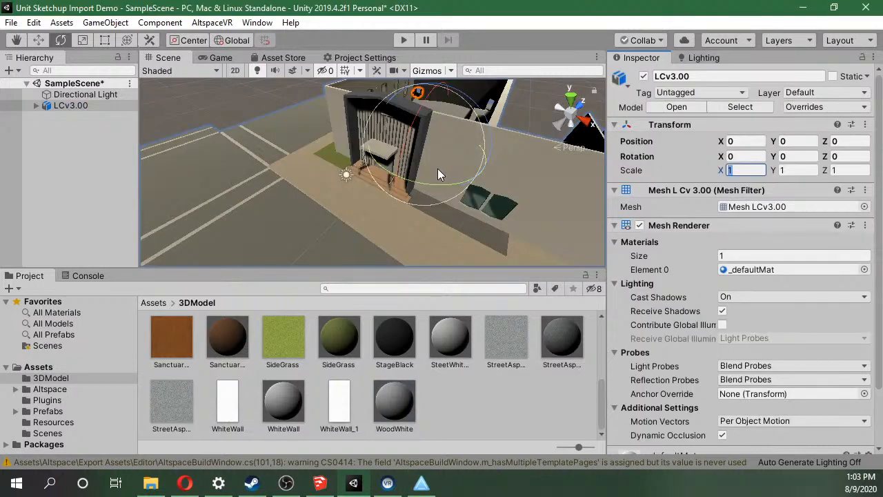
Select the Directional Light and rotate it to change the direction of the sunlight on the building.
middle_click_drag(381, 174, 626, 251)
middle_click_drag(414, 133, 278, 313)
right_click_drag(407, 141, 449, 138)
scroll(423, 128, "up", 8)
scroll(416, 97, "up", 5)
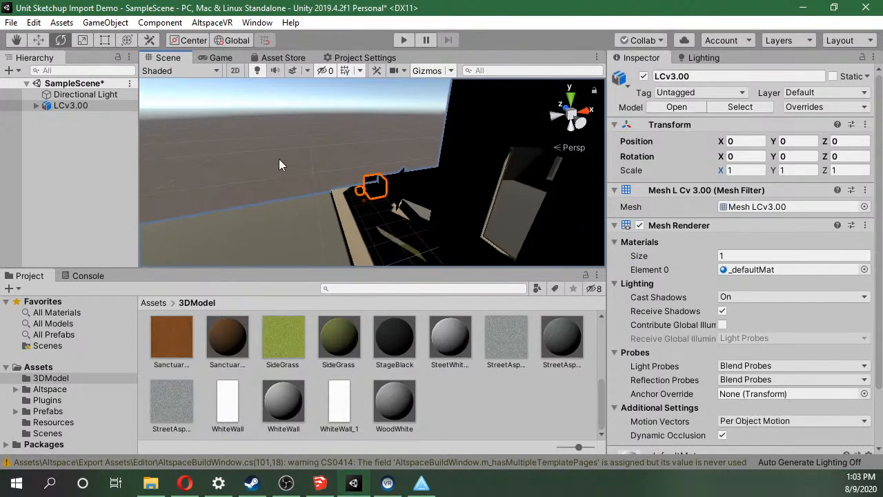
left_click(59, 96)
scroll(385, 157, "down", 6)
right_click_drag(293, 109, 514, 174)
scroll(513, 174, "down", 4)
scroll(345, 177, "down", 3)
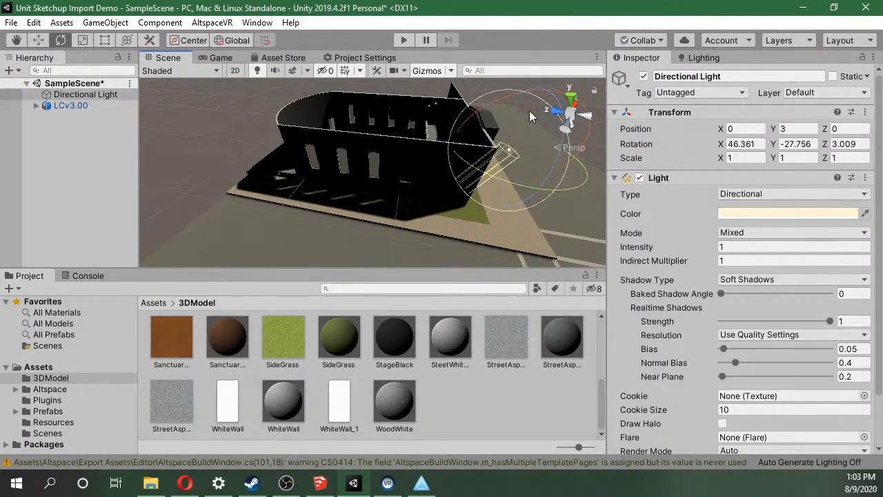
left_click_drag(482, 106, 59, 149)
Select the LCv3.00 mesh by its small cube on the walkway at the corner of the building site.
right_click_drag(320, 156, 170, 134)
scroll(274, 163, "up", 3)
scroll(274, 156, "up", 6)
right_click_drag(275, 150, 348, 165)
scroll(264, 164, "up", 2)
scroll(264, 165, "up", 3)
scroll(349, 165, "down", 3)
scroll(353, 164, "up", 2)
left_click(337, 211)
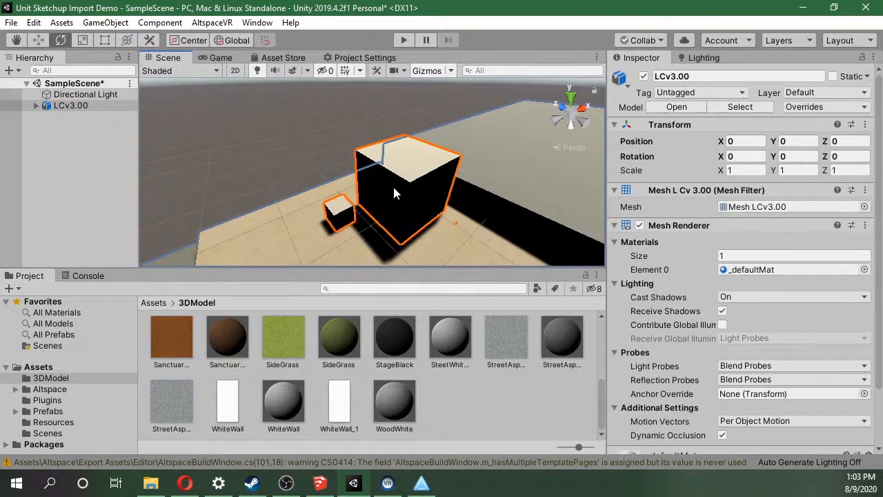
Examine the large, small and tiny highlighted cubes on the walkway up close and against the whole building.
right_click_drag(424, 187, 368, 172)
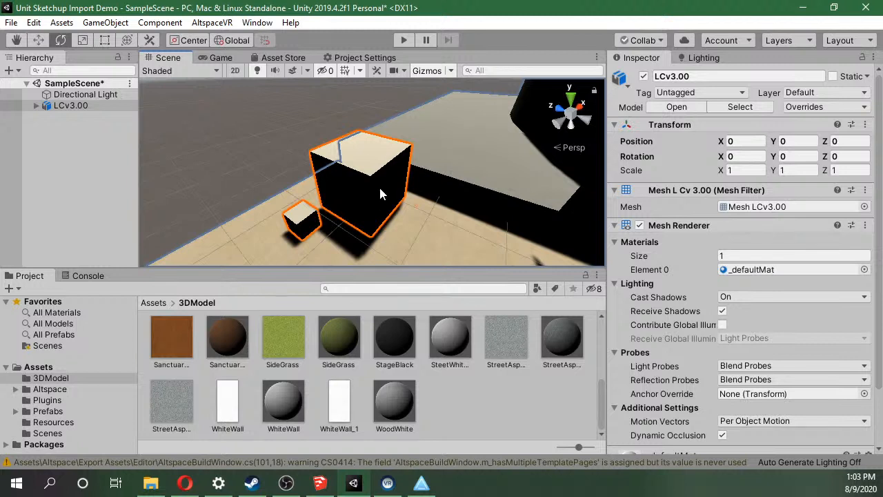
right_click_drag(365, 192, 339, 195)
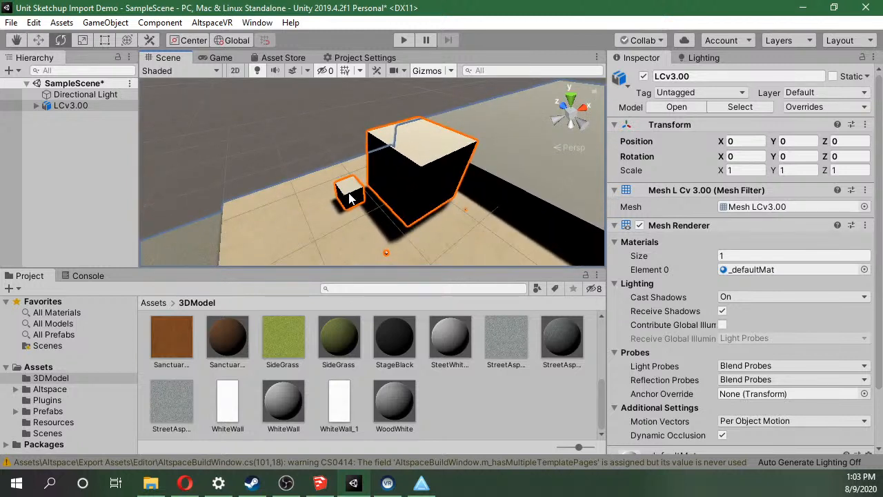
right_click_drag(362, 199, 435, 265)
scroll(386, 222, "up", 1)
scroll(386, 222, "down", 1)
scroll(385, 222, "up", 2)
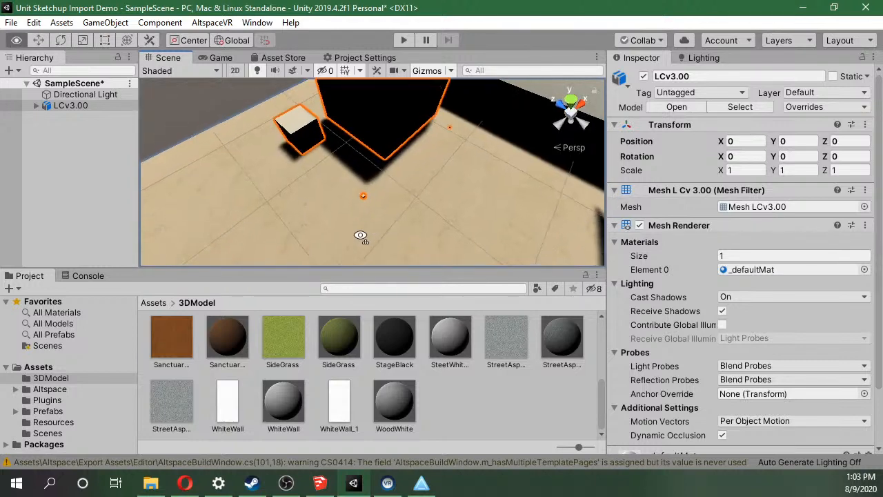
right_click_drag(358, 210, 405, 158)
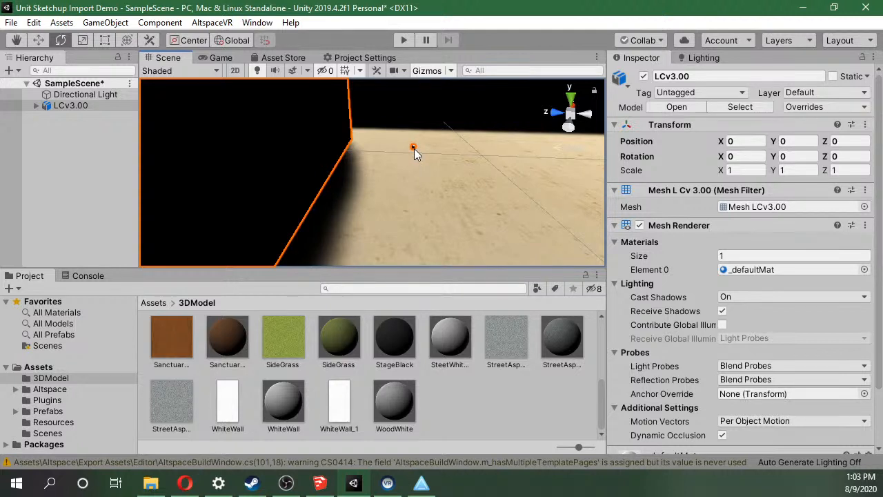
right_click_drag(414, 147, 359, 193)
scroll(306, 198, "down", 10)
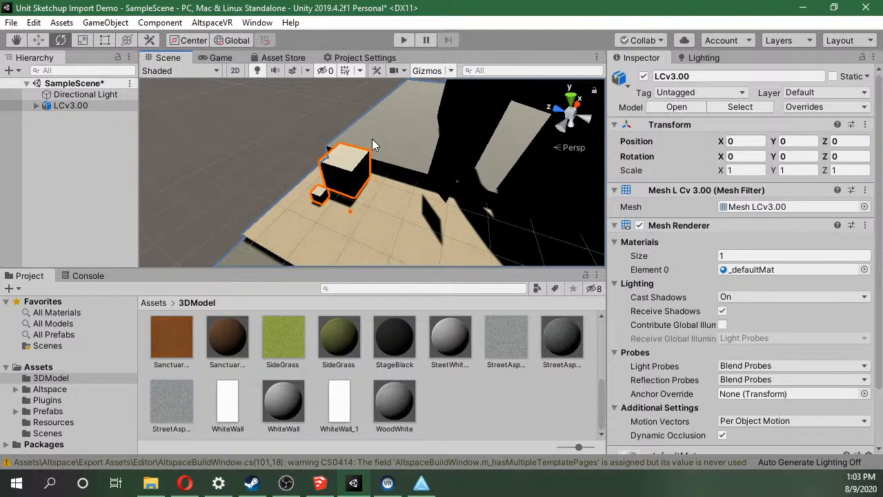
scroll(372, 139, "down", 2)
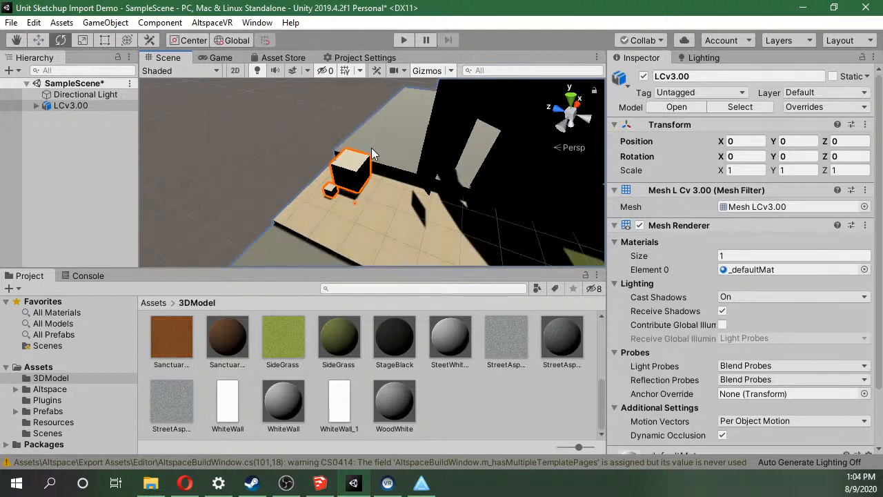
scroll(372, 148, "down", 5)
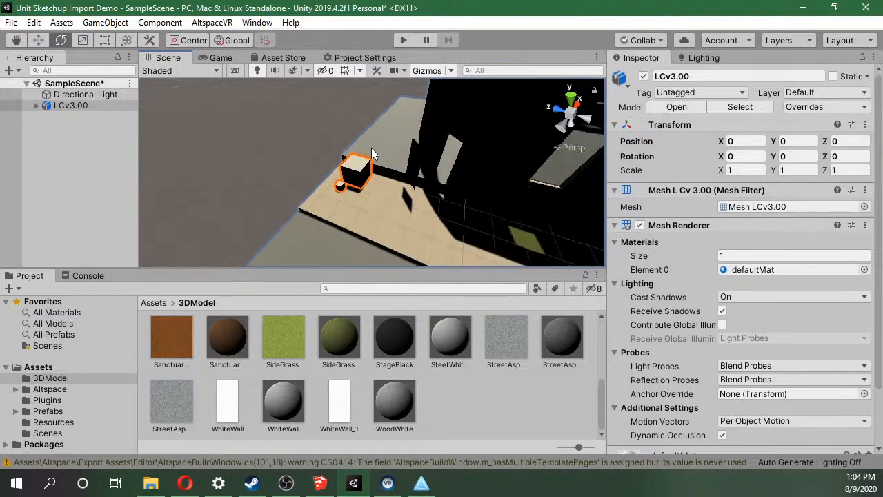
Try an X position of 11 for the LCv3.00 model and clear the entry again.
left_click(758, 141)
double_click(757, 141)
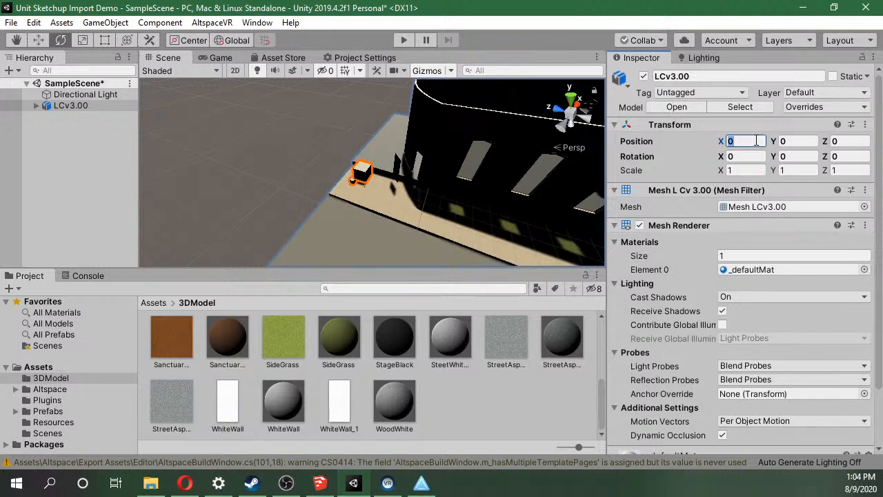
type("11")
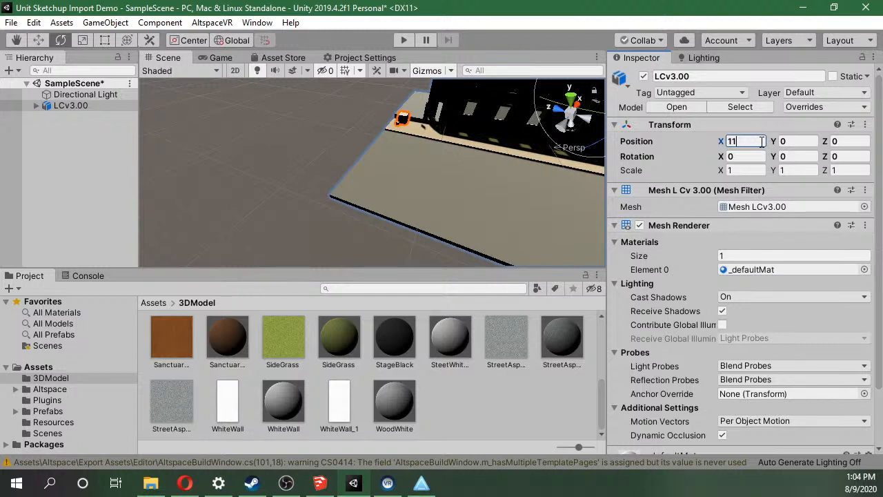
key("BackSpace")
key("BackSpace")
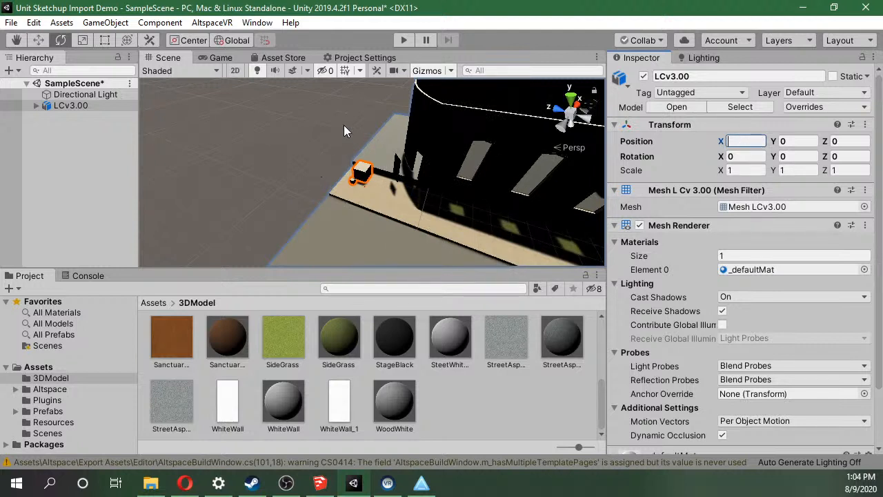
scroll(256, 148, "down", 5)
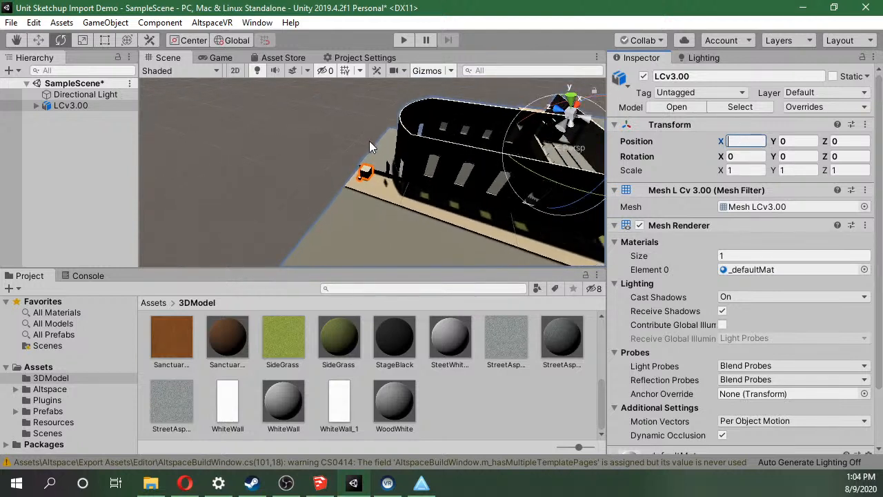
right_click_drag(369, 141, 213, 134)
scroll(337, 156, "down", 1)
right_click_drag(336, 162, 454, 175)
scroll(453, 176, "up", 3)
right_click_drag(461, 140, 464, 162)
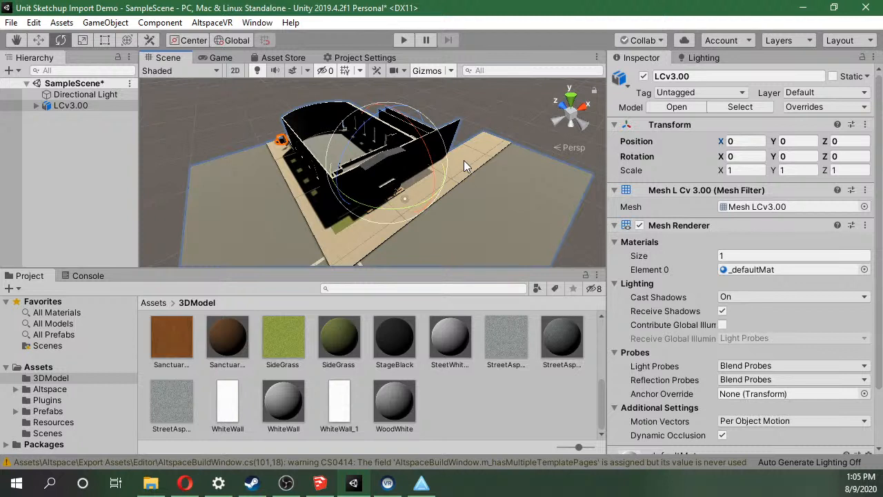
Switch to the Opera browser, search for "inches in meter", and copy the converter's inch value, 39.3701, before returning to Unity.
left_click(735, 170)
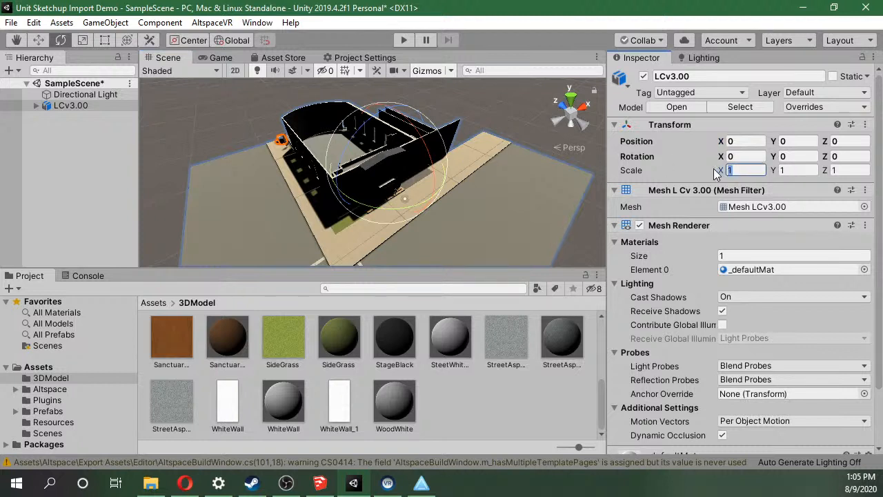
left_click(185, 482)
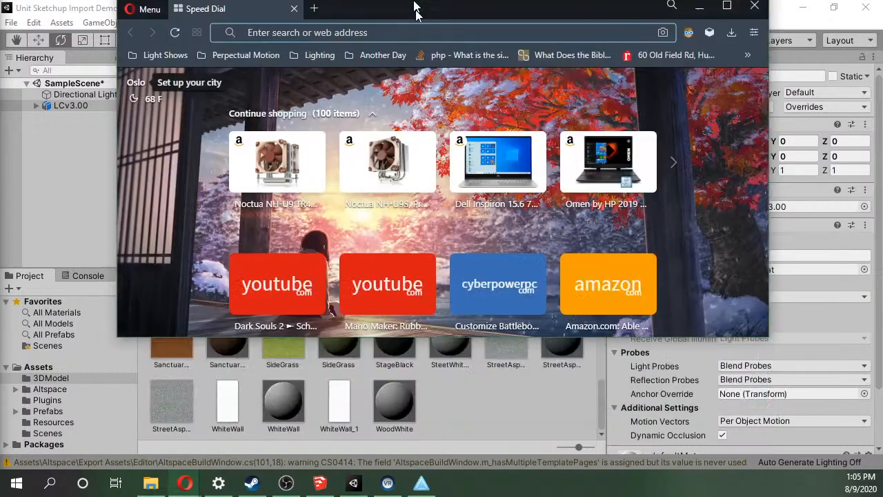
double_click(415, 10)
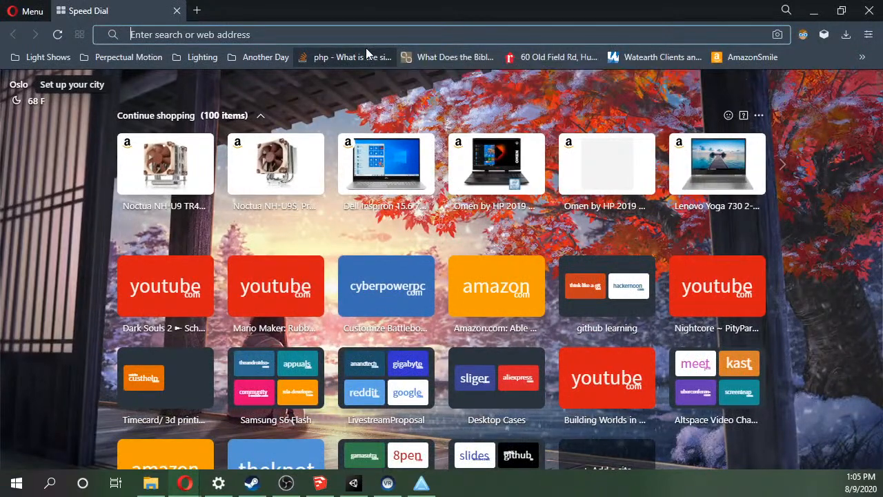
type("inches in meter")
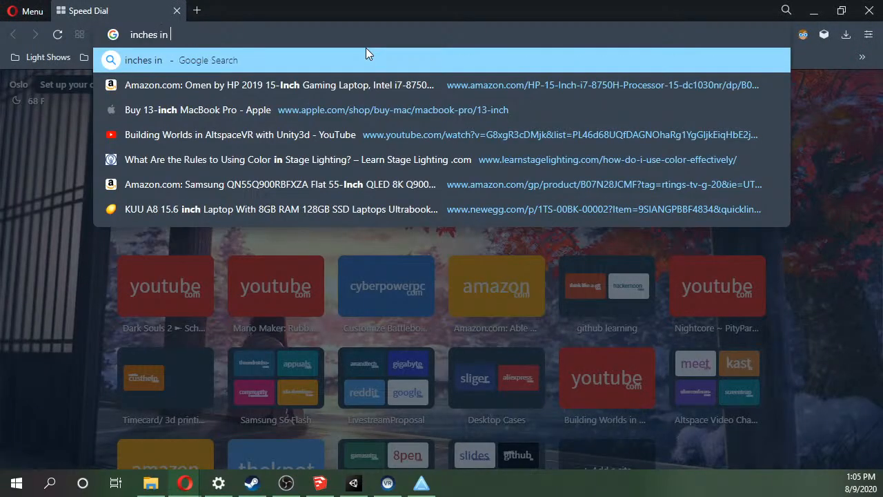
key("Return")
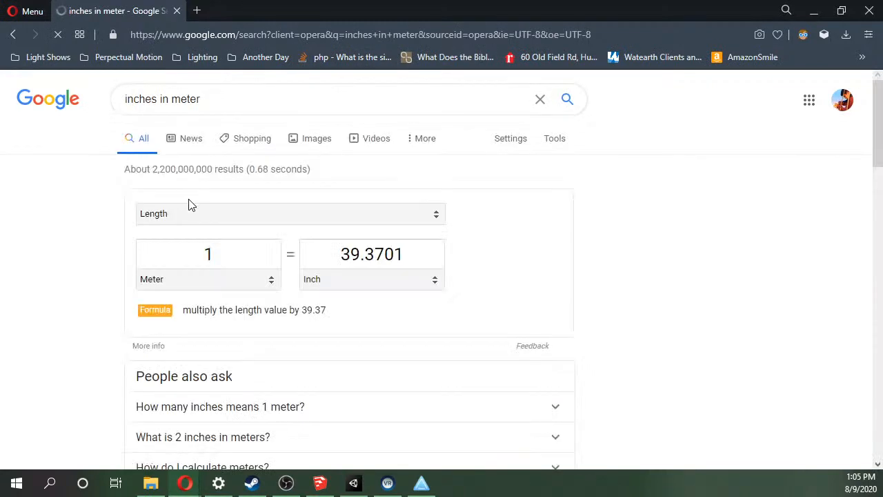
left_click(430, 253)
key("ctrl+c")
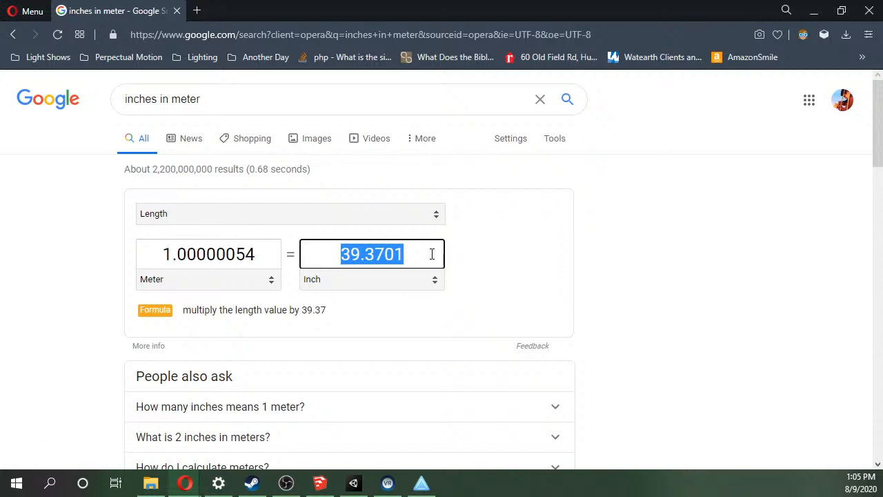
left_click(814, 10)
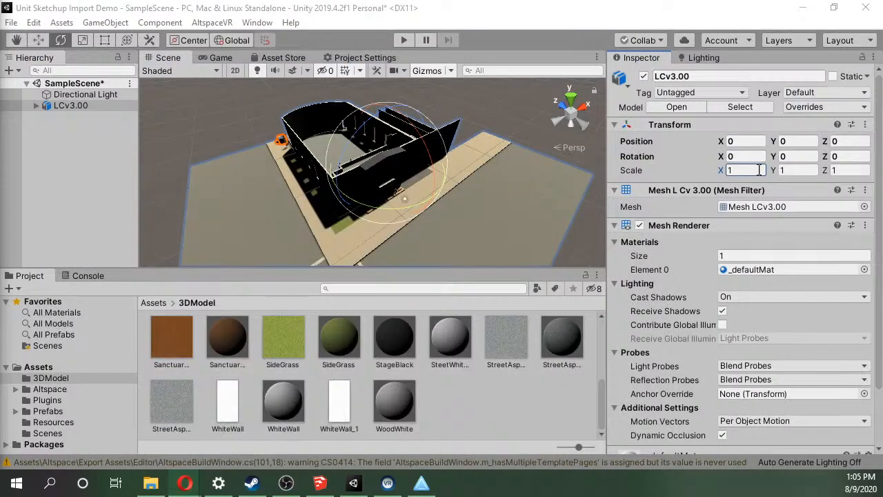
Set the LCv3.00 model's X, Y and Z scale to 39.3701 and view the enlarged building.
key("ctrl+v")
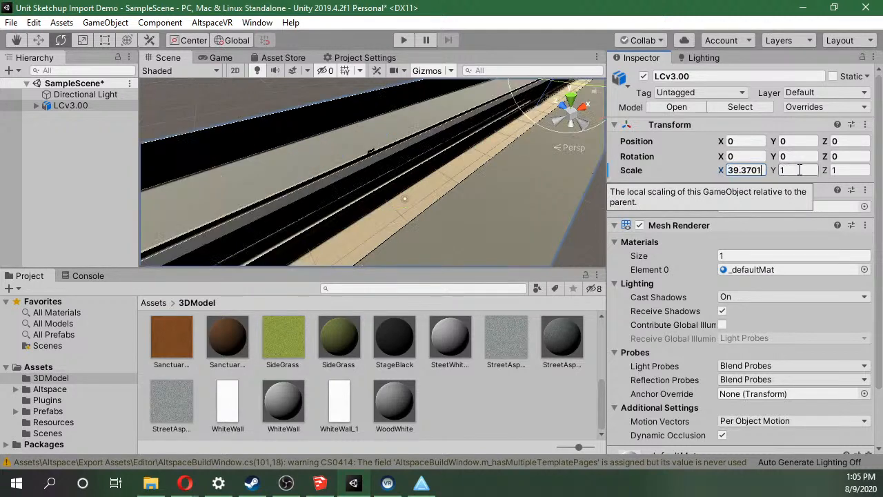
left_click(793, 170)
key("ctrl+v")
left_click(846, 170)
key("ctrl+v")
scroll(372, 189, "down", 10)
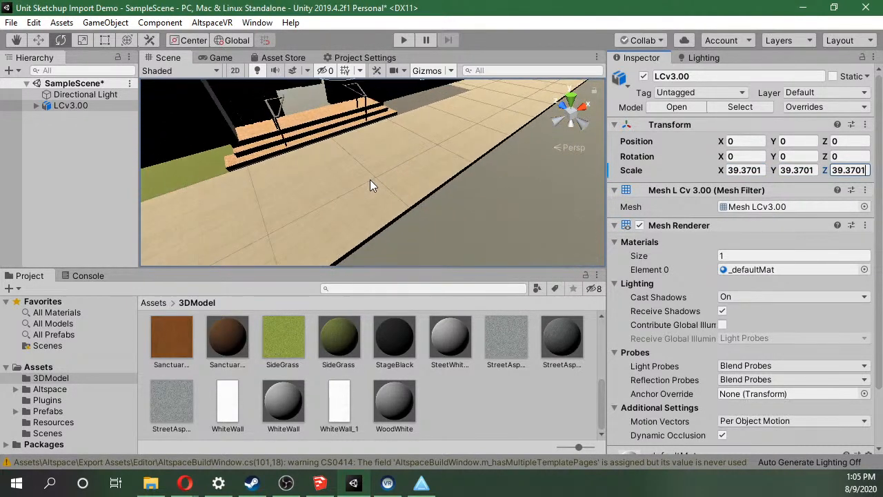
scroll(371, 184, "down", 8)
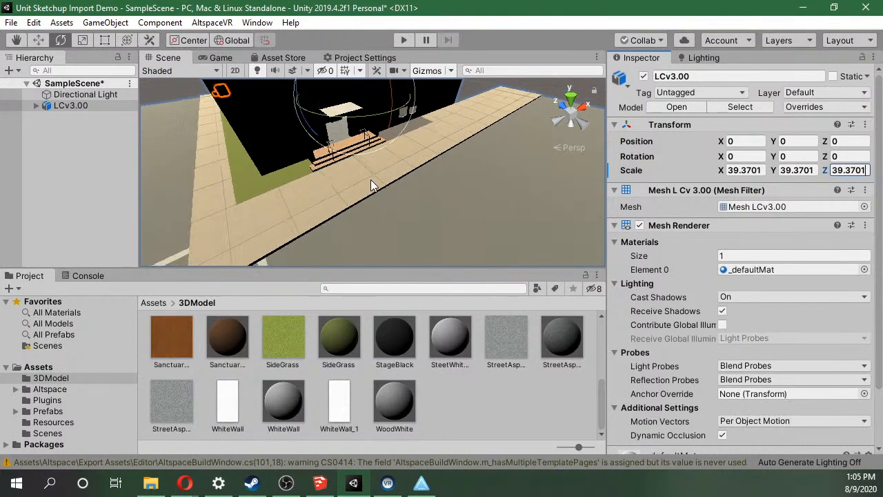
scroll(372, 181, "down", 8)
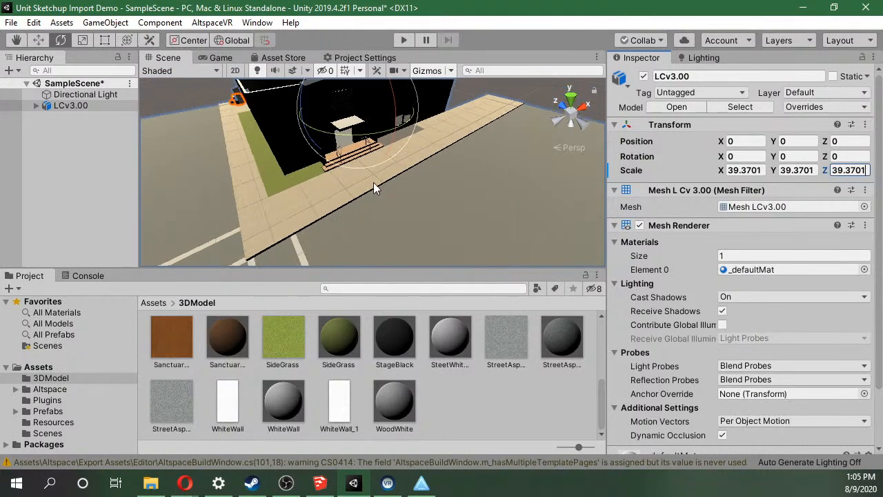
Set the LCv3.00 model's scale back to 1 on the X, Y and Z axes.
left_click(756, 170)
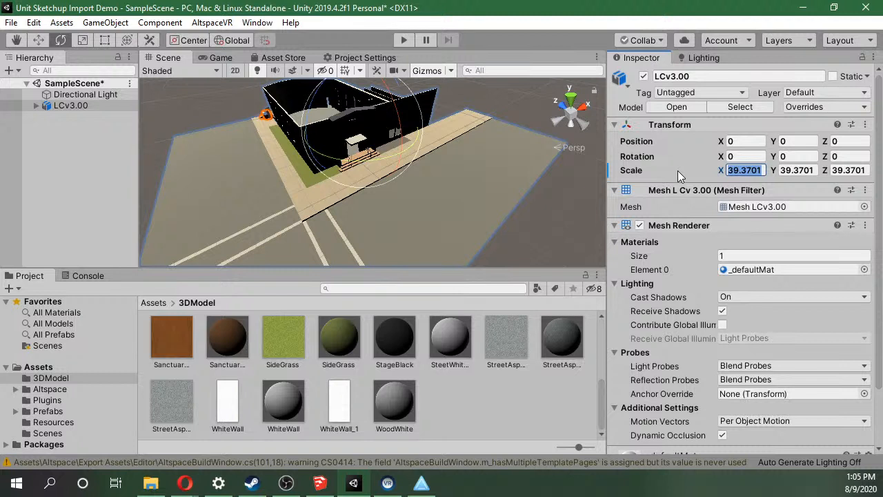
type("1")
key("Tab")
left_click(812, 171)
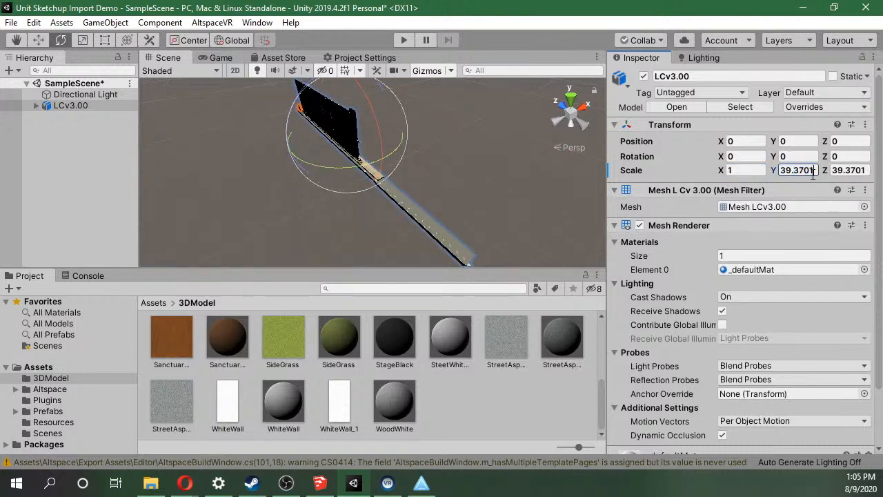
type("1")
left_click(852, 170)
type("1")
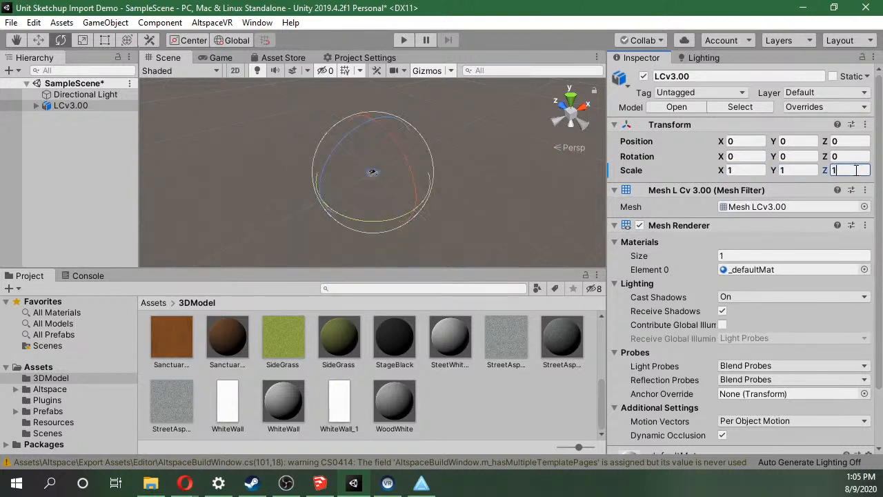
scroll(375, 183, "up", 4)
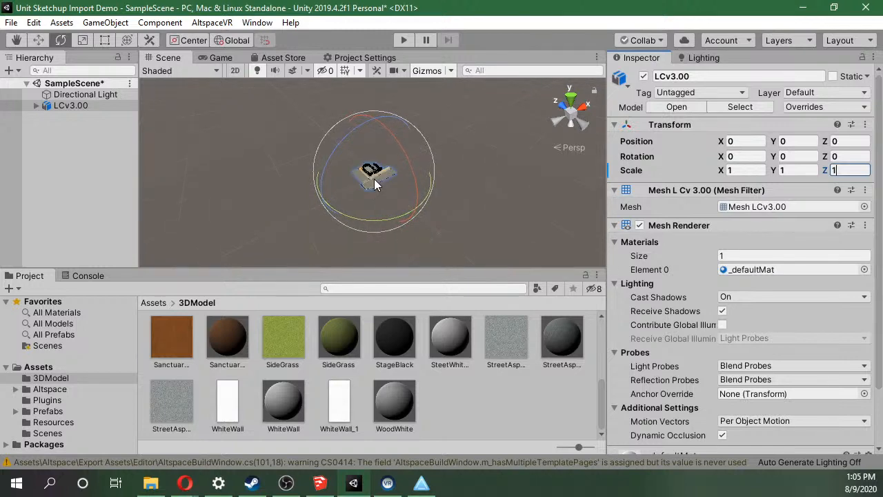
scroll(374, 183, "up", 6)
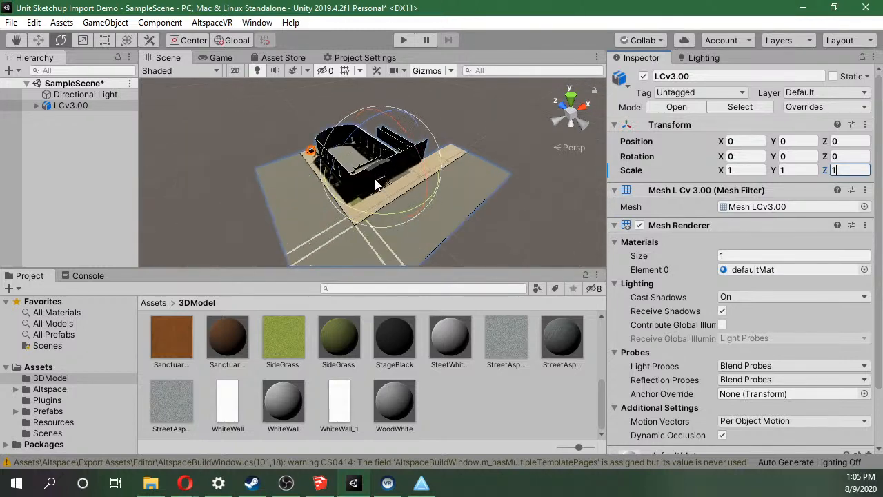
scroll(376, 185, "up", 3)
scroll(374, 186, "up", 3)
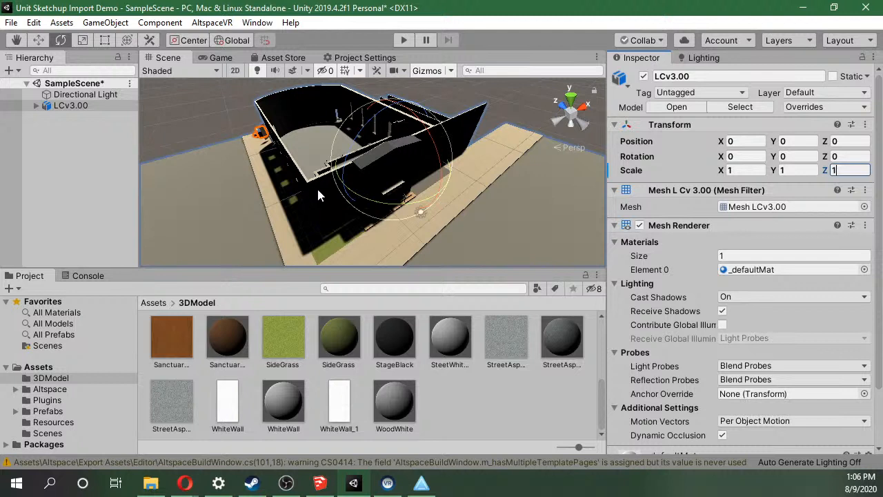
Expand the LCv3.00 object in the scene hierarchy to list its child objects.
left_click(415, 213)
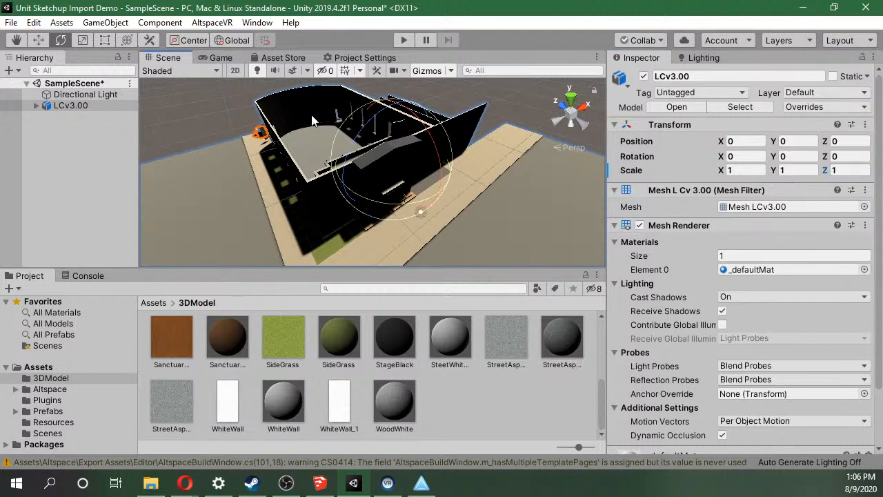
scroll(487, 171, "down", 5)
scroll(486, 171, "up", 2)
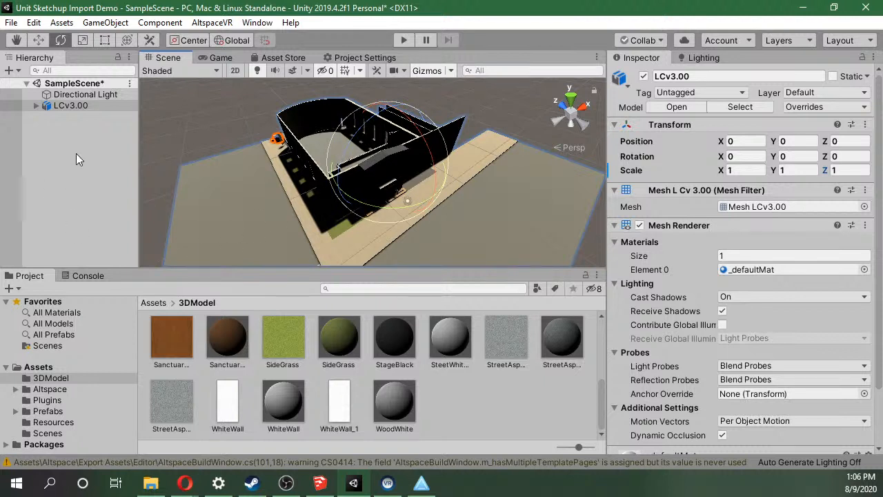
left_click(35, 105)
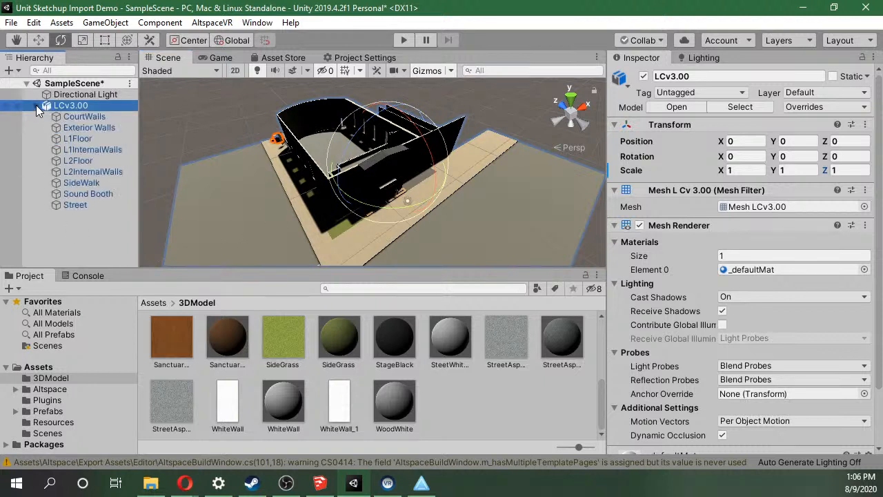
Collapse the LCv3.00 object's children and examine the building from several angles in the scene.
left_click(36, 105)
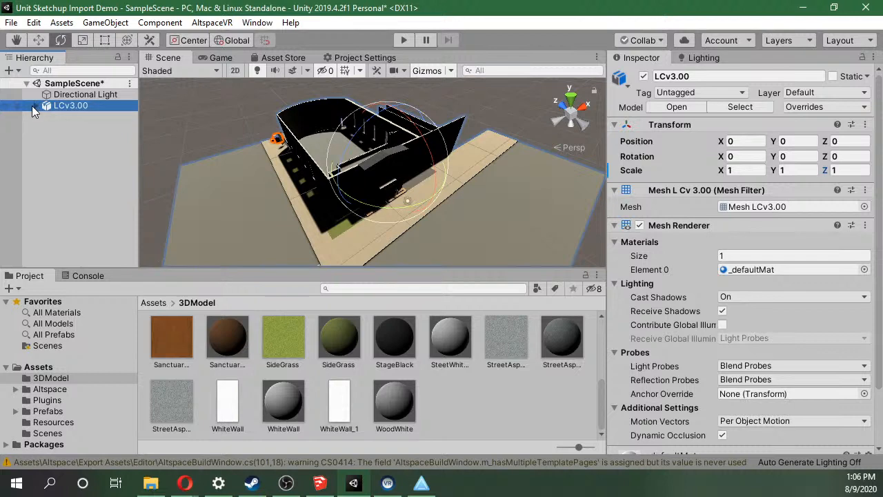
scroll(382, 248, "down", 3)
scroll(382, 248, "up", 7)
scroll(382, 248, "down", 3)
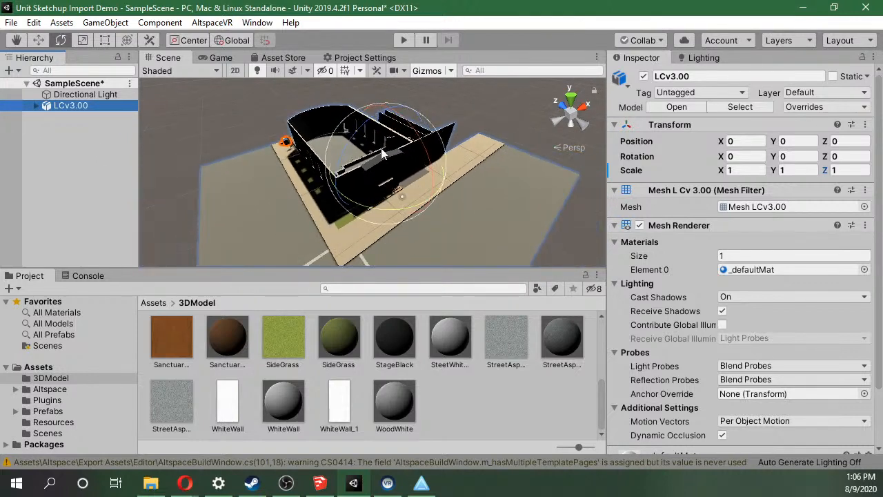
scroll(505, 122, "down", 1)
scroll(504, 122, "up", 4)
mouse_move(496, 121)
middle_mouse_down()
mouse_move(497, 129)
mouse_move(504, 118)
mouse_move(479, 136)
mouse_move(503, 124)
middle_mouse_up()
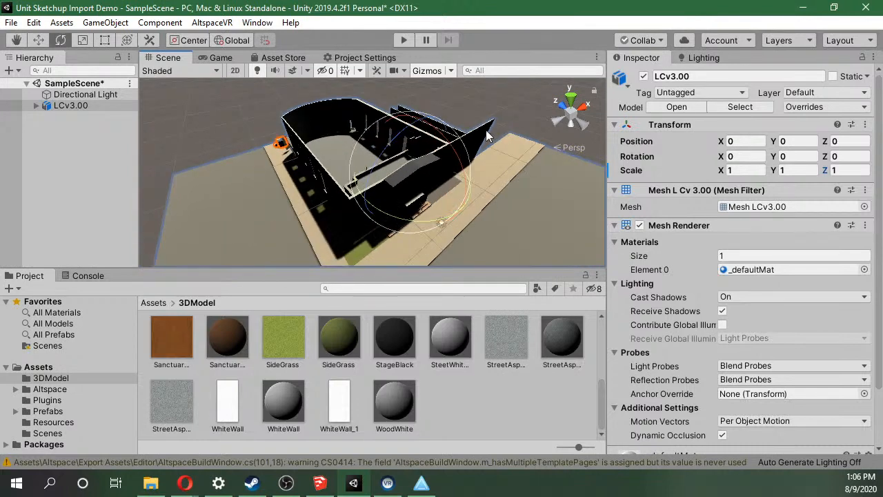
middle_click_drag(472, 150, 471, 141)
left_click_drag(471, 141, 461, 124, "alt")
right_click_drag(461, 123, 498, 118)
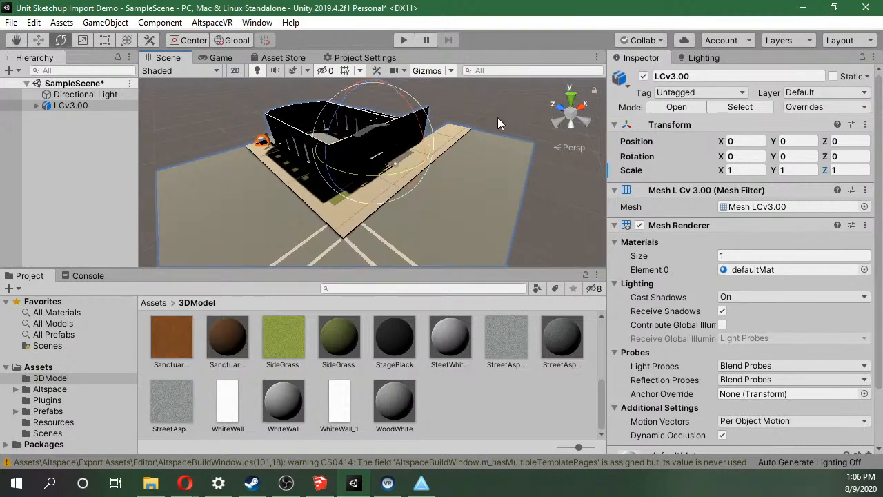
left_click_drag(498, 119, 411, 132, "alt")
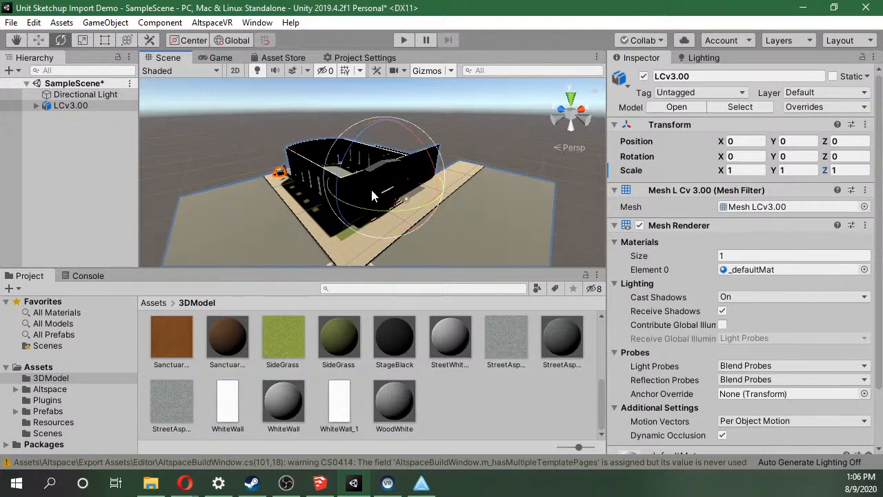
mouse_move(391, 193)
left_mouse_down("alt")
mouse_move(401, 193)
mouse_move(315, 173)
mouse_move(444, 168)
mouse_move(388, 185)
left_mouse_up("alt")
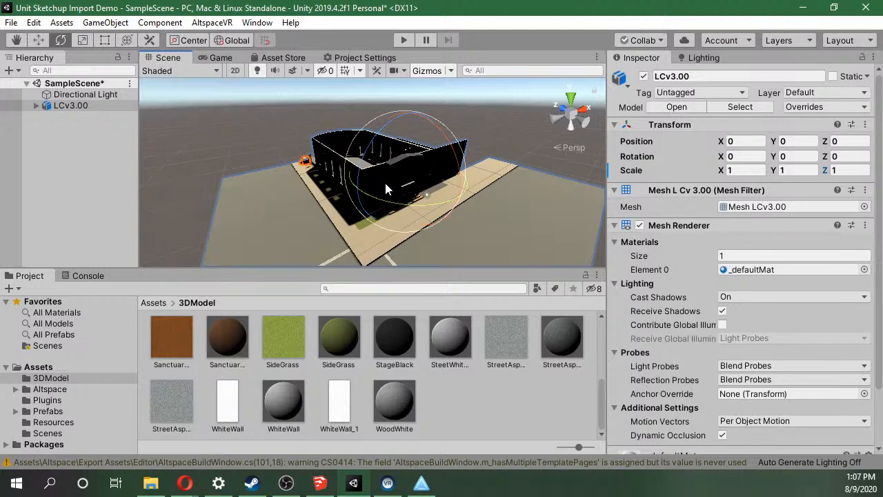
left_click_drag(348, 198, 260, 178, "alt")
right_click_drag(572, 206, 385, 193)
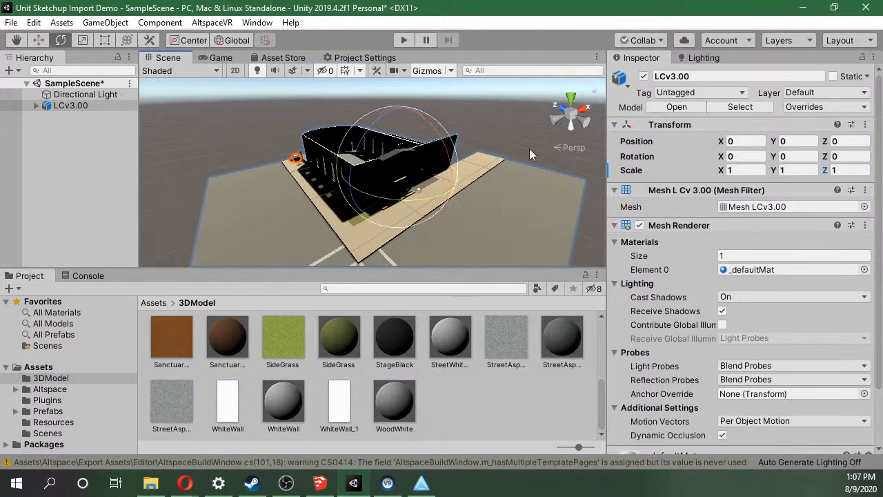
Look at the building along the X axis and from above, and compare the perspective and isometric projections.
left_click(587, 128)
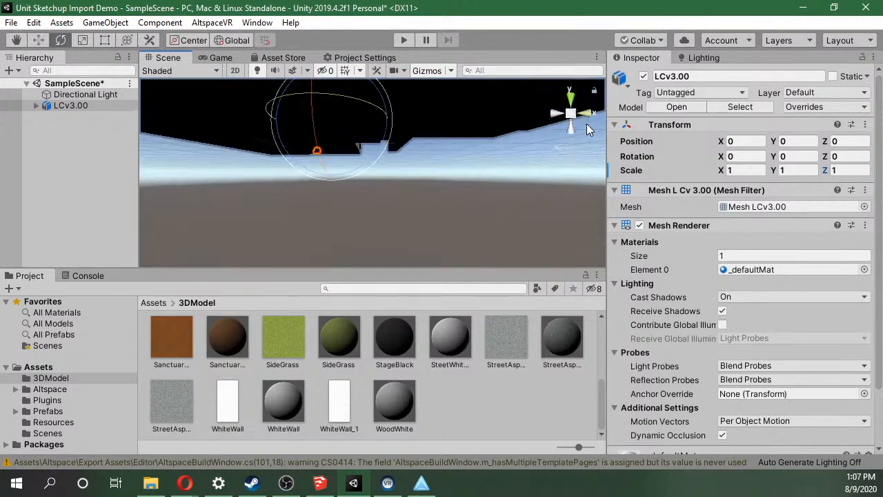
left_click(569, 104)
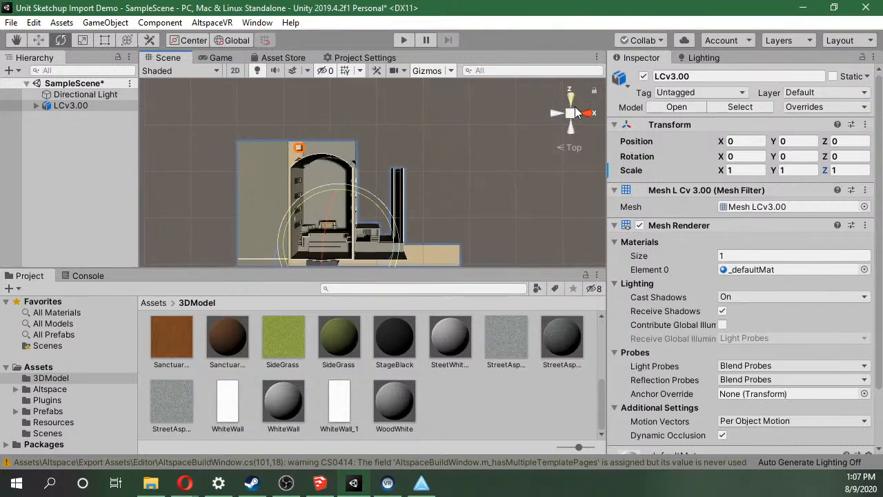
right_click_drag(518, 159, 26, 60)
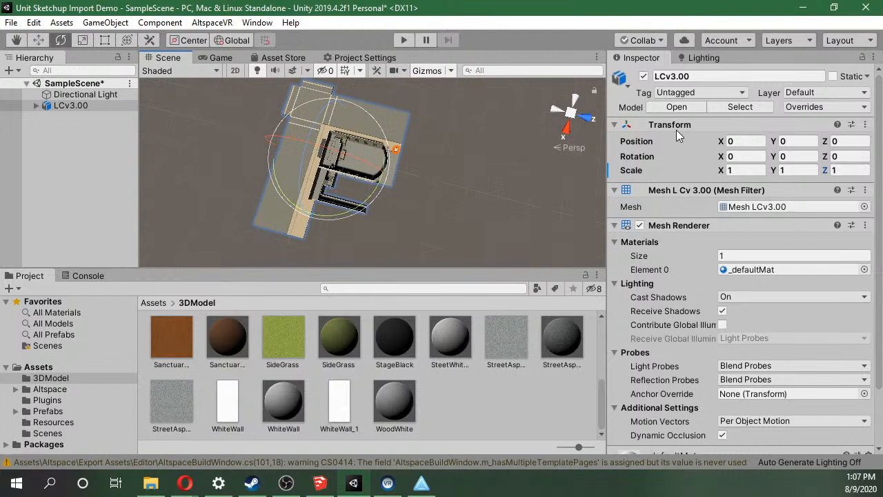
left_click(567, 116)
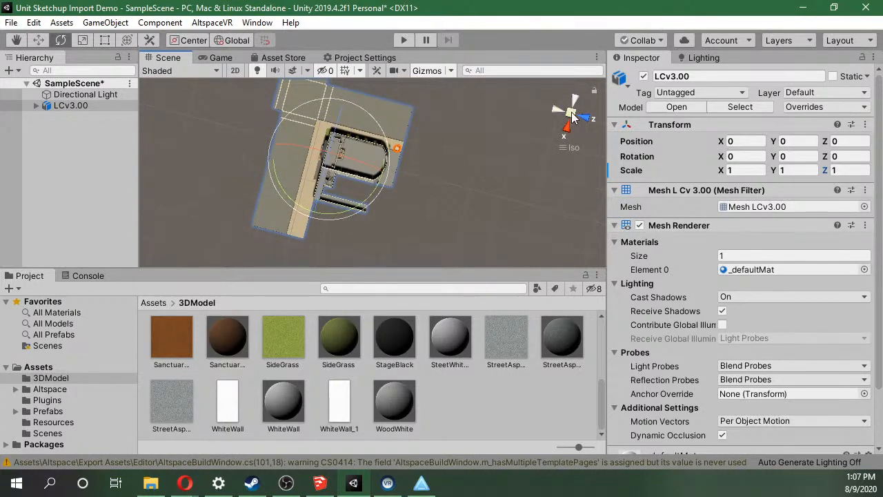
right_click(565, 115)
left_click(569, 116)
left_click(569, 116)
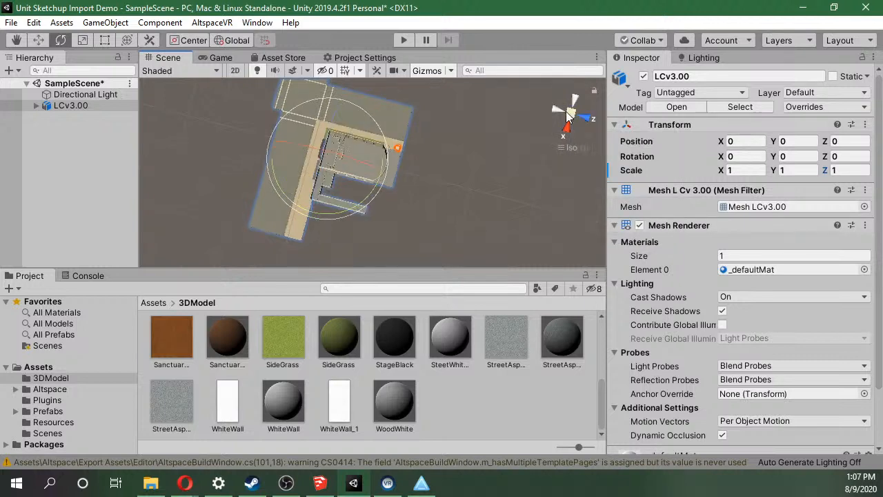
left_click(557, 110)
Examine the building's street-facing front and entrance in perspective.
right_click_drag(434, 102, 325, 288)
scroll(380, 188, "down", 5)
scroll(391, 81, "up", 3)
scroll(361, 242, "down", 6)
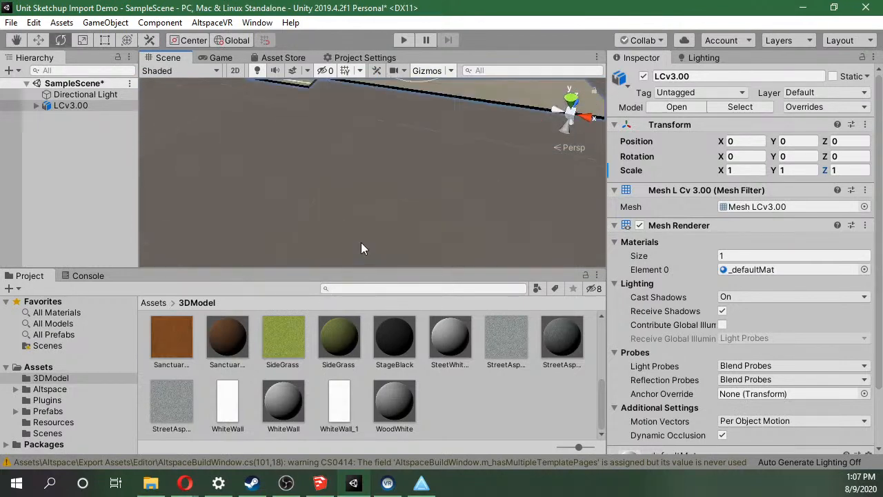
right_click_drag(360, 237, 361, 104)
scroll(375, 110, "up", 4)
scroll(337, 204, "down", 6)
scroll(361, 103, "up", 4)
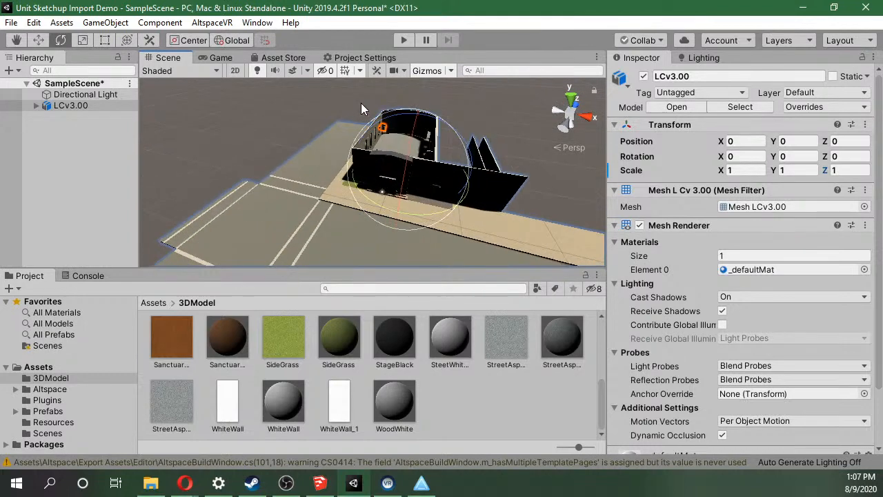
Tilt the LCv3.00 model about 21 degrees around X, and reset its Y and Z position and X rotation to 0.
left_click_drag(418, 149, 442, 90)
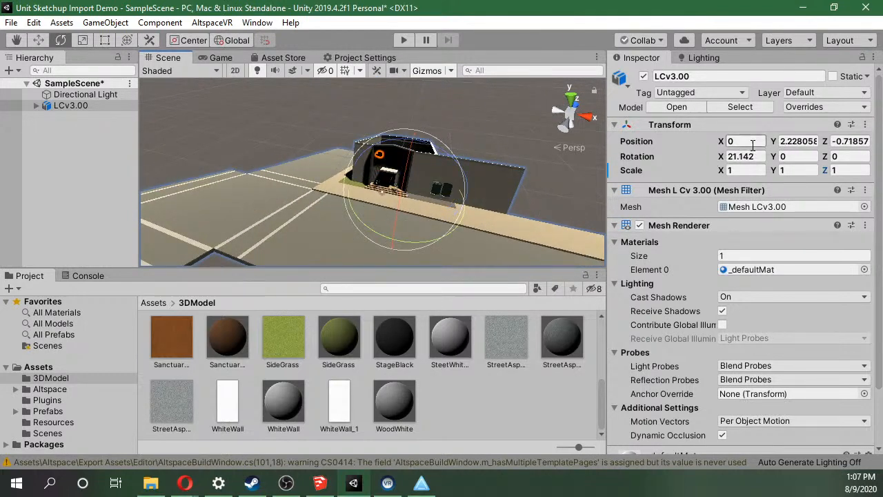
left_click(797, 139)
type("0")
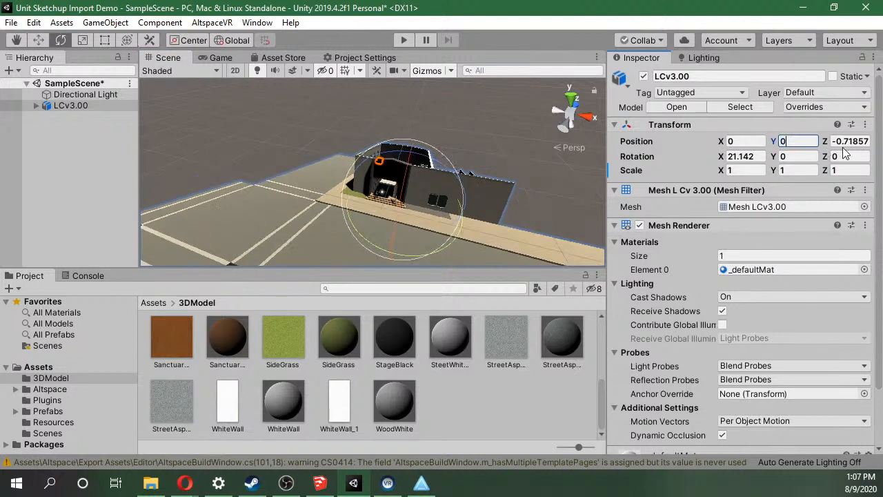
left_click(848, 141)
type("0")
left_click(738, 156)
type("0")
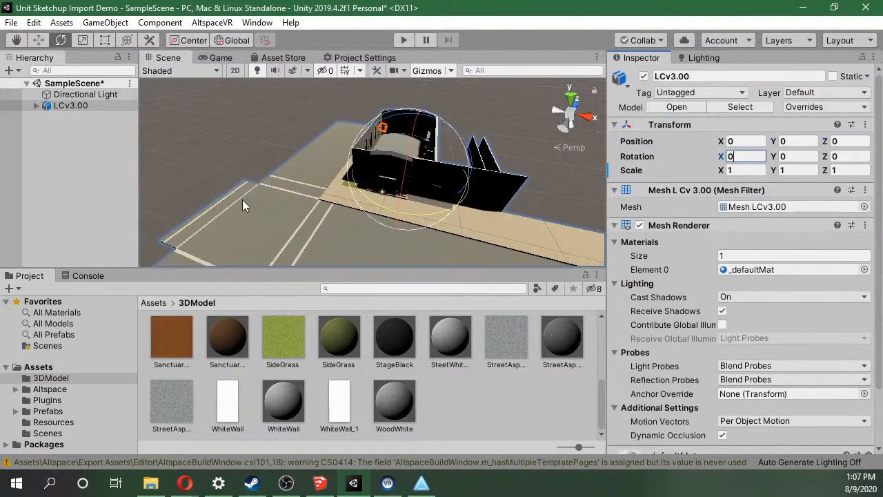
Rotate the Directional Light to about X 56.7, Y -35.9, Z -7.3 and set its color to white, FFFFFF.
left_click(72, 94)
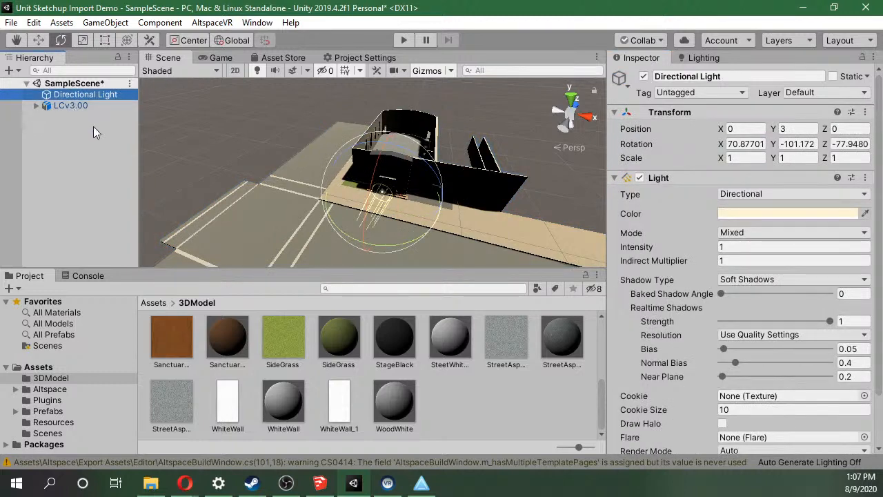
left_click_drag(375, 165, 354, 239)
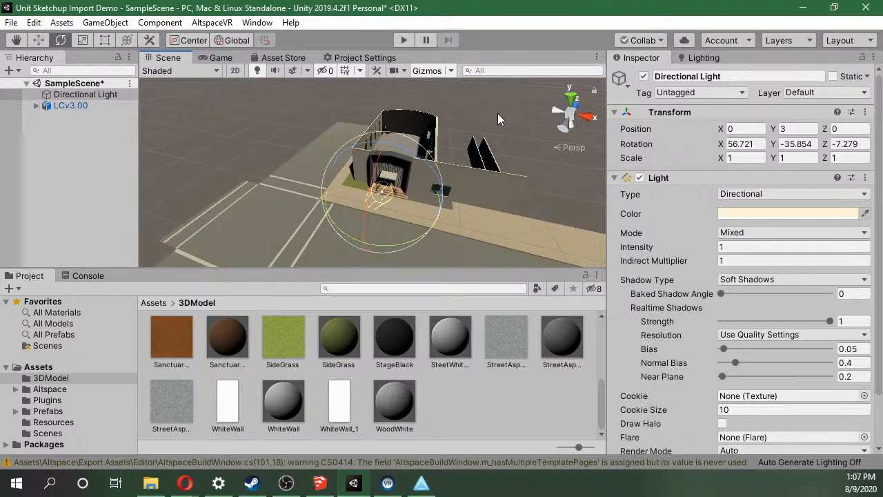
left_click(841, 214)
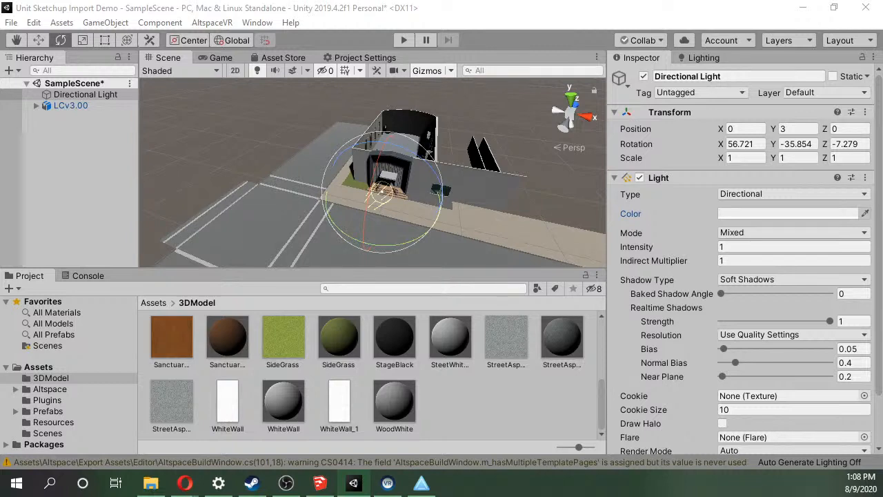
left_click_drag(113, 91, 624, 92)
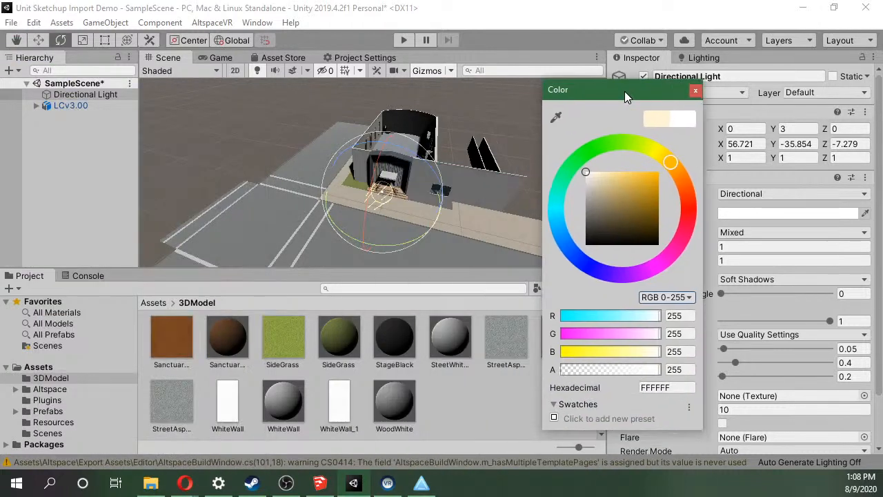
mouse_move(595, 177)
left_mouse_down()
mouse_move(606, 180)
mouse_move(577, 164)
left_mouse_up()
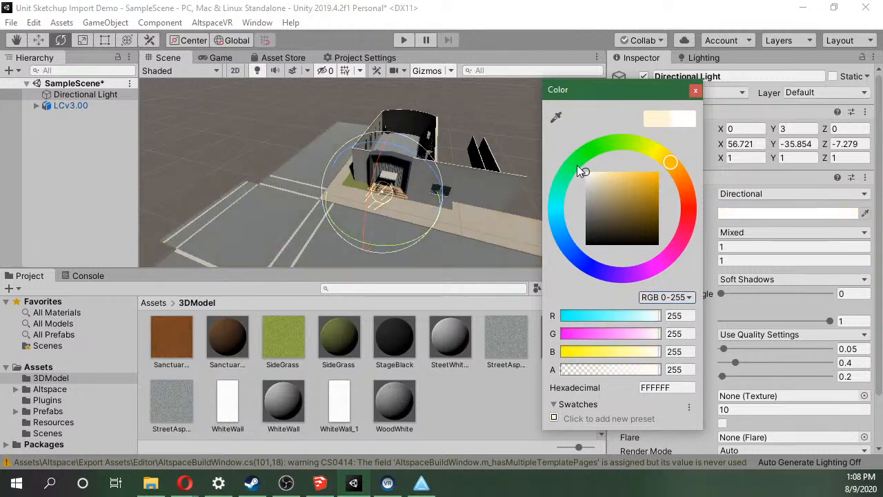
left_click(695, 91)
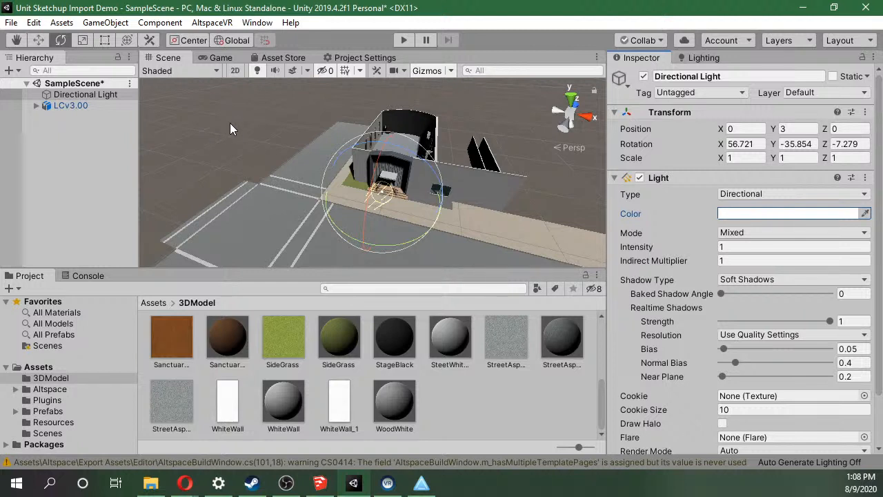
Expand the LCv3.00 object and select all its children from CourtWalls to Street to highlight them in the scene.
left_click(36, 105)
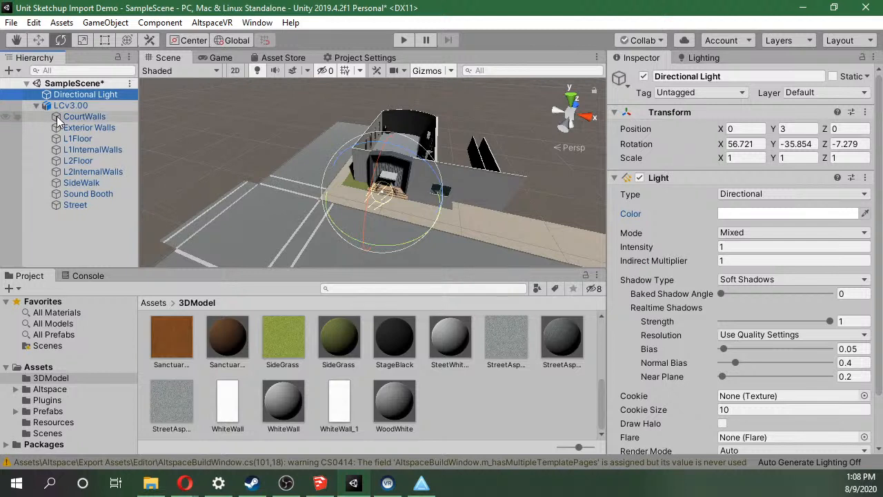
left_click(57, 116)
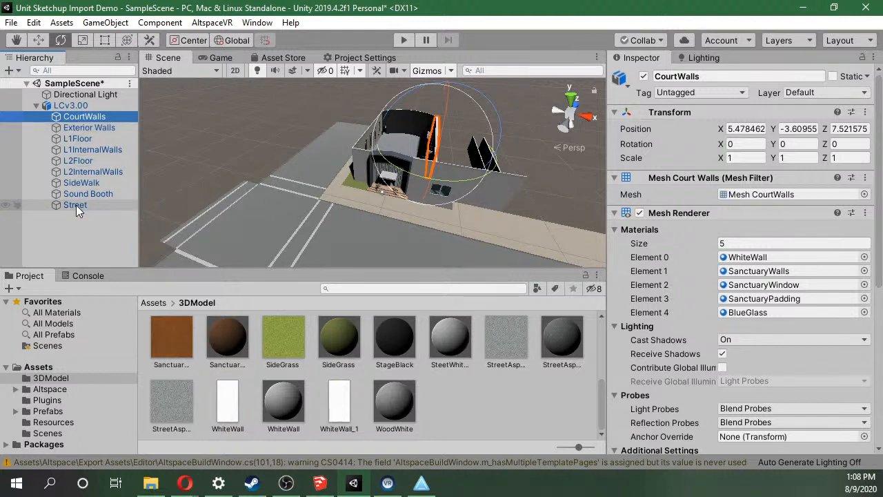
left_click(36, 105)
left_click(36, 106)
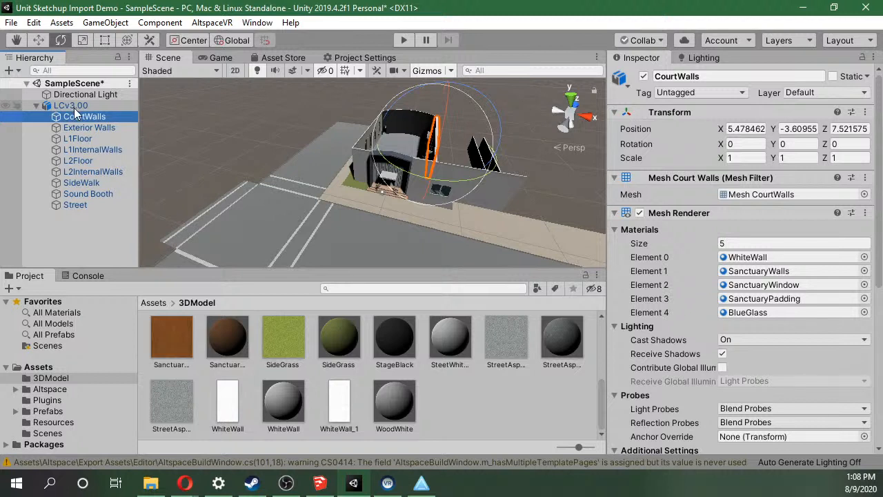
left_click(92, 204, "shift")
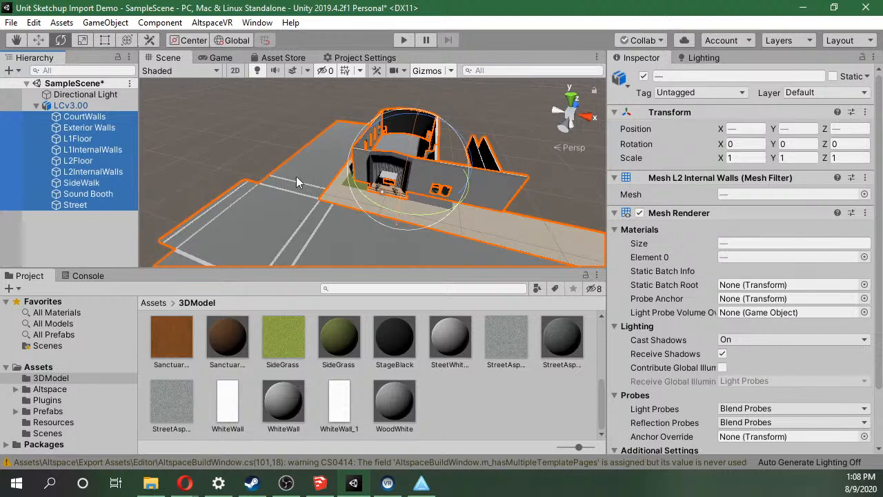
Select the LCv3.00 parent object to compare it with its children, and reselect the range from CourtWalls to Street.
left_click(77, 106)
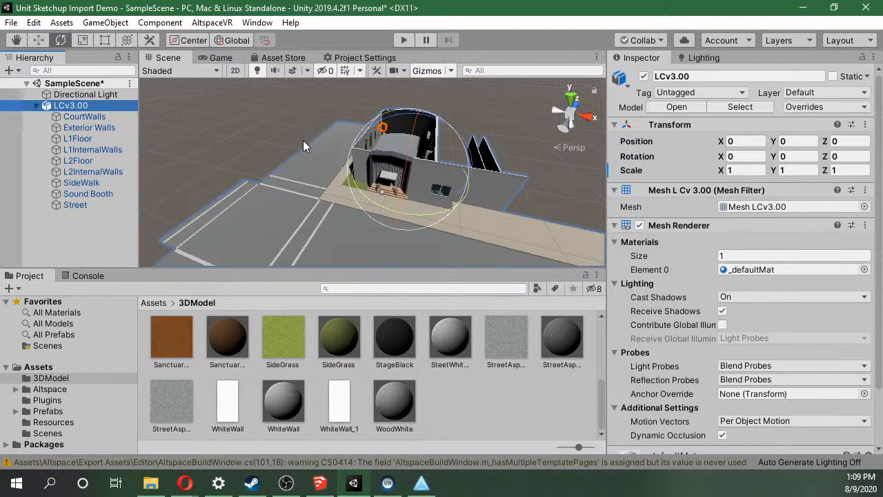
left_click(38, 104)
left_click(36, 105)
left_click(84, 118)
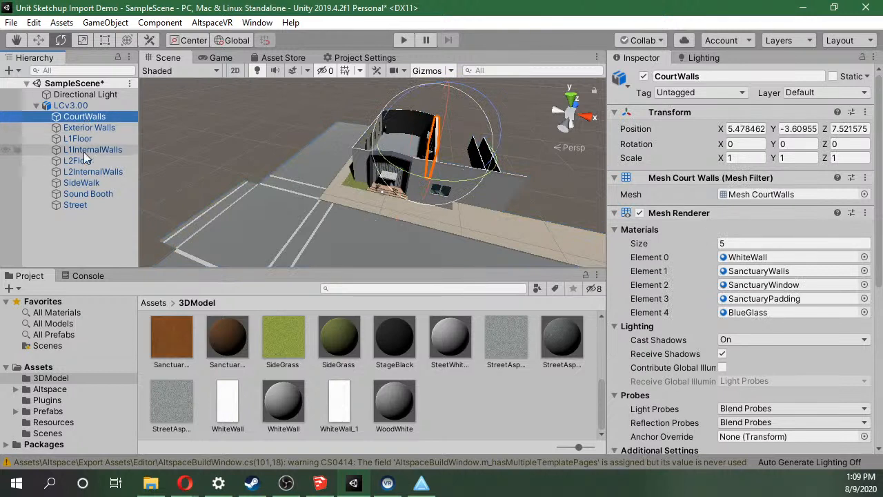
left_click(85, 204, "shift")
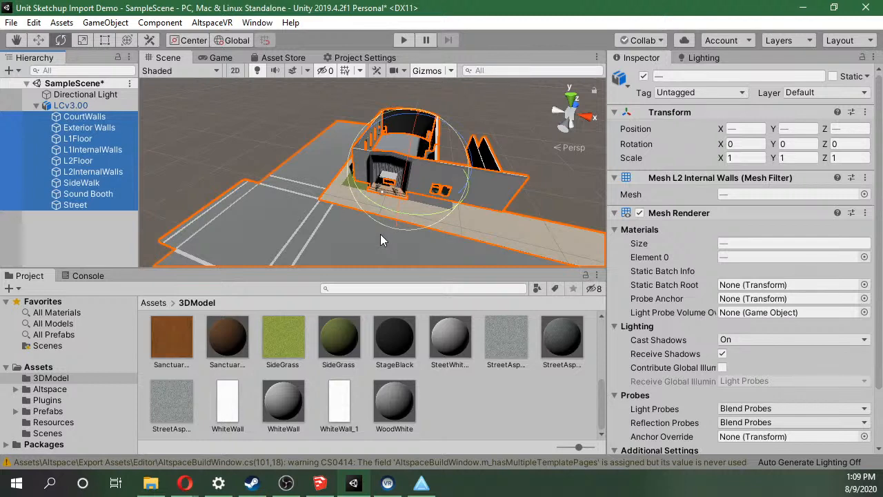
Inspect the CourtWalls, Exterior Walls, L1Floor, L1InternalWalls, L2Floor and L2InternalWalls objects one at a time.
left_click(90, 118)
left_click(86, 127)
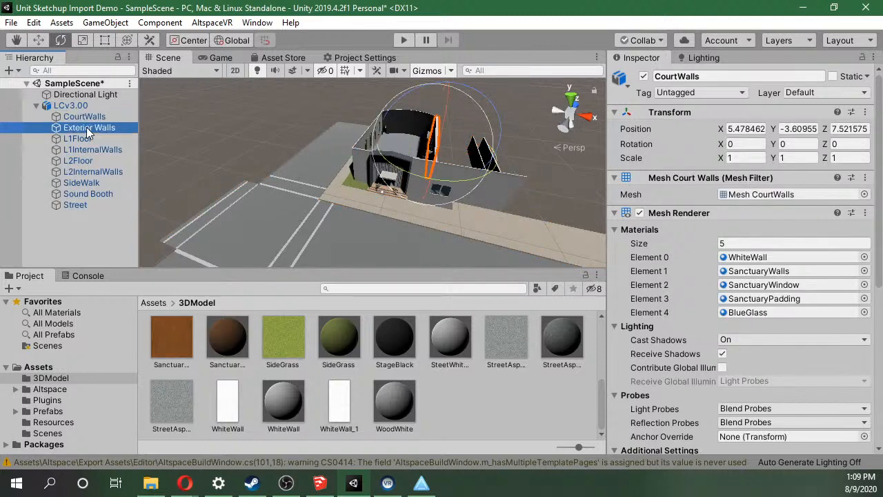
left_click(83, 138)
left_click(79, 148)
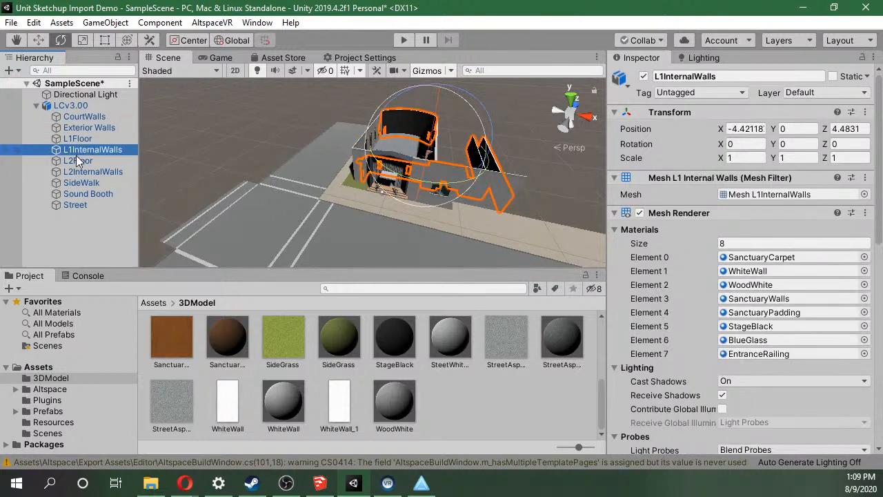
left_click(77, 161)
left_click(75, 171)
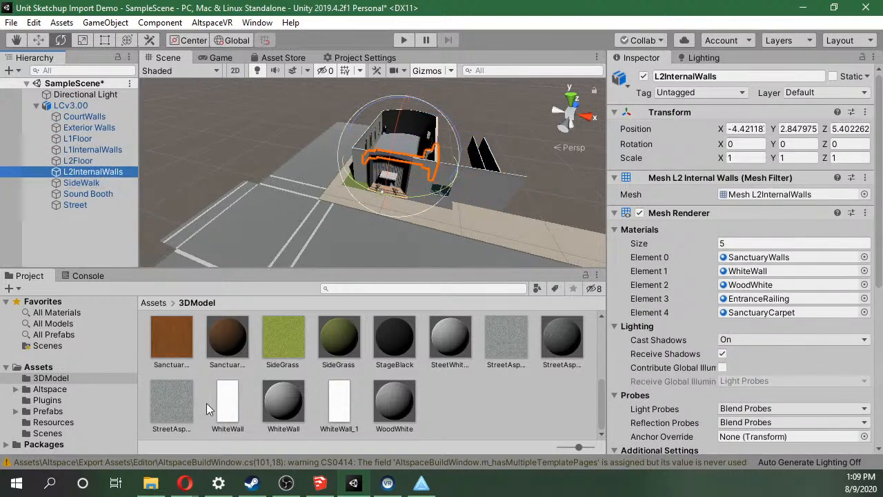
Switch to SketchUp and review the LCv3.00.skp layer list down to the Street layer.
left_click(319, 483)
left_click_drag(637, 52, 648, 2)
scroll(784, 313, "down", 5)
scroll(783, 313, "down", 1)
scroll(781, 316, "up", 1)
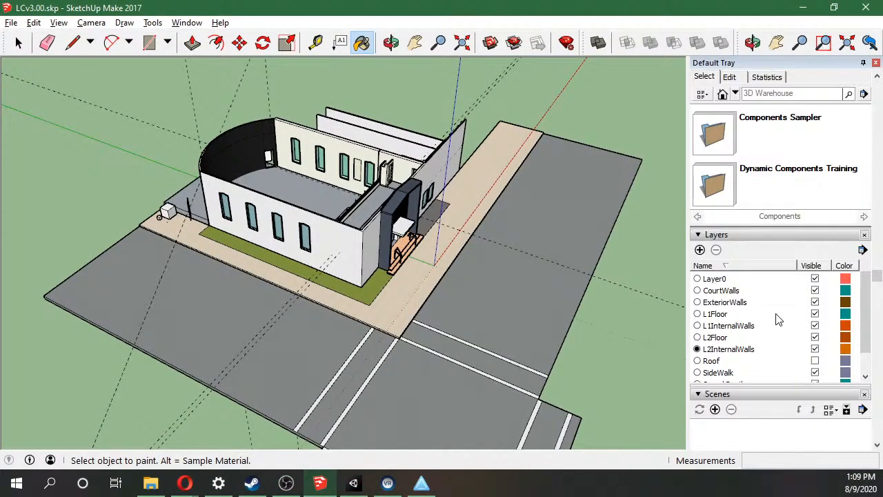
left_click_drag(861, 303, 862, 329)
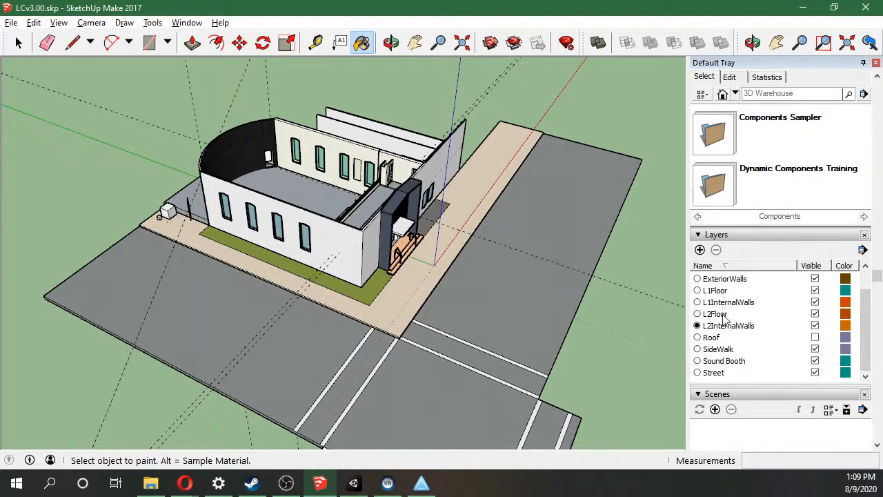
Select each group in the SketchUp Outliner one at a time, from Street up to CourtWalls, to identify it in the model.
scroll(808, 415, "down", 6)
scroll(808, 416, "up", 3)
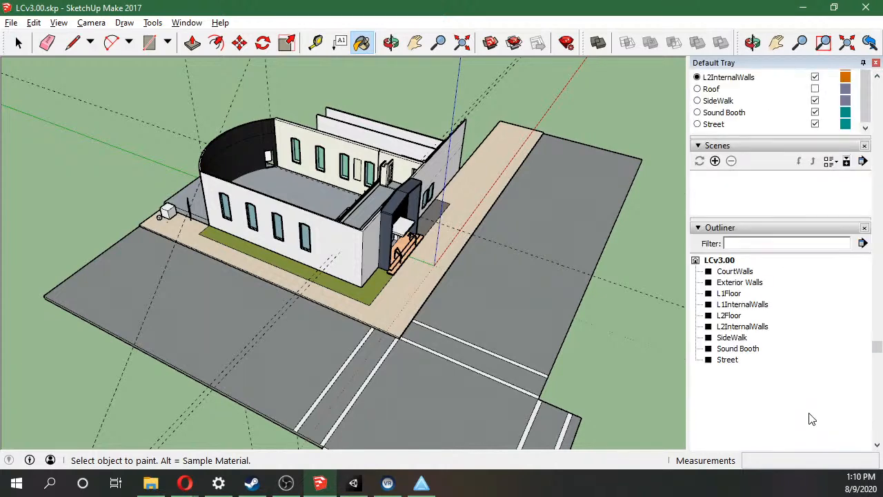
left_click(728, 360)
left_click(733, 349)
left_click(732, 338)
left_click(738, 326)
left_click(731, 315)
left_click(737, 305)
left_click(736, 293)
left_click(741, 283)
left_click(742, 272)
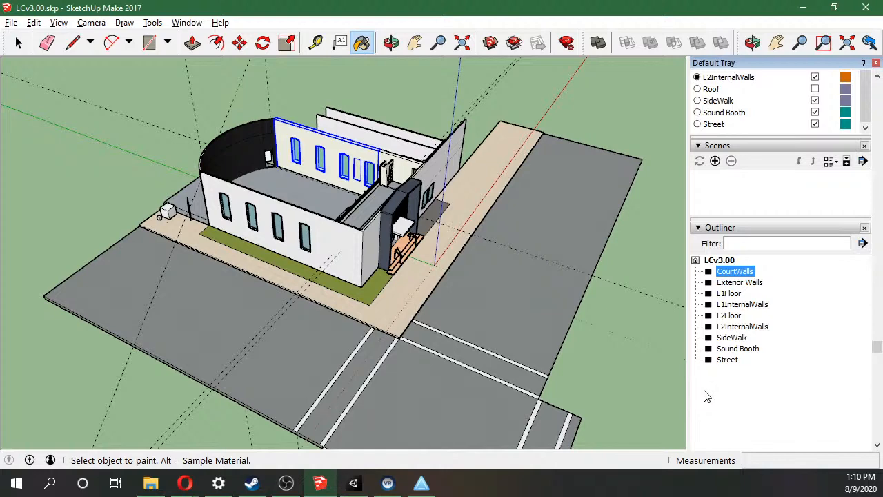
Go through the Outliner groups again from Street to CourtWalls and compare their names with the layer list.
left_click(721, 359)
left_click(734, 348)
left_click(731, 337)
left_click(734, 326)
left_click(735, 315)
left_click(738, 304)
left_click(738, 293)
left_click(741, 282)
left_click(744, 271)
scroll(731, 273, "up", 8)
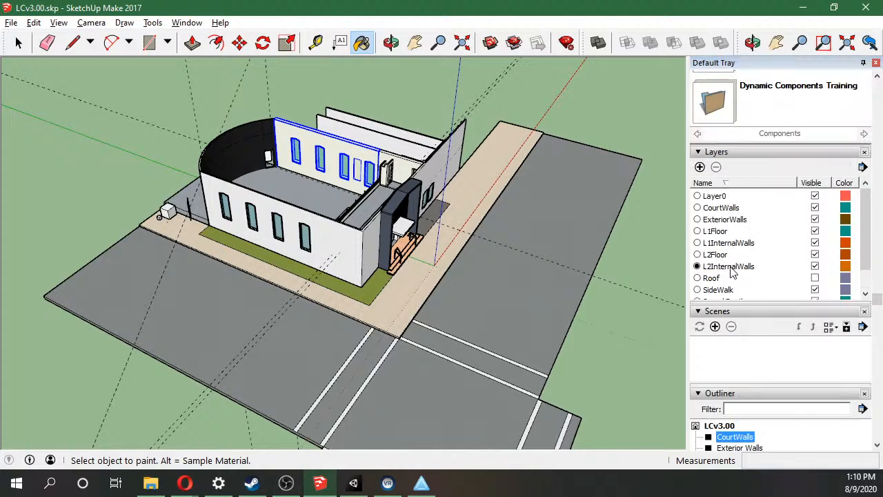
scroll(711, 388, "down", 1)
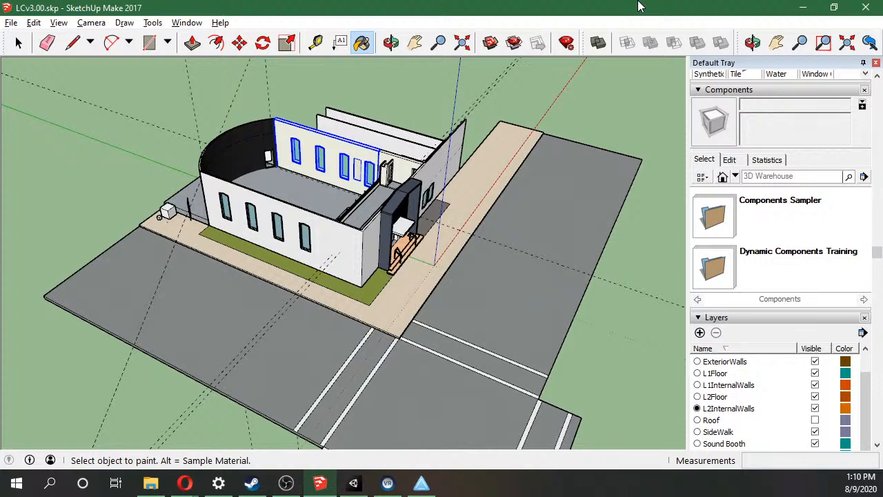
Switch back to Unity and inspect the CourtWalls, Exterior Walls, L1Floor, L1InternalWalls and L2Floor objects one at a time.
left_click(802, 10)
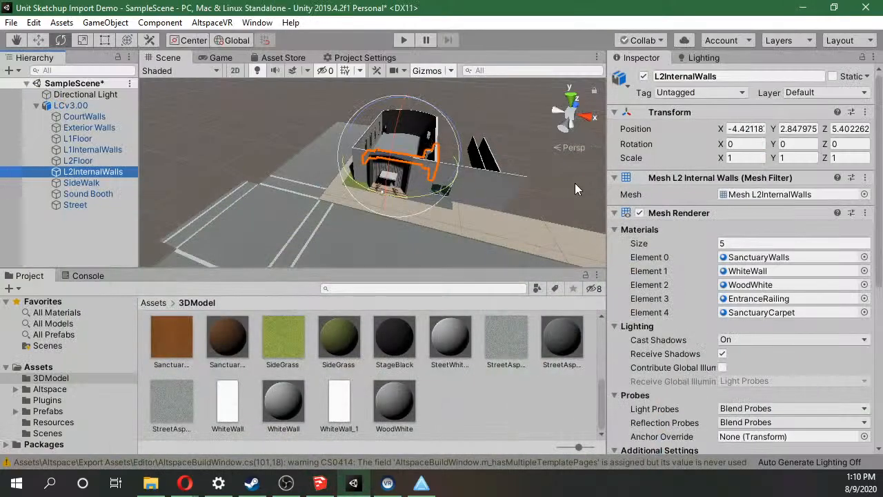
left_click(534, 426)
left_click(83, 118)
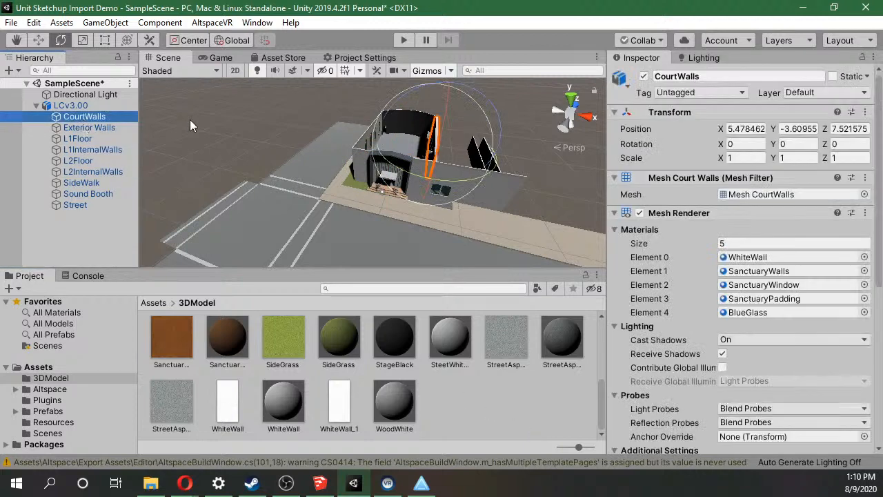
left_click(80, 129)
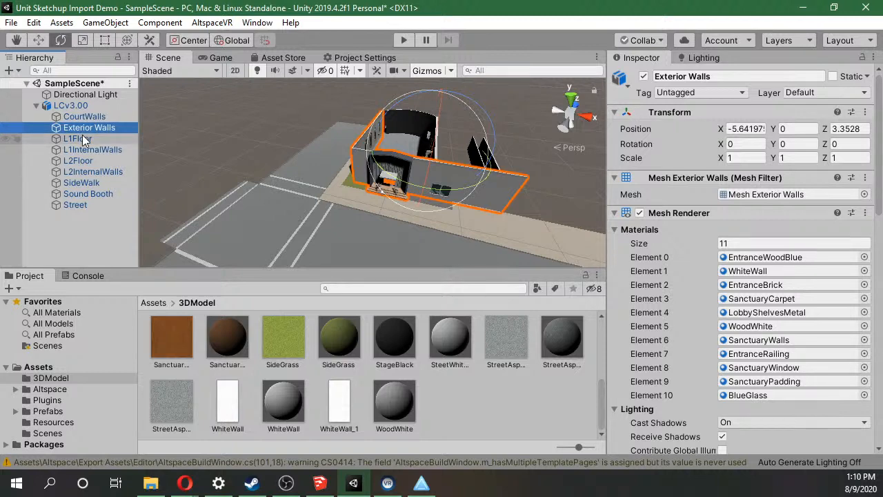
left_click(82, 138)
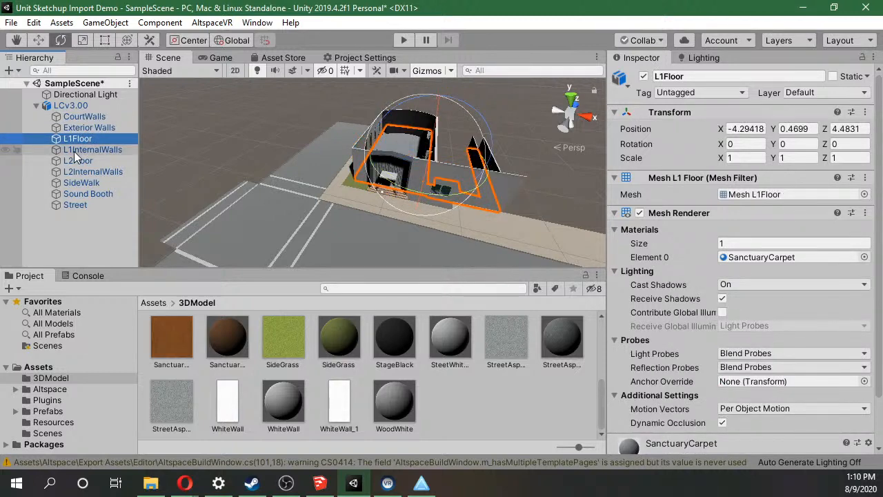
left_click(75, 150)
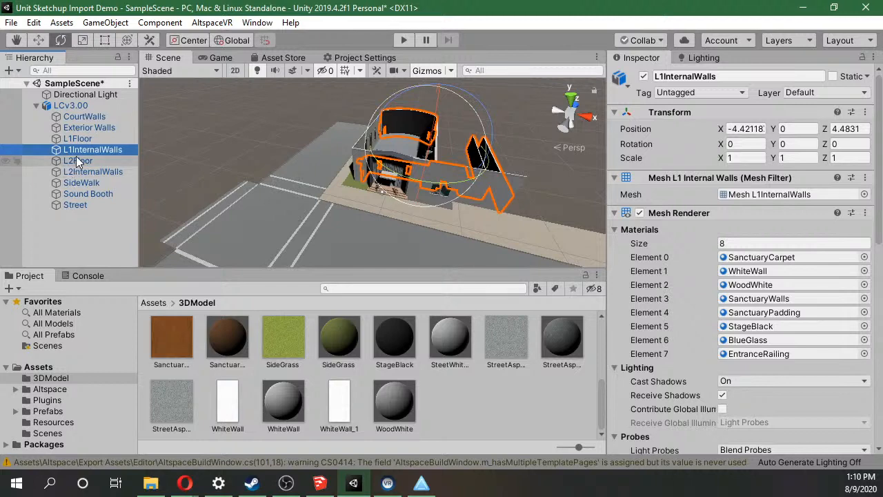
left_click(77, 160)
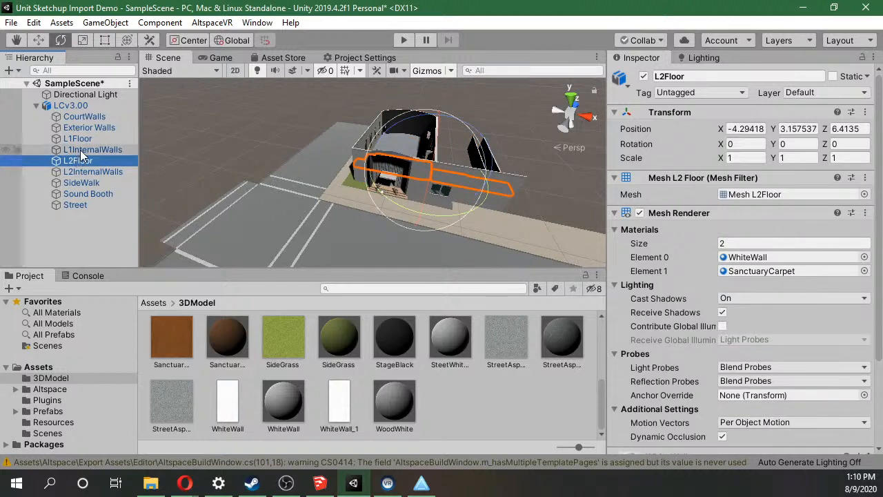
Select L1InternalWalls and examine its outline through the building entrance and inside the dark interior.
left_click(80, 150)
scroll(513, 175, "up", 1)
scroll(513, 174, "up", 7)
right_click_drag(514, 174, 522, 95)
scroll(521, 95, "down", 8)
right_click_drag(491, 174, 451, 196)
scroll(496, 196, "up", 7)
scroll(490, 210, "down", 6)
scroll(496, 203, "up", 7)
scroll(452, 196, "down", 7)
right_click_drag(451, 196, 456, 223)
scroll(457, 223, "up", 8)
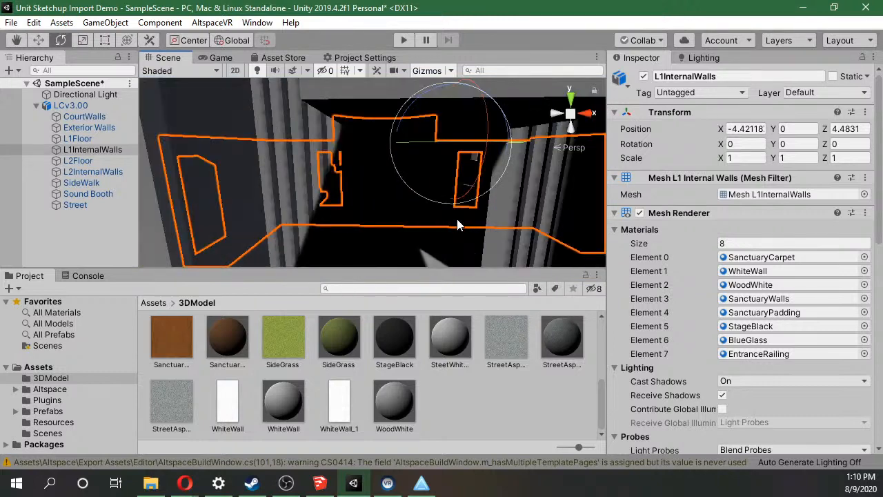
scroll(456, 220, "down", 8)
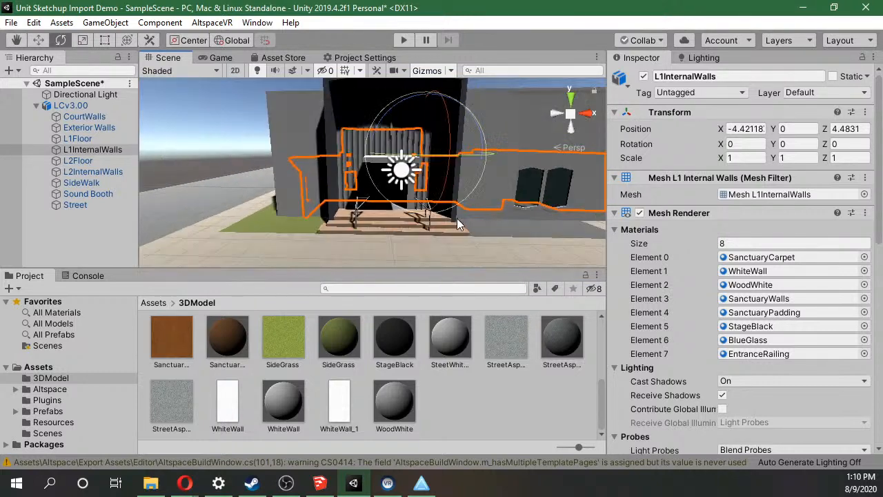
scroll(456, 201, "up", 10)
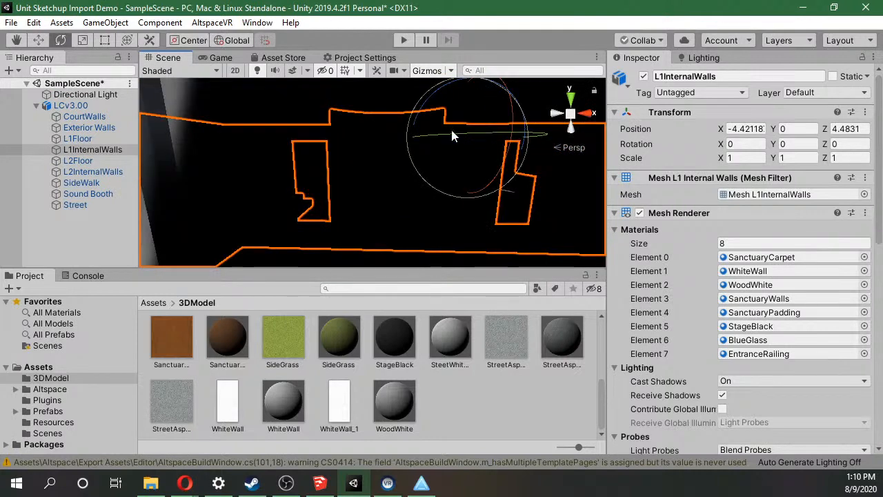
Rotate the Directional Light to about 4.2, -18.8, 22.4 so it shines through the entrance, and check the interior.
left_click(69, 94)
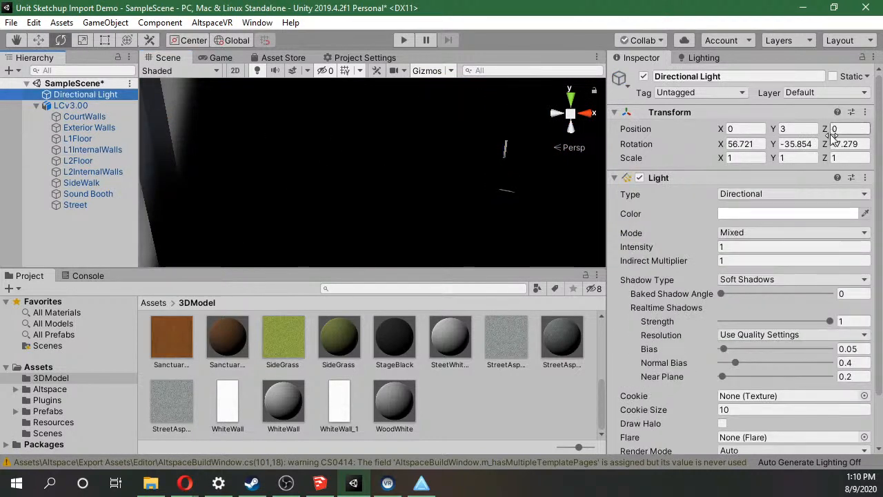
scroll(296, 168, "down", 10)
left_click_drag(405, 137, 383, 241)
scroll(388, 182, "up", 10)
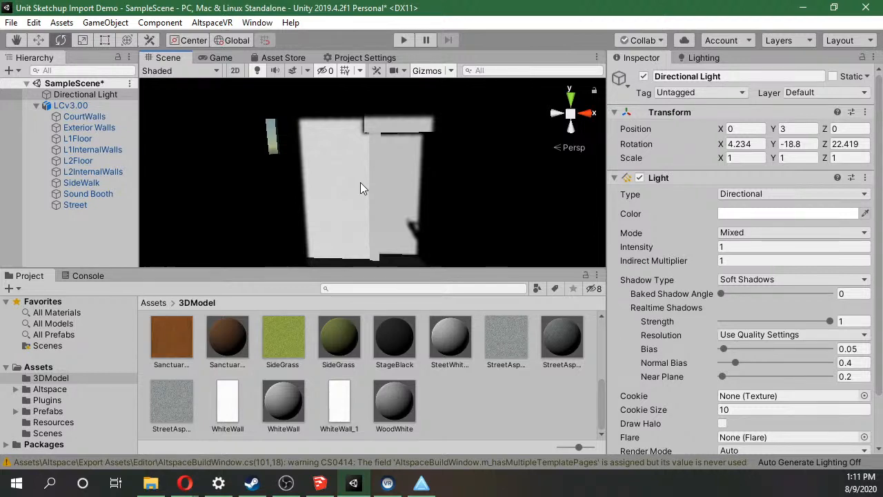
scroll(361, 182, "down", 10)
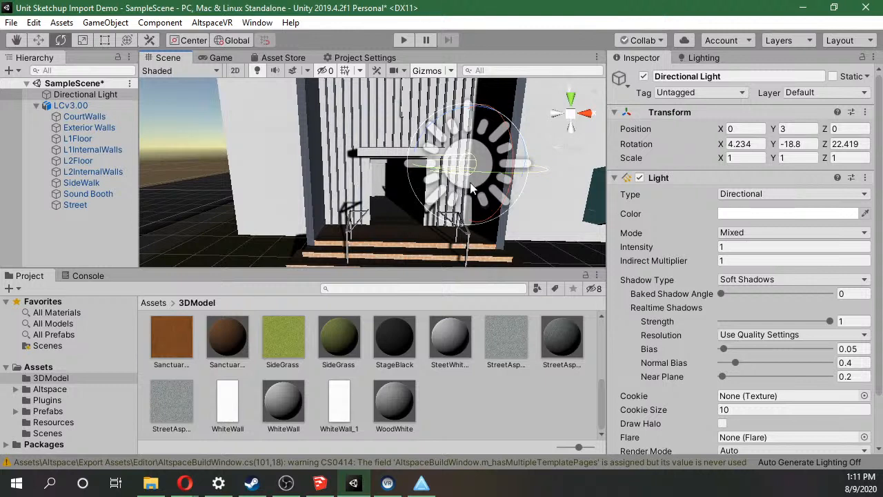
Rotate the Directional Light back to a steep downward angle of about 55.6, -34.7, -5.8.
left_click_drag(507, 200, 482, 92)
scroll(389, 111, "down", 8)
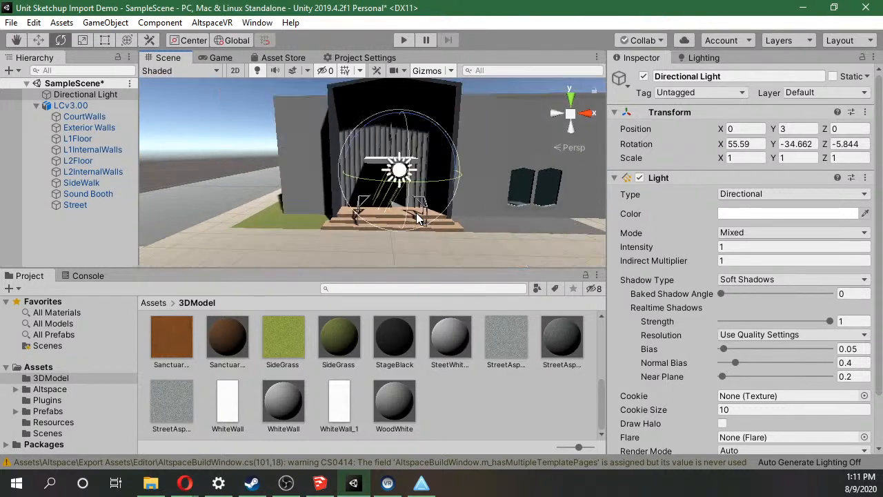
right_click_drag(386, 109, 375, 219)
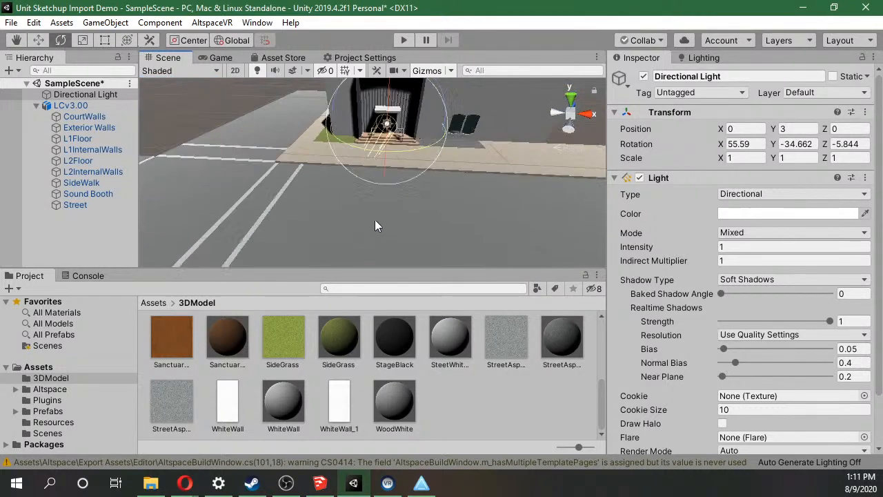
scroll(375, 219, "down", 6)
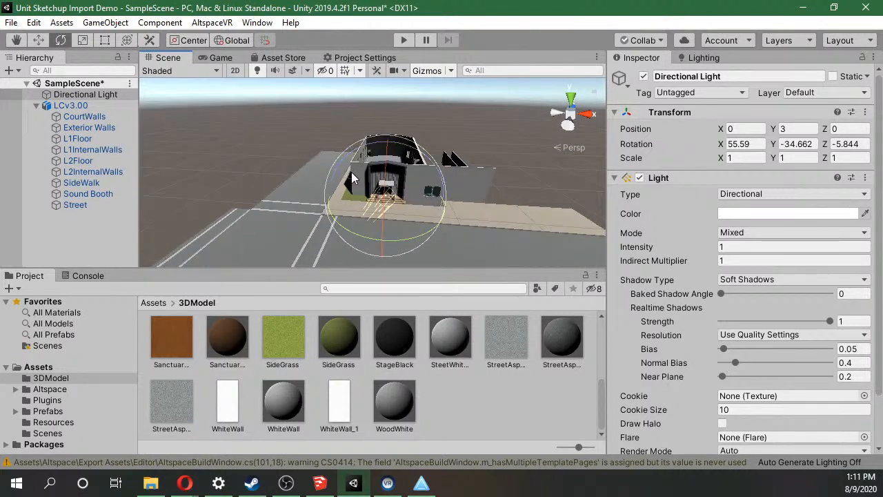
Select CourtWalls and review its transform, mesh filter, renderer settings and assigned materials.
left_click(80, 116)
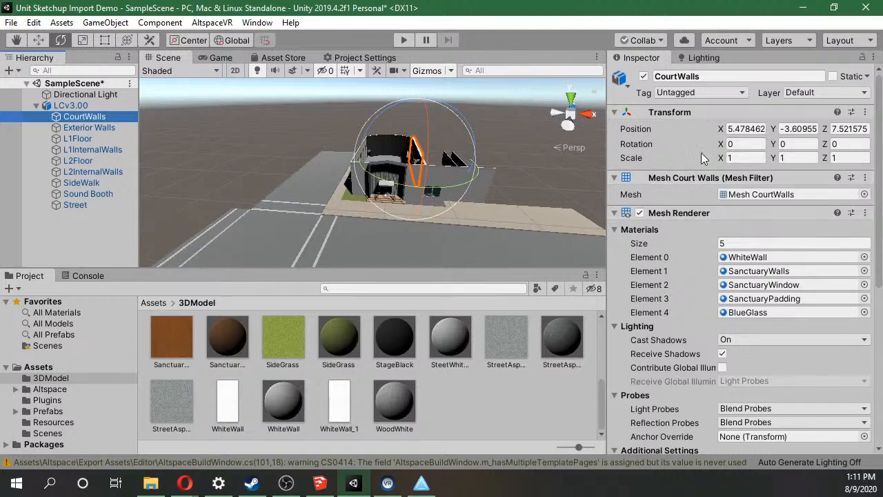
scroll(678, 314, "down", 5)
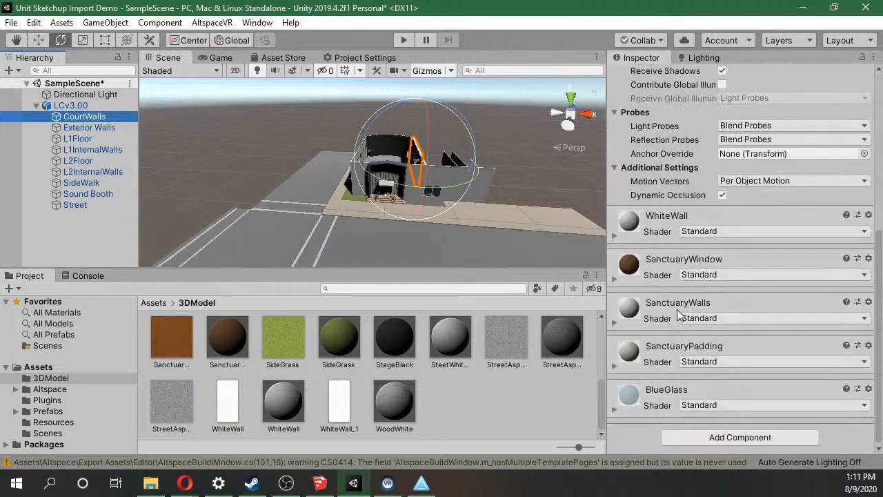
scroll(677, 309, "up", 5)
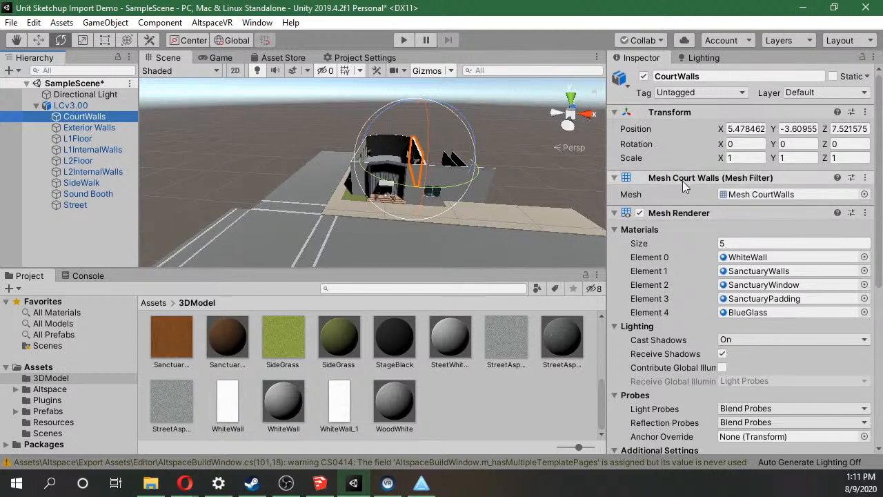
scroll(693, 230, "down", 3)
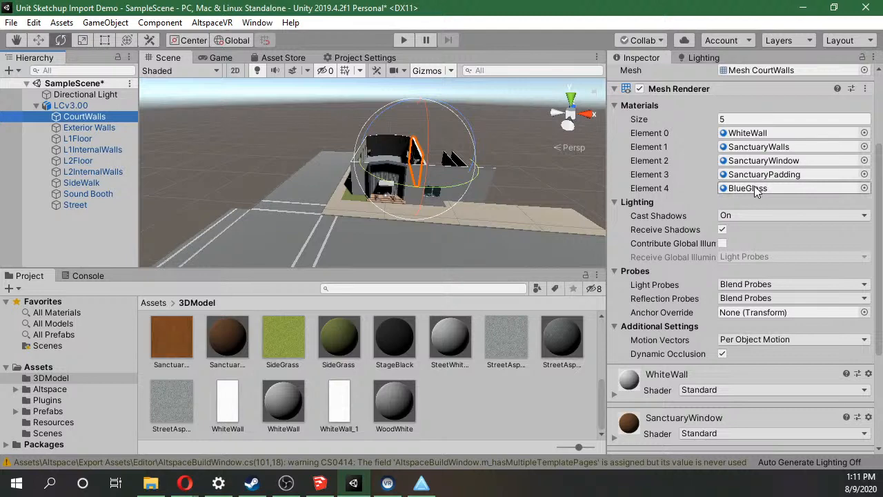
scroll(731, 221, "down", 4)
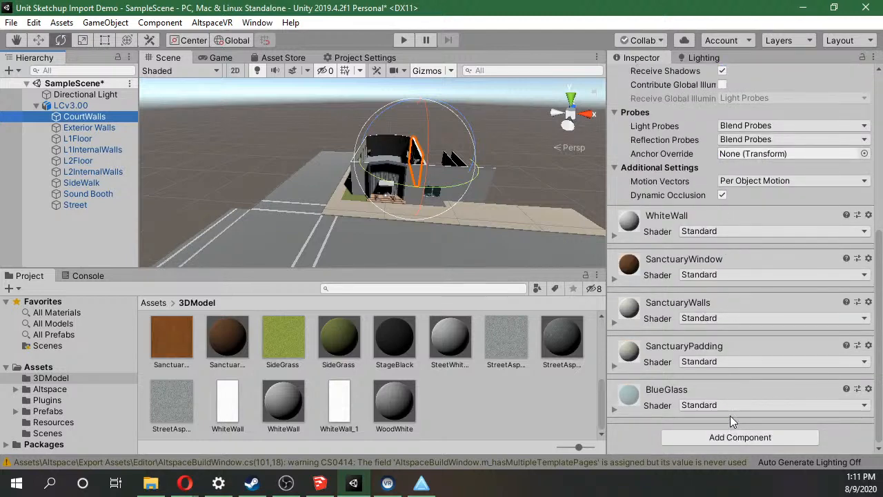
scroll(729, 412, "up", 7)
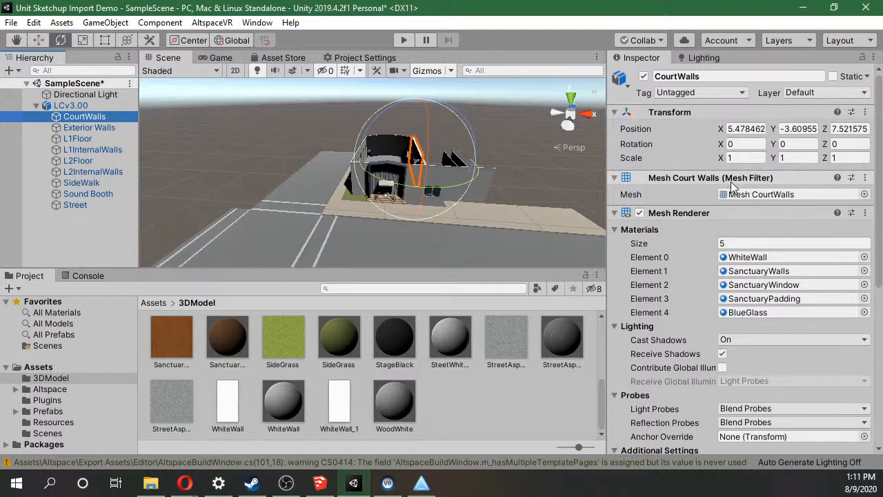
Try setting the X position of CourtWalls to 0, examine the shifted wall, and undo the change.
left_click(757, 128)
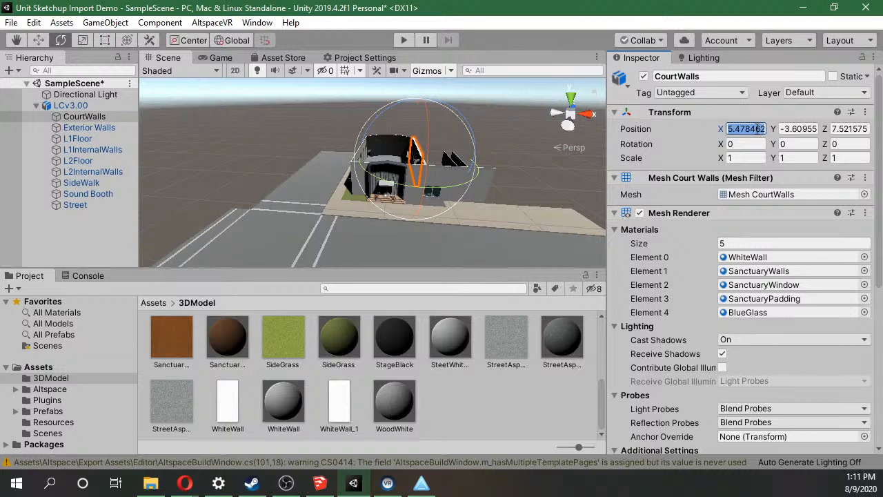
type("0")
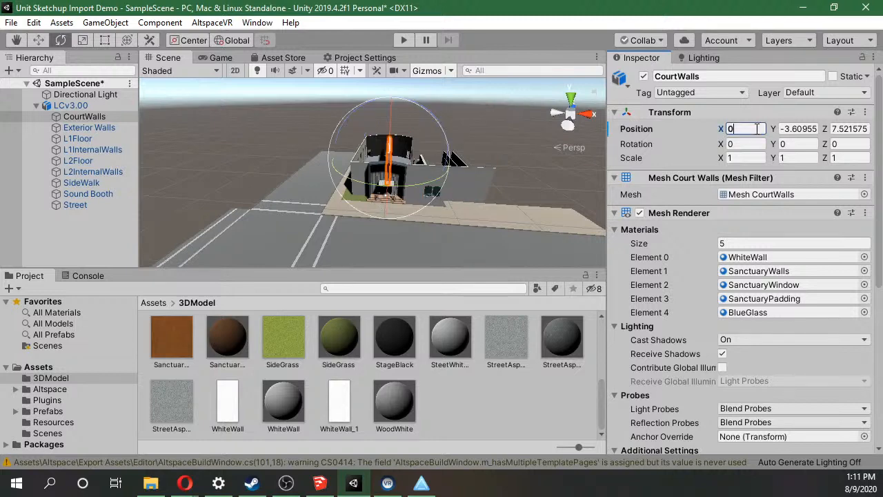
scroll(496, 102, "up", 5)
left_click_drag(496, 102, 503, 128, "alt")
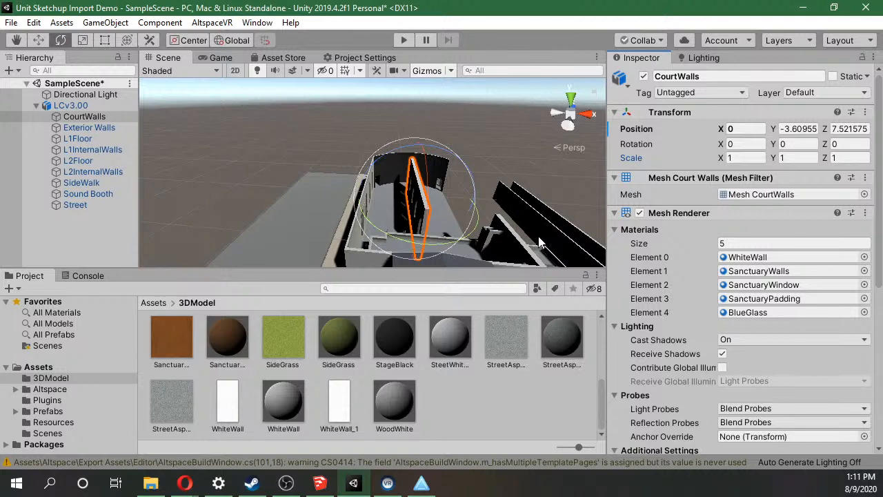
left_click(33, 22)
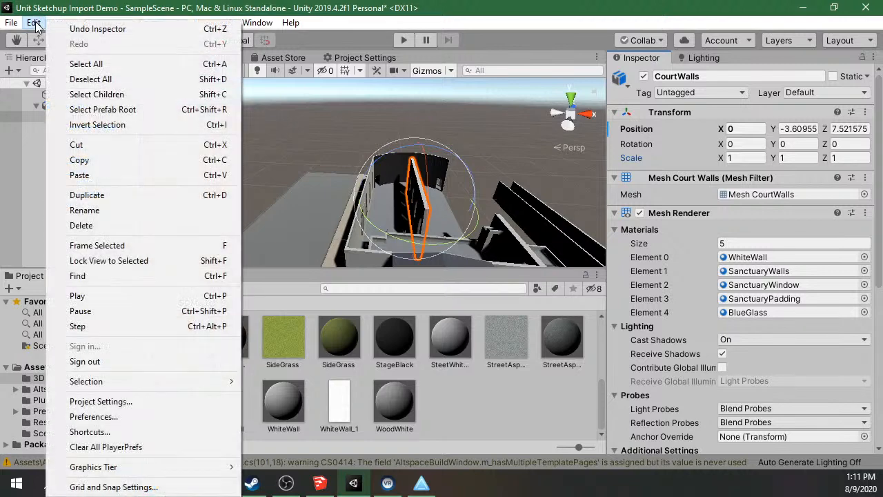
left_click(79, 29)
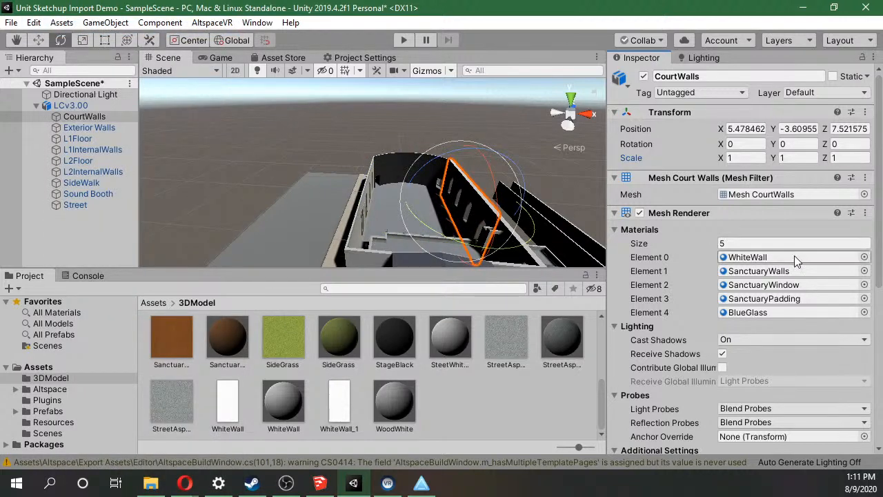
Add a Mesh Collider component to CourtWalls, searching the components for "colli".
scroll(716, 206, "down", 10)
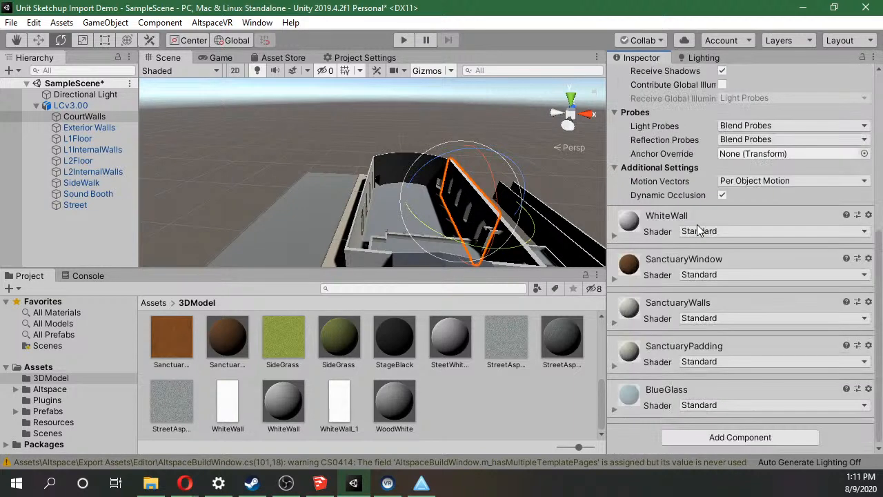
left_click(787, 441)
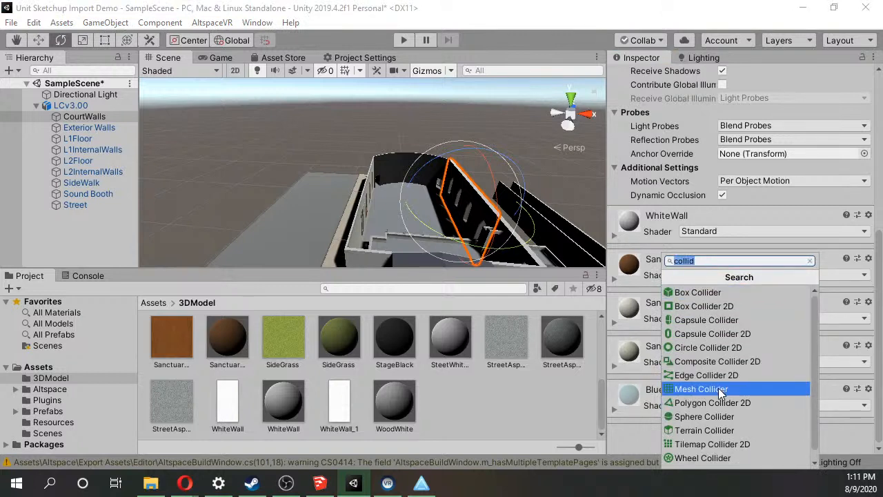
key("BackSpace")
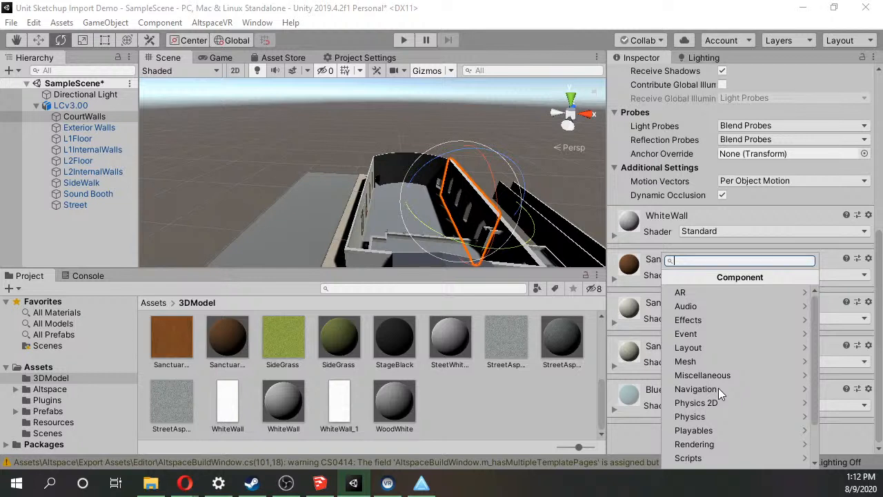
type("colli")
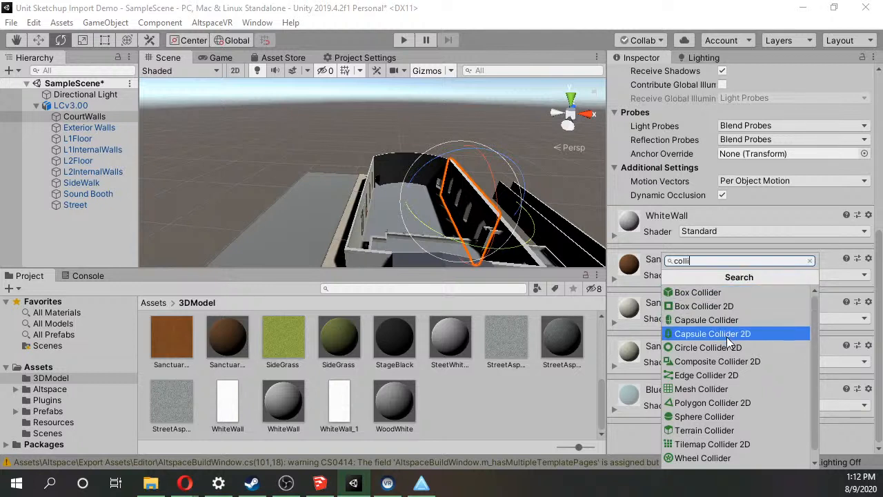
left_click(734, 390)
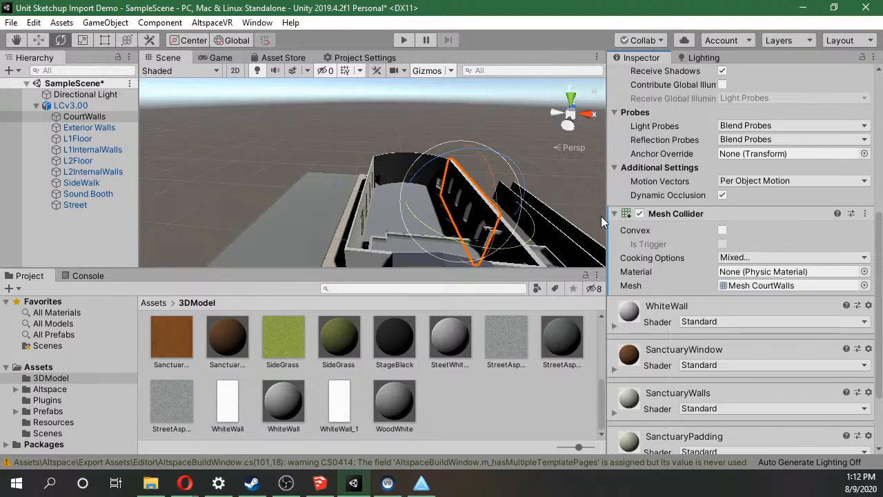
Disable the Mesh Renderer on CourtWalls and examine the Mesh Collider wireframe and settings up close.
scroll(659, 235, "up", 6)
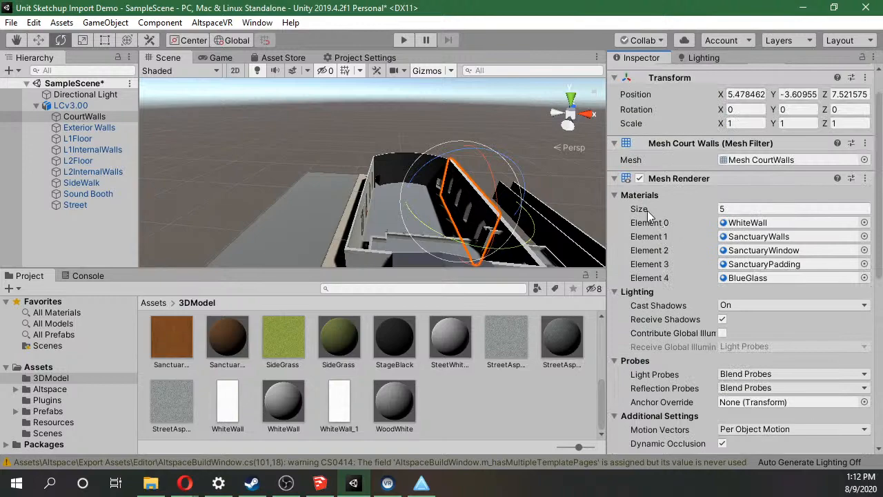
left_click(639, 178)
left_click_drag(521, 219, 516, 167, "alt")
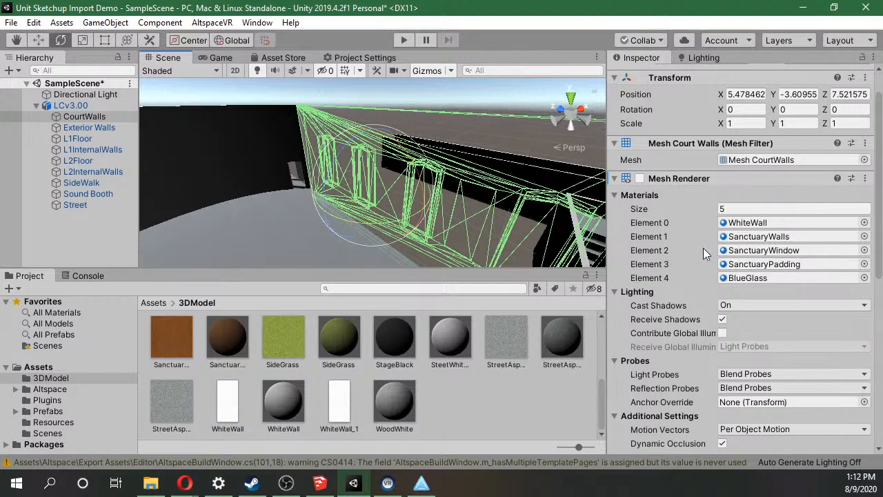
scroll(703, 247, "down", 5)
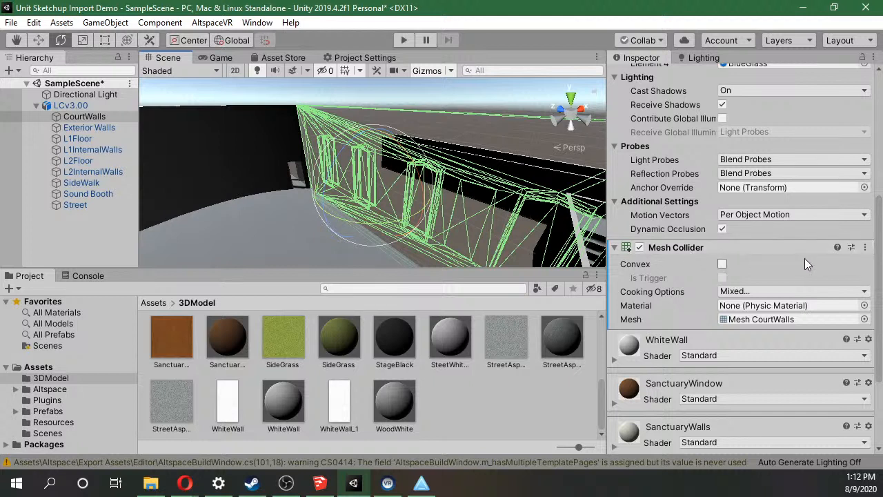
scroll(879, 205, "up", 5)
mouse_move(880, 206)
left_mouse_down()
mouse_move(881, 185)
mouse_move(879, 199)
left_mouse_up()
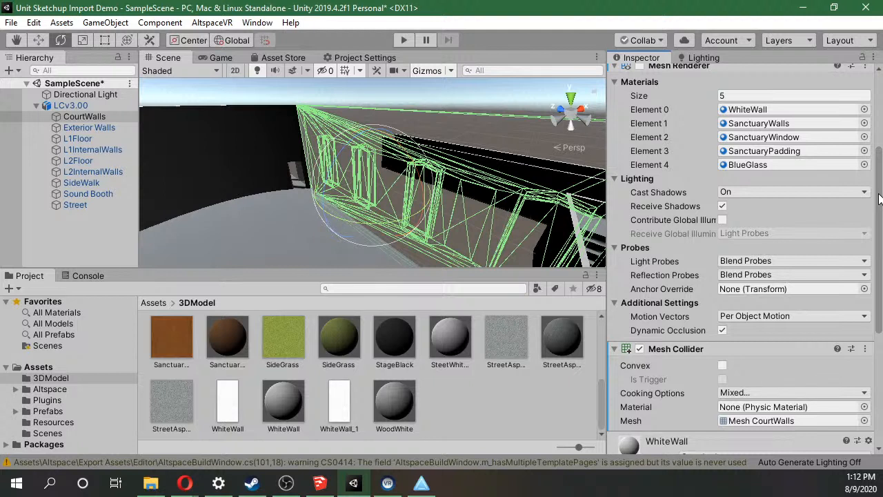
scroll(878, 198, "up", 5)
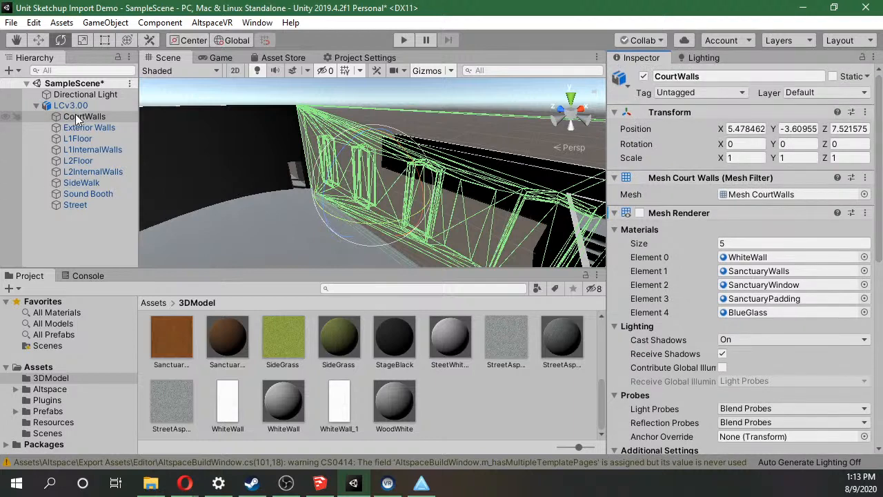
Review the available collider components, then collapse and expand the Mesh Collider on CourtWalls to compare its wireframe display.
left_click_drag(881, 120, 865, 303)
left_click(774, 440)
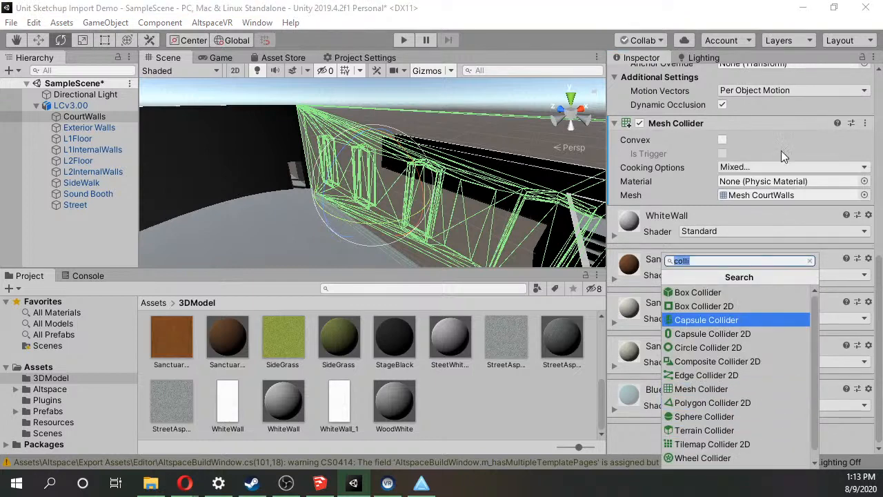
left_click(781, 117)
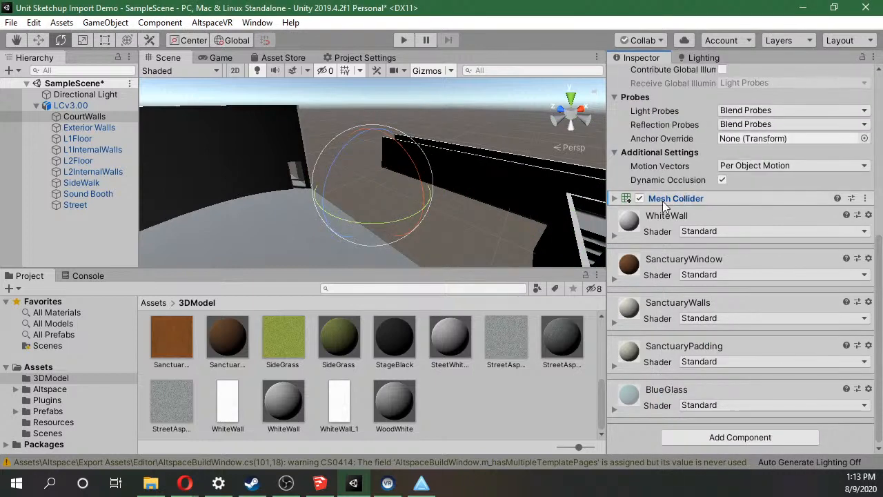
left_click(614, 199)
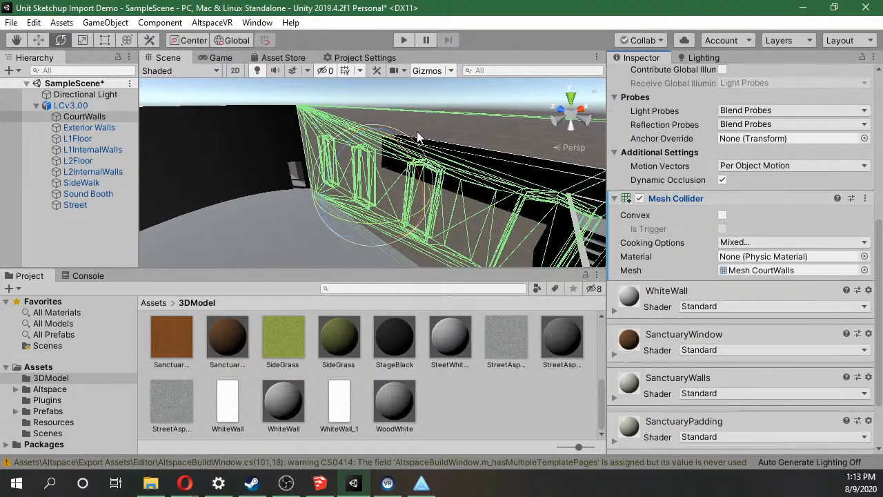
Toggle the Mesh Renderer on CourtWalls to compare the wall with its collider, leaving the renderer enabled.
left_click_drag(881, 241, 881, 122)
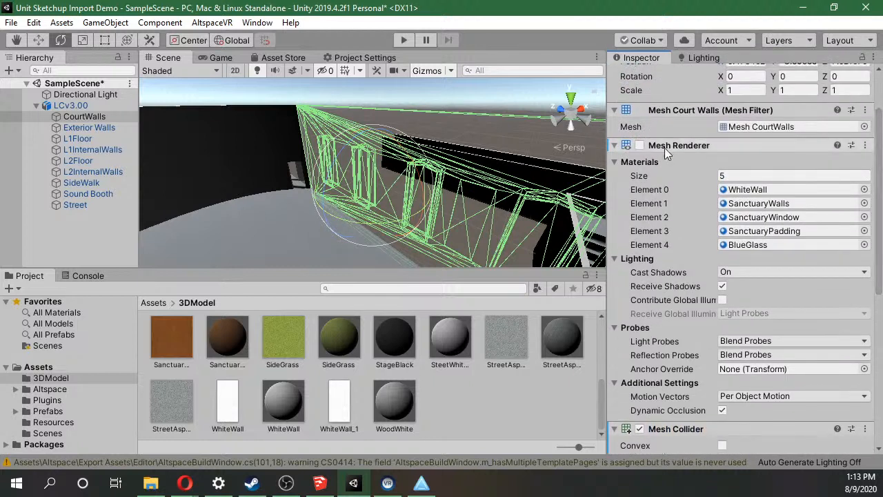
mouse_move(878, 172)
left_mouse_down()
mouse_move(878, 218)
mouse_move(873, 171)
left_mouse_up()
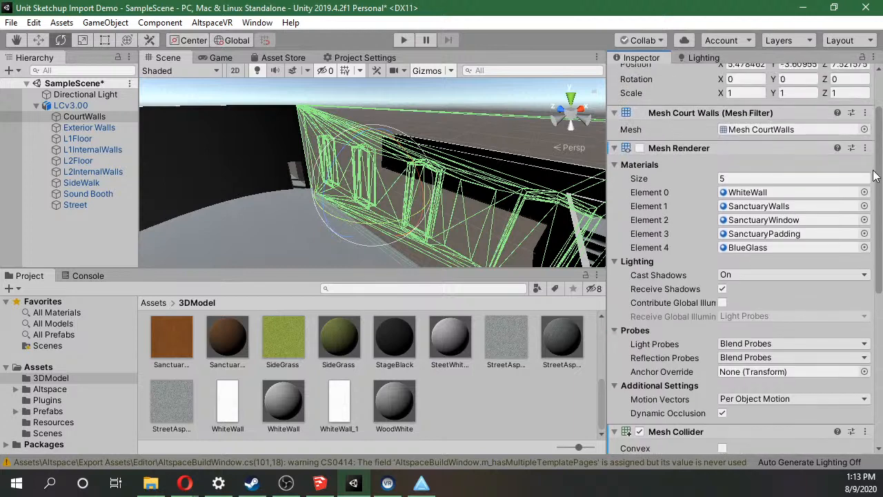
left_click(640, 149)
left_click(640, 148)
left_click(639, 148)
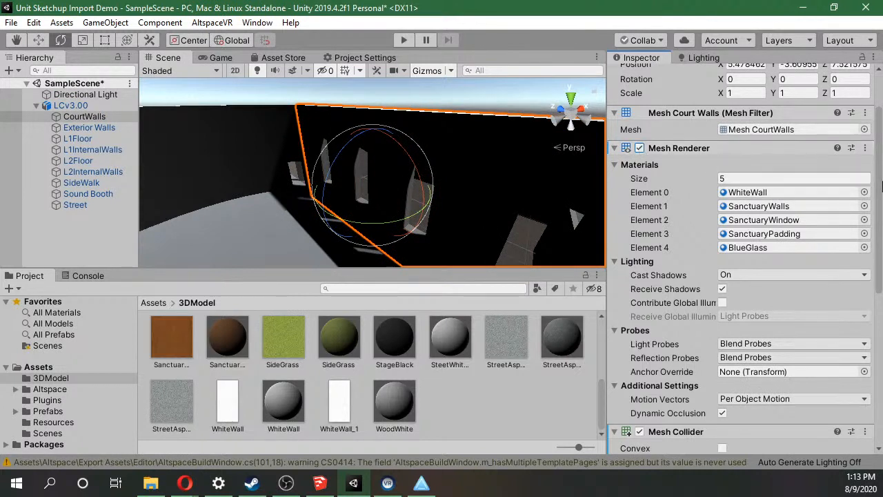
left_click_drag(879, 170, 881, 138)
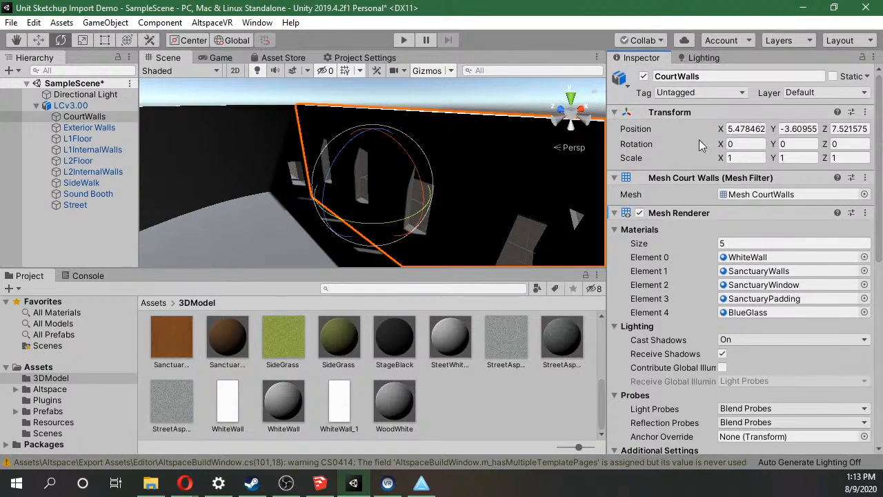
Select Exterior Walls, view the whole building, and briefly run and stop the scene in play mode.
left_click(69, 128)
scroll(352, 170, "down", 8)
left_click_drag(371, 140, 370, 204, "alt")
scroll(177, 114, "down", 4)
scroll(282, 138, "up", 3)
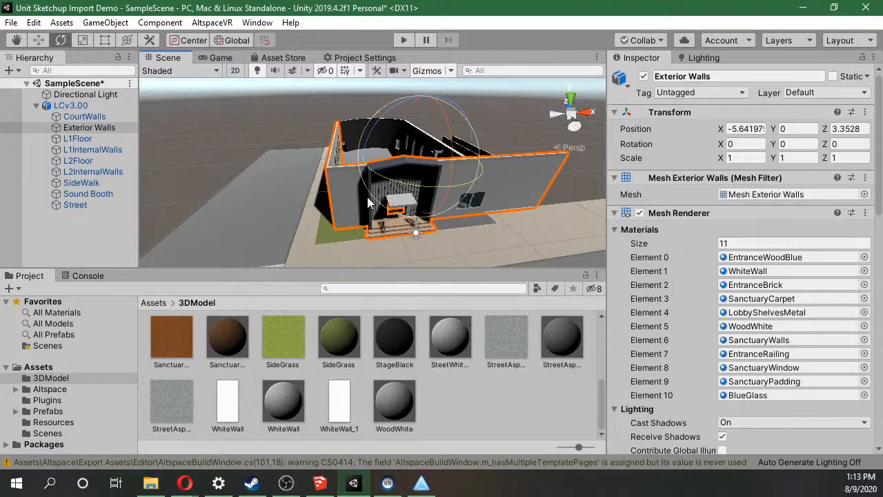
left_click(408, 42)
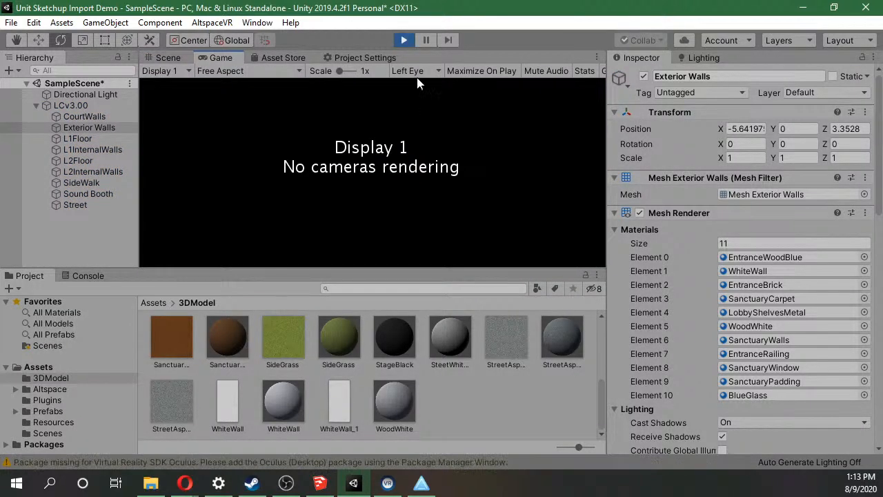
left_click(404, 40)
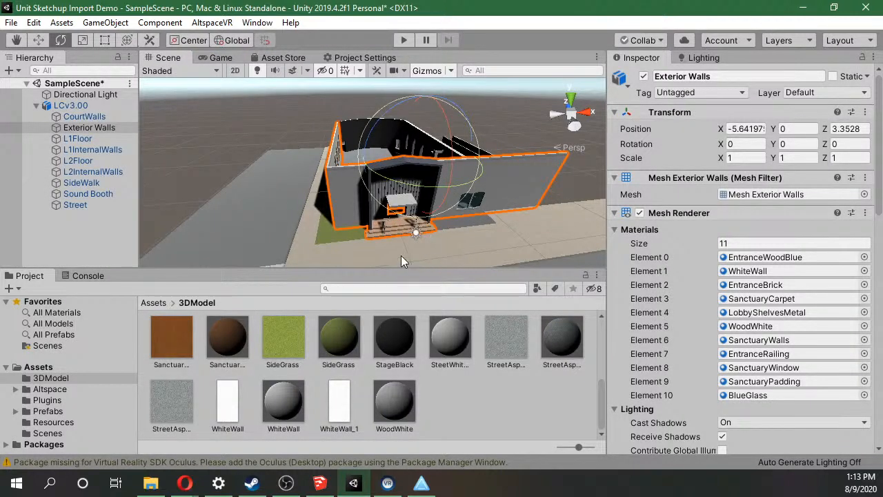
Add a Camera object at the root level of SampleScene.
left_click(72, 92)
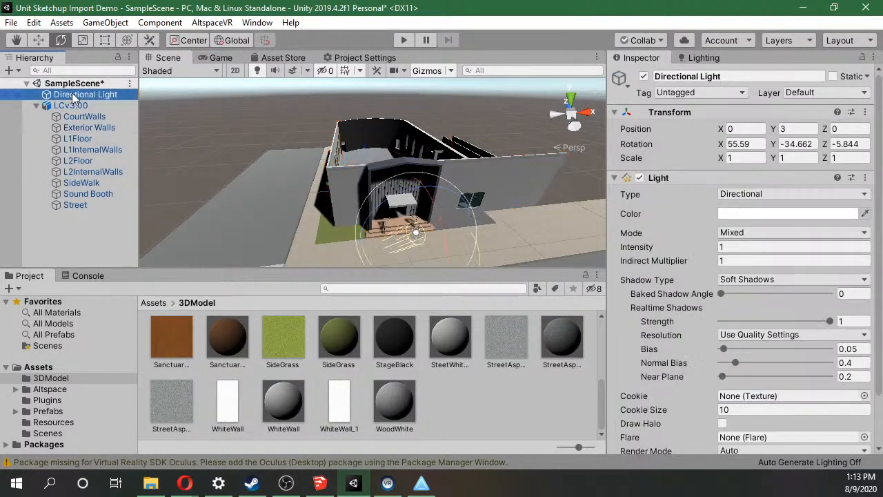
right_click(84, 229)
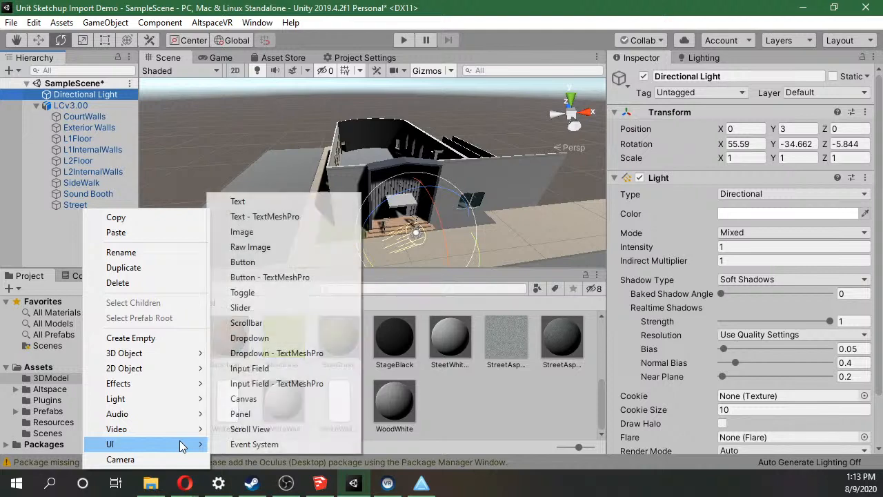
left_click(51, 223)
right_click(51, 223)
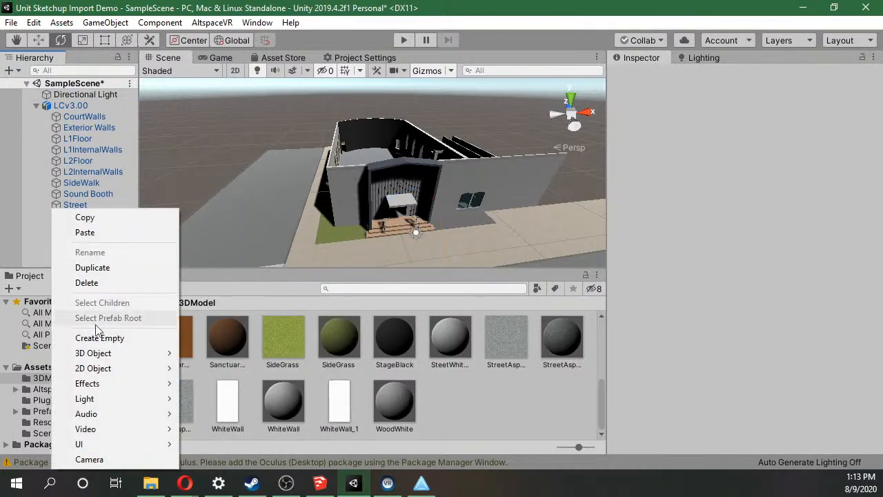
left_click(121, 456)
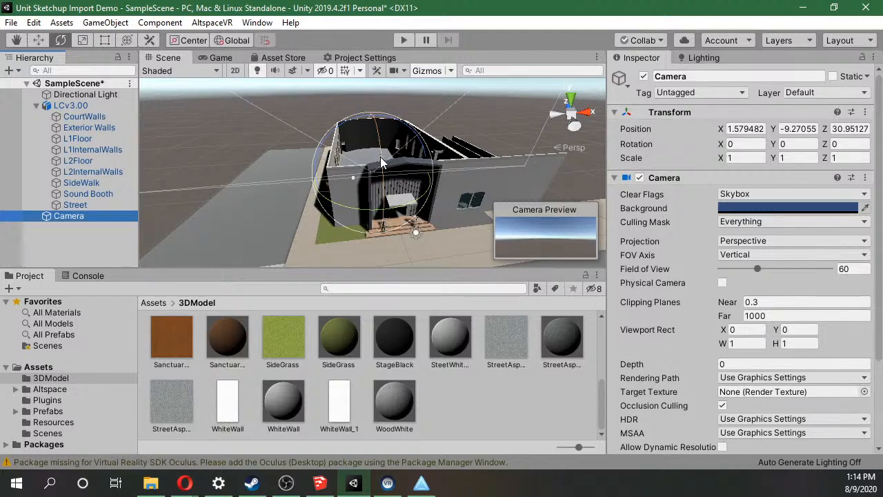
Add a Rigidbody component to the Camera, searching the components for "rig".
scroll(801, 239, "down", 4)
left_click(734, 434)
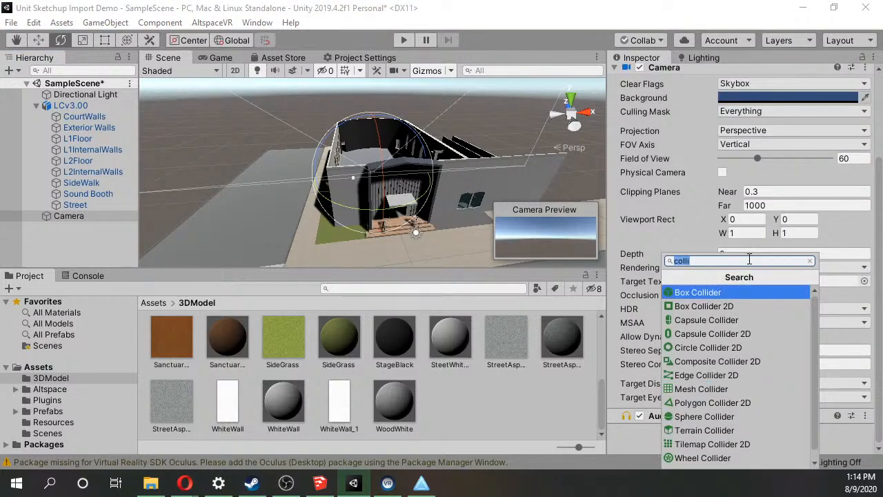
key("BackSpace")
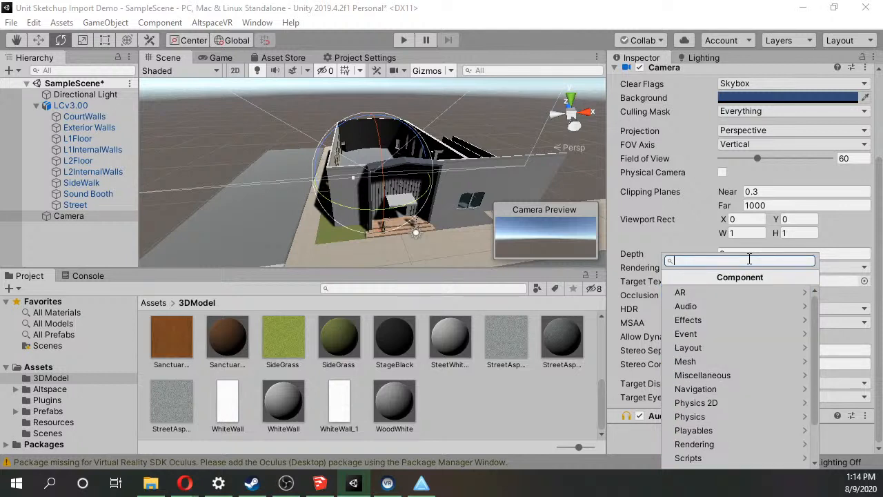
left_click(732, 400)
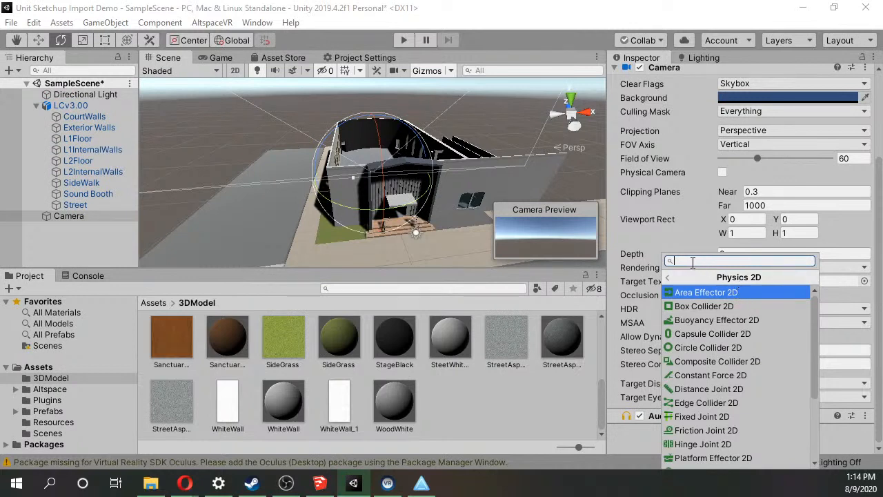
left_click(667, 279)
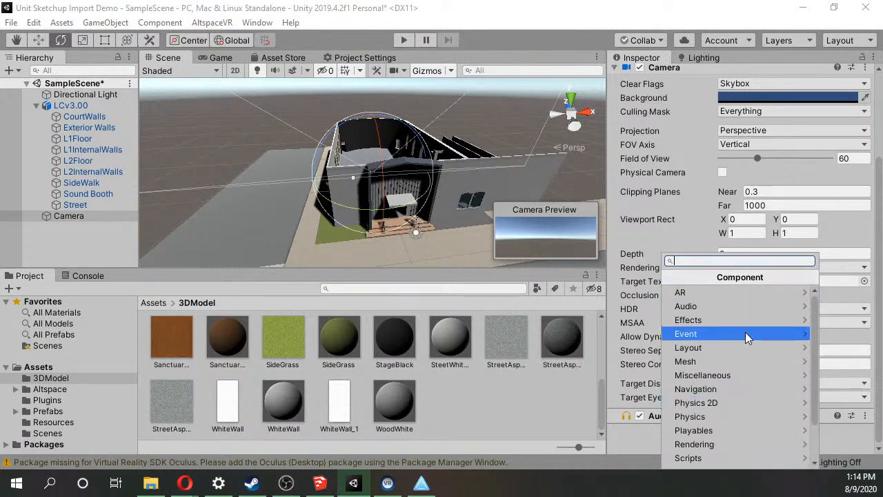
type("rig")
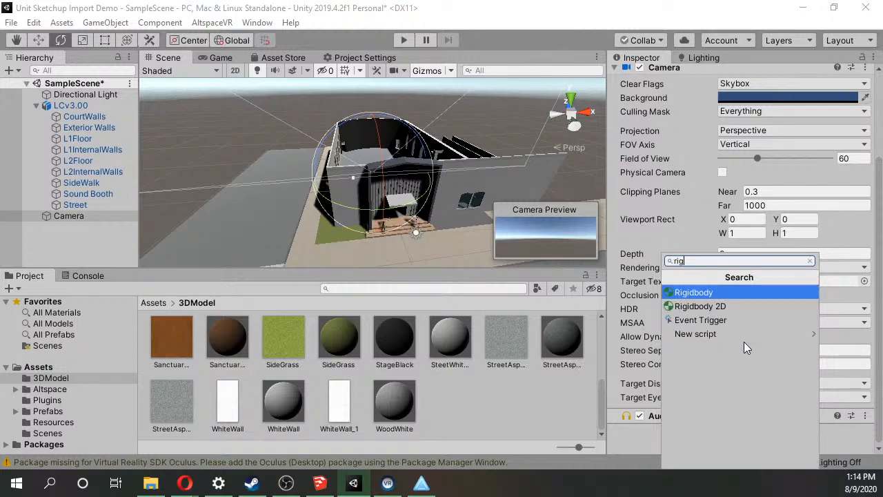
key("Return")
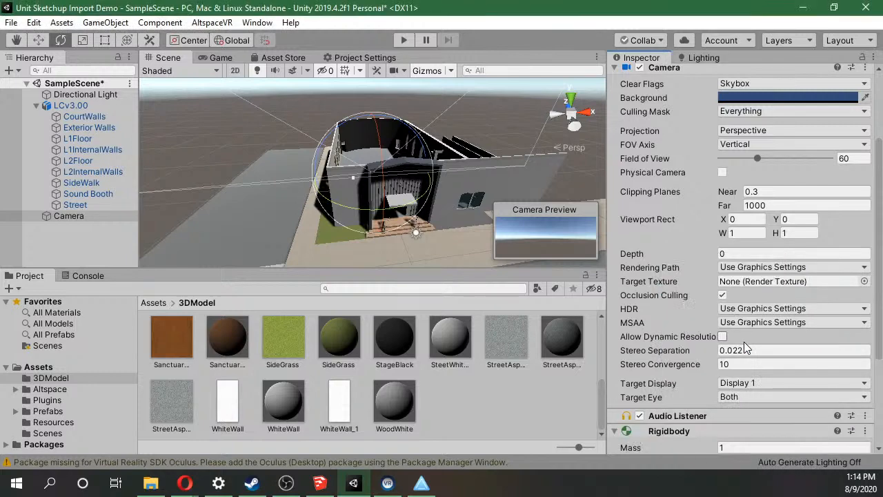
Review the mass, drag and angular drag settings of the Camera's Rigidbody.
scroll(753, 382, "down", 5)
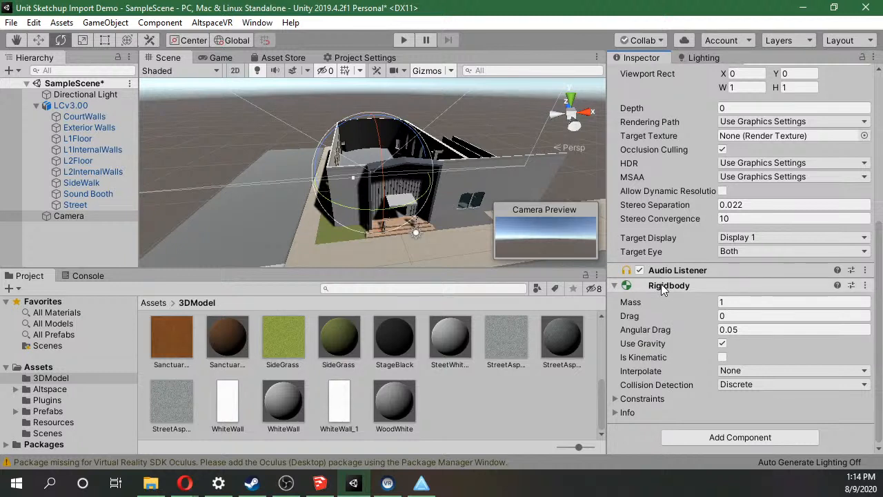
left_click(764, 302)
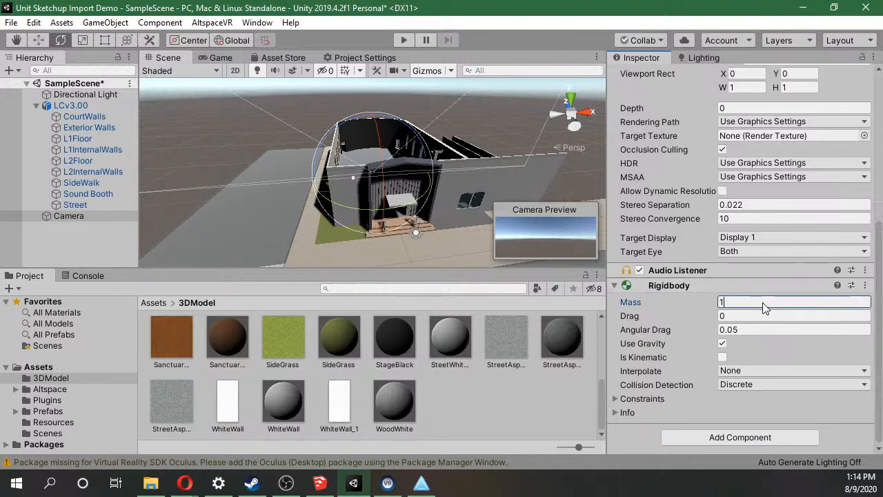
left_click(758, 316)
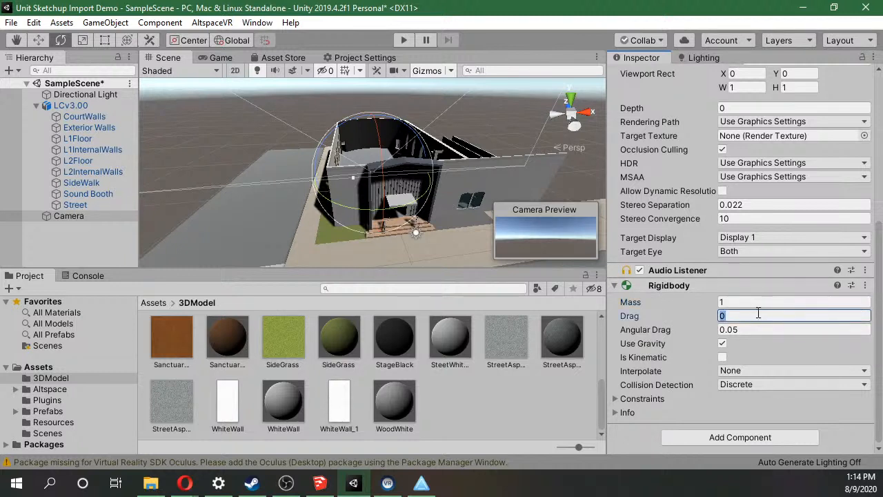
left_click(757, 329)
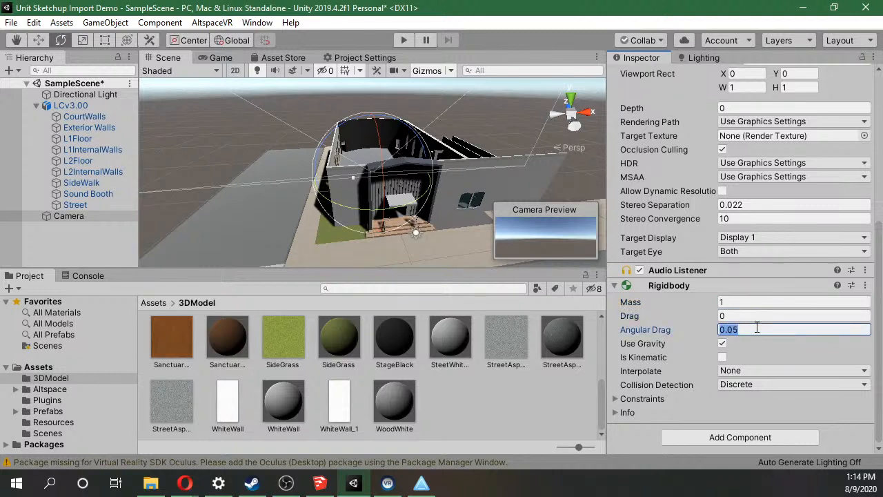
Switch to SketchUp, select the L1InternalWalls group to examine its extent, and return to Unity.
left_click(320, 483)
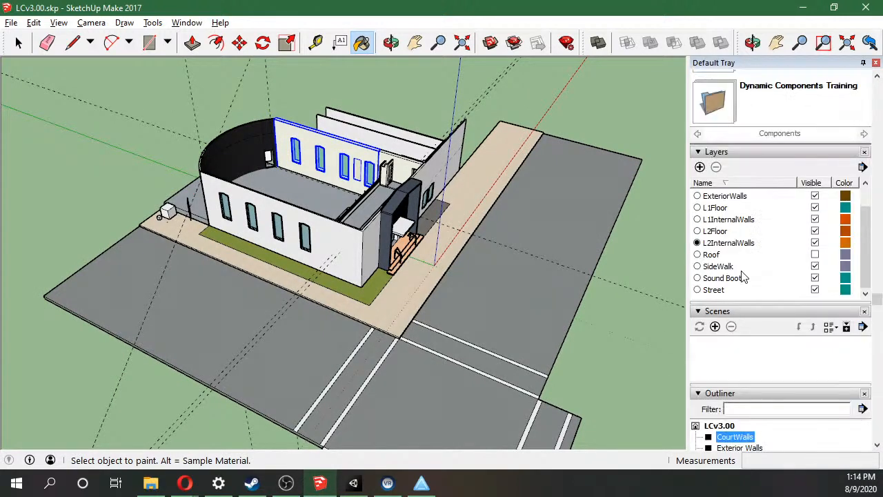
left_click(722, 304)
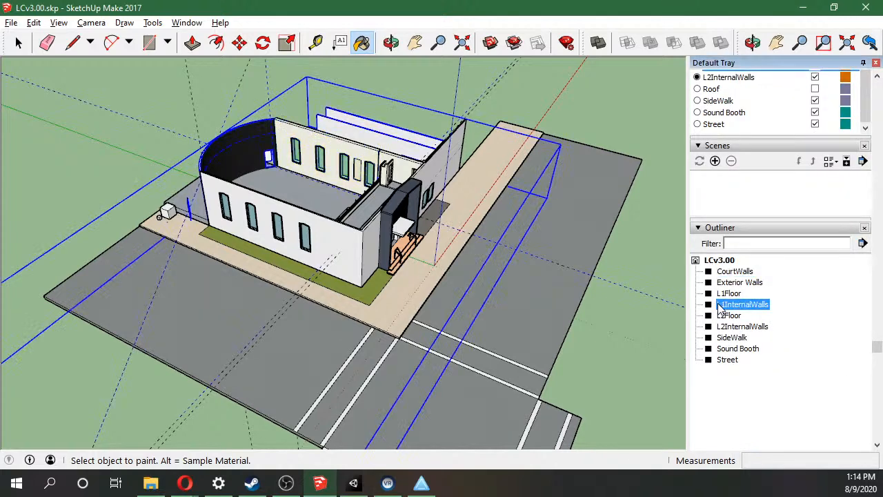
left_click(809, 10)
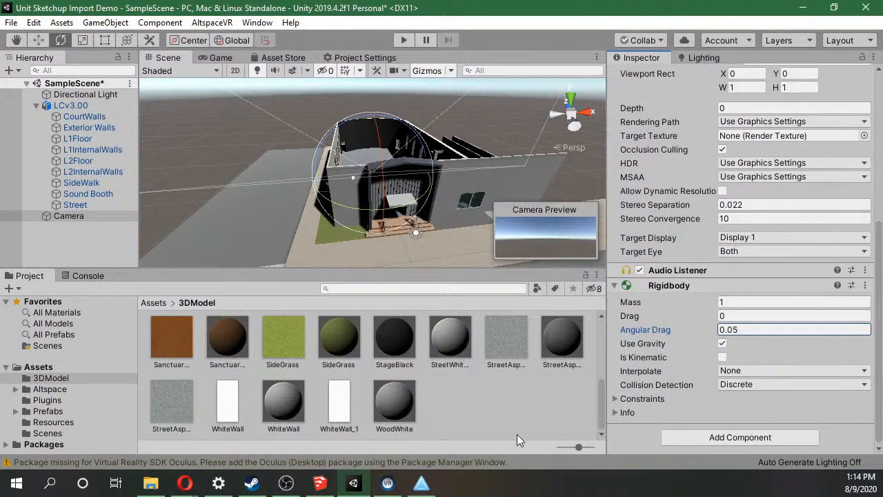
Select CourtWalls and collapse its Mesh Renderer and Mesh Collider settings.
left_click(525, 413)
left_click(441, 191)
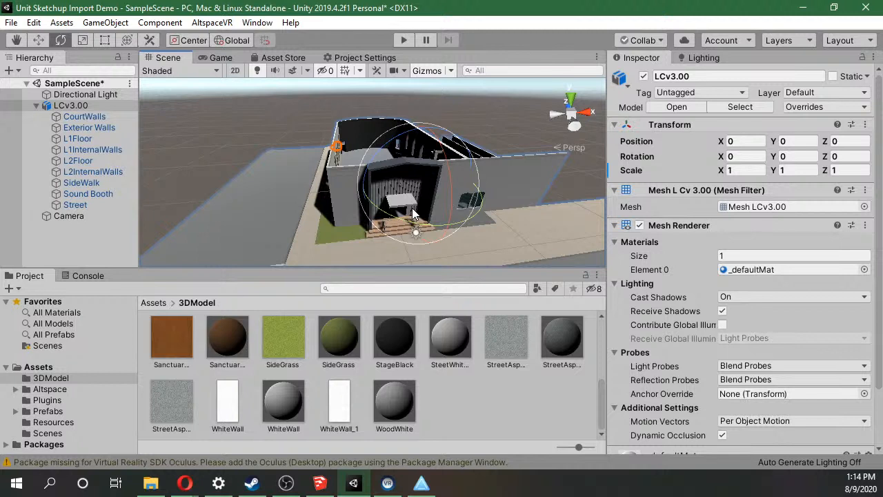
left_click(84, 116)
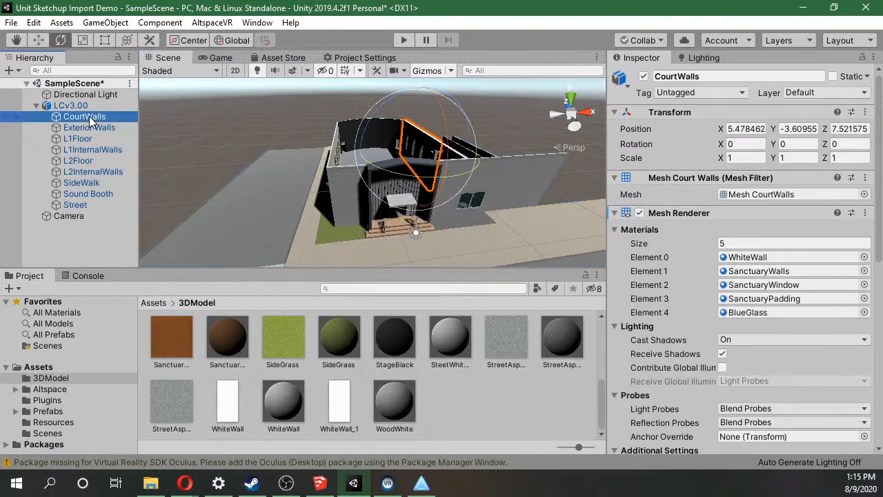
left_click(616, 213)
left_click(615, 228)
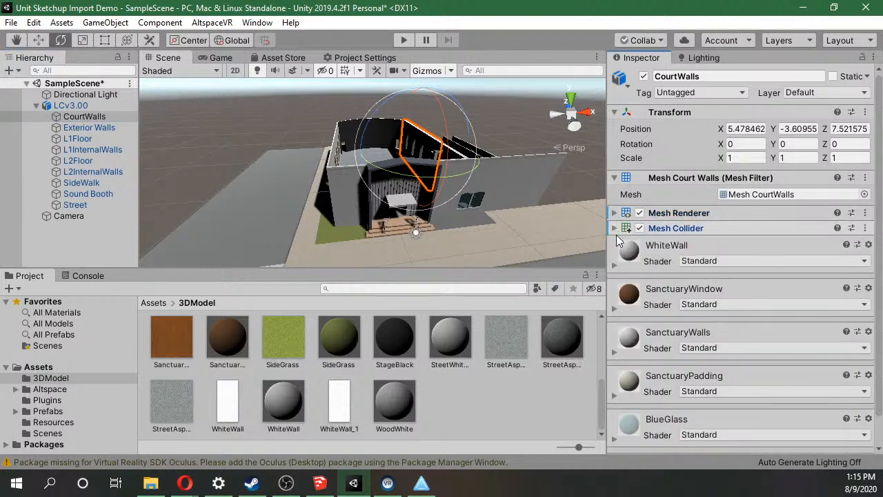
Select all building objects from Exterior Walls through Street together.
left_click(86, 129)
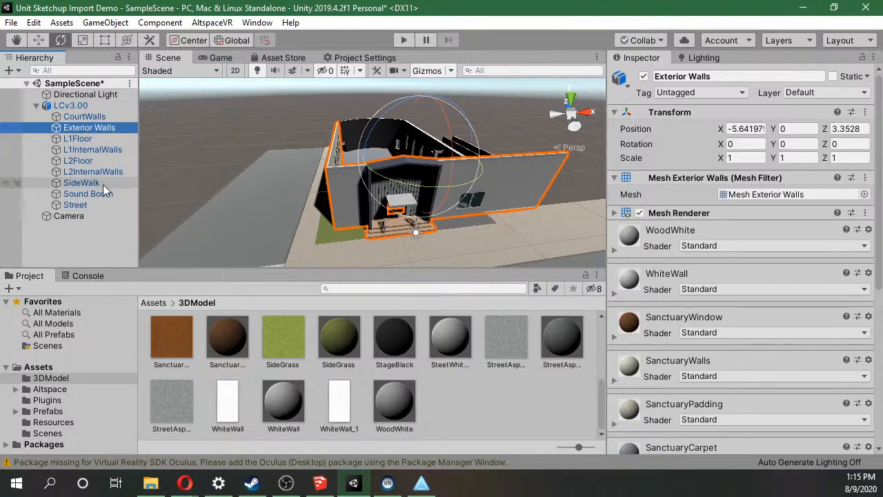
left_click(96, 207, "shift")
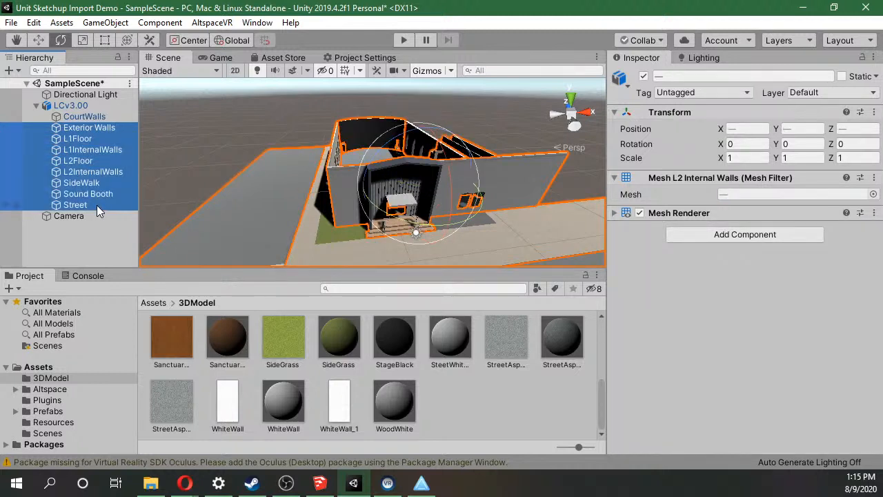
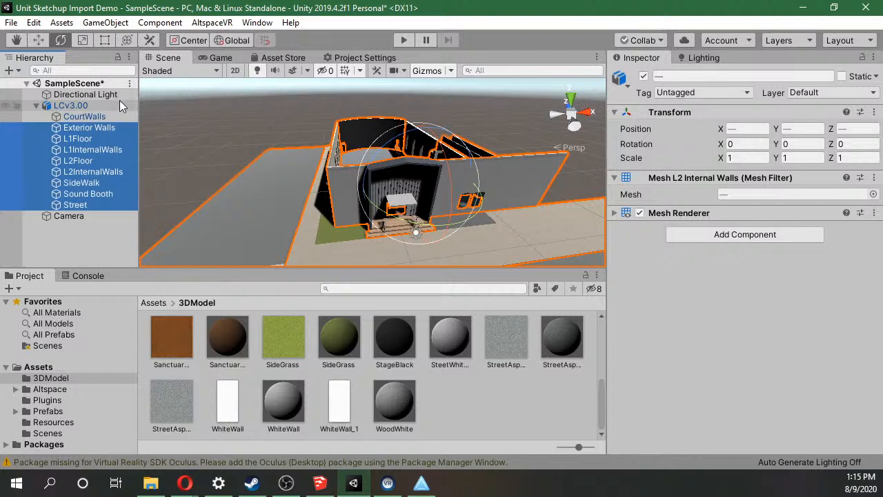
Add a Mesh Collider to the Exterior Walls object.
left_click(90, 127)
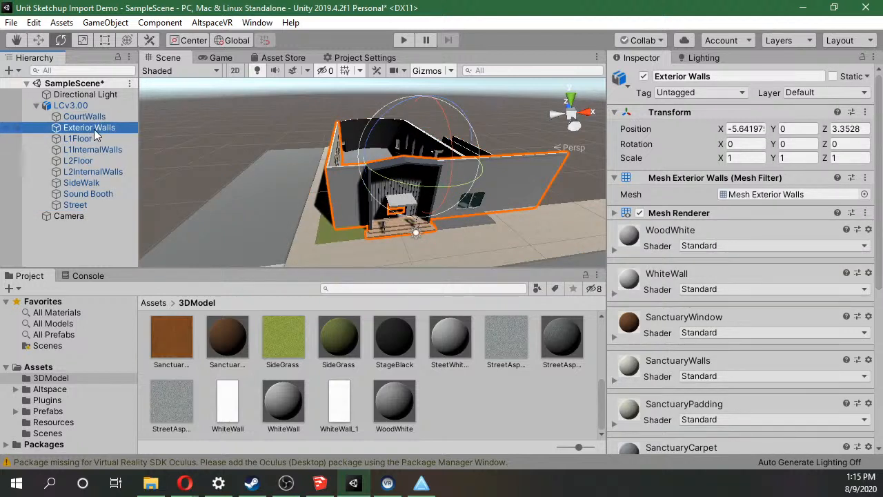
scroll(772, 302, "down", 8)
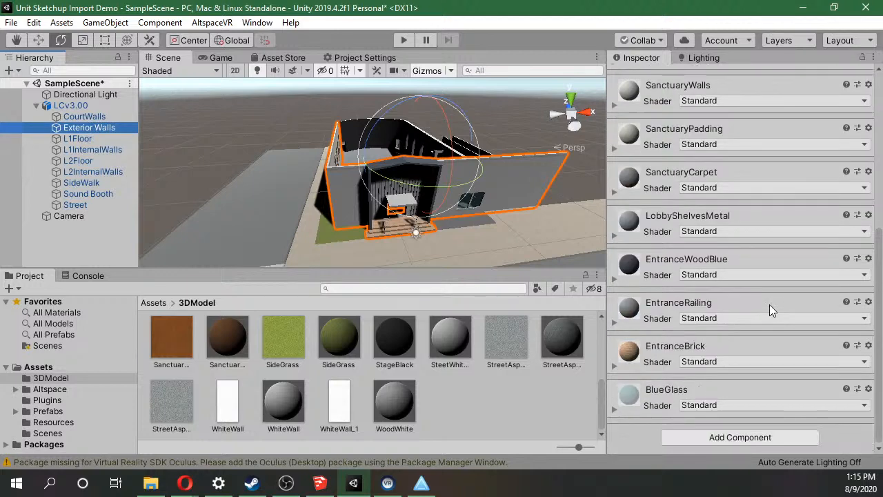
left_click(723, 435)
type("rig")
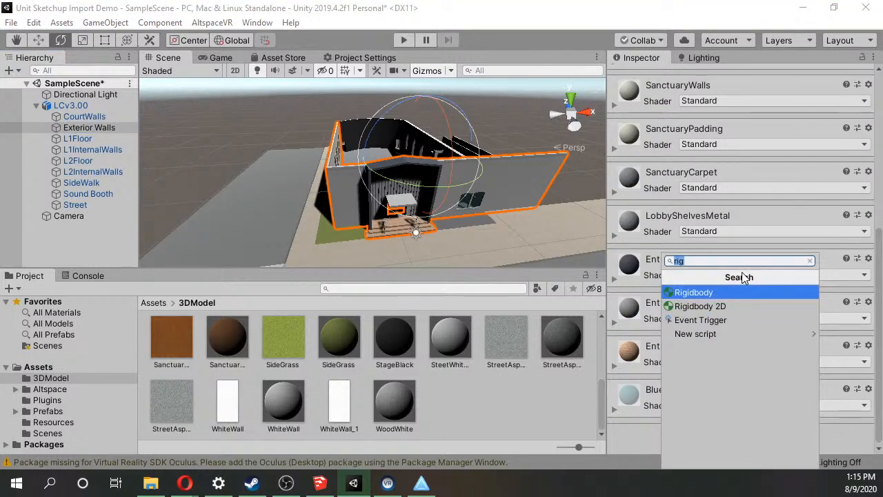
type("col")
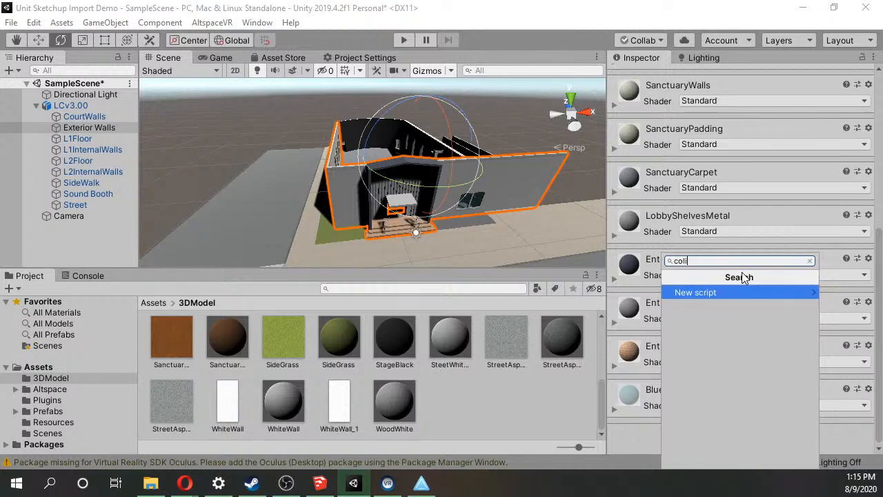
type("l")
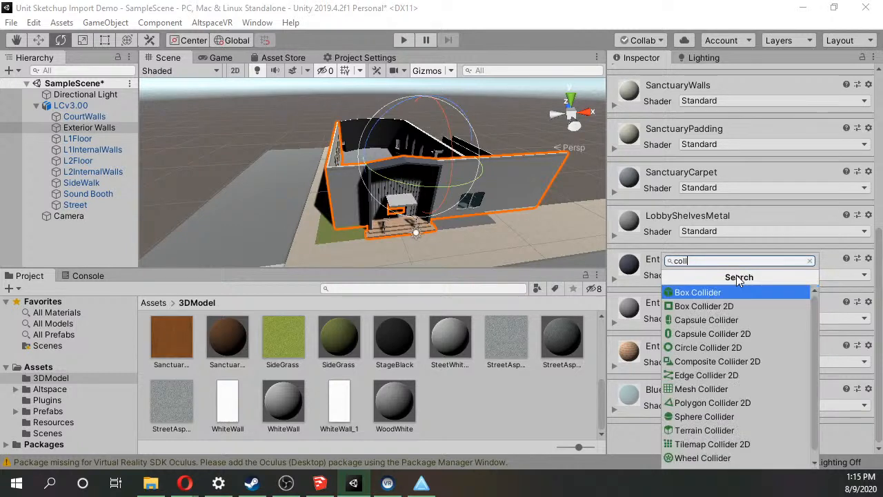
left_click(732, 389)
scroll(720, 411, "up", 5)
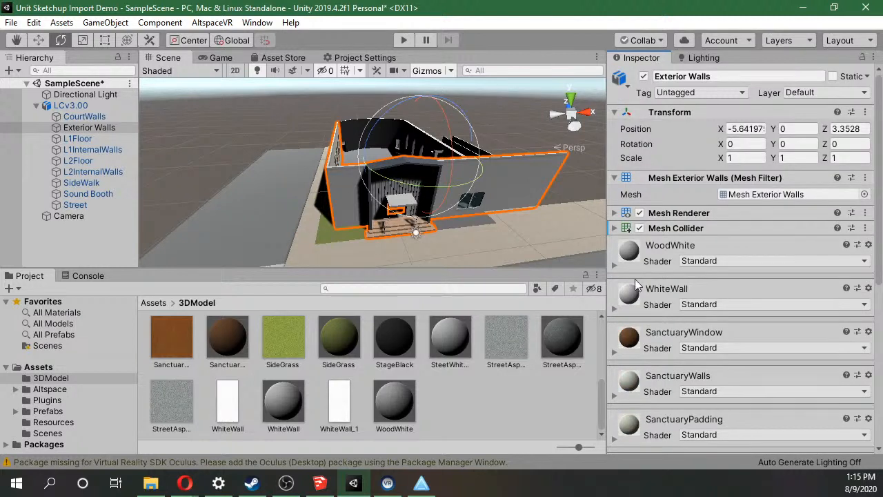
Select the building objects from L1Floor through Street together.
left_click(94, 138)
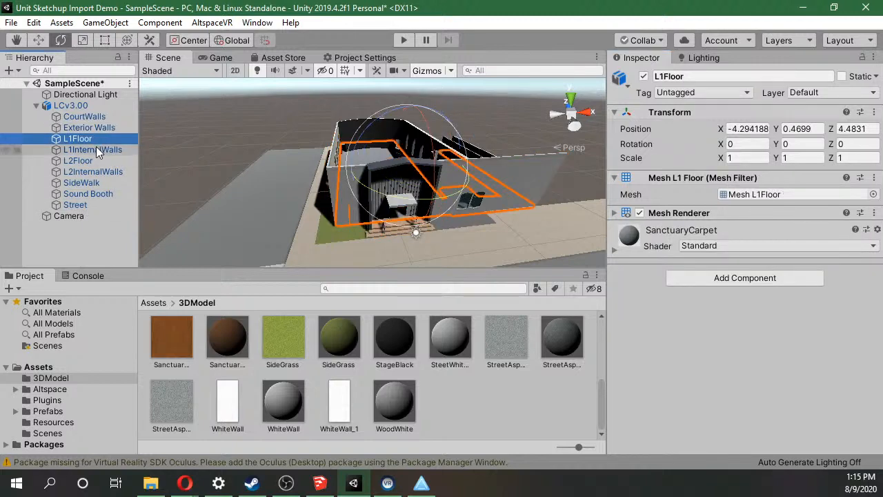
left_click(96, 148)
left_click(96, 141)
left_click(90, 151, "ctrl")
left_click(86, 160, "ctrl")
left_click(85, 172, "ctrl")
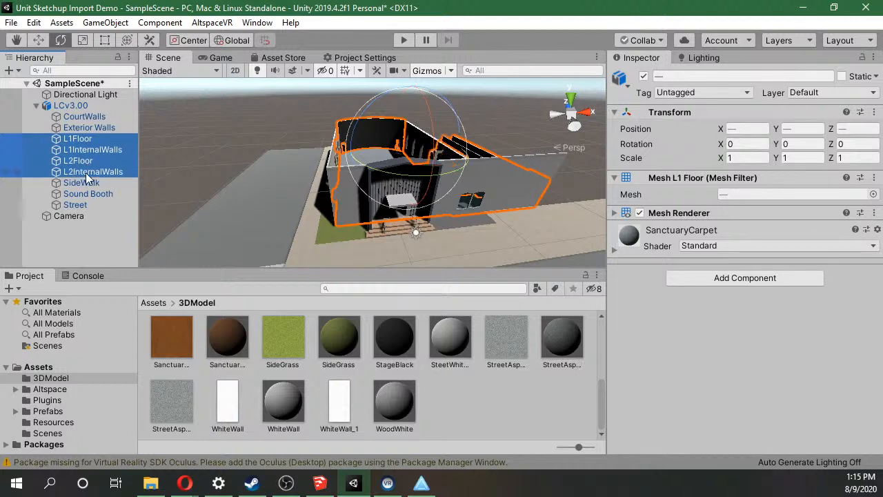
left_click(84, 182, "ctrl")
left_click(84, 195, "ctrl")
left_click(80, 205, "ctrl")
Examine which geometry L1InternalWalls covers by toggling it within the selection and isolating it in the building view.
left_click(94, 152, "ctrl")
left_click(95, 152, "ctrl")
left_click(94, 151, "ctrl")
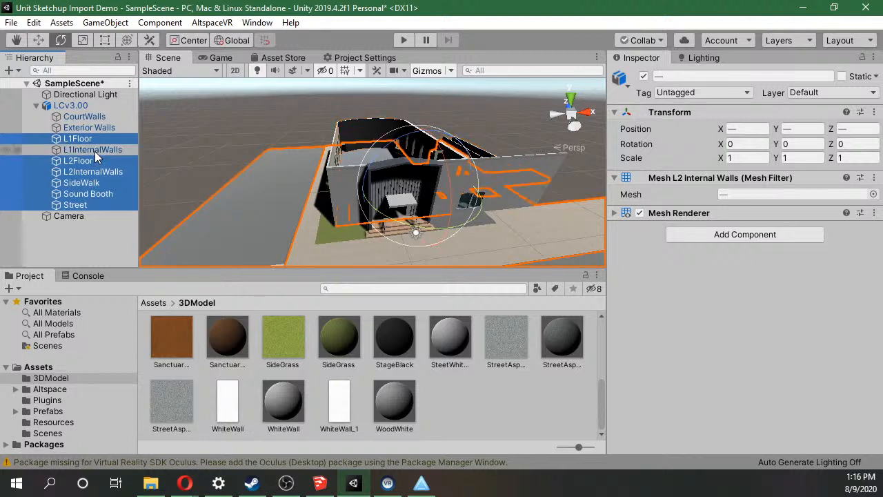
left_click(94, 151, "ctrl")
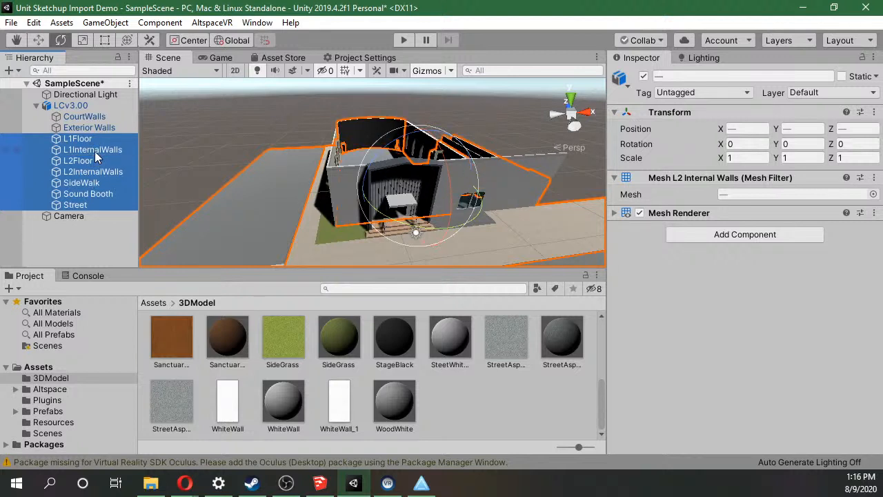
left_click(95, 151, "ctrl")
right_click_drag(476, 147, 495, 162)
scroll(491, 104, "up", 6)
right_click_drag(491, 104, 448, 150)
scroll(425, 171, "down", 10)
scroll(438, 98, "up", 8)
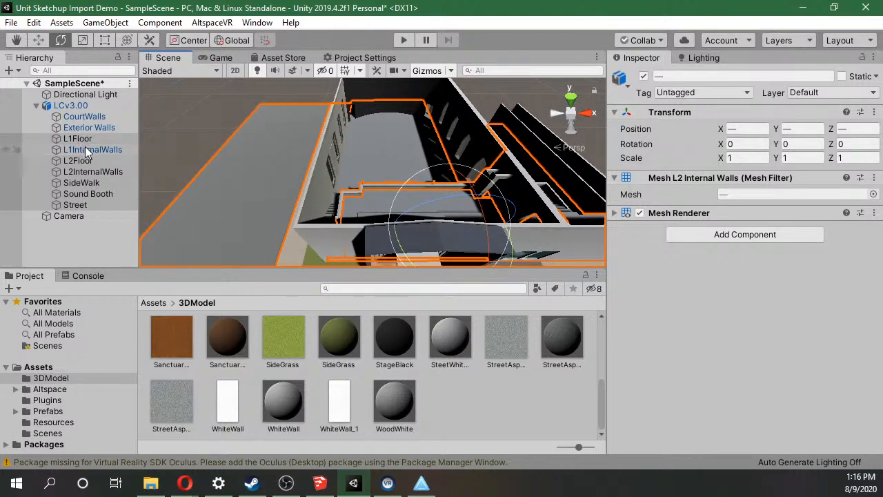
left_click(86, 149)
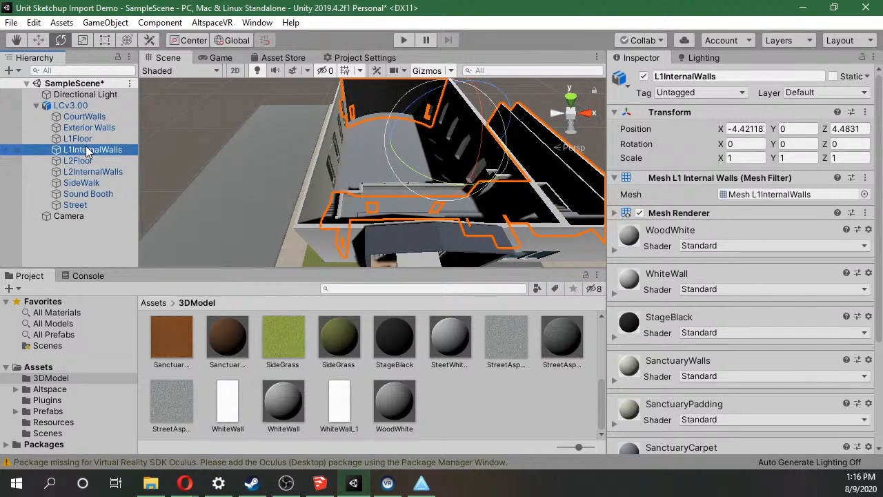
Add a Mesh Collider to Exterior Walls, L1Floor, L2Floor, L2InternalWalls, SideWalk, Sound Booth and Street together, leaving out L1InternalWalls.
left_click(93, 130)
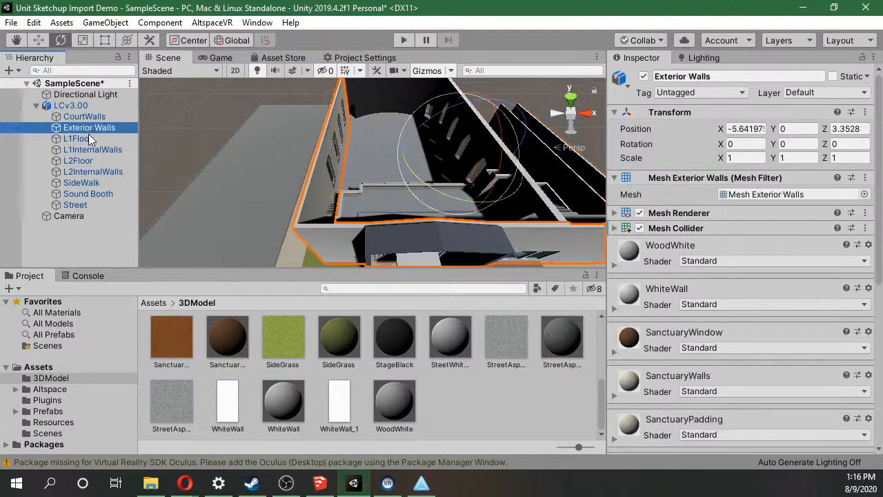
left_click(82, 159, "shift")
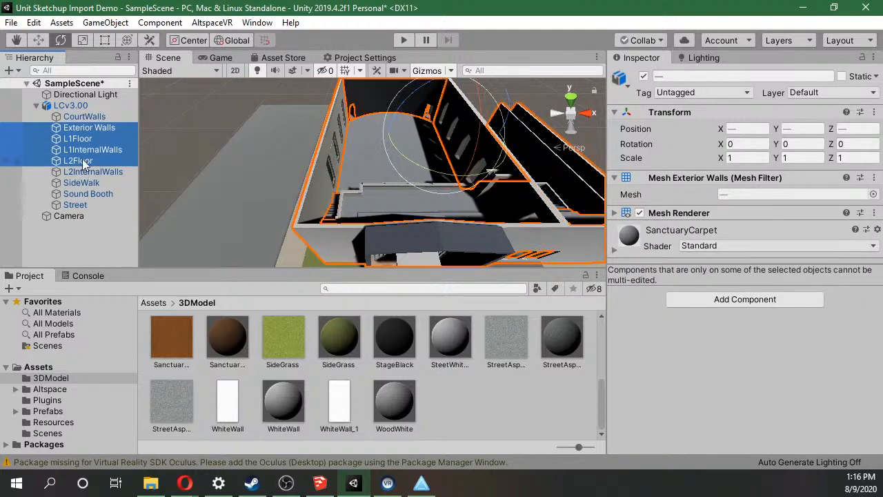
left_click(84, 172, "shift")
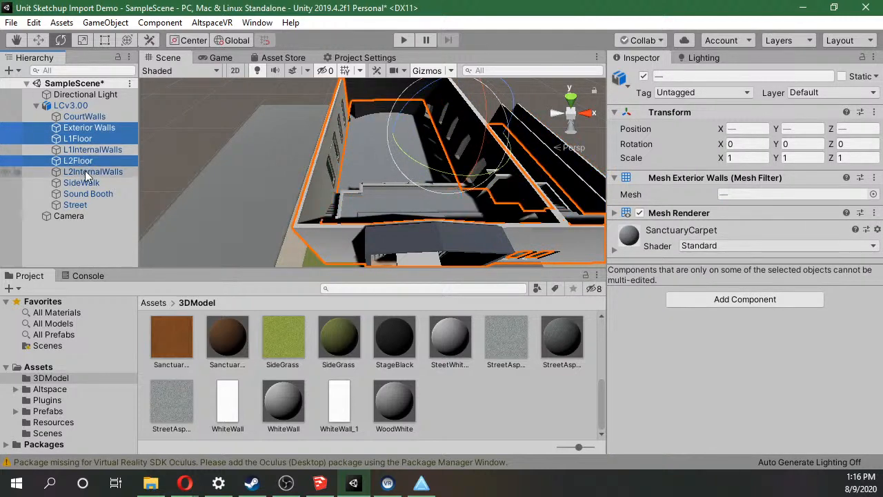
left_click(83, 183, "shift")
left_click(83, 194, "shift")
left_click(79, 205, "shift")
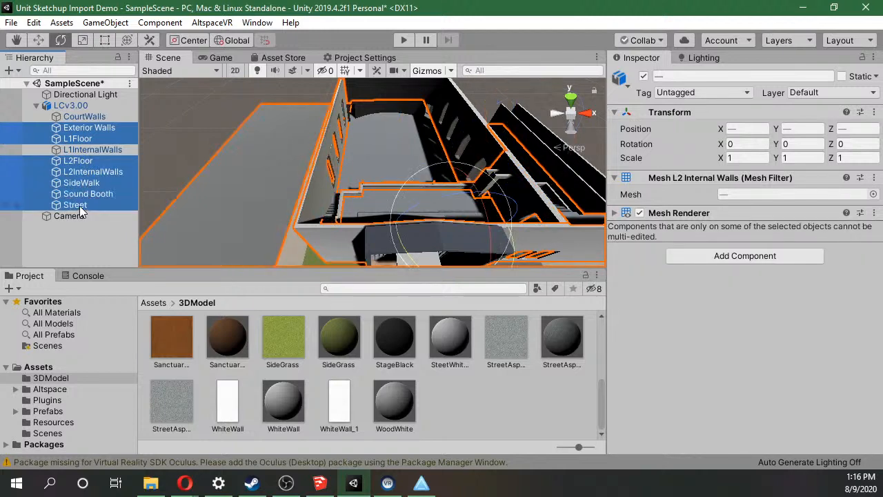
left_click(768, 261)
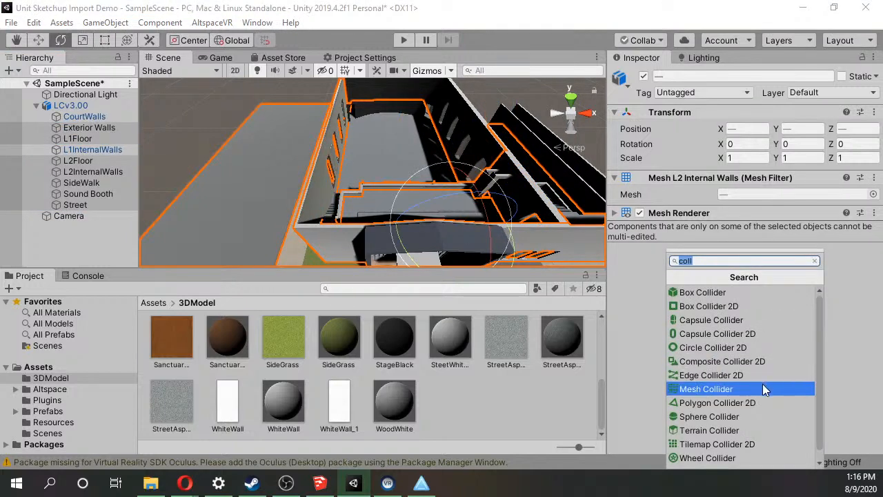
left_click(763, 332)
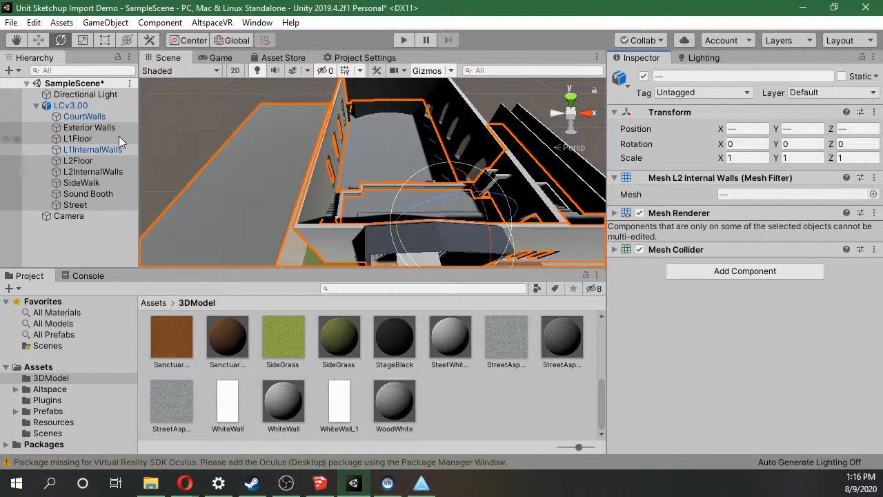
Compare the extents and components of L1InternalWalls and L2InternalWalls by selecting each one.
left_click(84, 149)
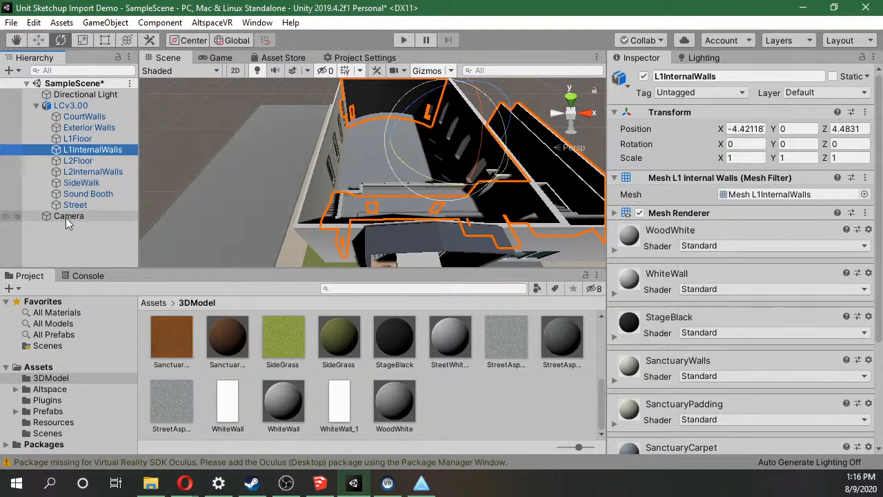
scroll(458, 135, "down", 3)
right_click_drag(477, 141, 480, 175)
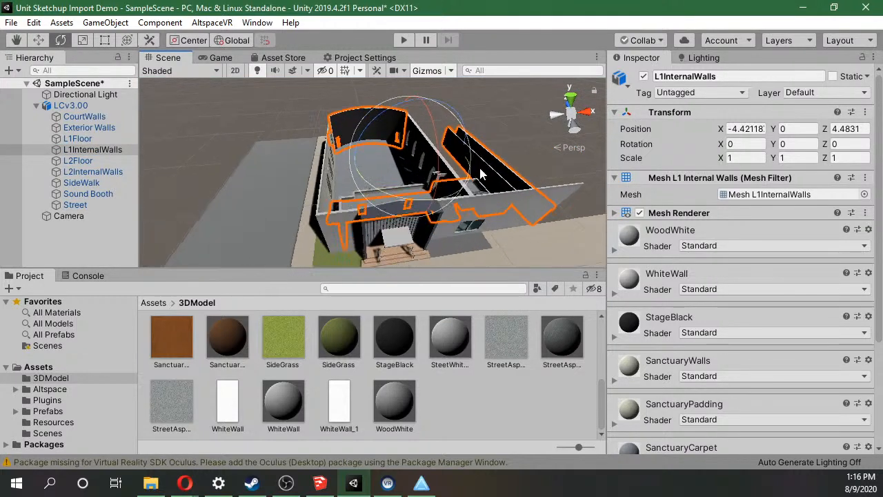
left_click(92, 173)
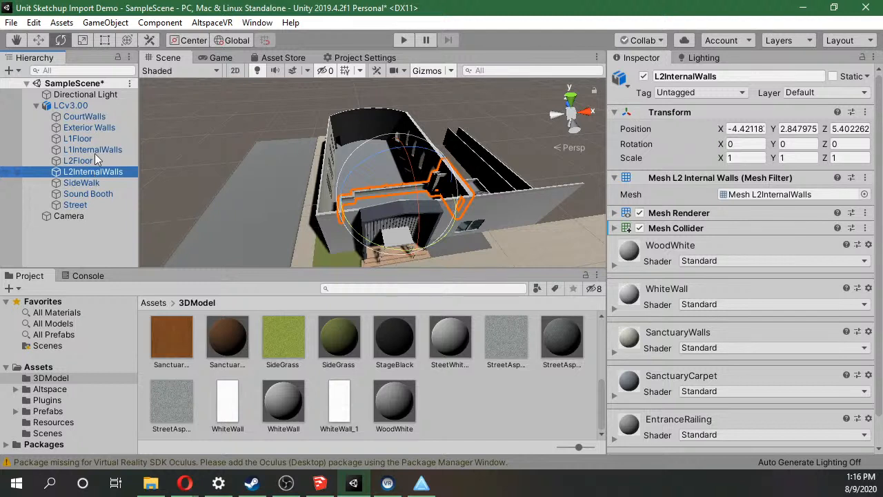
Open the AltspaceVR Build Settings, dock them beside Lighting, and load the account's space templates.
left_click(212, 23)
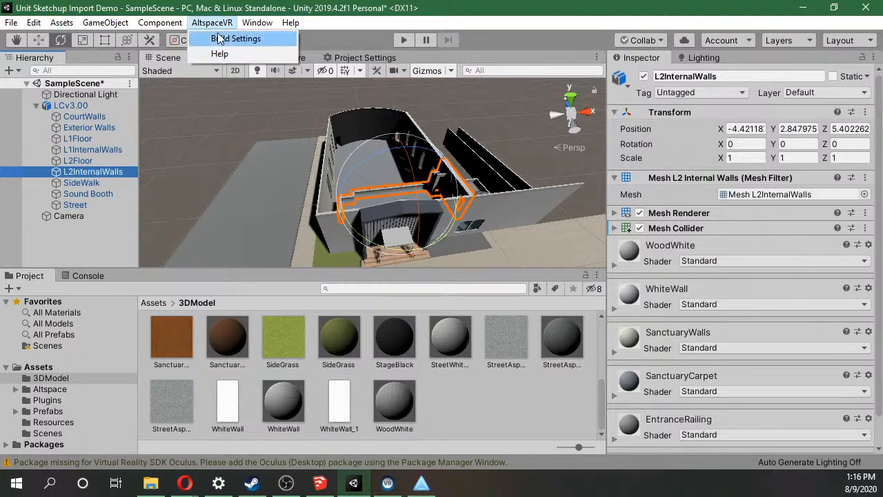
left_click(220, 38)
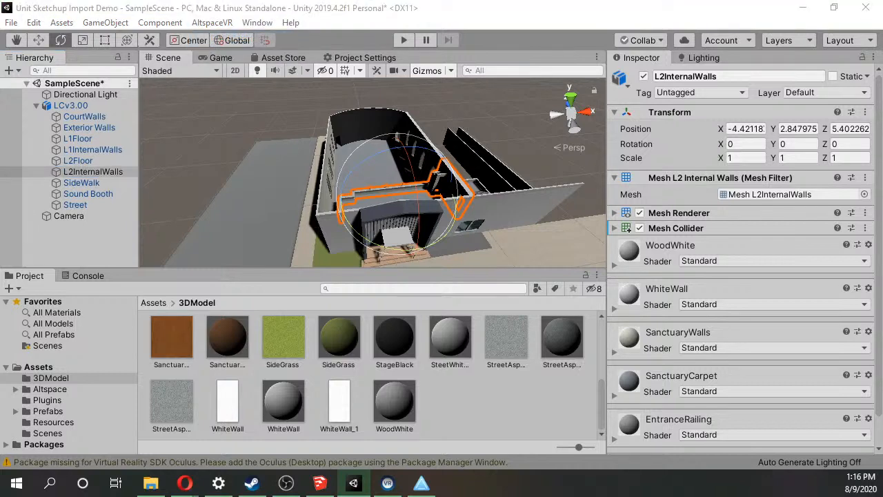
left_click_drag(0, 401, 340, 174)
left_click_drag(275, 177, 756, 55)
left_click(711, 166)
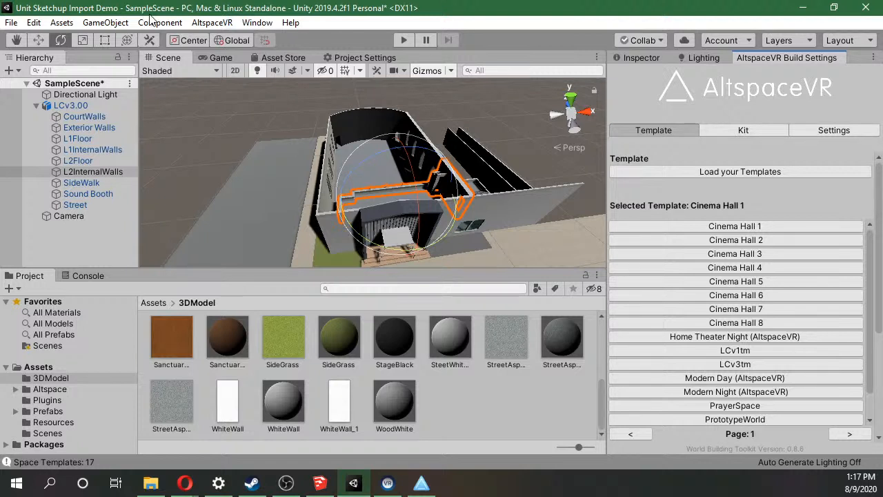
left_click(212, 22)
left_click(223, 39)
Choose LCv1tm as the selected AltspaceVR space template.
scroll(717, 240, "down", 2)
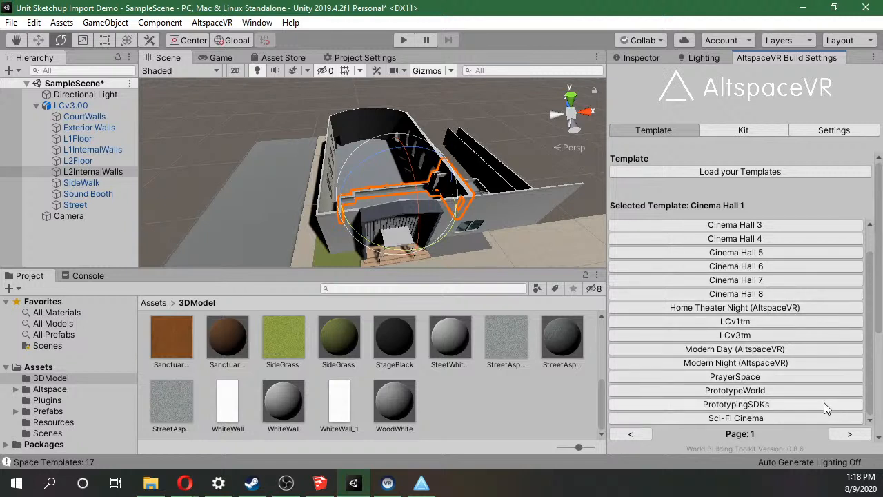
left_click(758, 333)
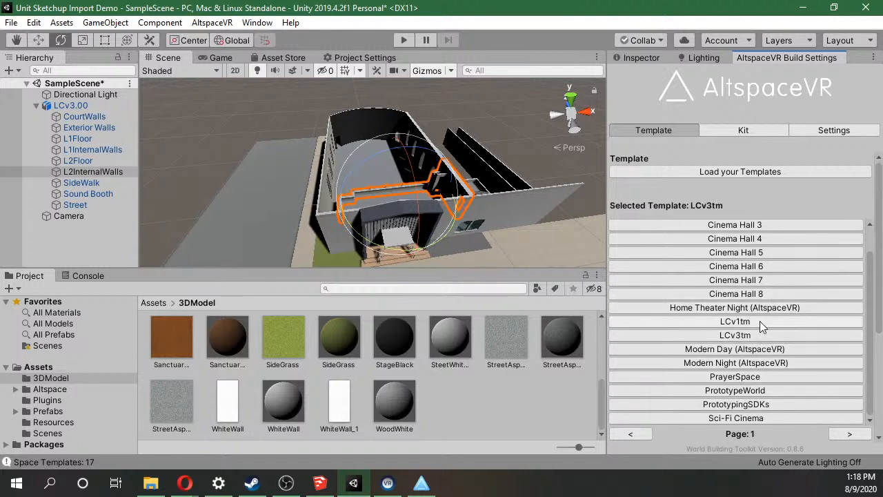
left_click(760, 320)
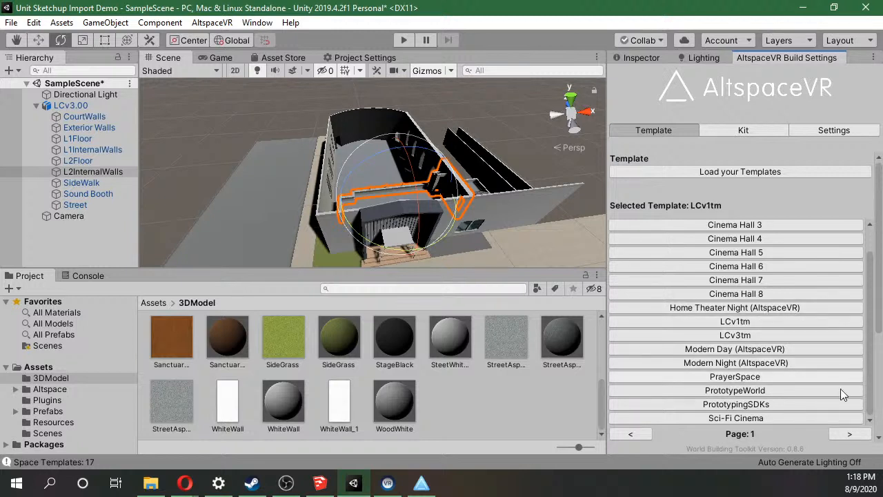
scroll(871, 285, "up", 2)
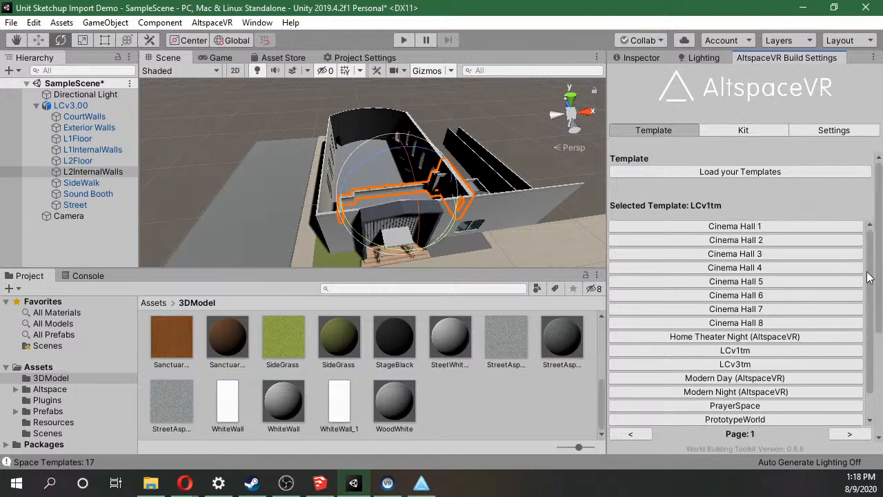
scroll(784, 302, "down", 2)
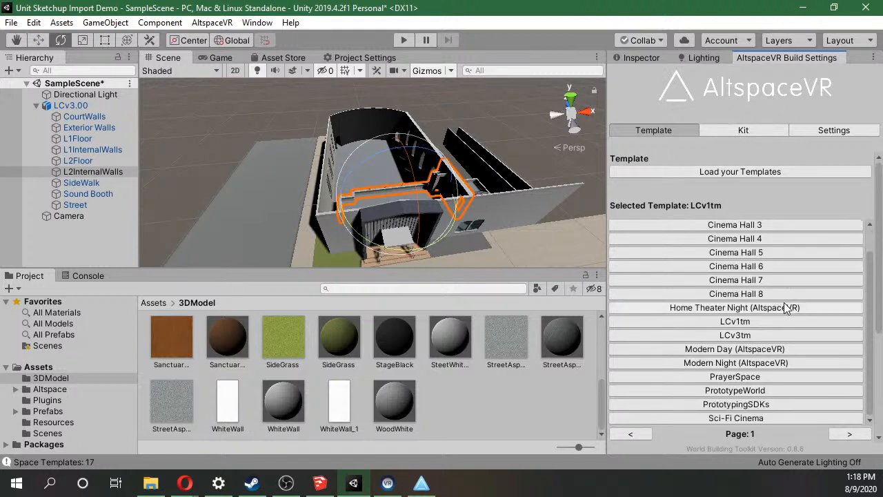
Turn on Disable Auto Layers in the AltspaceVR settings, and display L2Floor's layer and component properties.
left_click(838, 131)
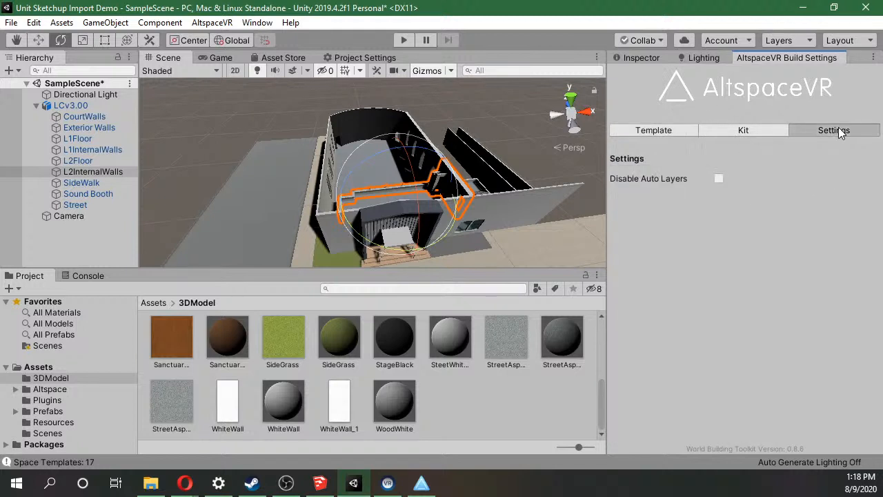
left_click(718, 181)
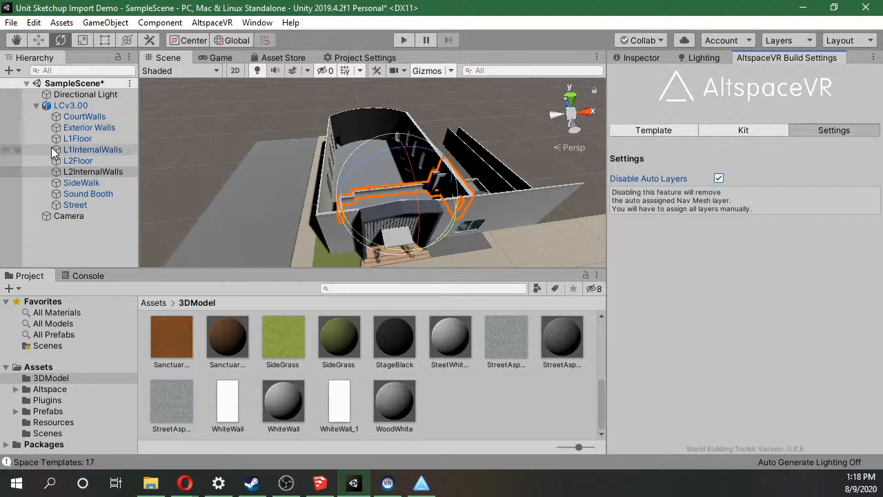
left_click(67, 160)
left_click(651, 57)
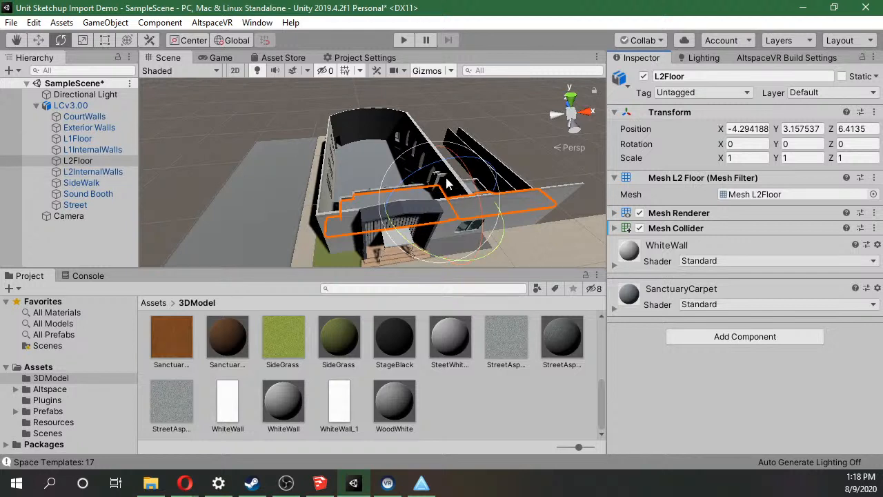
Review the AltspaceVR Disable Auto Layers setting, the kit options and the template list.
left_click(782, 58)
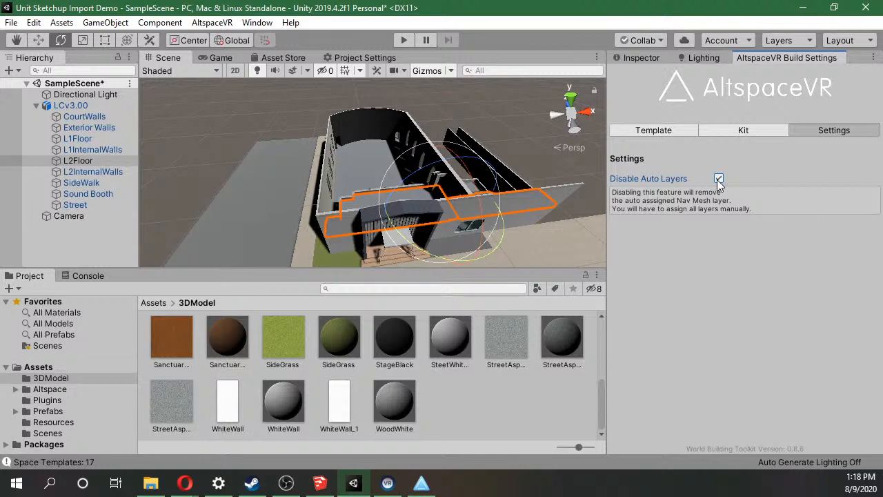
left_click(752, 132)
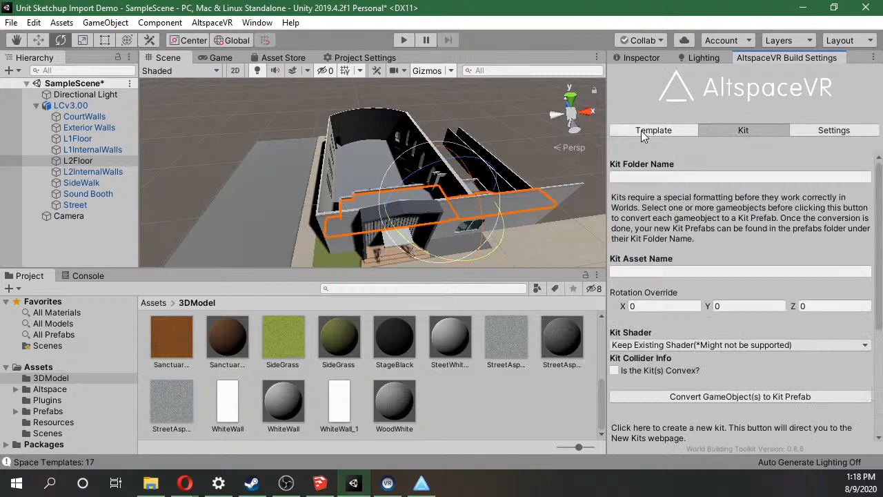
left_click(640, 131)
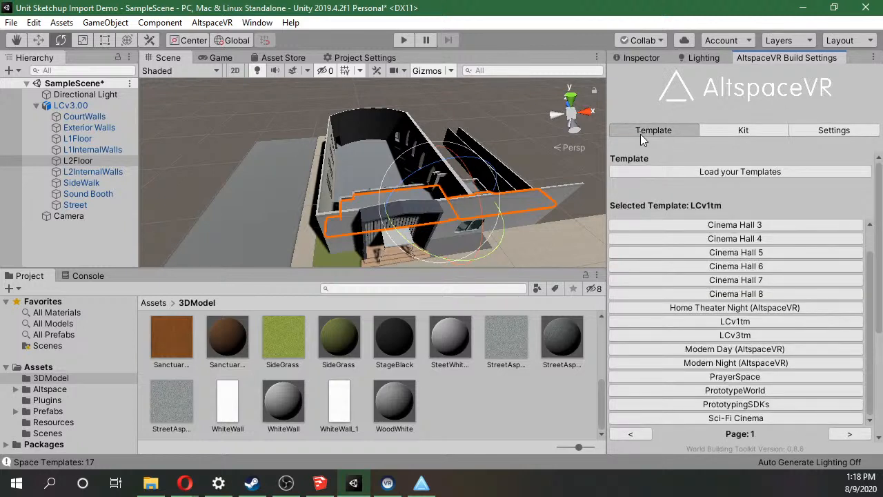
Open the AltspaceVR website's form for creating a new template and name the template LCv3Demo.
scroll(652, 174, "down", 3)
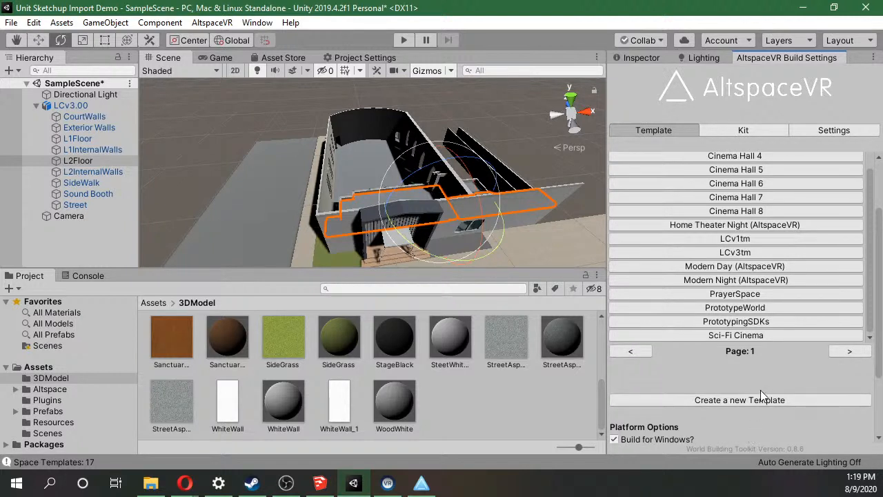
scroll(759, 310, "up", 5)
scroll(757, 207, "down", 5)
left_click(792, 399)
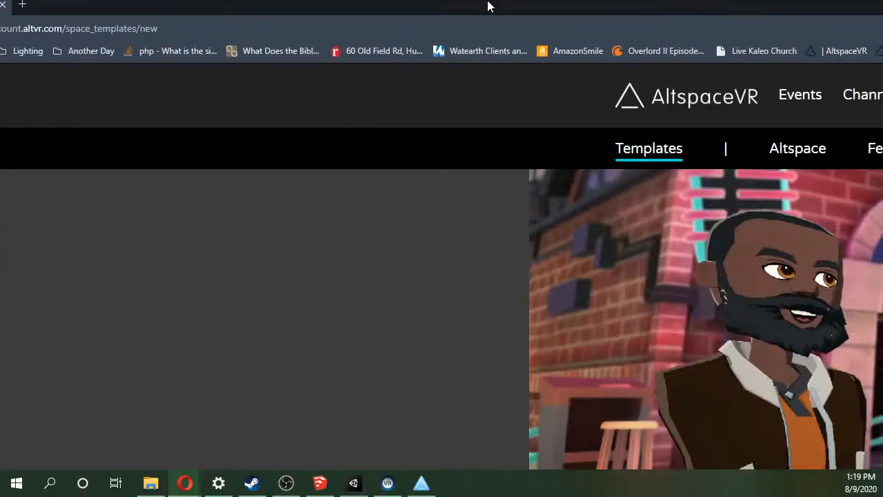
scroll(330, 259, "down", 3)
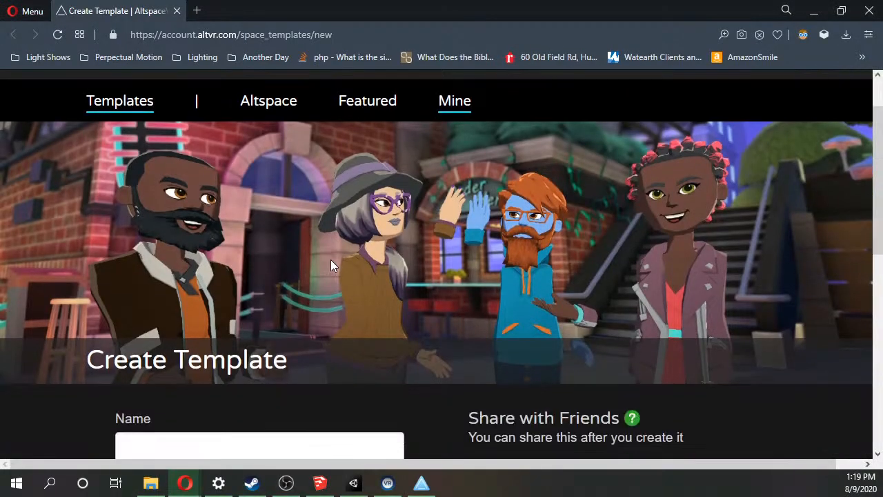
left_click(295, 310)
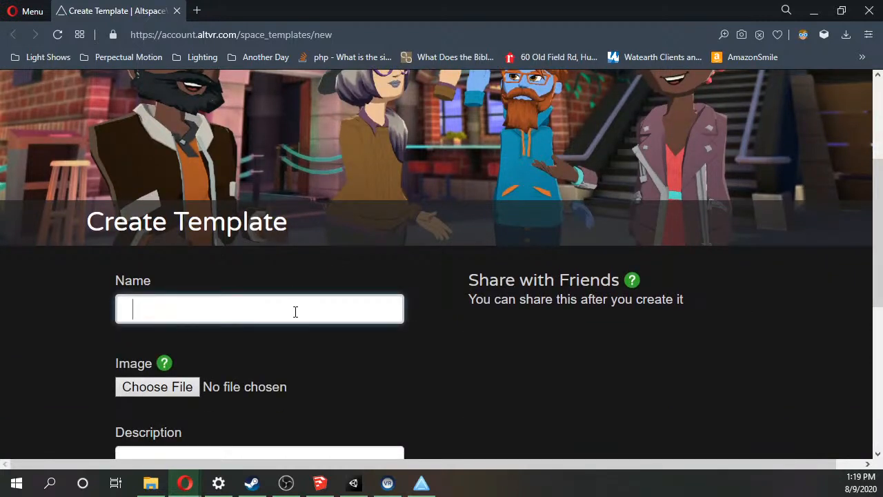
type("LCv3Demo")
scroll(295, 312, "down", 1)
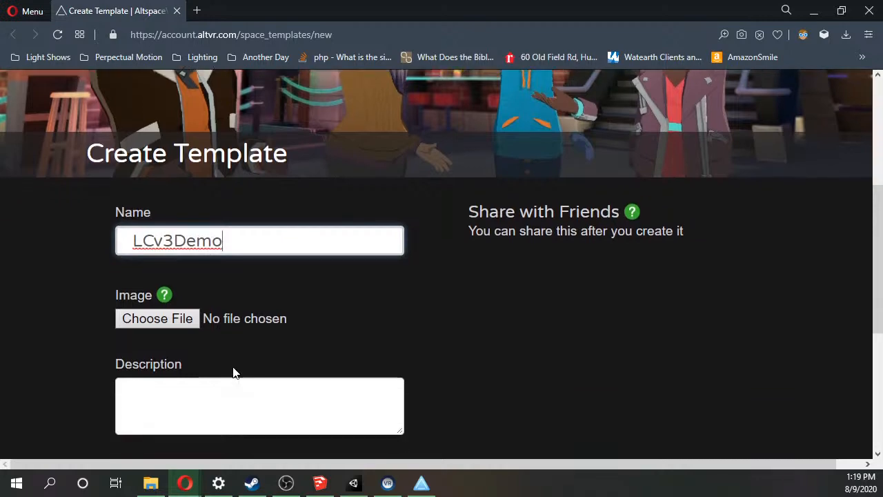
left_click(157, 318)
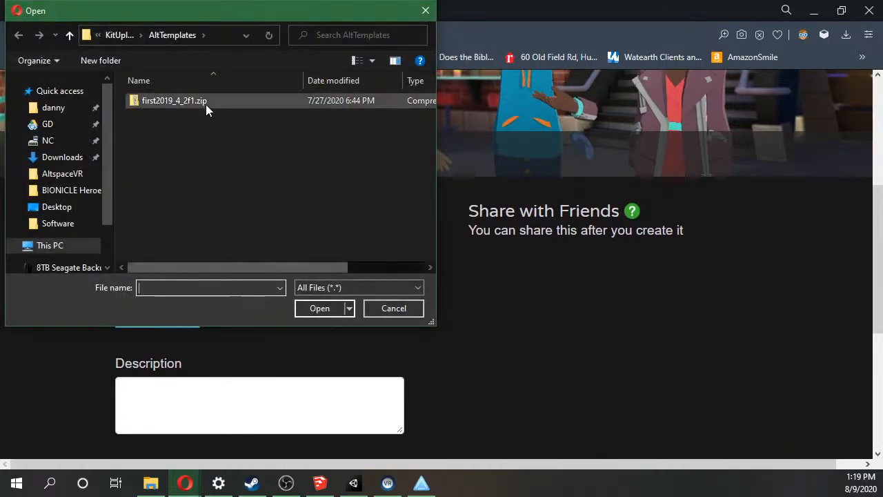
left_click(378, 311)
Enter the description "Demonstrating how to upload a Sketchup Model" and create the template.
scroll(347, 310, "down", 1)
scroll(346, 310, "down", 1)
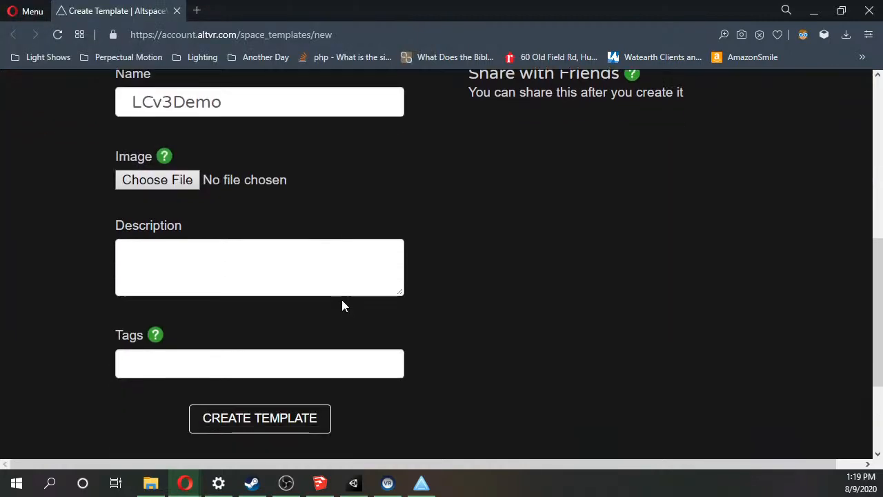
left_click(200, 268)
scroll(201, 269, "down", 2)
scroll(201, 275, "up", 1)
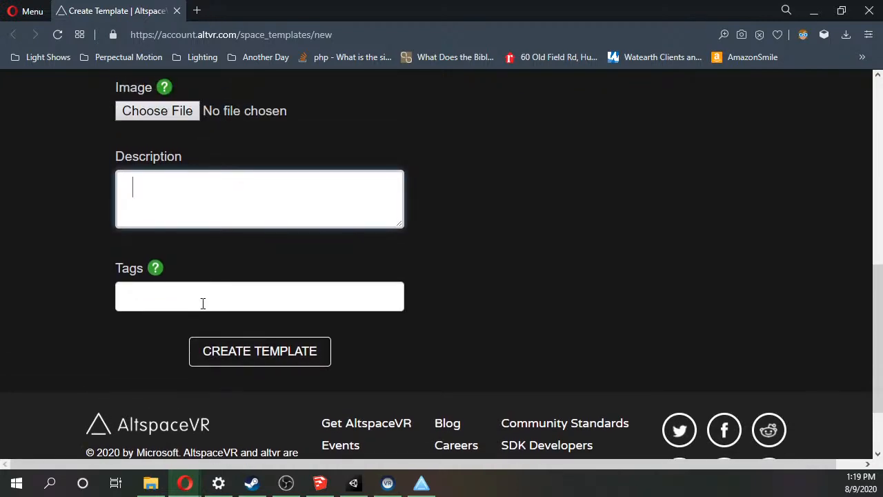
type("Demonstratin")
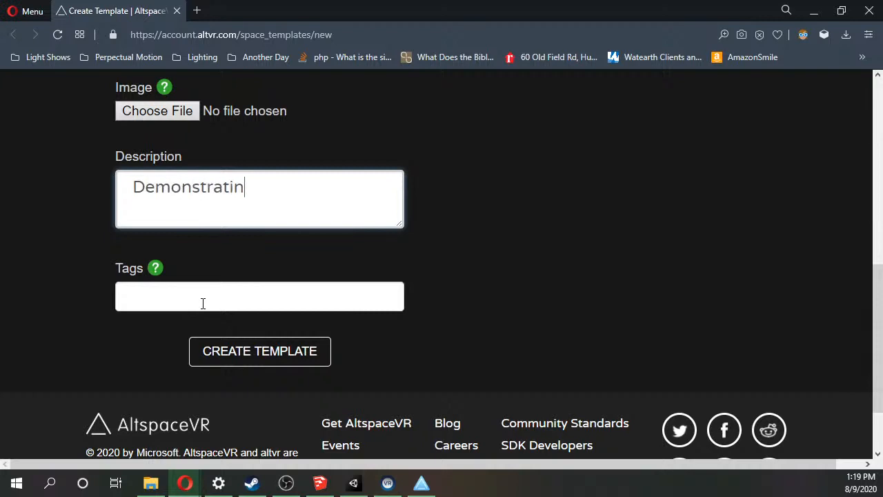
type("g how to uploa")
type("d an")
key("BackSpace")
key("BackSpace")
type("Sketchy")
key("BackSpace")
type("up Model")
left_click(239, 348)
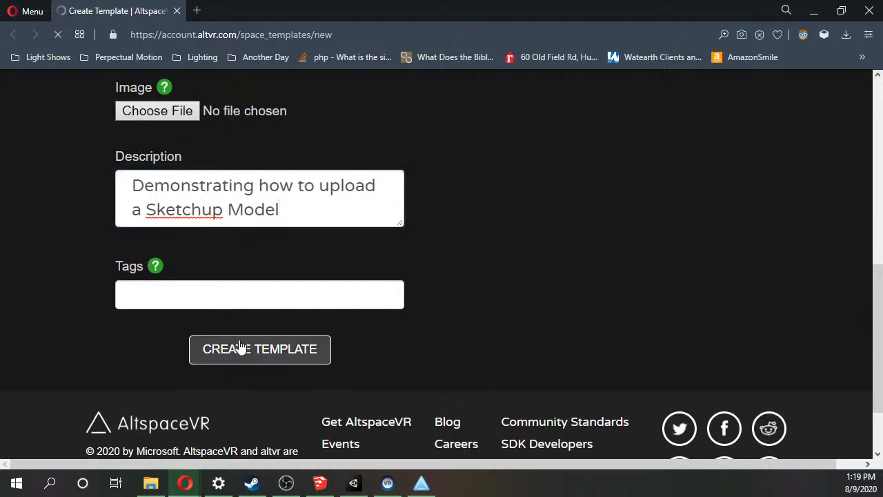
Open the new template's edit page and examine its zip upload and Zip Unity Version options.
scroll(242, 320, "down", 5)
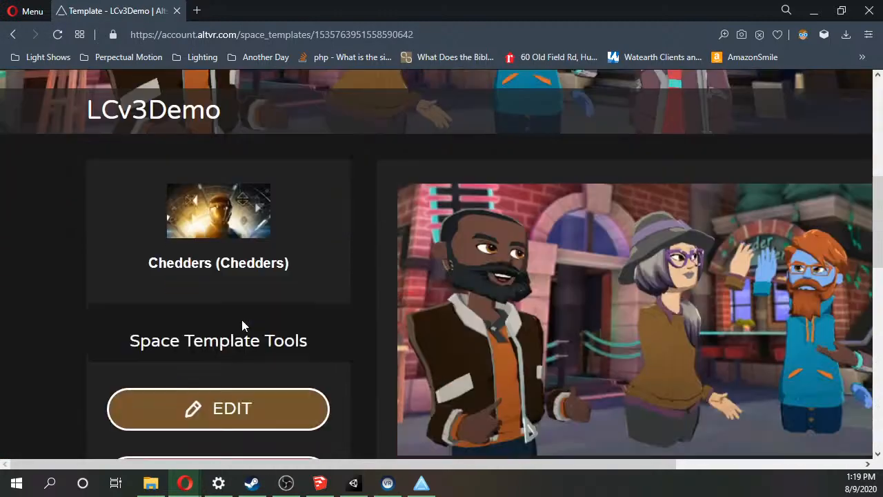
scroll(242, 320, "down", 2)
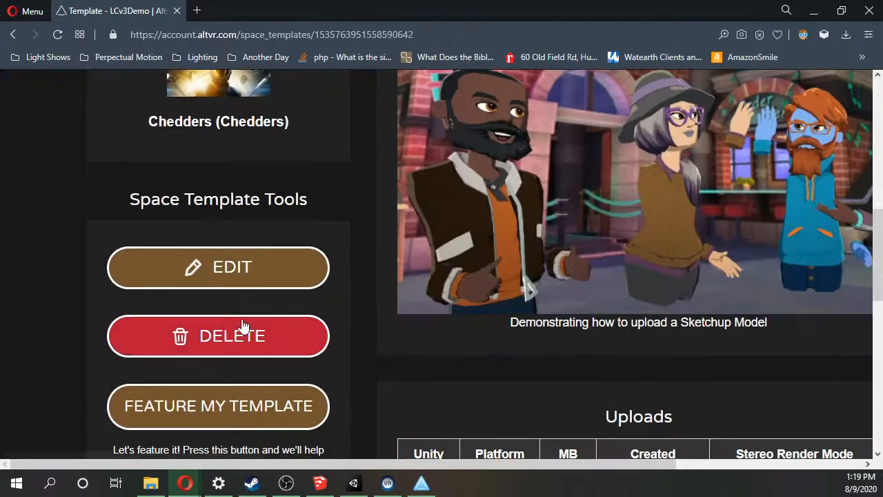
left_click(223, 270)
scroll(224, 272, "down", 6)
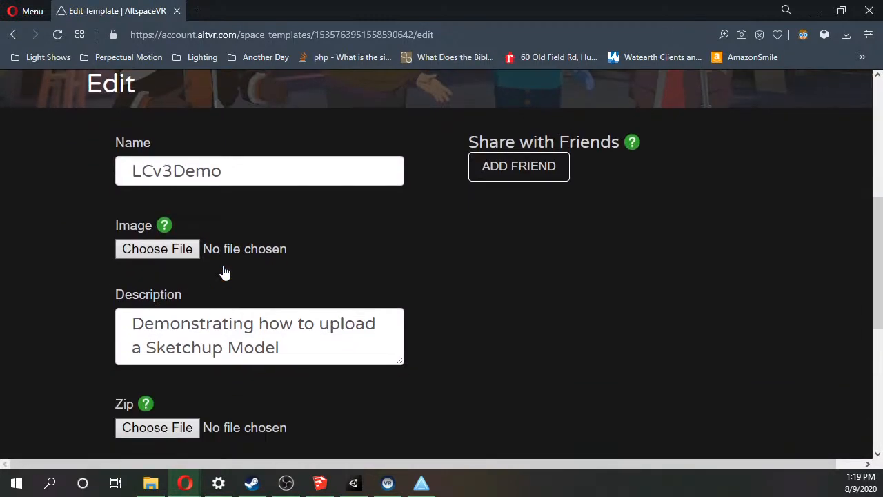
scroll(207, 271, "down", 1)
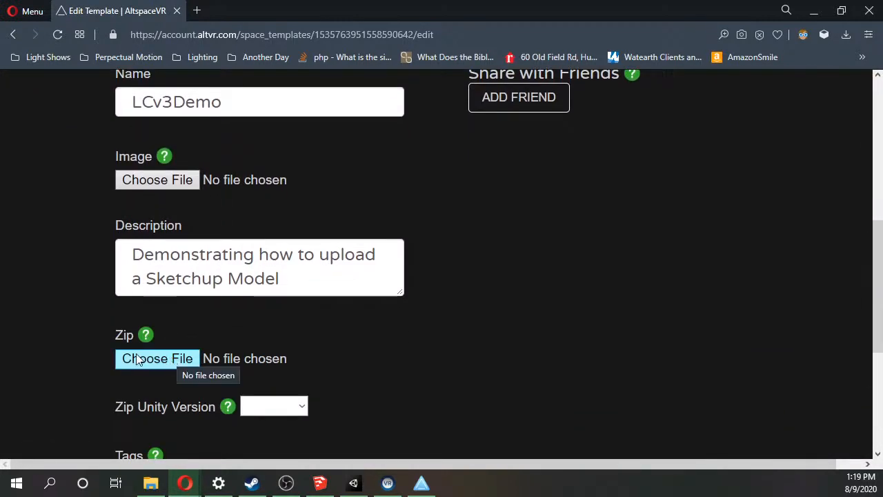
scroll(278, 347, "down", 1)
left_click(279, 339)
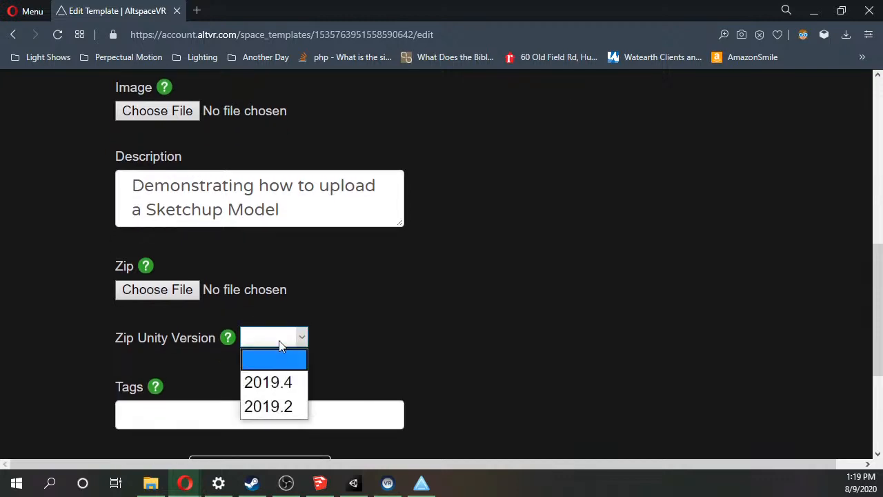
scroll(321, 317, "down", 2)
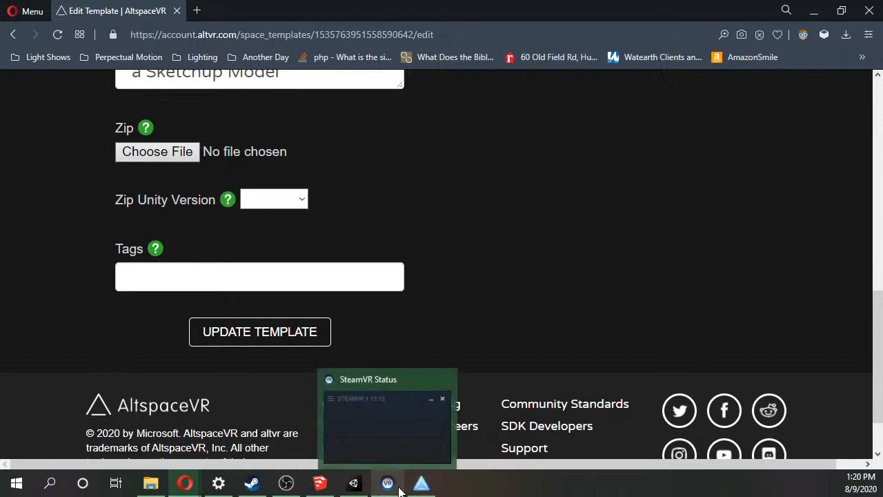
Switch back to Unity, reload the account's templates and choose LCv3Demo as the selected template.
mouse_move(408, 490)
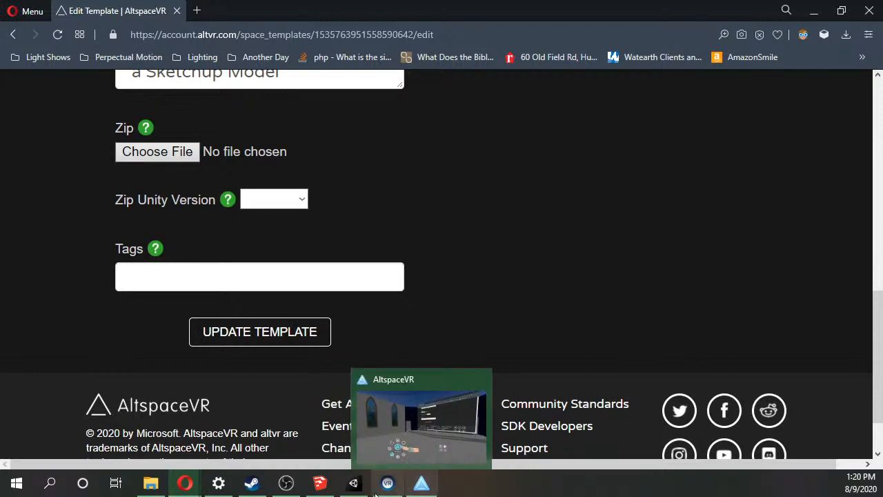
mouse_move(318, 486)
mouse_move(288, 484)
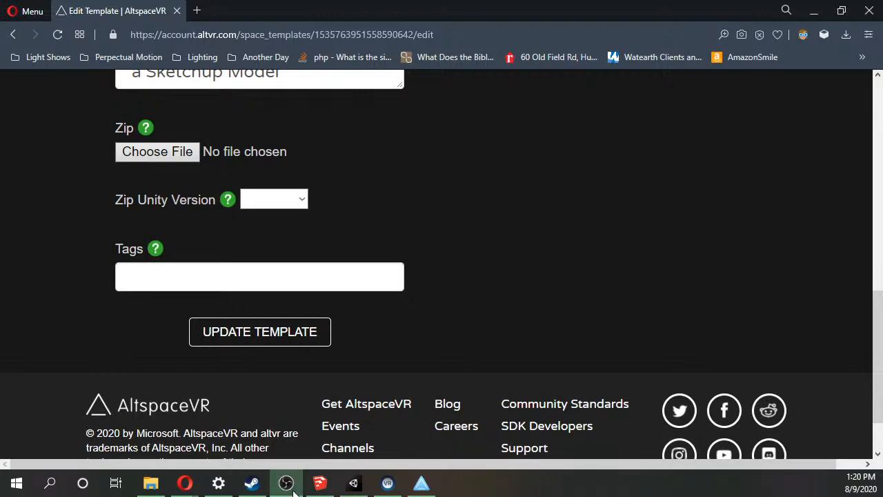
left_click(354, 483)
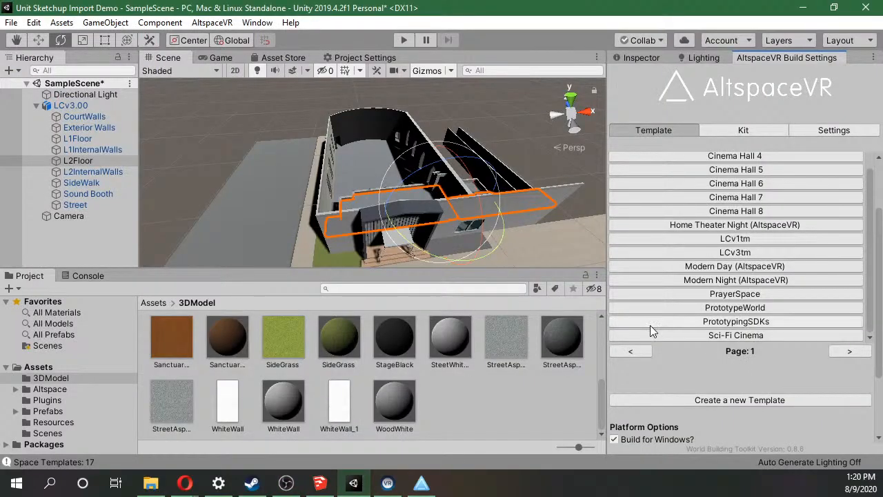
scroll(802, 173, "up", 1)
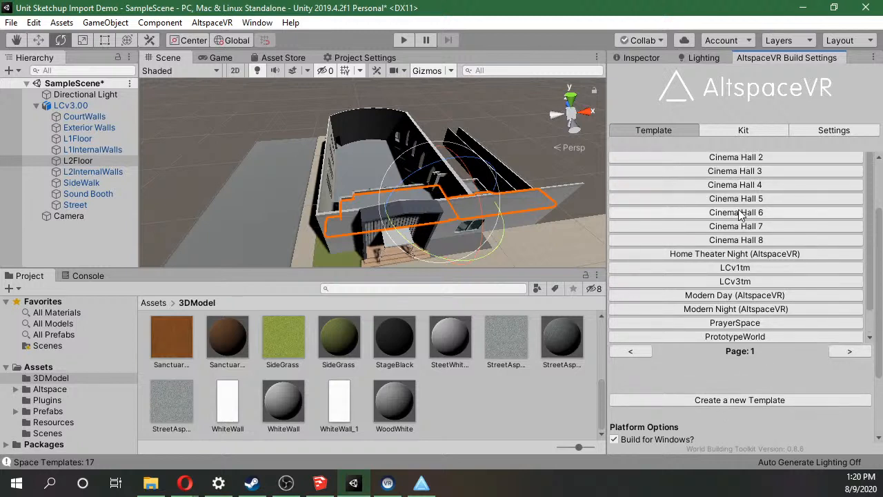
scroll(880, 239, "up", 3)
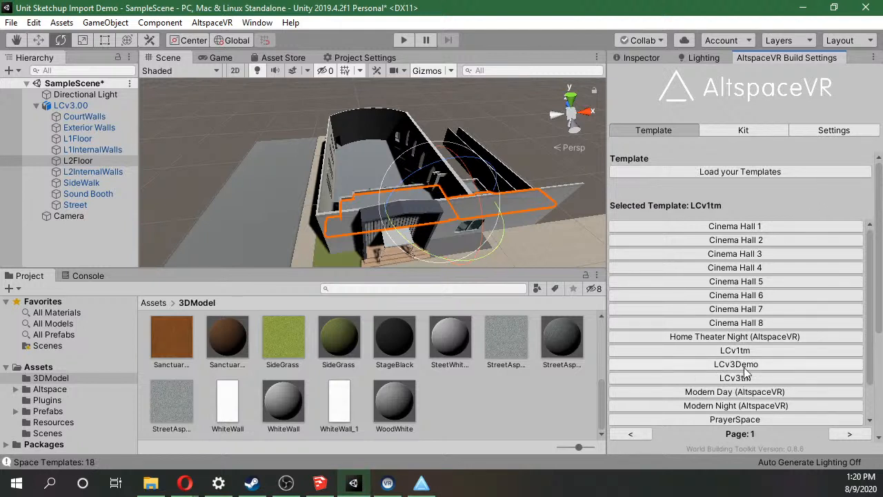
left_click(747, 364)
Start a template build for Windows and Android without uploading, and set the save location to the project's Assets folder.
scroll(669, 357, "down", 1)
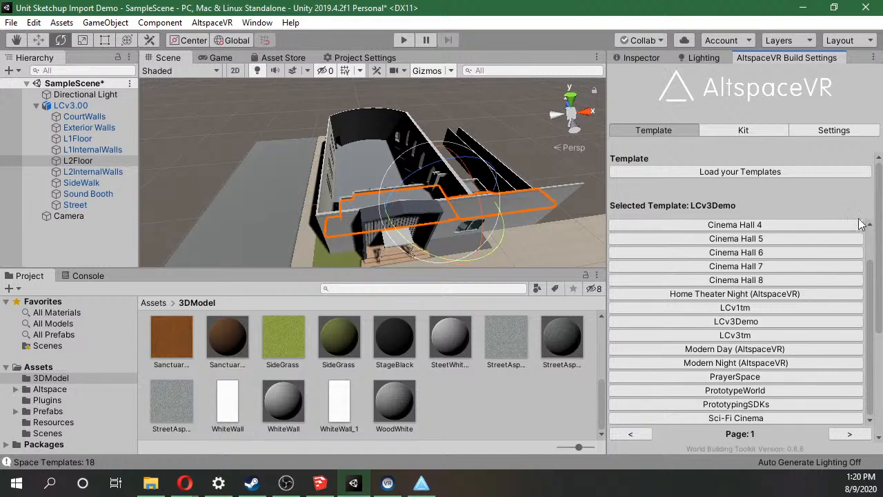
left_click_drag(877, 274, 876, 345)
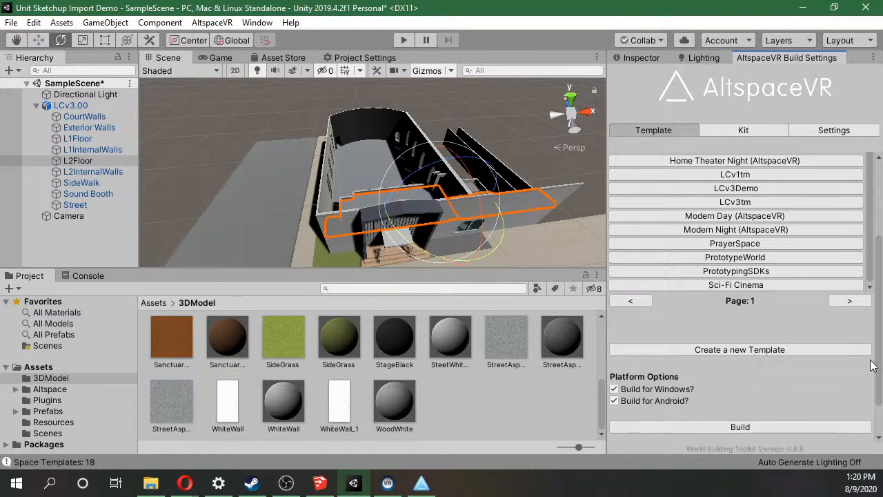
left_click_drag(876, 363, 875, 391)
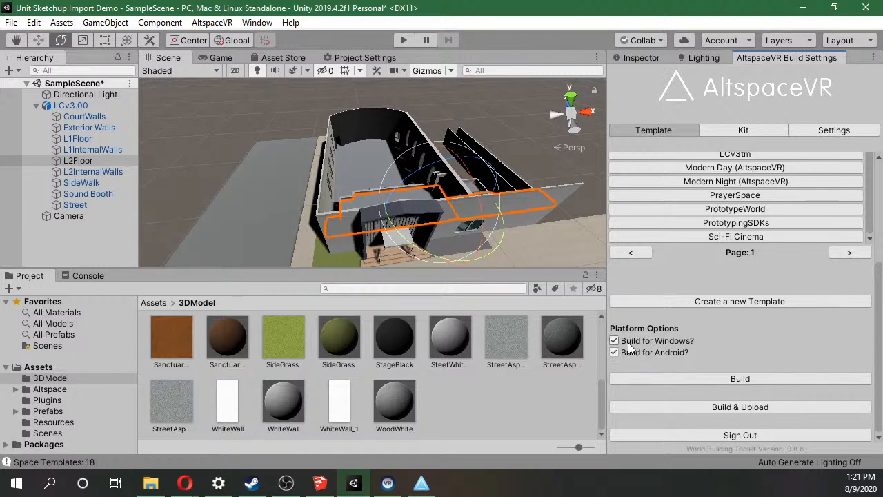
left_click(676, 382)
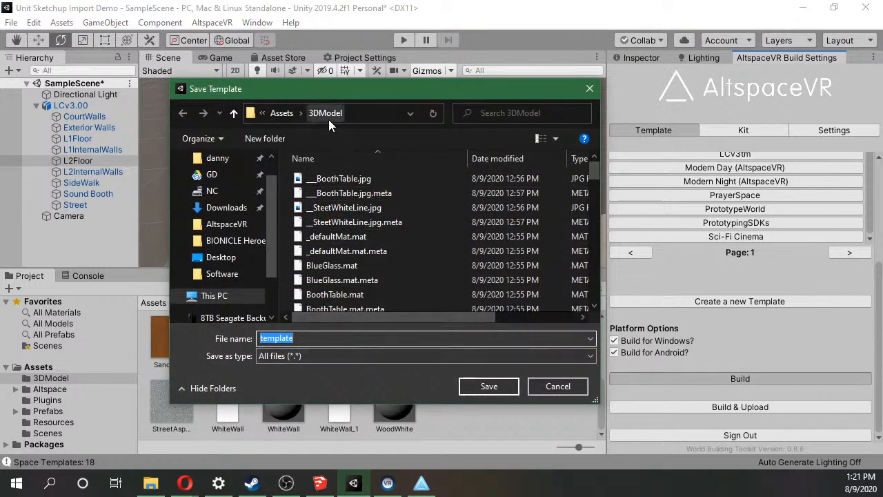
scroll(336, 283, "down", 15)
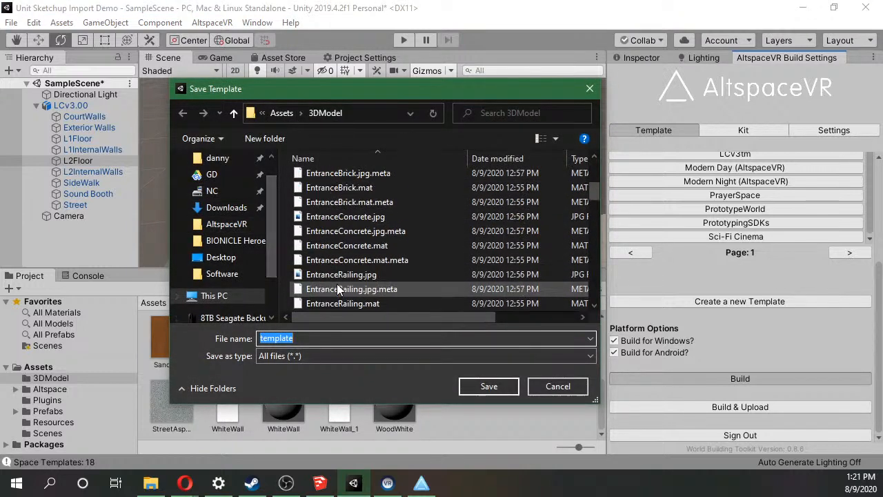
left_click(279, 115)
scroll(388, 301, "down", 1)
scroll(386, 296, "up", 1)
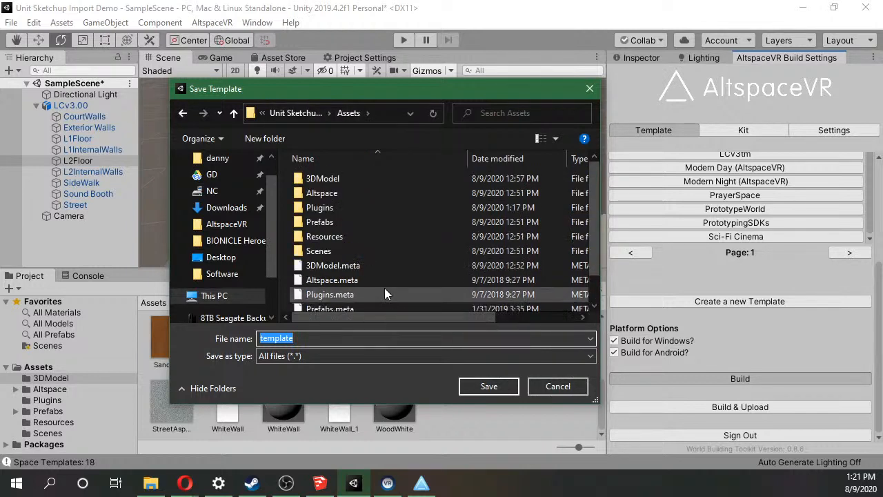
Create a folder named AltTemplates inside Assets and open it as the save location.
right_click(295, 271)
mouse_move(238, 399)
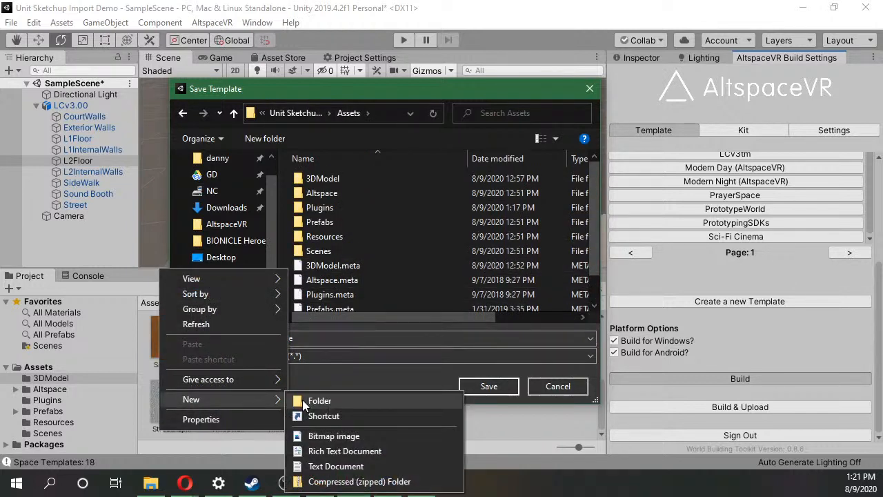
left_click(314, 400)
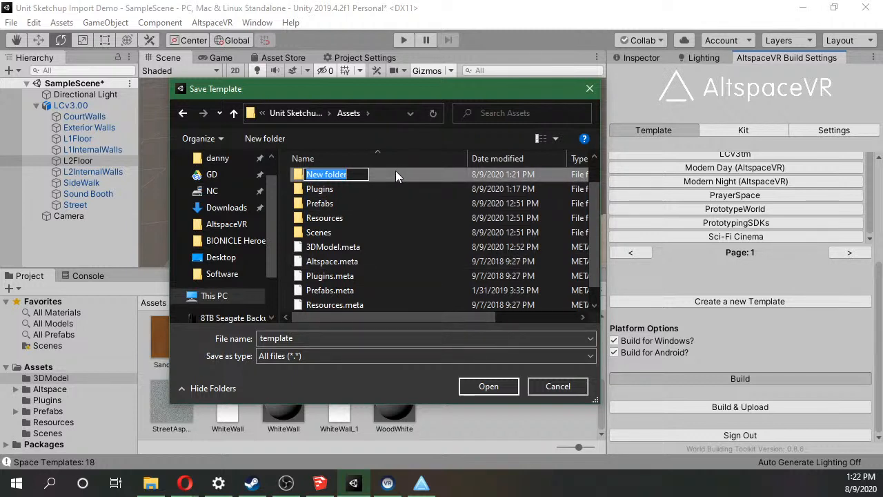
type("Alt")
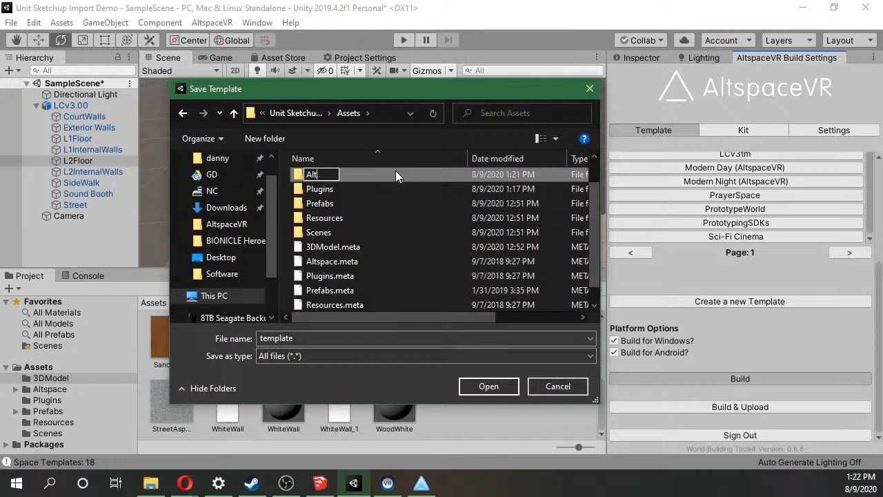
type("Templates")
key("Return")
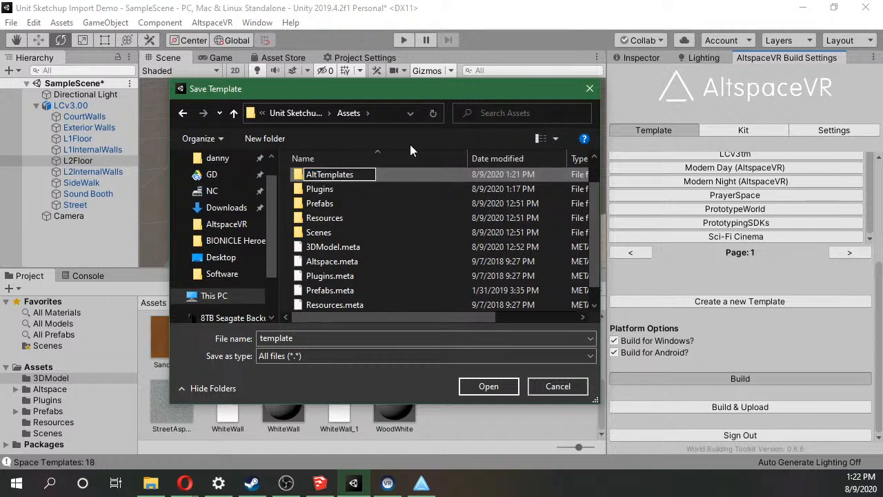
double_click(385, 174)
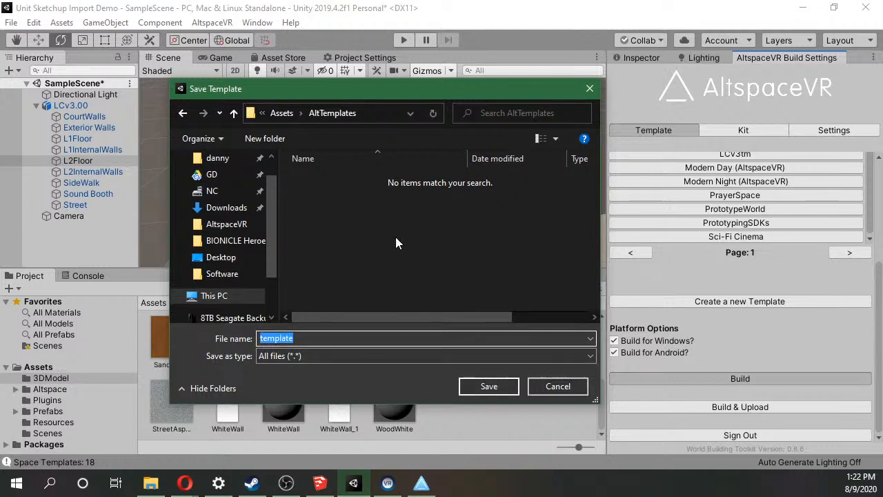
Save the template build under the file name LCv3Demo in the AltTemplates folder.
type("LC")
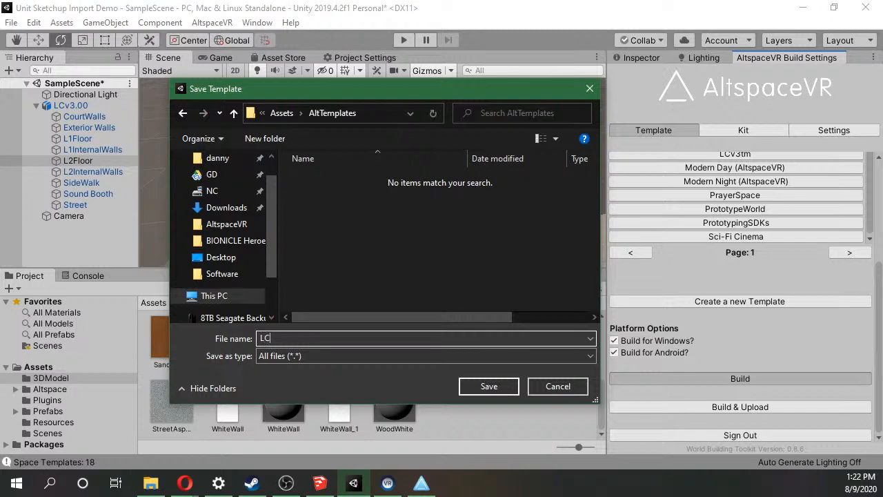
type("v3Demo")
left_click(490, 381)
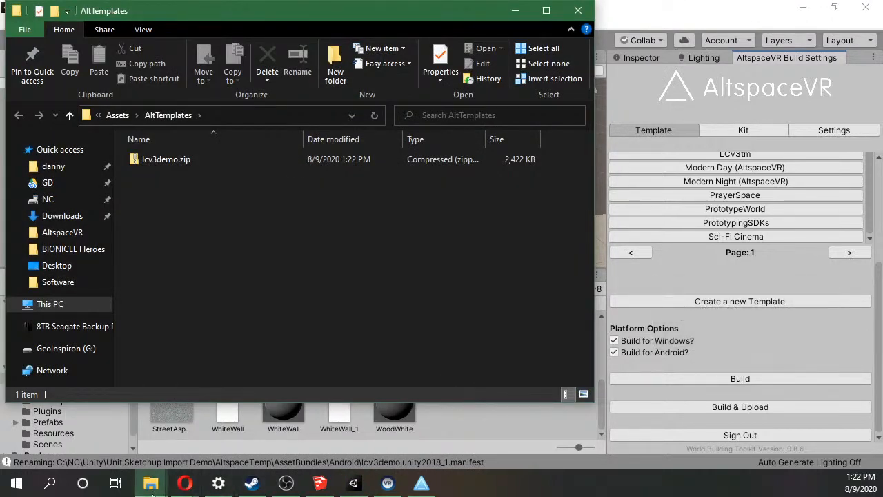
mouse_move(184, 482)
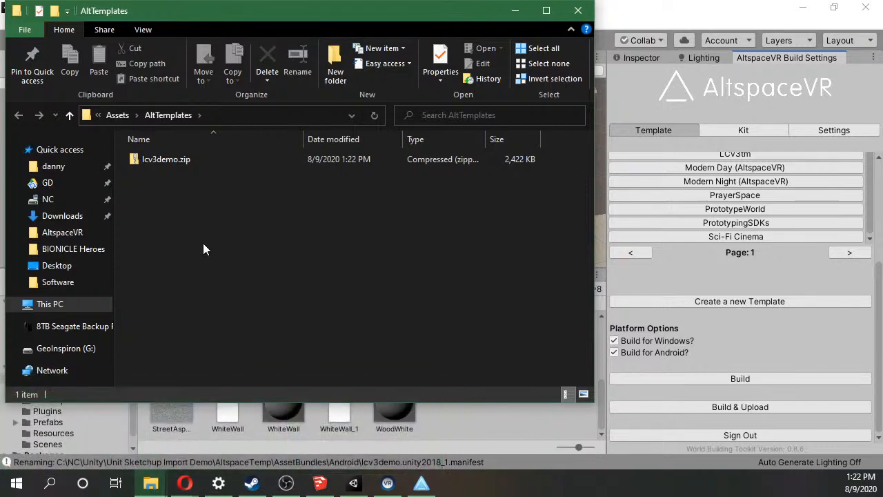
Switch to the Edit Template page in Opera and attach lcv3demo.zip from the AltTemplates folder as the template's zip.
left_click(188, 164)
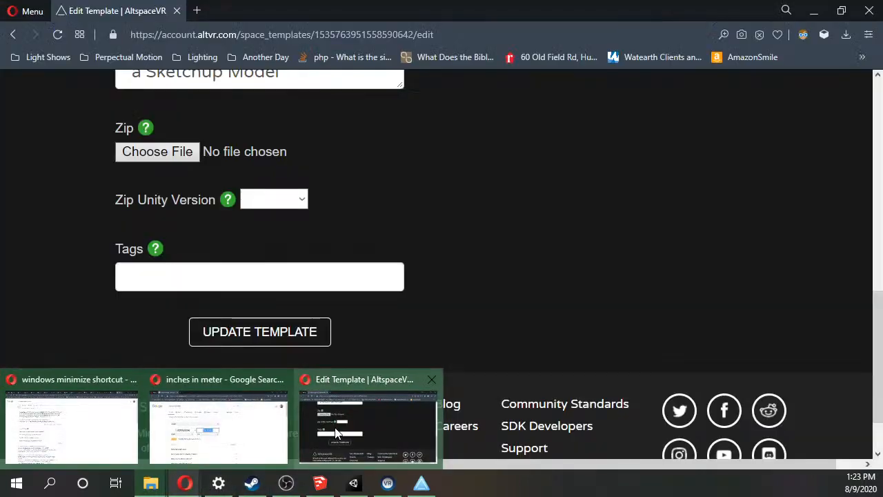
left_click(336, 433)
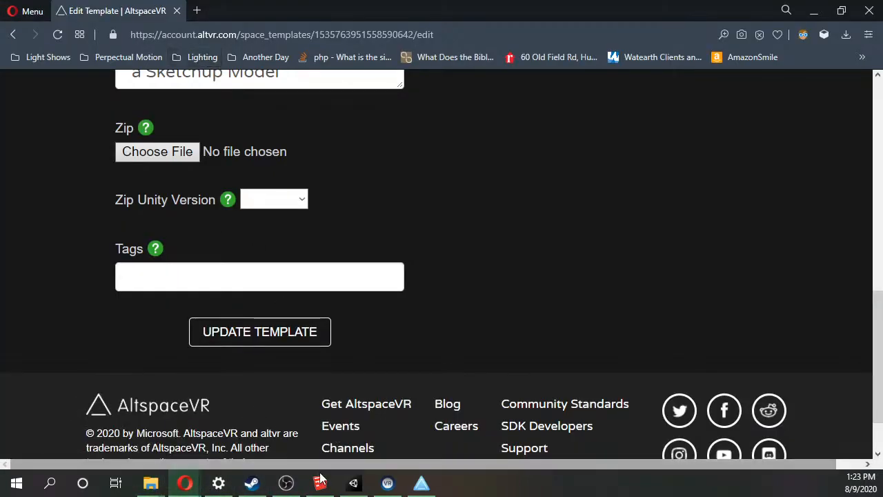
mouse_move(151, 483)
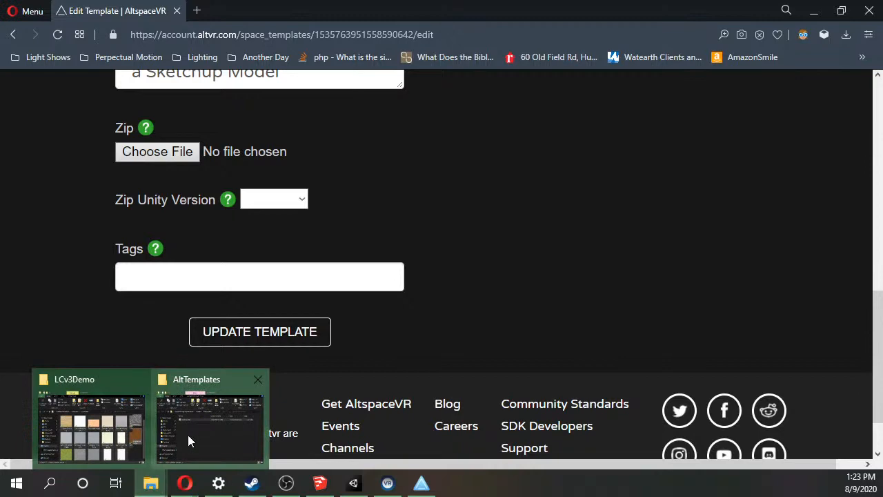
left_click(189, 437)
left_click_drag(287, 10, 749, 58)
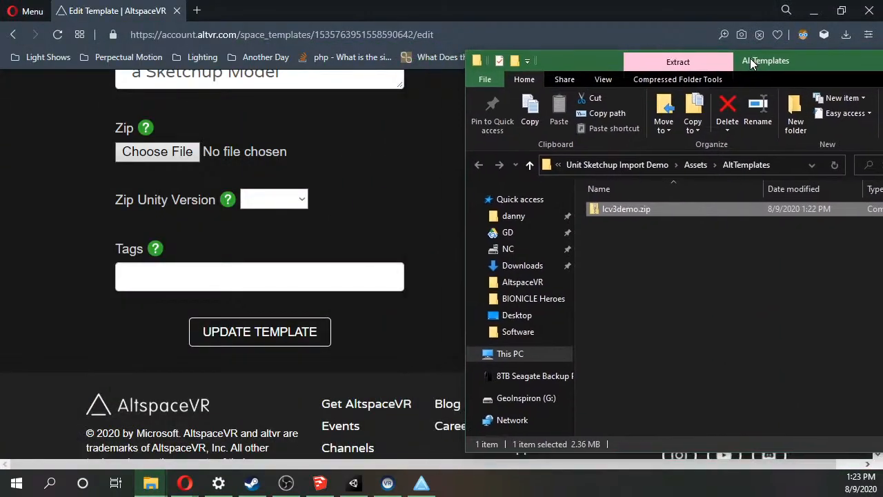
left_click_drag(739, 207, 176, 151)
Set the template's Zip Unity Version to 2019.4.
scroll(288, 329, "up", 3)
scroll(287, 324, "down", 1)
left_click(289, 336)
left_click(283, 381)
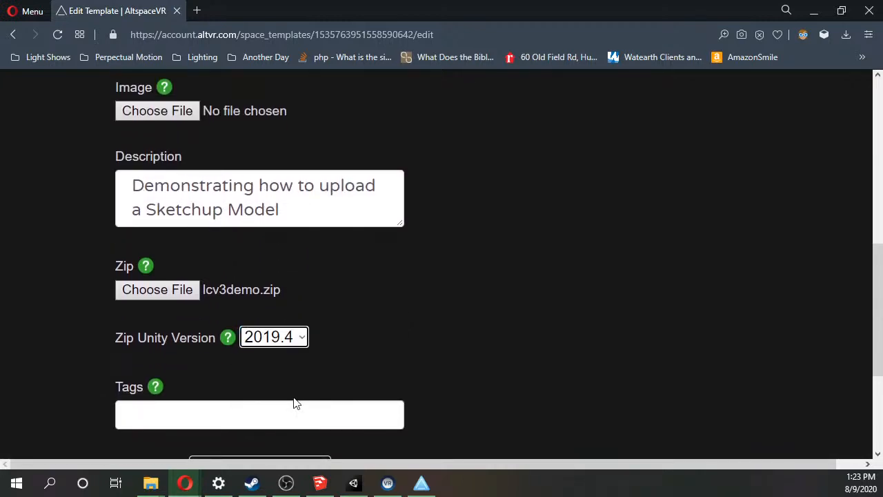
scroll(286, 390, "down", 1)
left_click(272, 349)
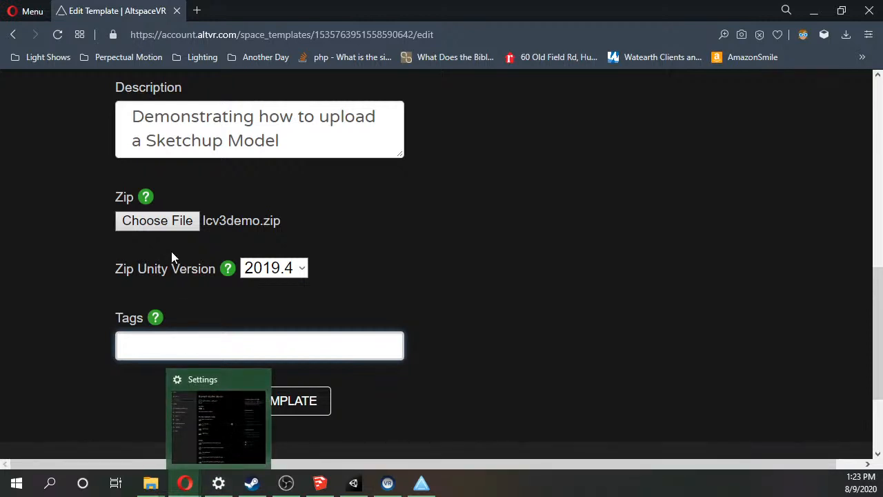
Review the LCv3Demo template's name, description, zip and Unity version, and submit the template update.
left_click(420, 487)
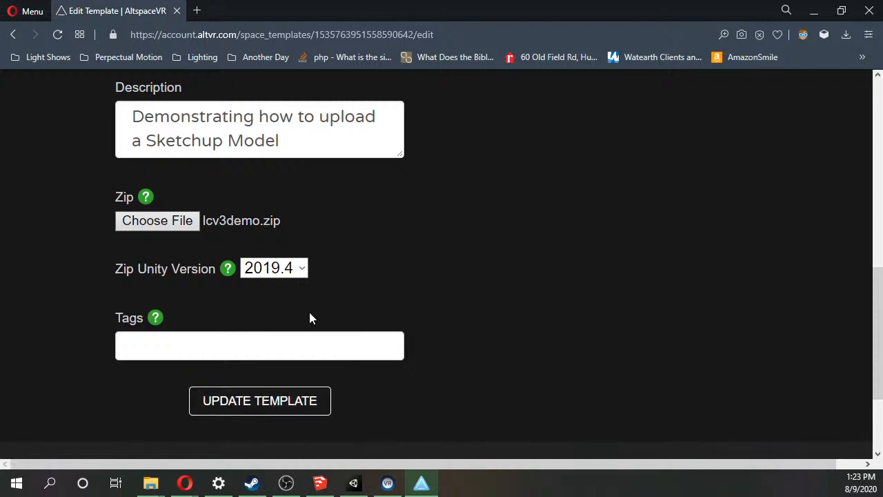
scroll(290, 314, "up", 7)
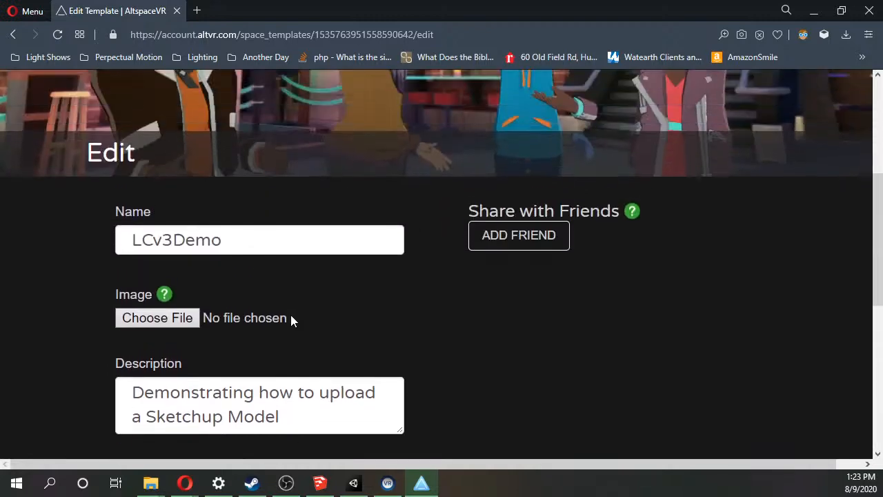
scroll(291, 314, "down", 4)
scroll(291, 321, "down", 3)
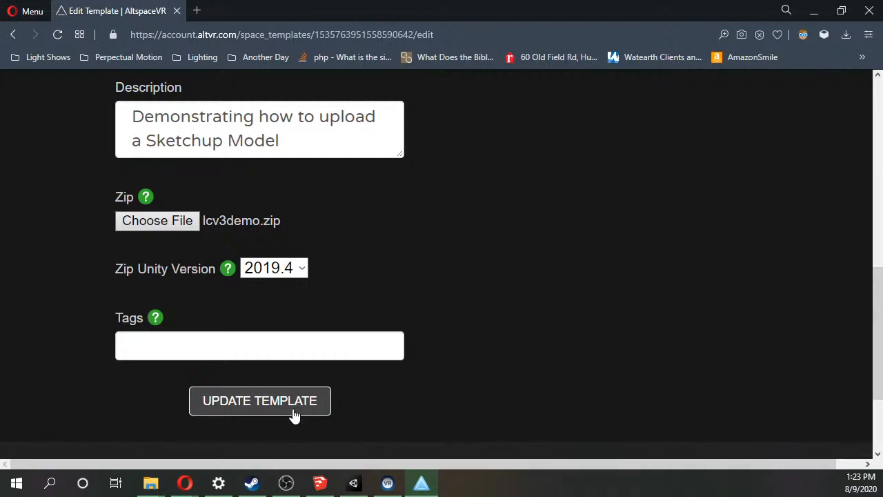
scroll(294, 414, "up", 4)
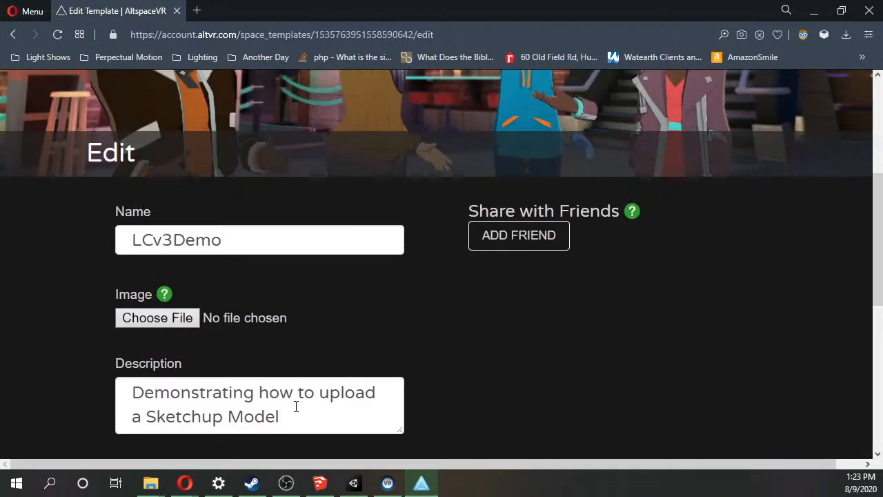
scroll(295, 407, "down", 4)
left_click(279, 407)
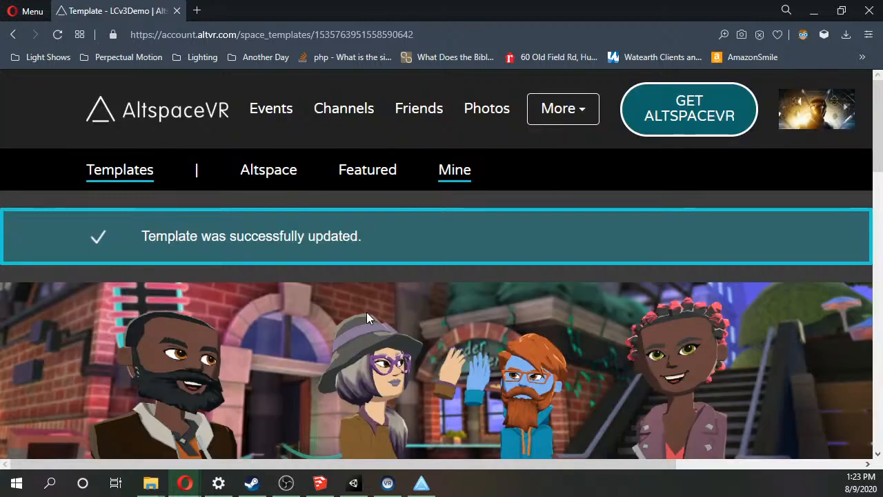
Examine the Uploads table on the LCv3Demo template page for the Android and PC upload sizes.
scroll(345, 316, "down", 2)
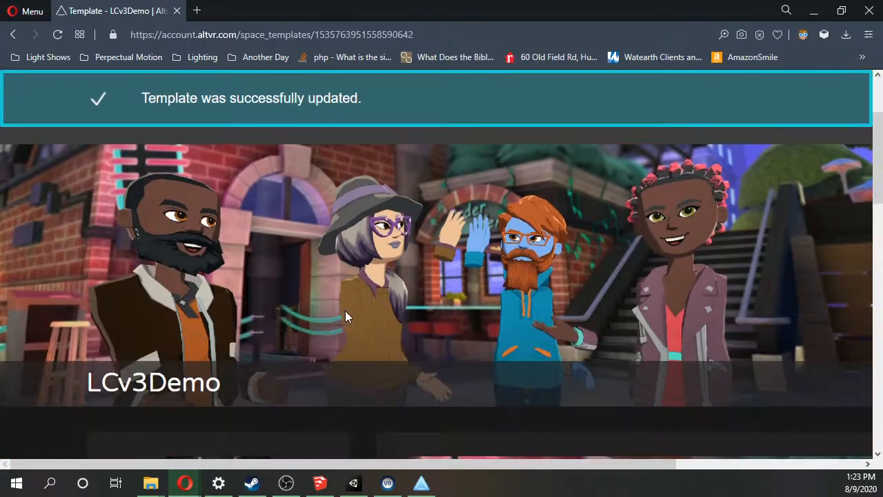
scroll(345, 316, "down", 5)
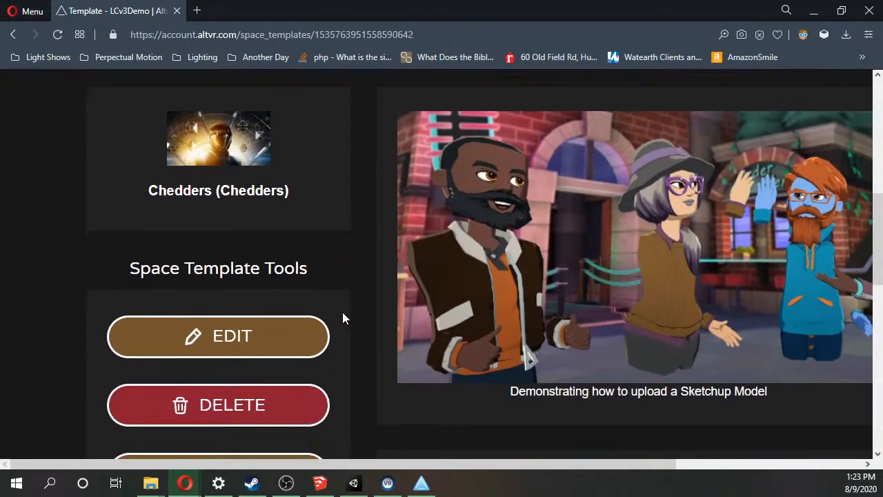
scroll(343, 318, "down", 1)
scroll(345, 318, "down", 3)
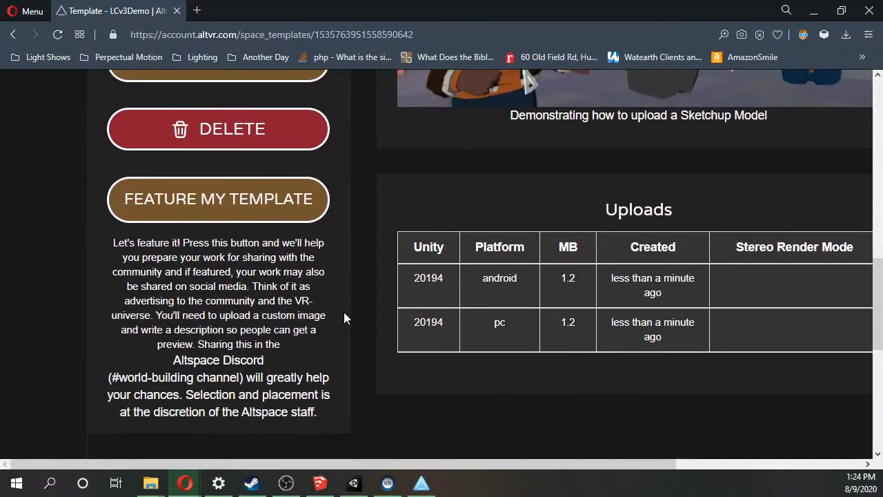
scroll(345, 317, "up", 1)
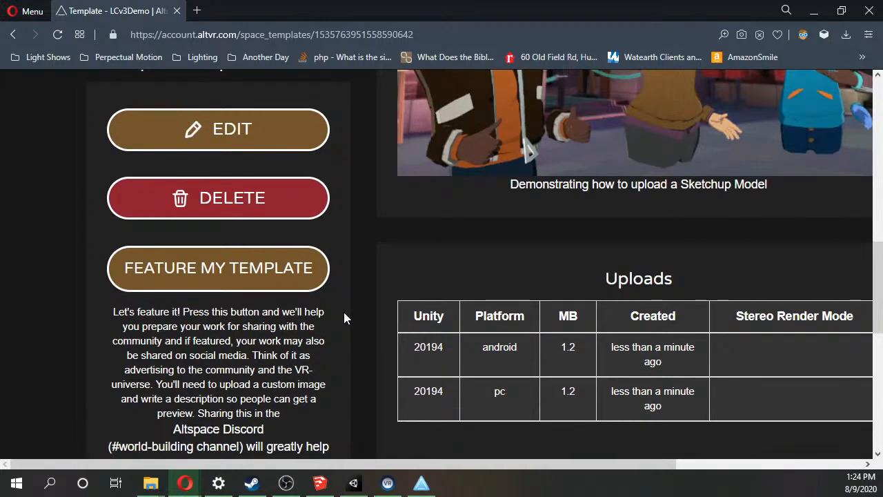
scroll(344, 316, "up", 2)
scroll(347, 316, "down", 4)
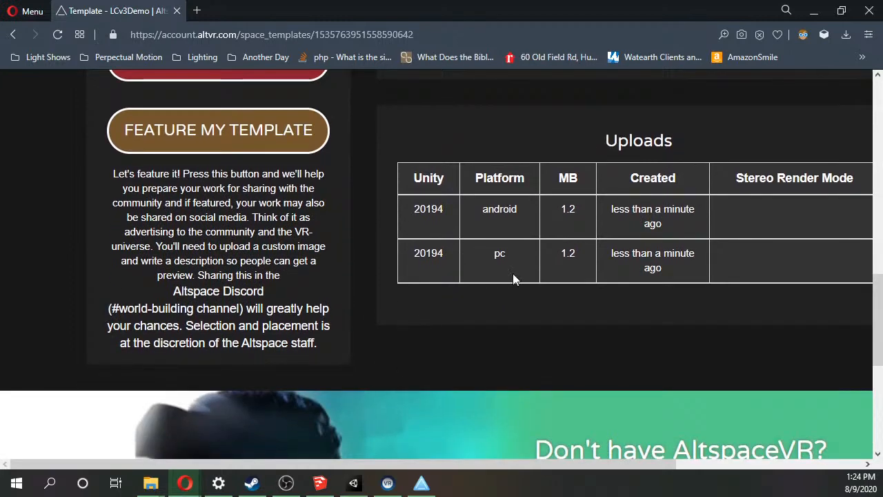
scroll(538, 262, "right", 4)
left_click_drag(307, 210, 335, 211)
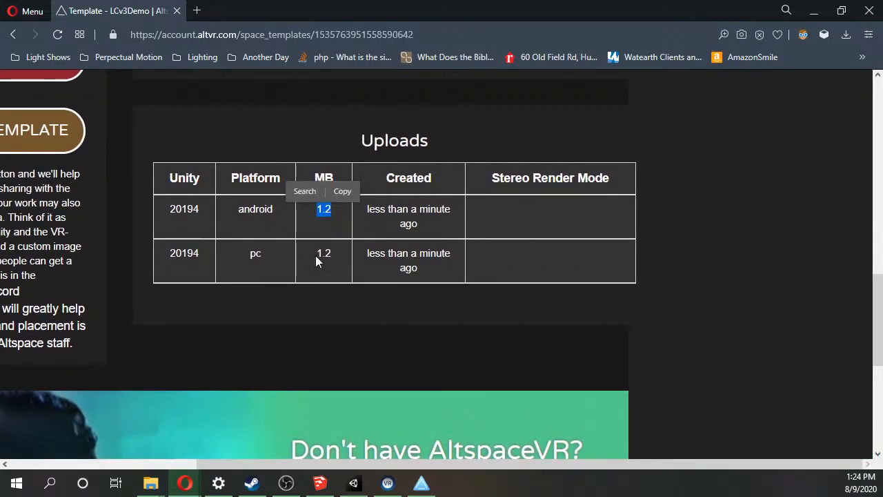
left_click_drag(316, 256, 343, 254)
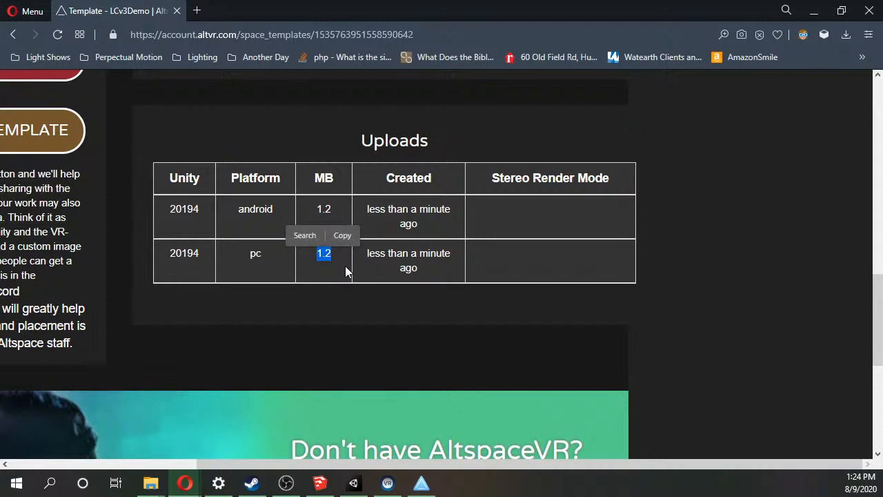
left_click(345, 271)
left_click_drag(317, 255, 338, 253)
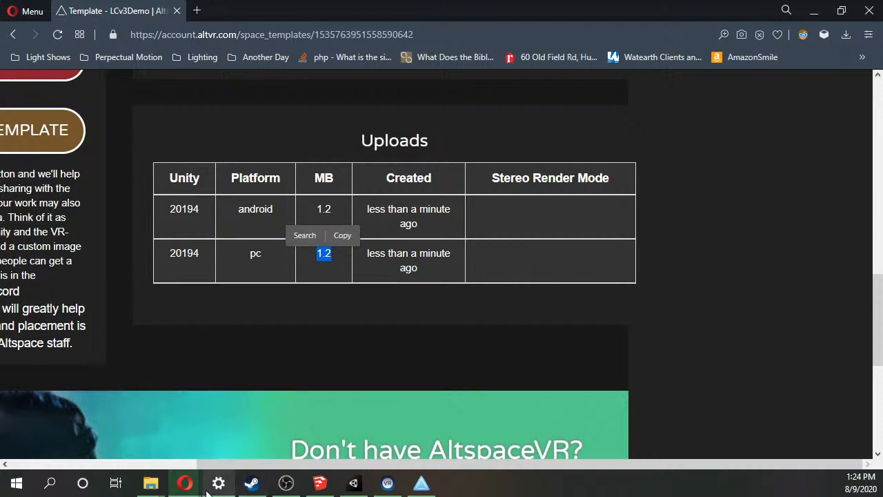
Check the size of lcv3demo.zip in the AltTemplates folder in File Explorer, and return to the template page.
mouse_move(150, 483)
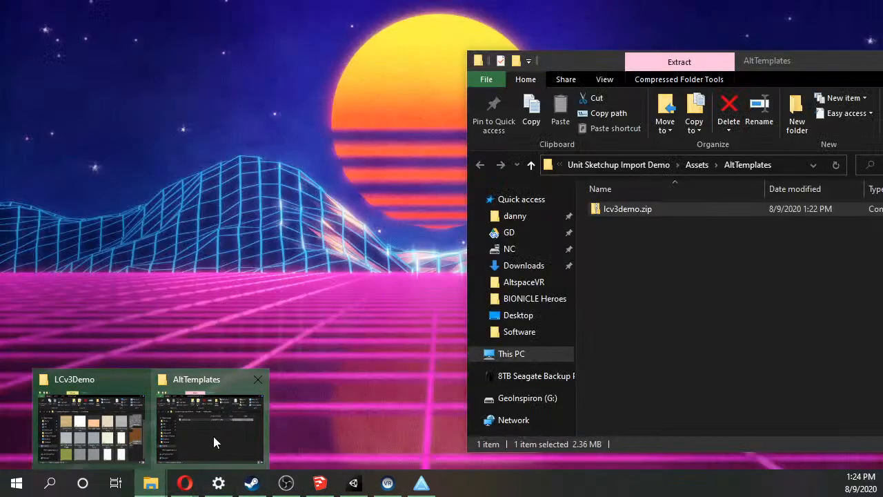
left_click(214, 436)
left_click_drag(808, 56, 509, 59)
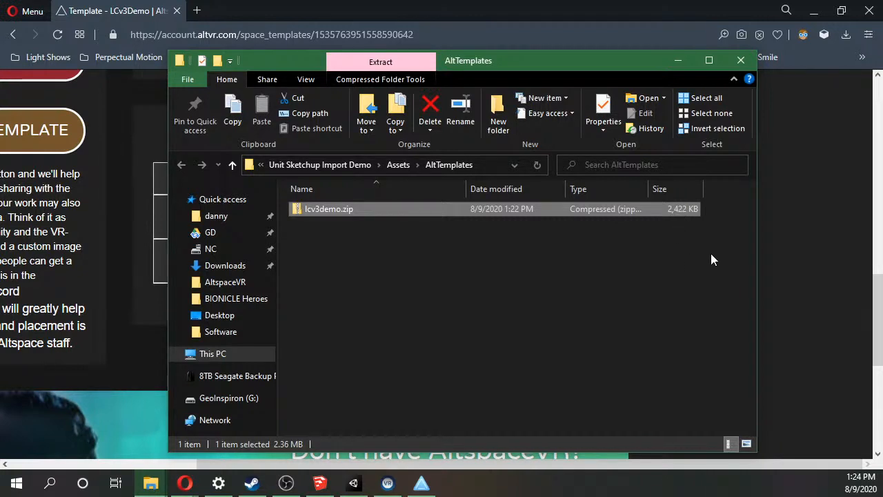
left_click(772, 242)
Look over the updated template page again, including its template tools and the Android upload size.
scroll(736, 247, "up", 2)
scroll(731, 248, "up", 4)
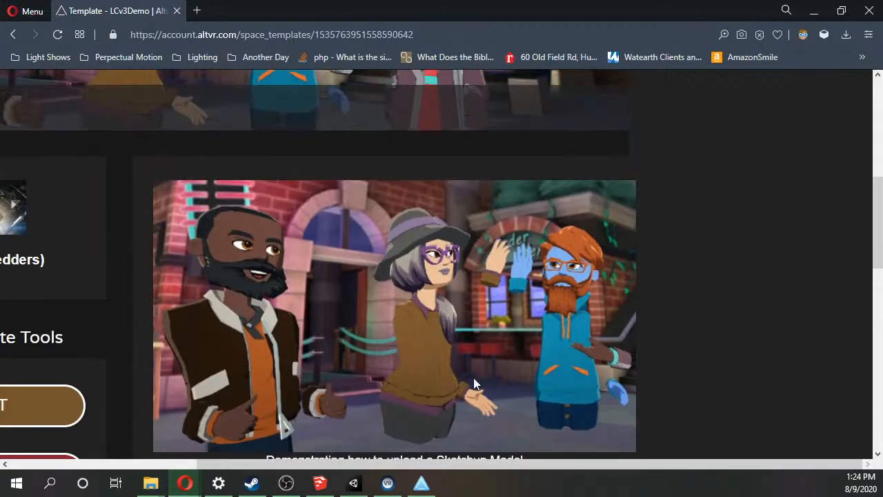
left_click_drag(257, 464, 66, 448)
scroll(173, 290, "down", 4)
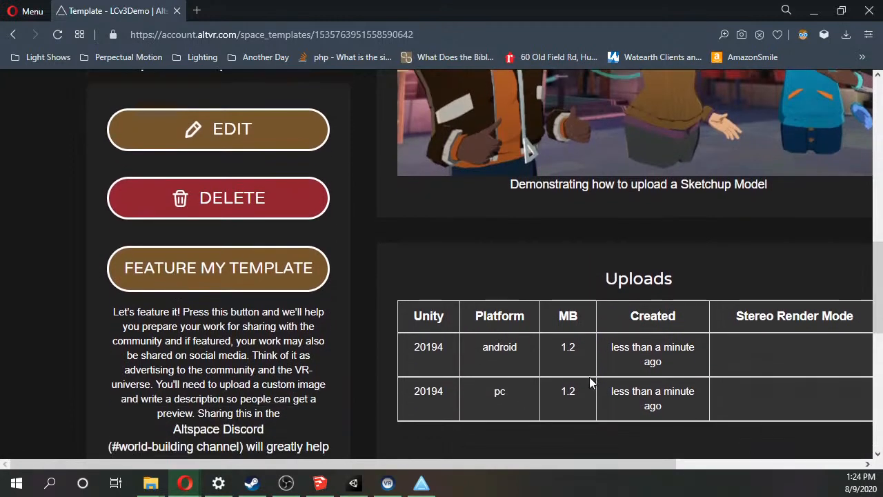
left_click_drag(579, 351, 543, 346)
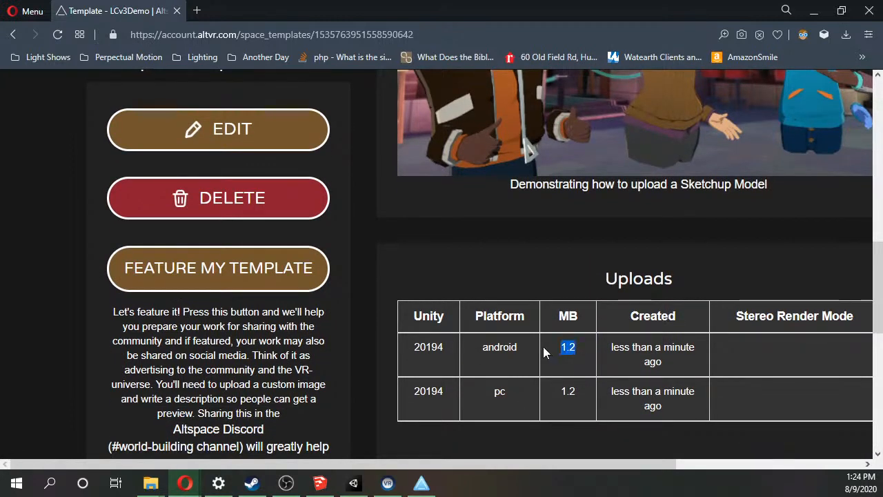
left_click(528, 226)
scroll(501, 227, "up", 8)
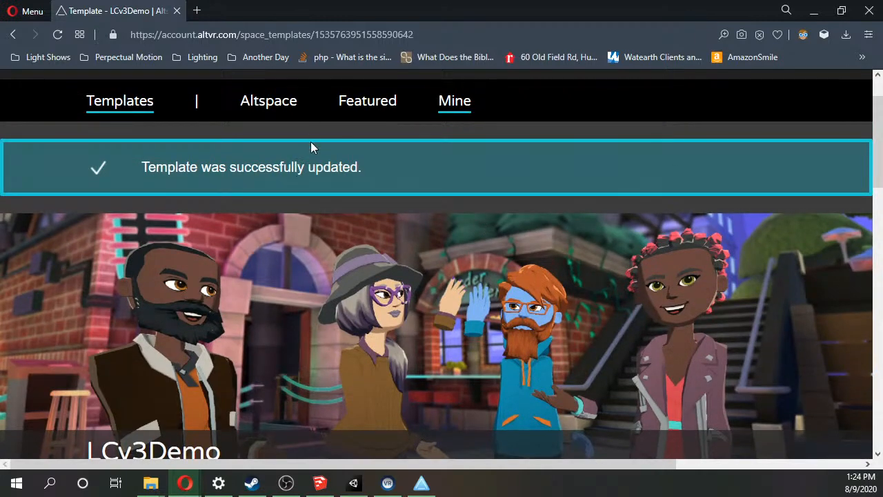
scroll(310, 147, "up", 1)
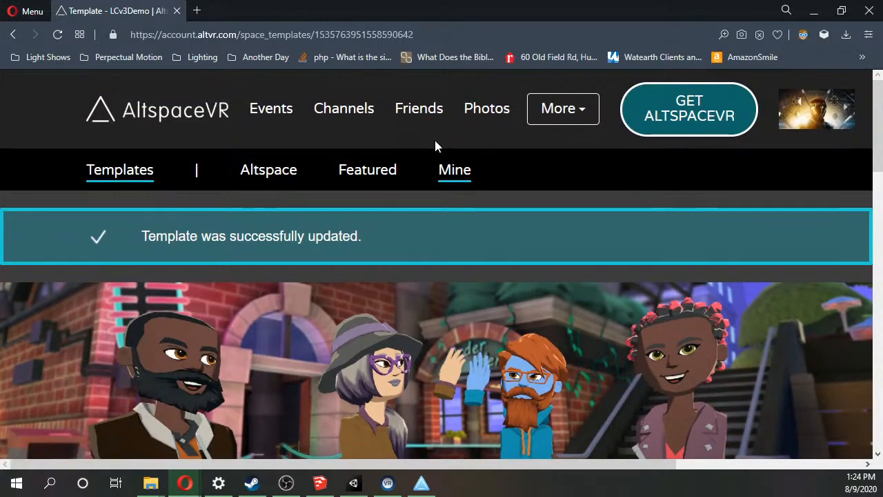
scroll(449, 191, "down", 8)
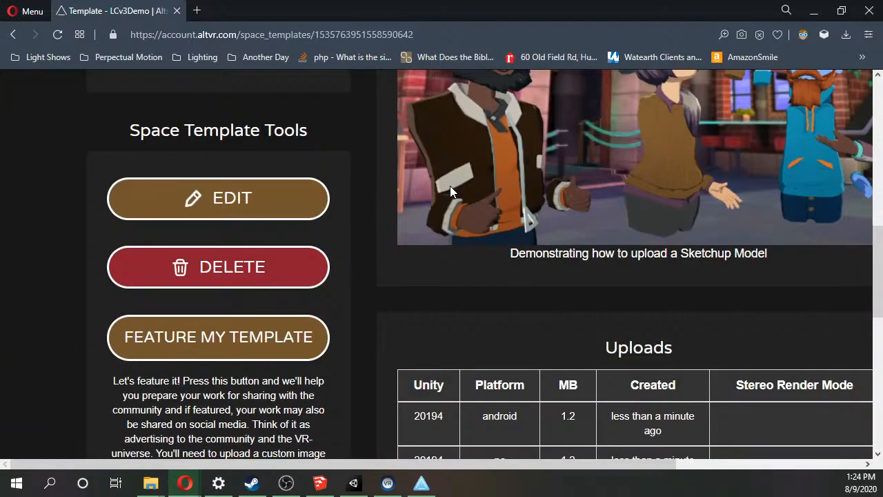
scroll(450, 192, "down", 4)
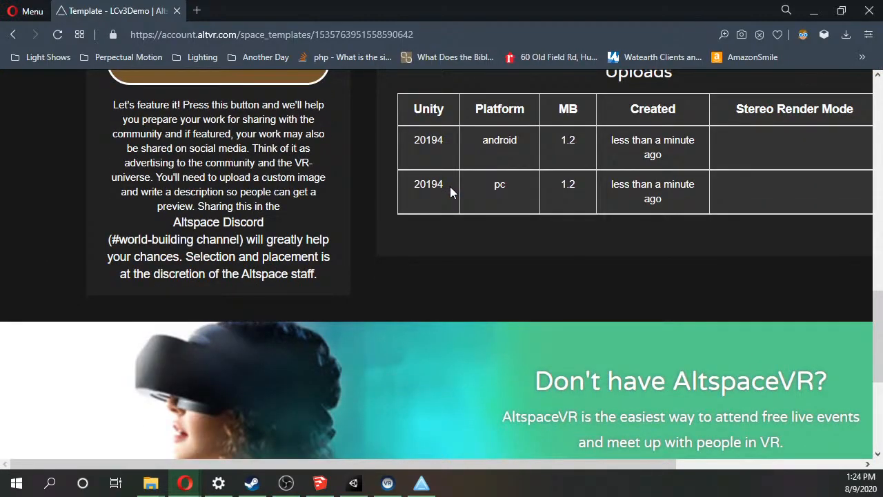
Go to the Worlds section of the AltspaceVR site and show My Worlds.
scroll(449, 192, "up", 10)
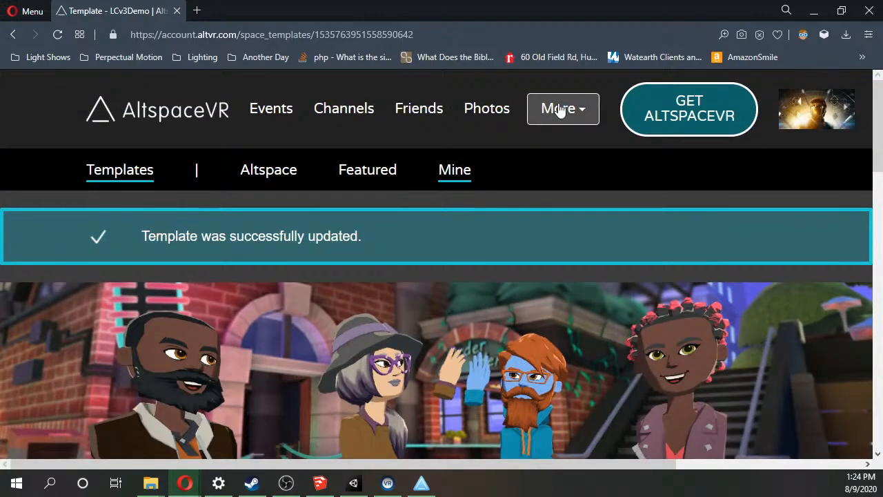
left_click(559, 110)
left_click(564, 176)
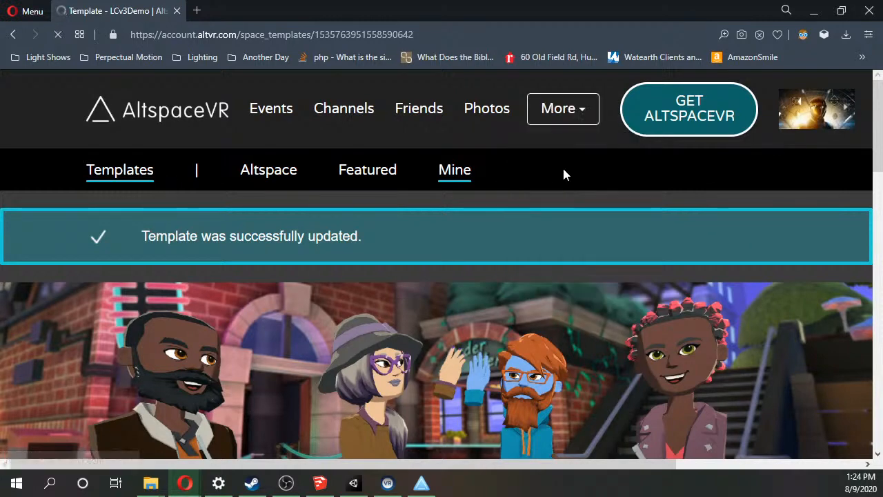
left_click(629, 176)
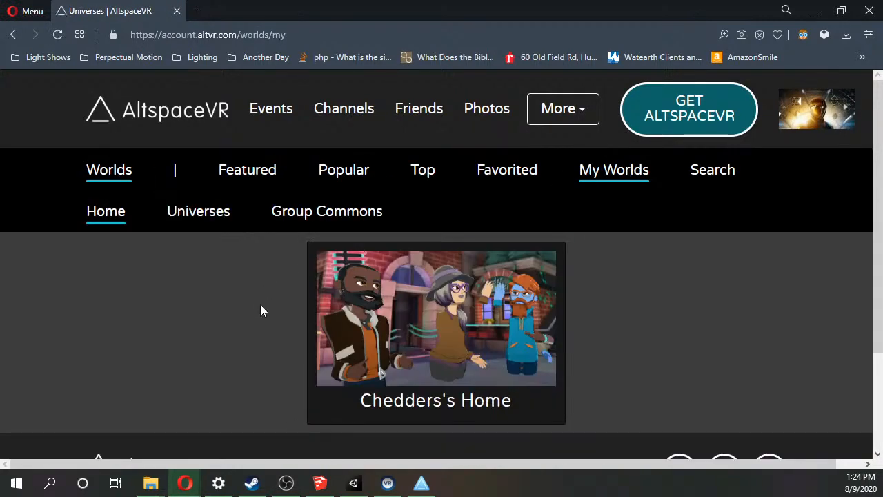
List the account's universes, open Prototyping (C) and go to its administrator controls.
left_click(200, 223)
scroll(577, 312, "down", 4)
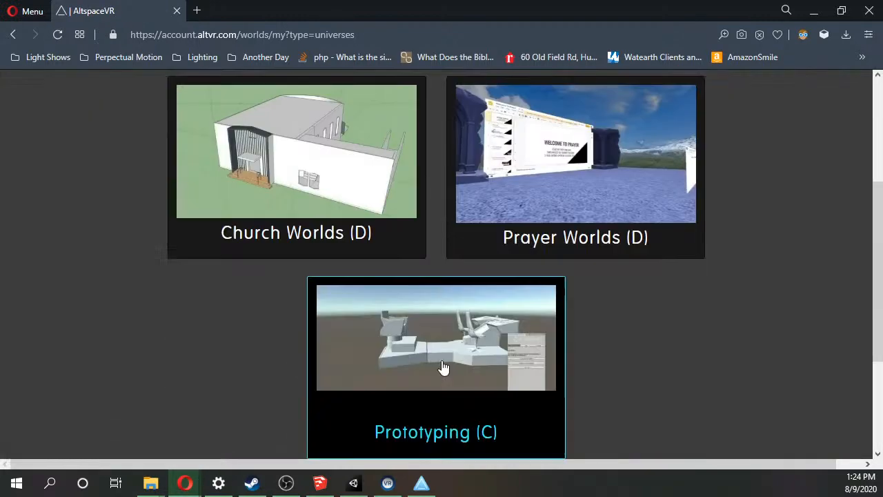
left_click(469, 307)
scroll(224, 286, "down", 5)
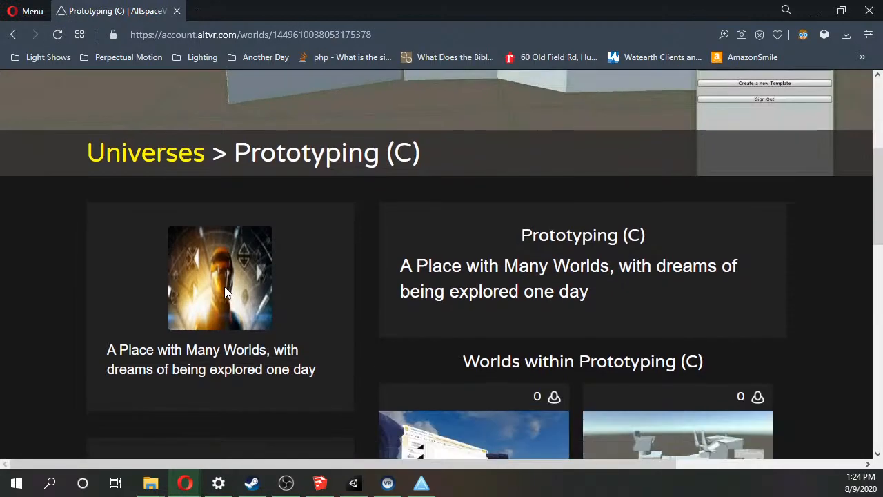
scroll(224, 287, "down", 1)
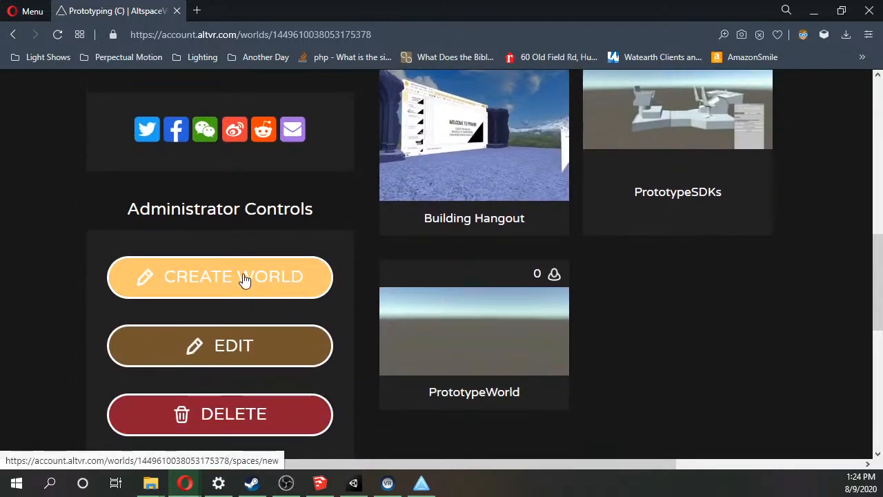
left_click(244, 280)
scroll(301, 310, "down", 4)
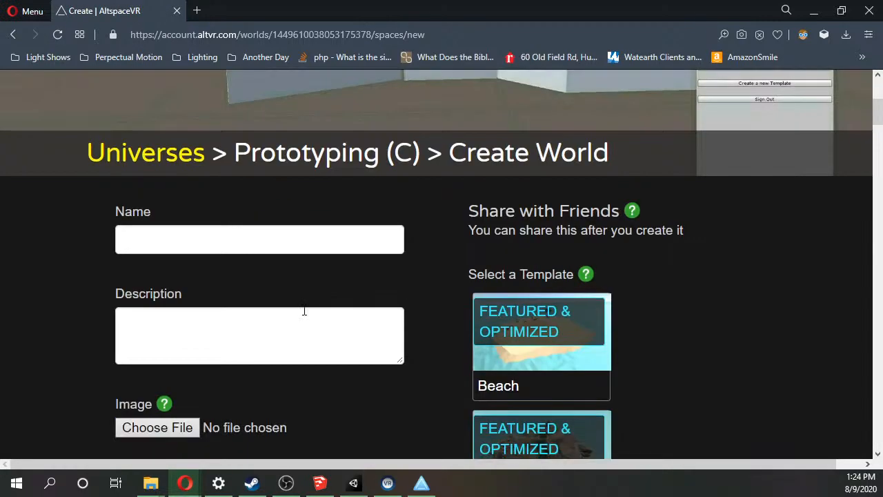
left_click(243, 230)
type("LCv")
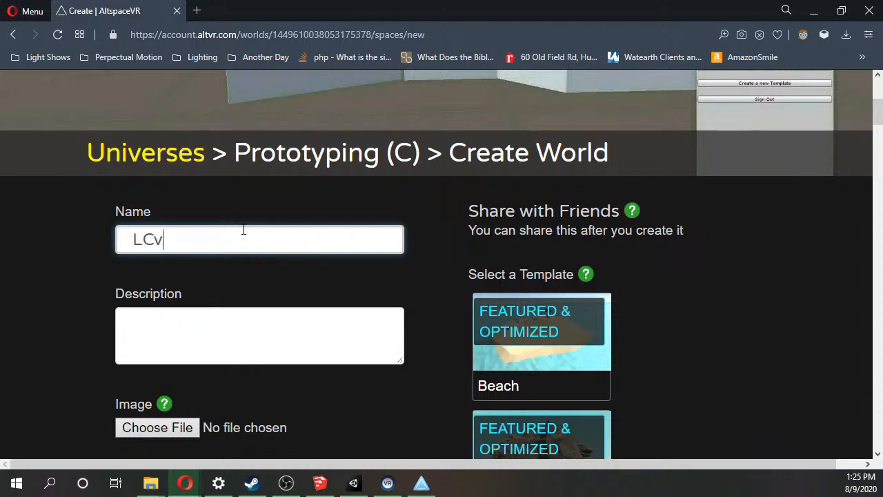
type("3Demo")
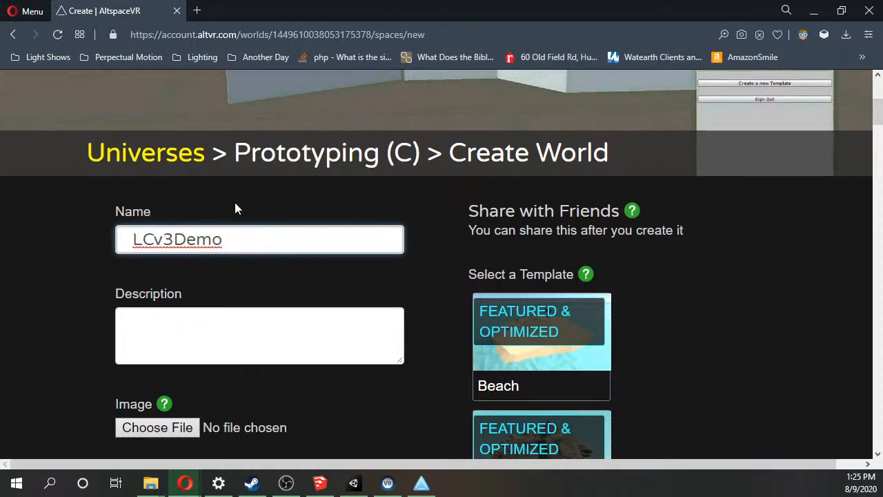
Go back to the Worlds section, list the account's universes under My Worlds, and open Prototyping (C).
scroll(151, 129, "up", 3)
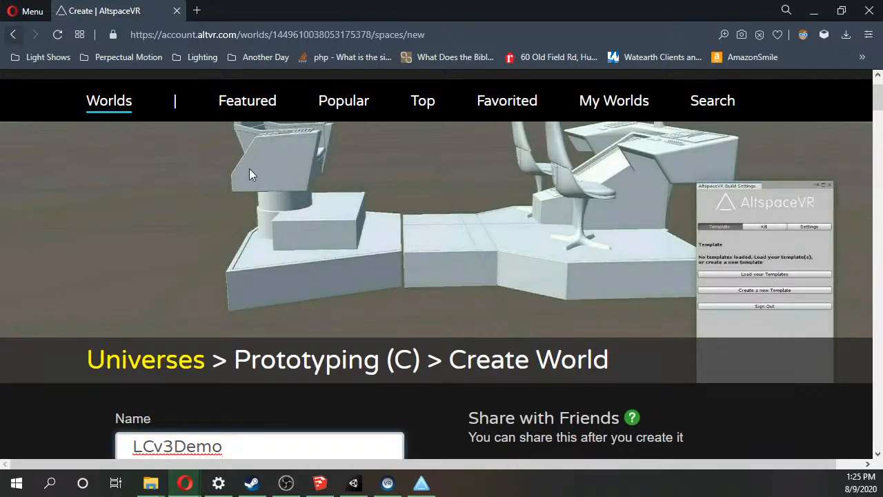
scroll(318, 249, "up", 1)
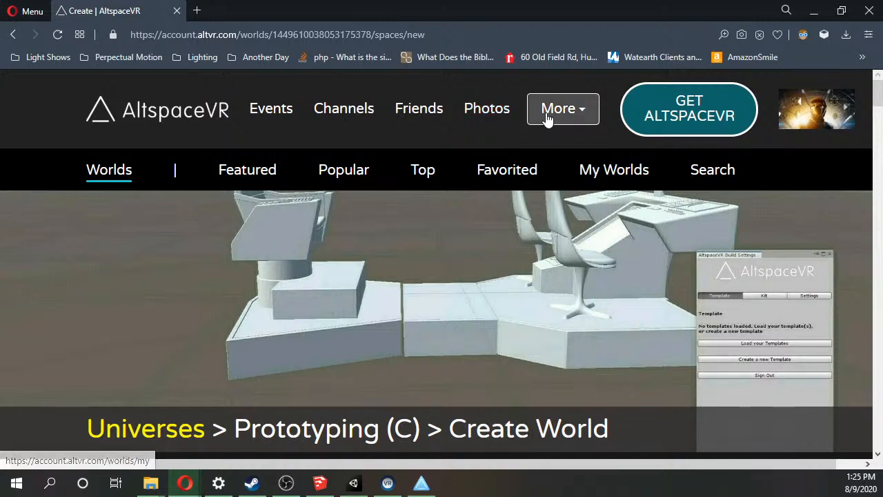
left_click(549, 107)
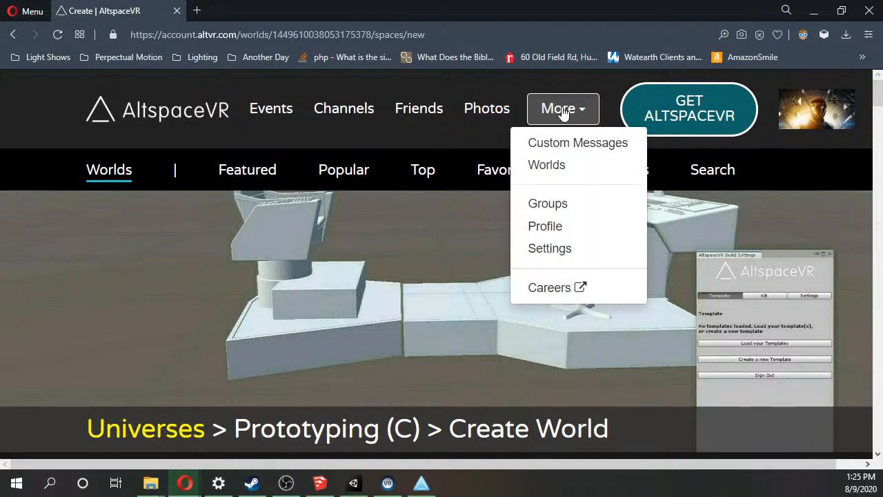
left_click(545, 167)
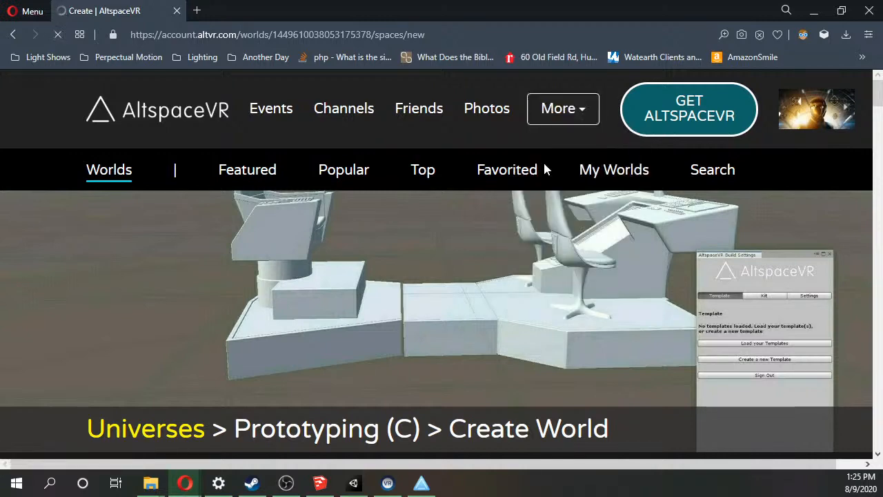
left_click(604, 176)
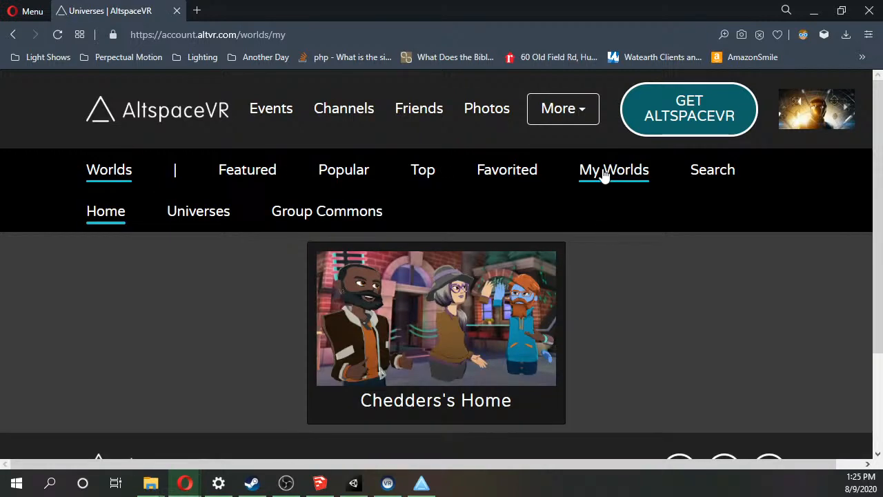
left_click(205, 227)
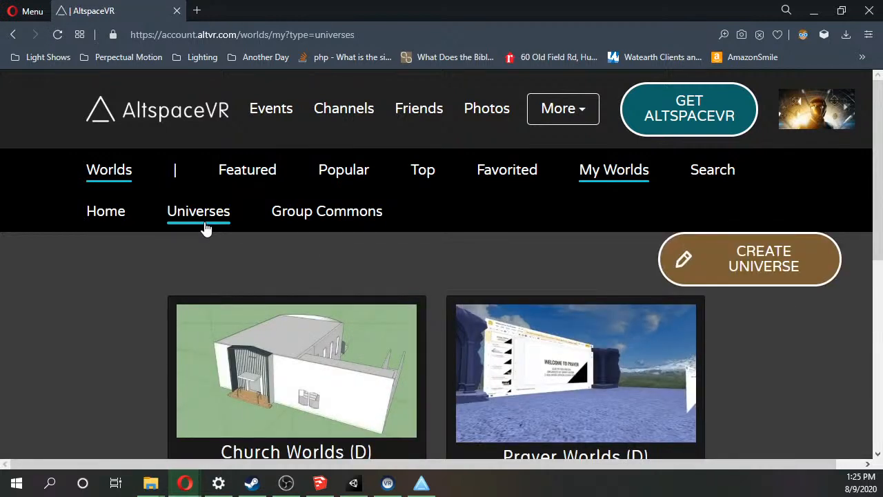
scroll(276, 241, "down", 2)
scroll(504, 274, "down", 2)
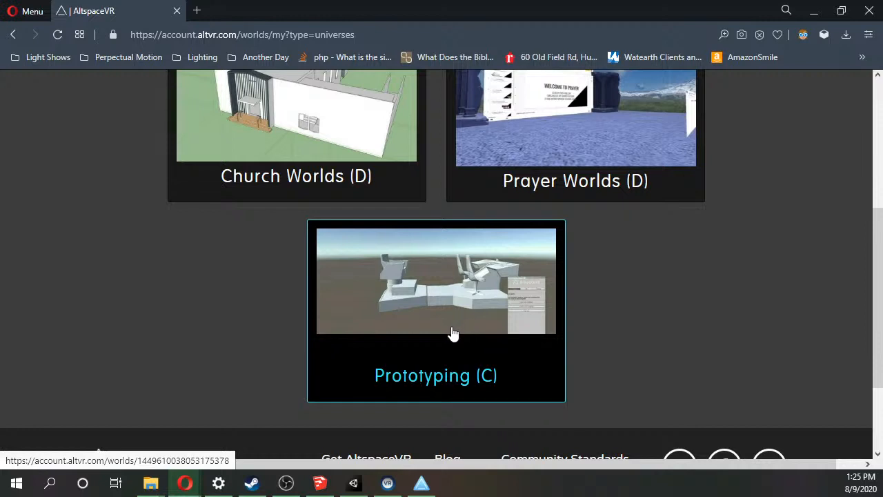
left_click(452, 333)
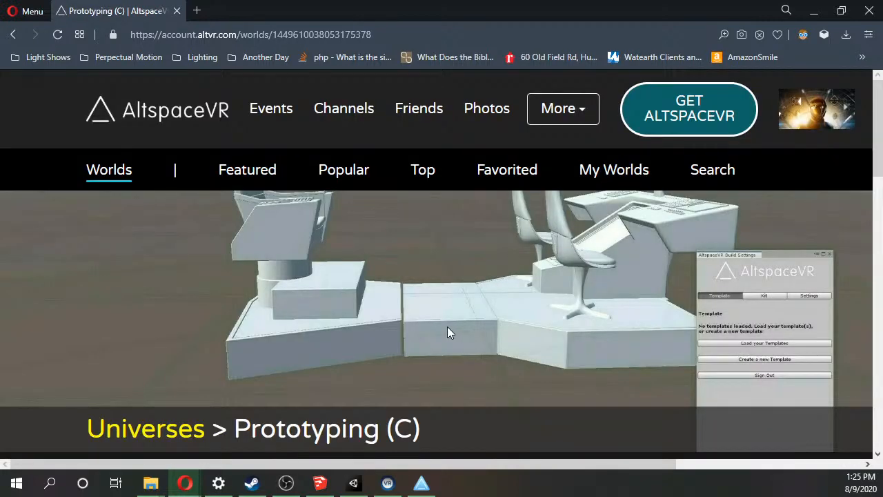
Start creating a new world from the administrator controls of the Prototyping (C) universe.
scroll(448, 333, "down", 4)
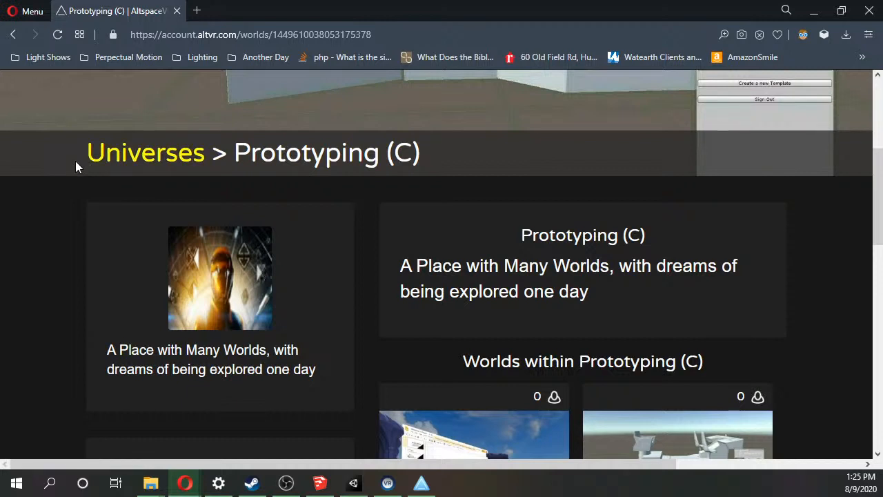
scroll(75, 160, "down", 2)
scroll(76, 165, "down", 3)
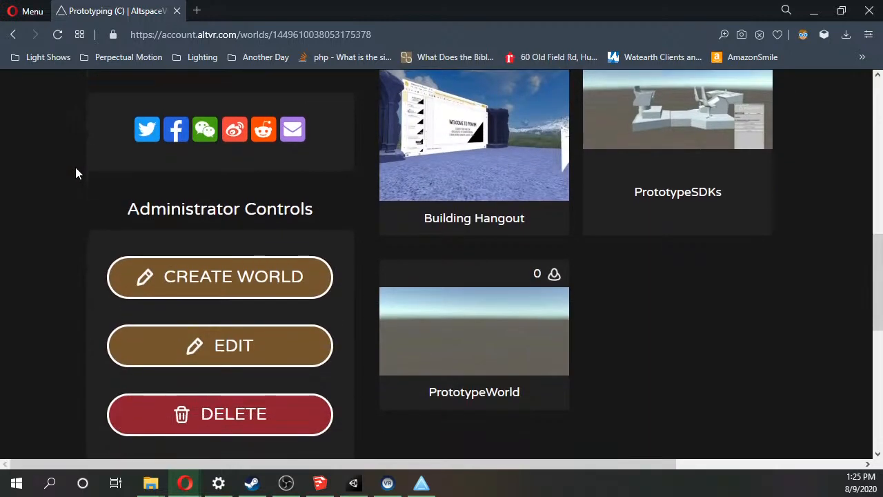
scroll(76, 171, "down", 1)
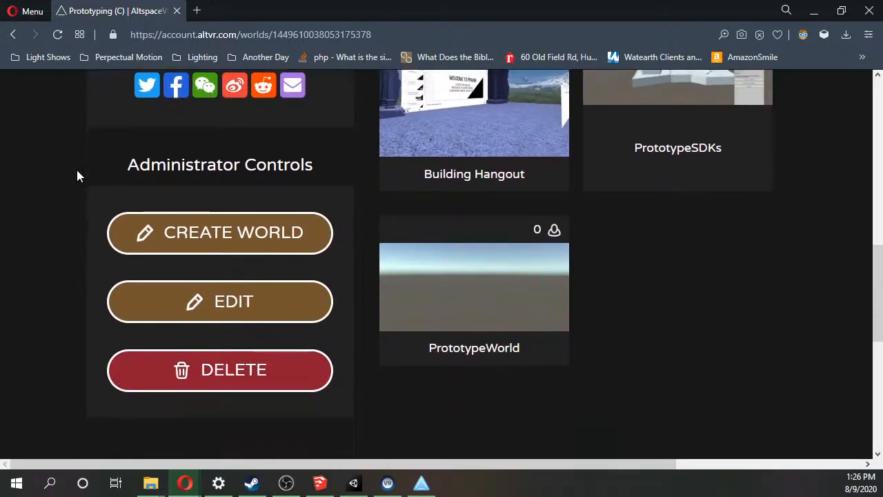
left_click(182, 209)
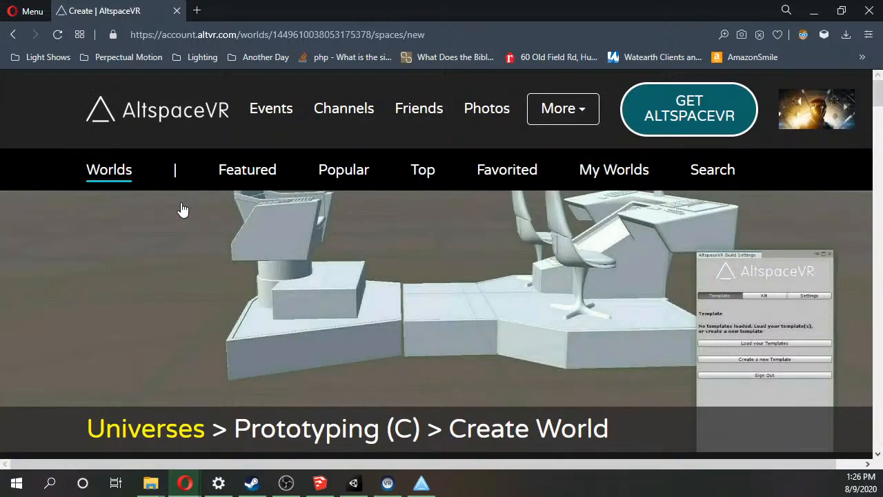
Name the new world LCv3Demo, written without a space.
scroll(183, 210, "down", 3)
left_click(203, 308)
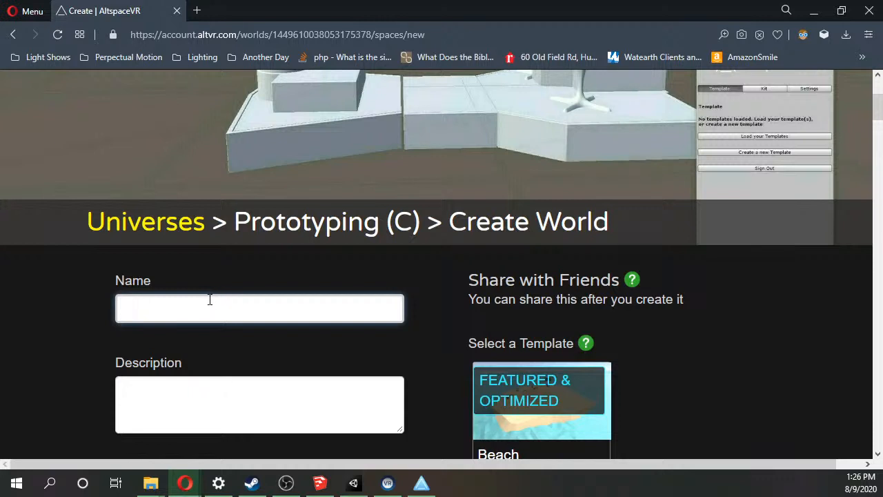
scroll(210, 300, "down", 1)
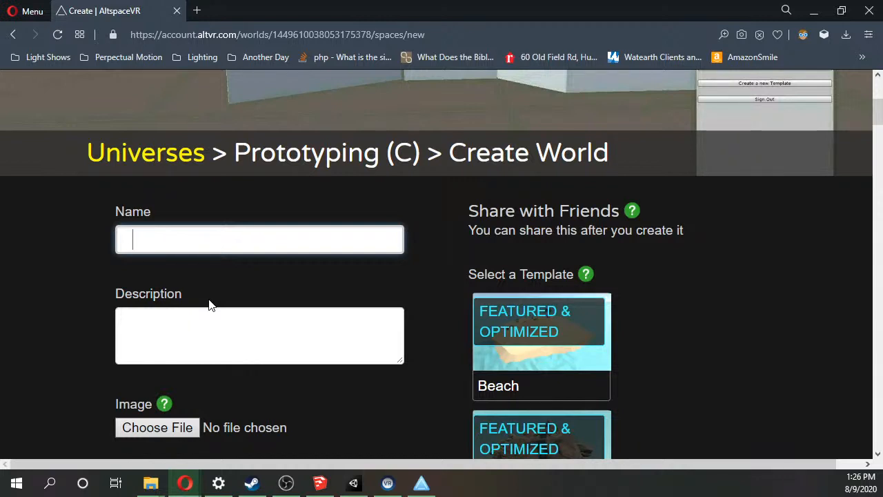
type("LCv3 Demo")
key("BackSpace")
key("BackSpace")
key("BackSpace")
key("BackSpace")
type("Demo")
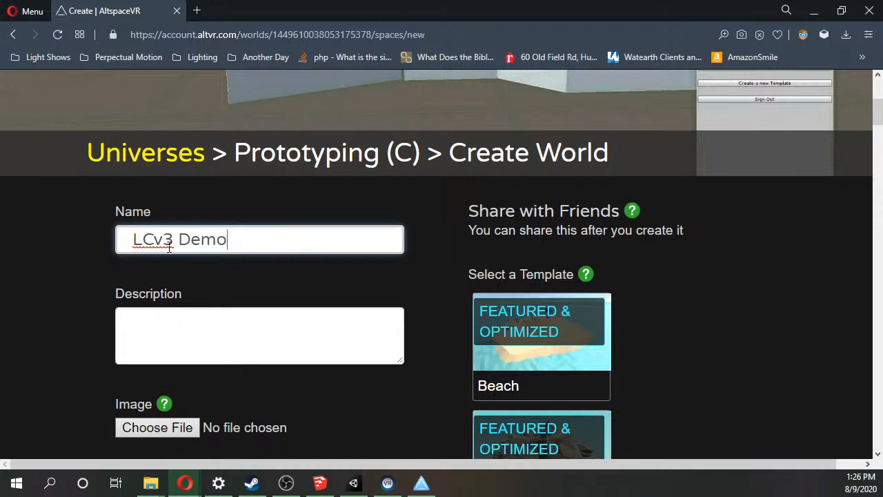
left_click(180, 239)
key("BackSpace")
Enter "Demonstrating uploading sketchup" as the new world's description.
left_click(224, 340)
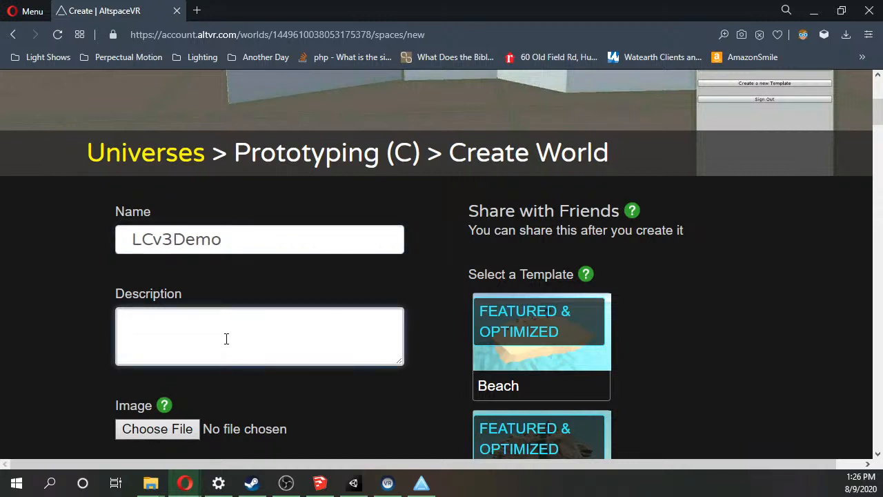
type("Demonstrating ")
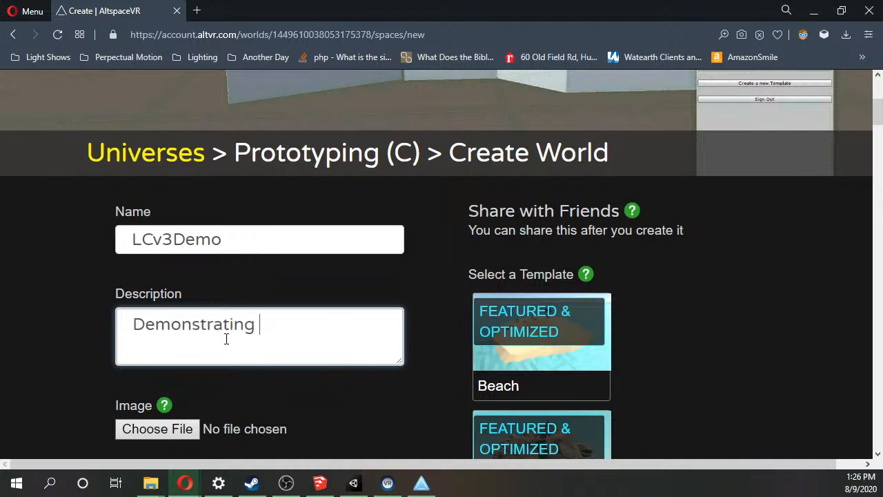
type("uploading ske")
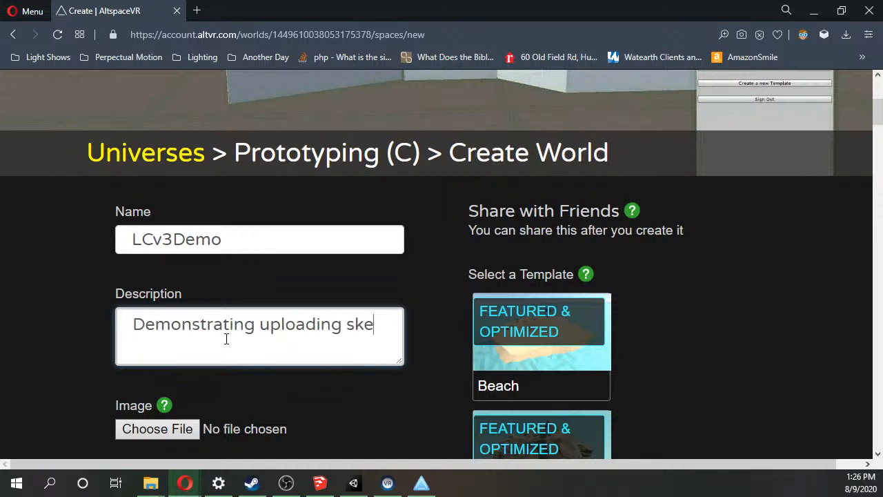
type("tchup")
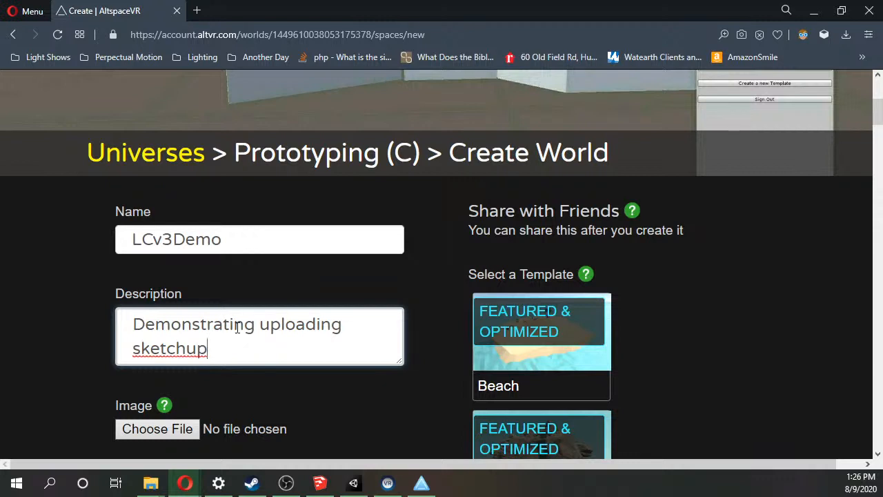
Set the world's default contextual roles to "Pilot, terraformer" in the In VR section.
scroll(225, 331, "down", 3)
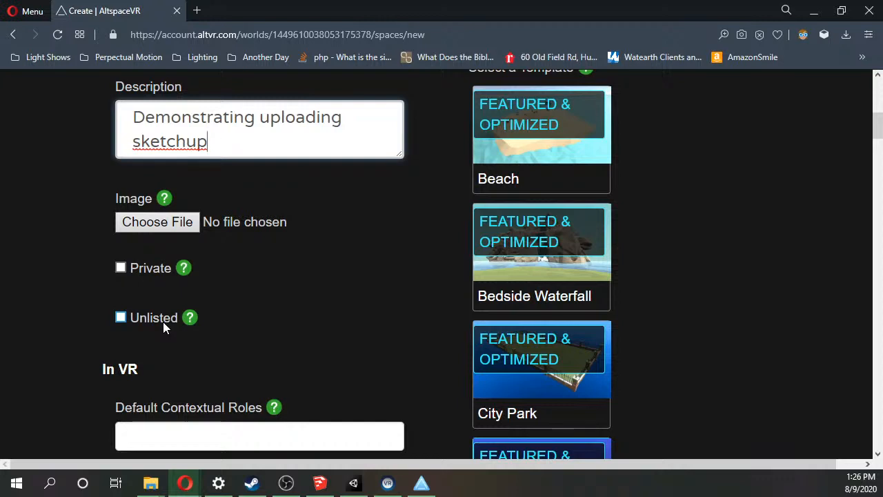
scroll(163, 321, "down", 1)
scroll(141, 297, "down", 2)
left_click(209, 230)
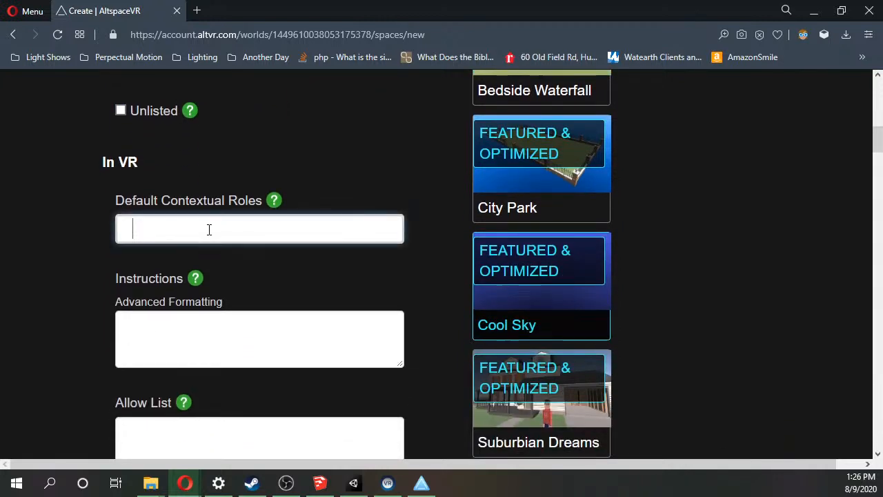
type("Pilot, ")
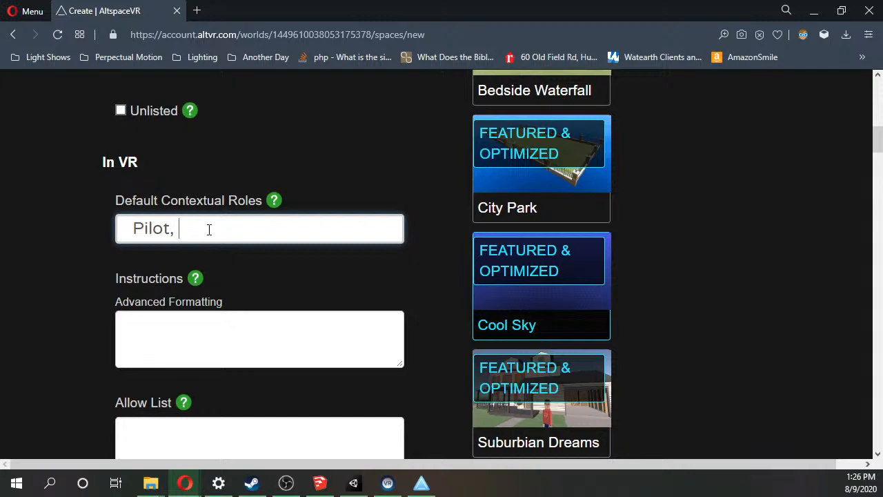
type("terraformer")
Look over the remaining world settings, including the instructions, allow list and advanced options.
scroll(214, 230, "down", 1)
left_click(207, 282)
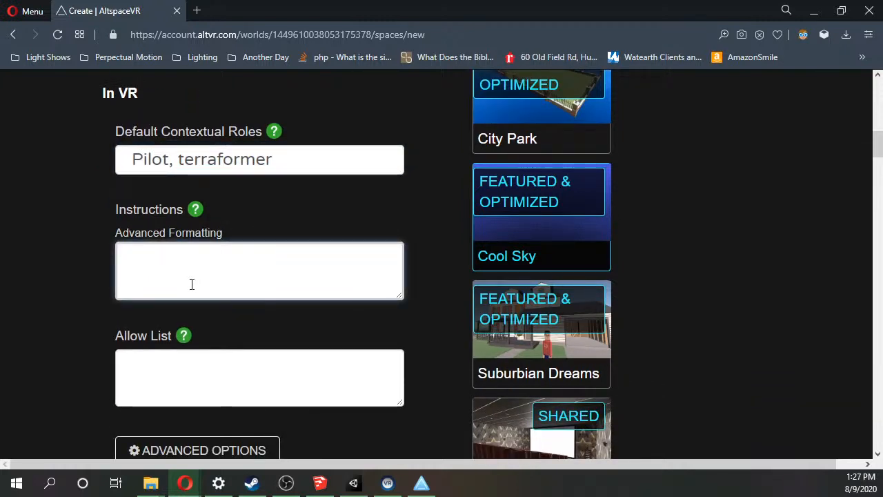
scroll(191, 285, "down", 2)
scroll(193, 285, "up", 1)
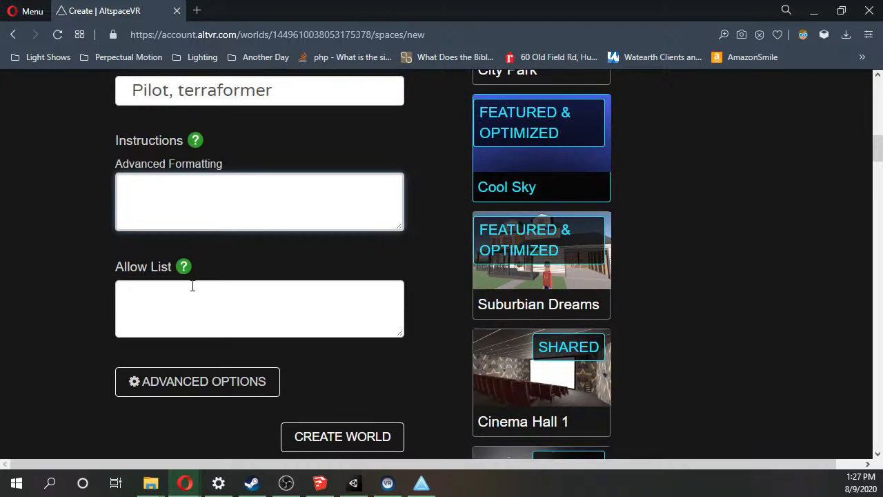
Look through the available templates for LCv3Demo and return to the end of the world creation form.
scroll(704, 273, "down", 8)
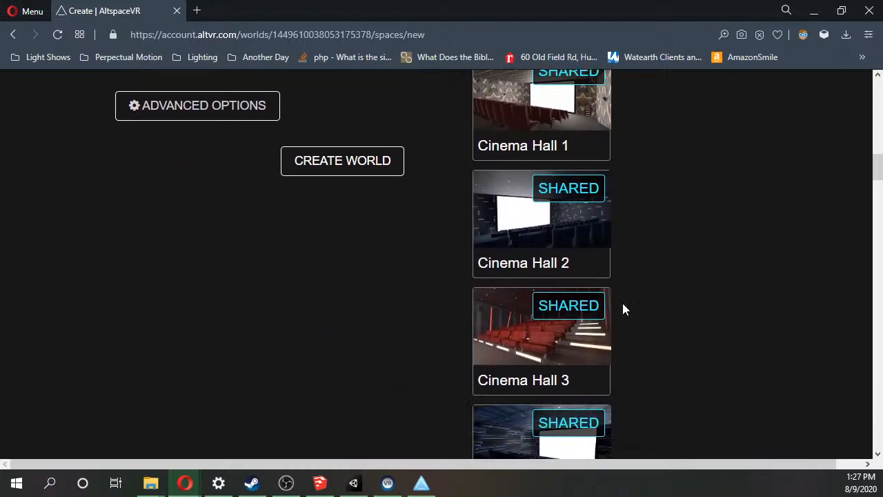
scroll(582, 320, "down", 10)
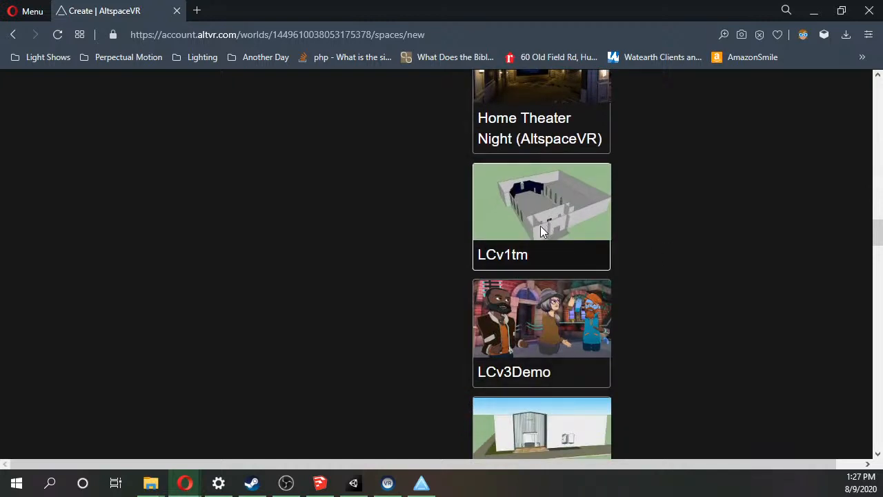
scroll(541, 225, "down", 6)
scroll(538, 268, "up", 4)
scroll(538, 267, "down", 7)
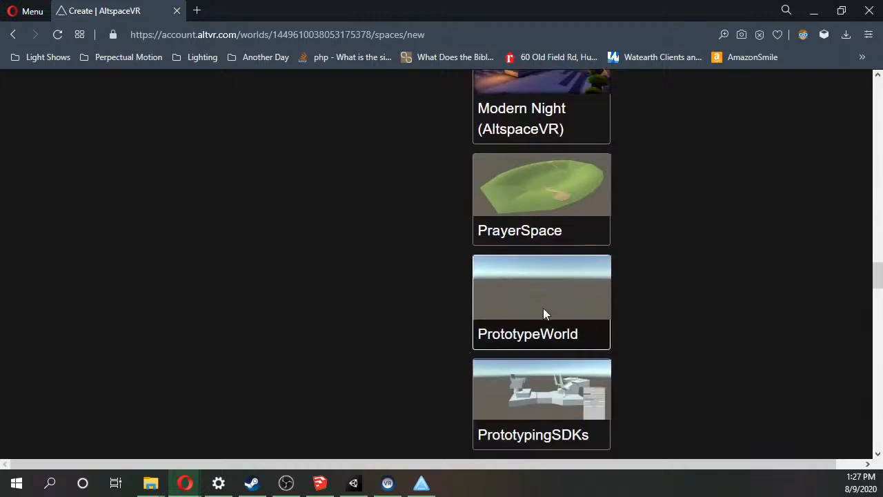
scroll(544, 311, "down", 2)
scroll(519, 327, "down", 3)
scroll(519, 328, "down", 14)
scroll(519, 327, "down", 10)
scroll(519, 327, "up", 10)
scroll(516, 326, "up", 15)
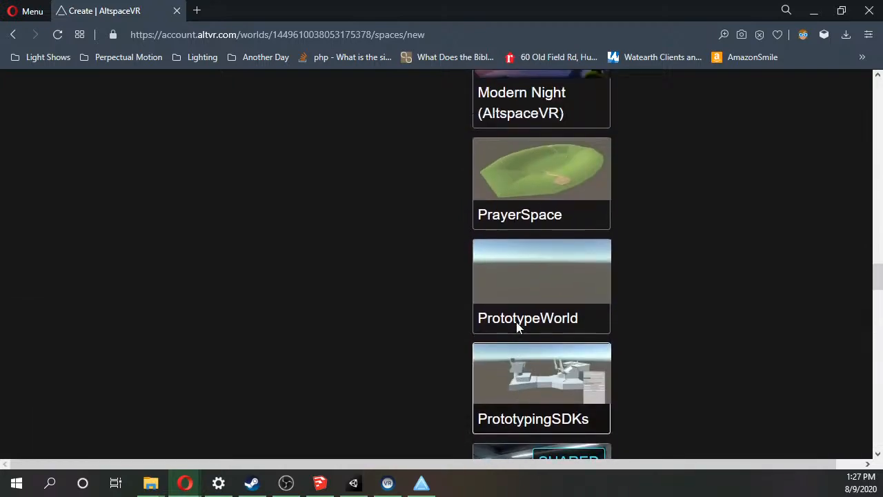
scroll(585, 307, "up", 2)
scroll(574, 311, "up", 2)
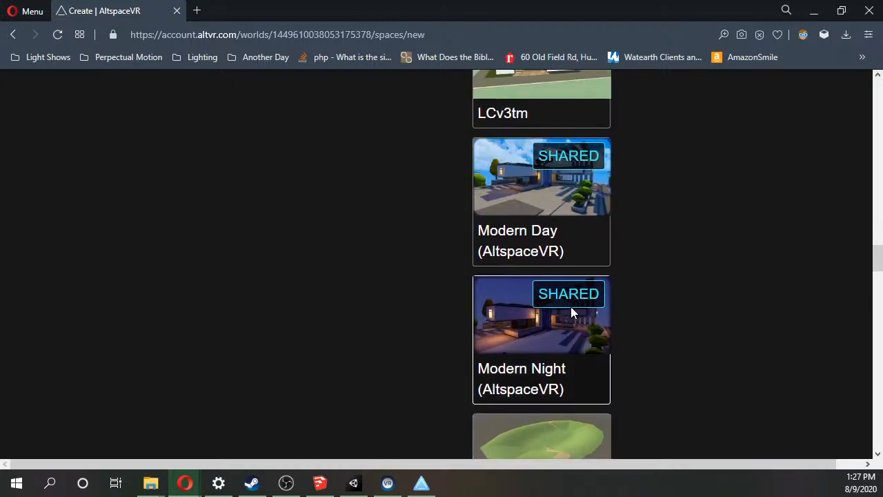
scroll(561, 309, "up", 4)
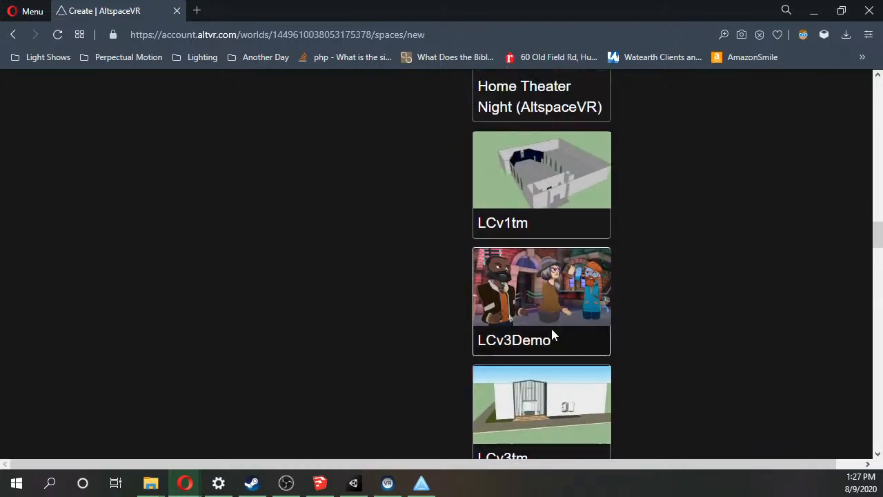
scroll(317, 331, "up", 12)
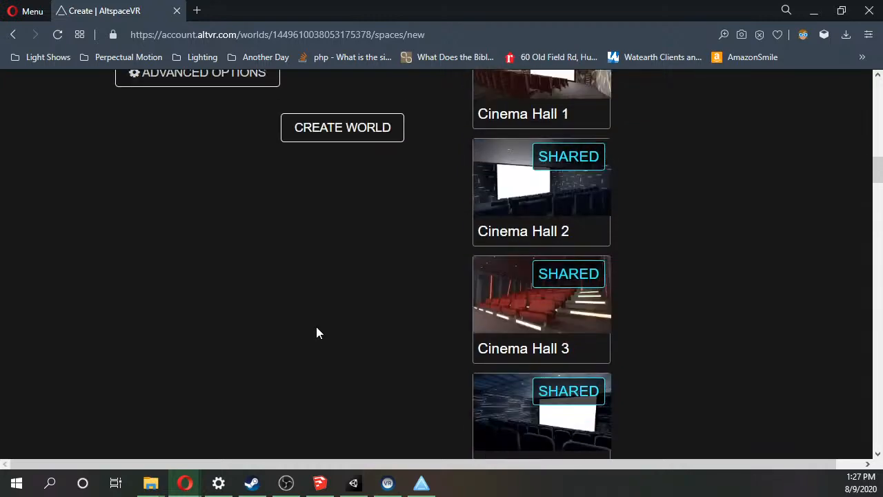
scroll(317, 332, "up", 6)
scroll(306, 339, "down", 3)
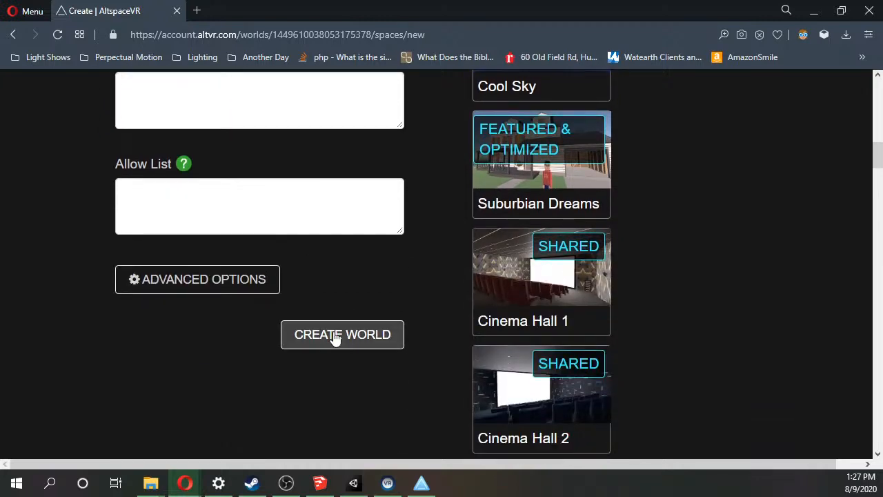
scroll(334, 338, "down", 15)
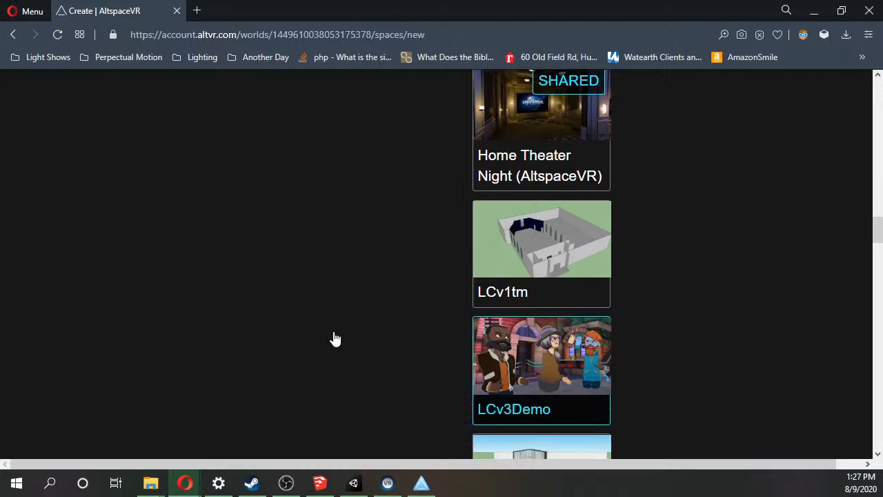
scroll(335, 338, "down", 2)
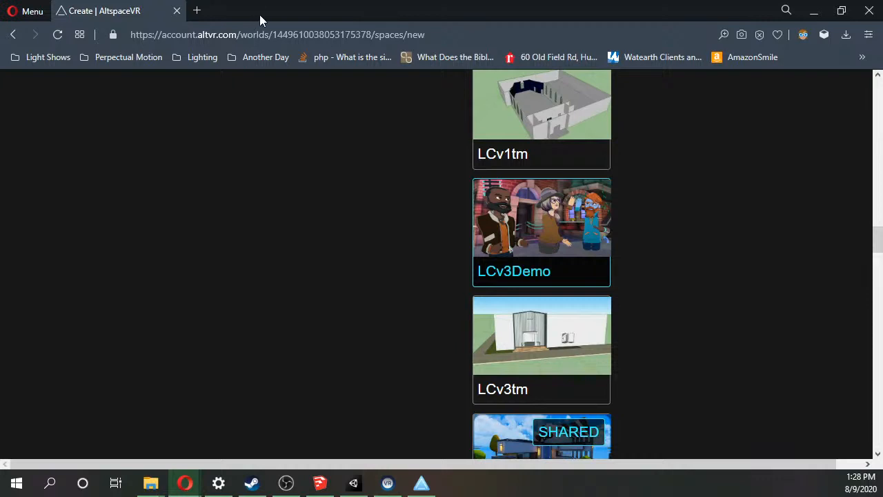
Open the Json-Editor Interactive Playground from the AltMedia folder of saved sites in a new browser tab.
left_click(204, 12)
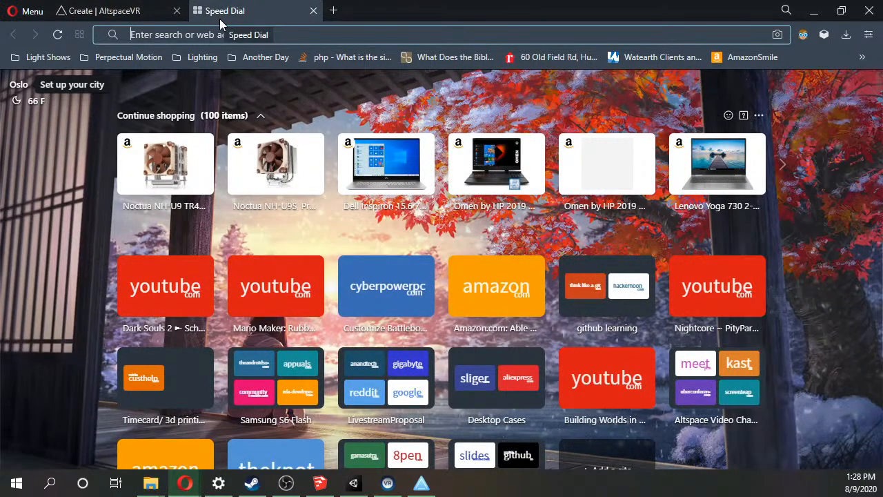
type("j")
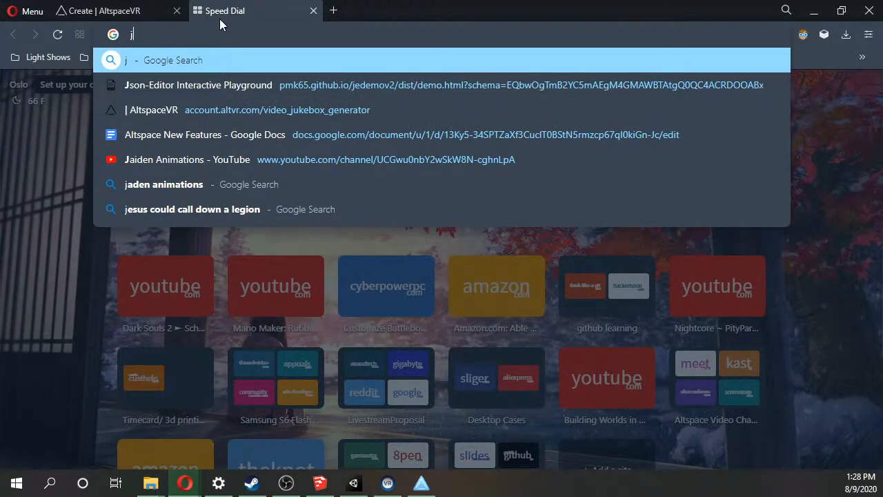
key("BackSpace")
scroll(432, 351, "down", 3)
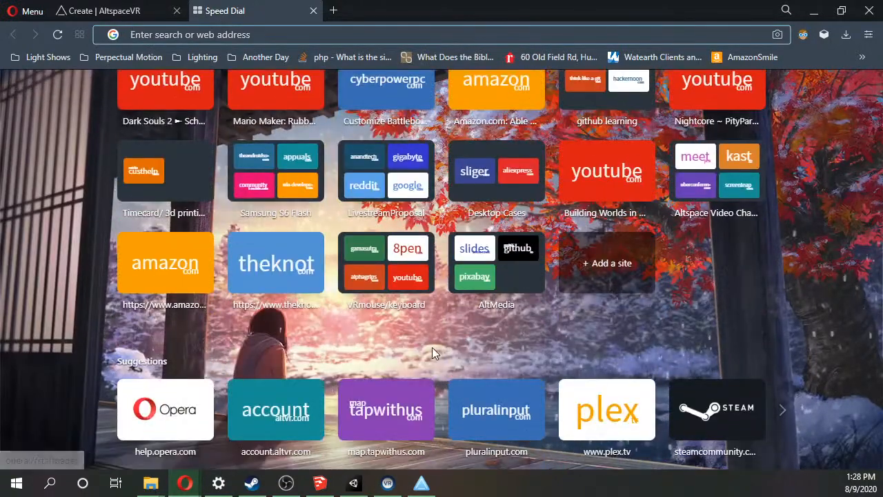
left_click(493, 305)
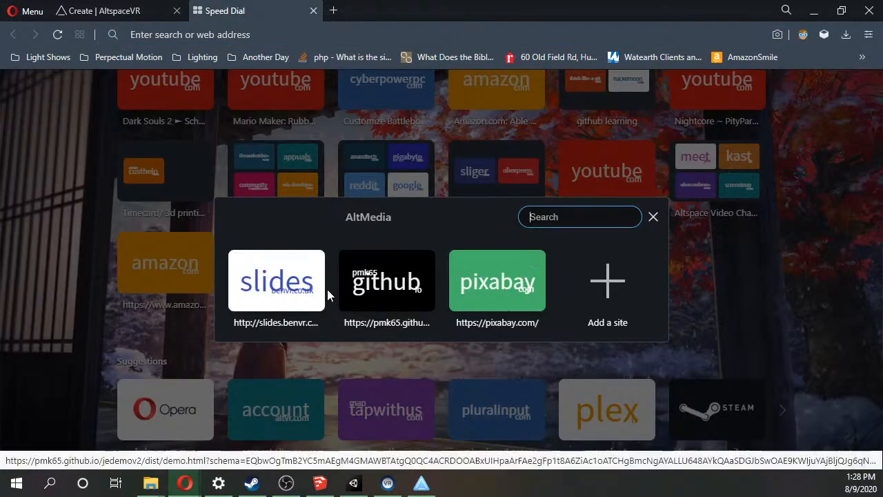
left_click(400, 294)
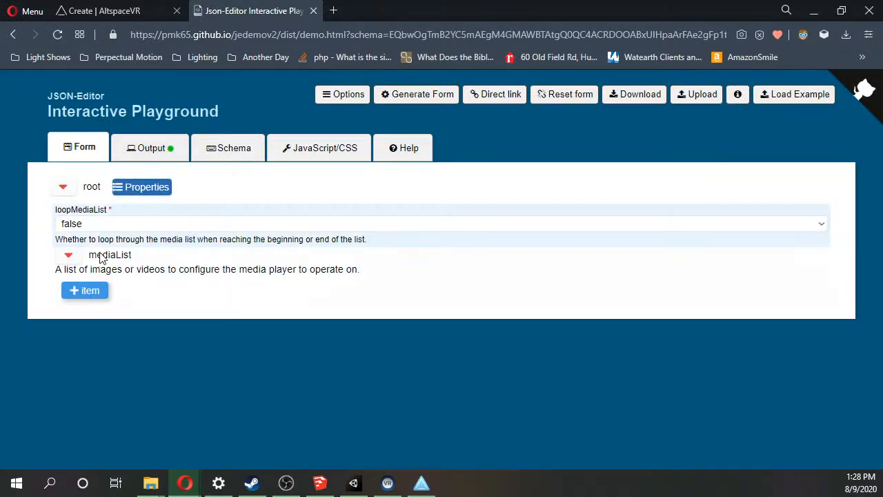
Add an item to mediaList, set its type to Video and make its videoUrl field ready for entry.
left_click(78, 302)
scroll(145, 307, "down", 1)
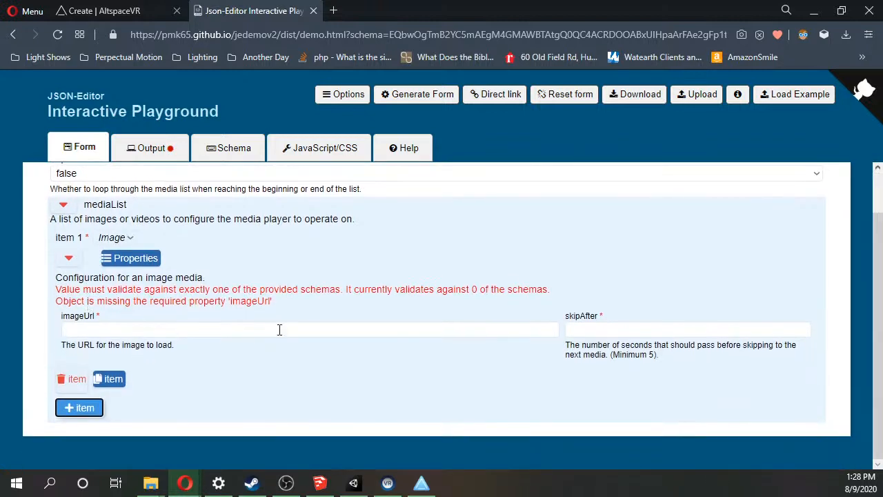
left_click(123, 236)
left_click(114, 275)
left_click(215, 376)
scroll(215, 376, "down", 1)
Open the YouTube video "Building Worlds in AltspaceVR with Unity3d" in a new browser tab and pause it.
left_click(338, 15)
type("y o")
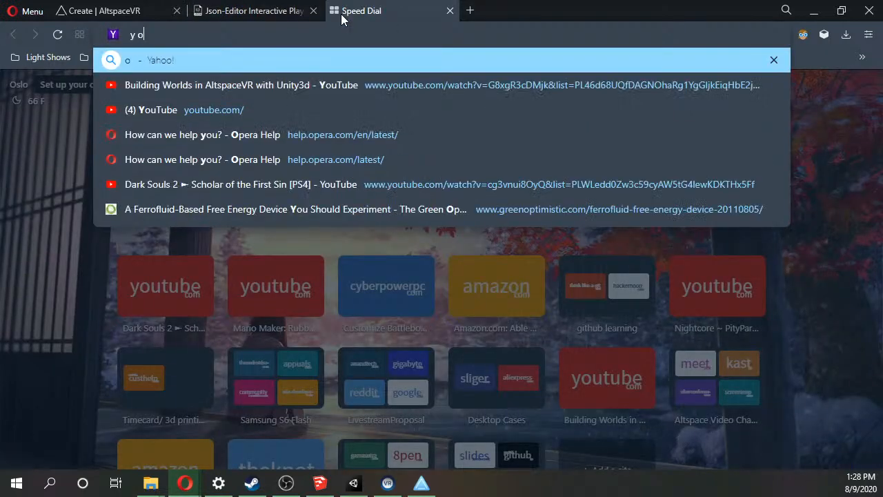
type("u")
key("Down")
key("Return")
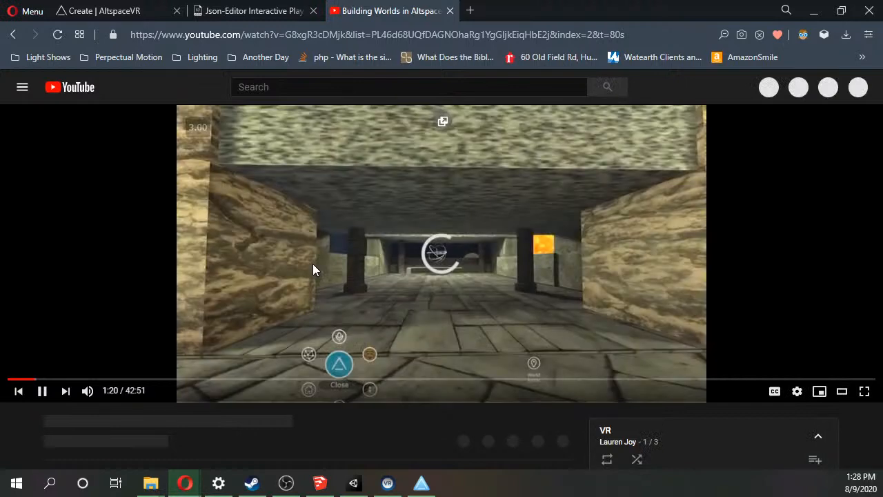
left_click(312, 270)
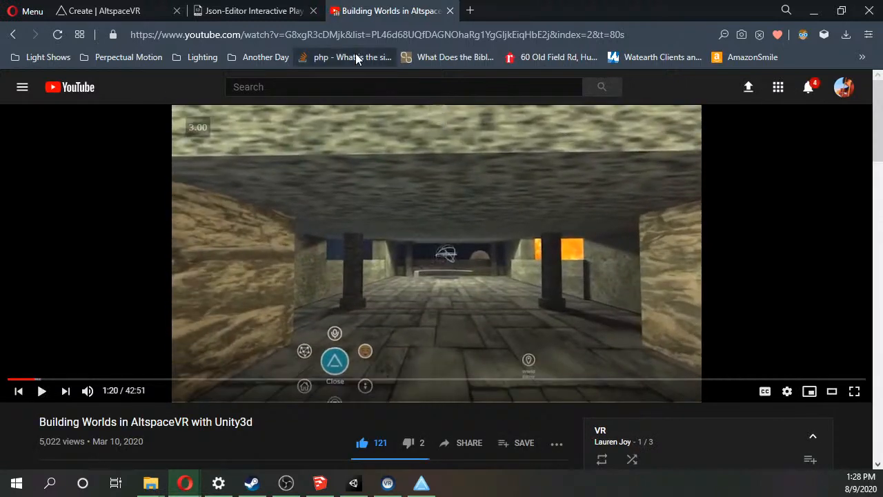
left_click(371, 39)
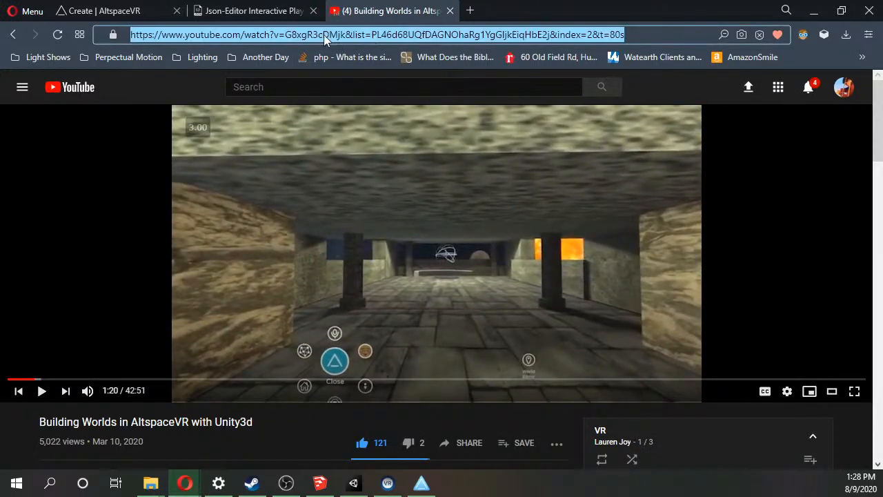
left_click(324, 34)
left_click_drag(325, 36, 82, 36)
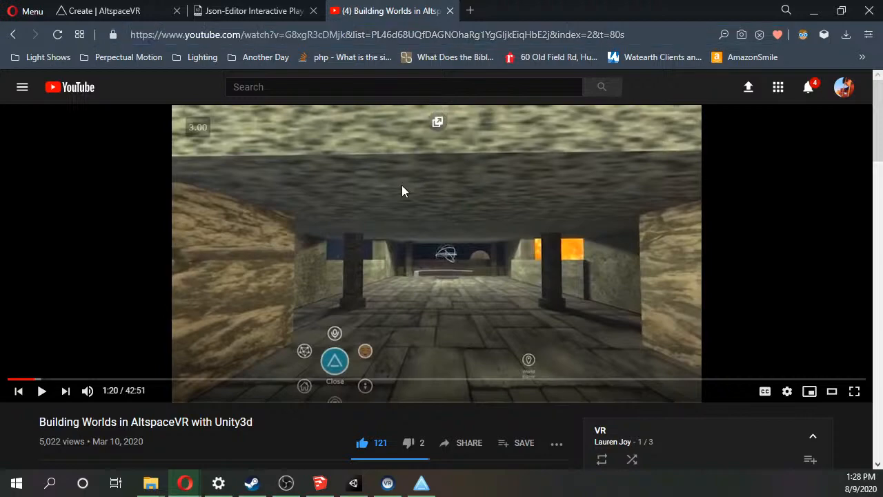
key("alt+Left")
left_click(28, 33)
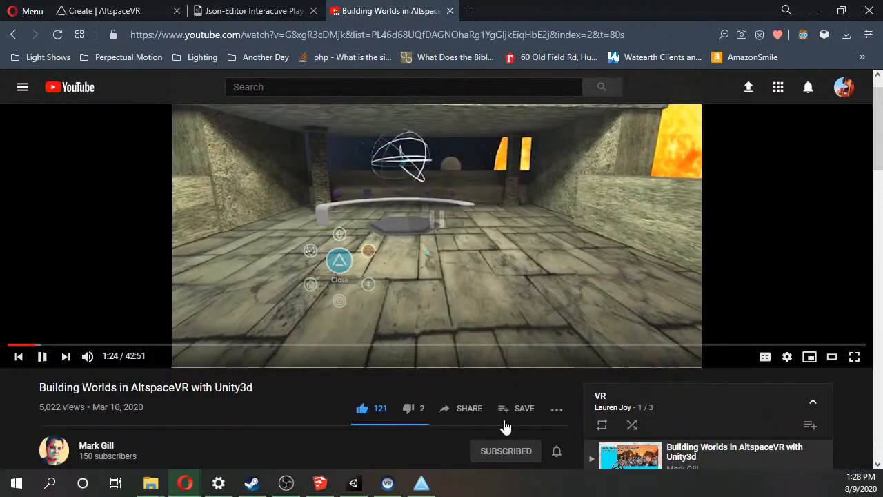
left_click(469, 413)
left_click(405, 292)
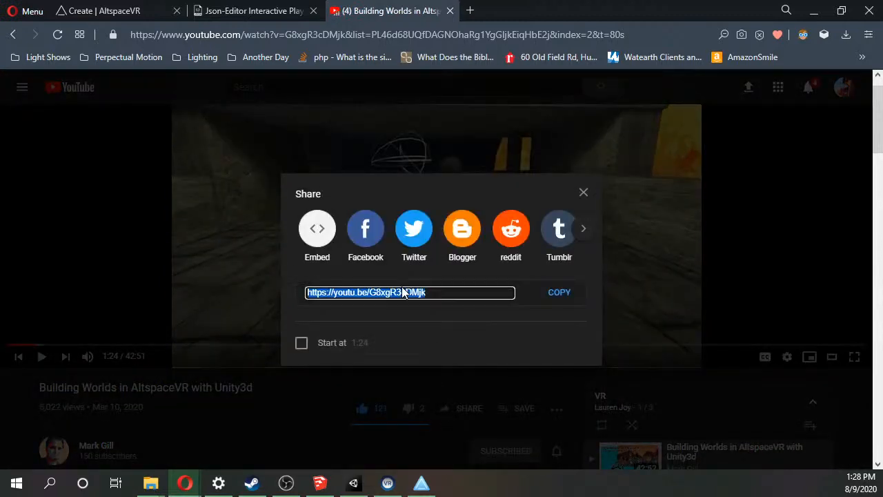
left_click(583, 192)
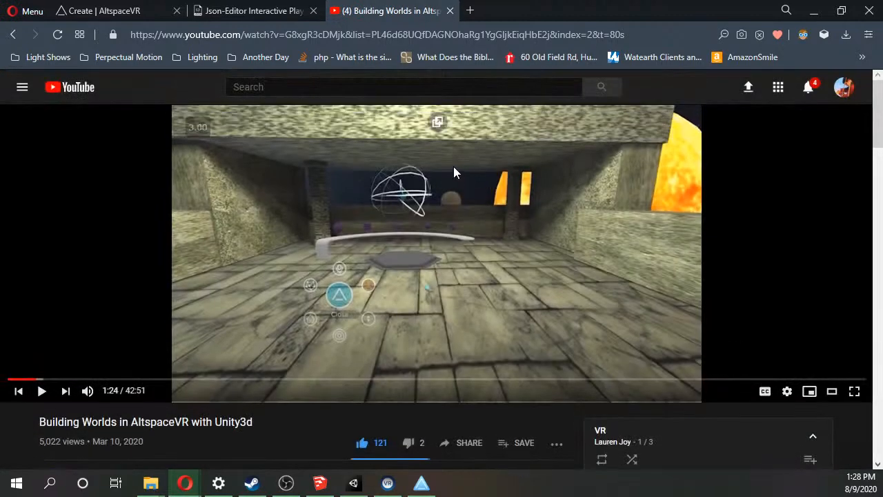
Copy the YouTube address up to the end of the video ID, without the list parameters, into item 1's videoUrl.
left_click_drag(346, 35, 129, 34)
key("ctrl+c")
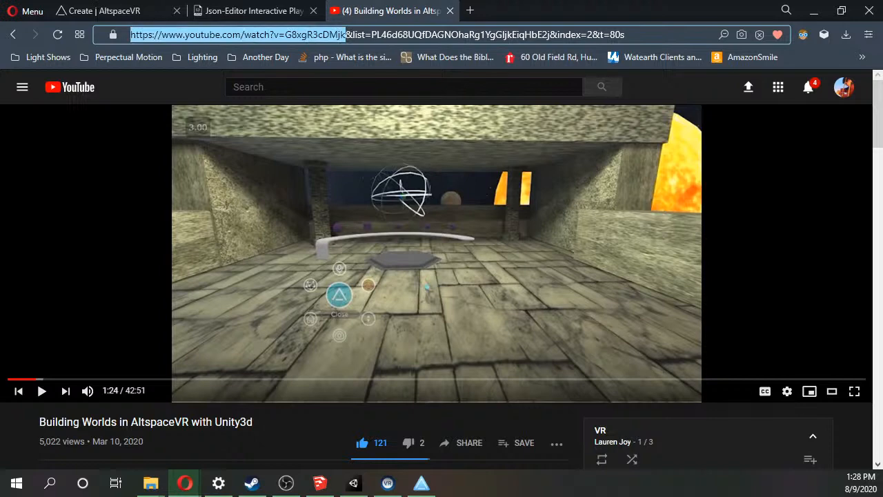
left_click(269, 7)
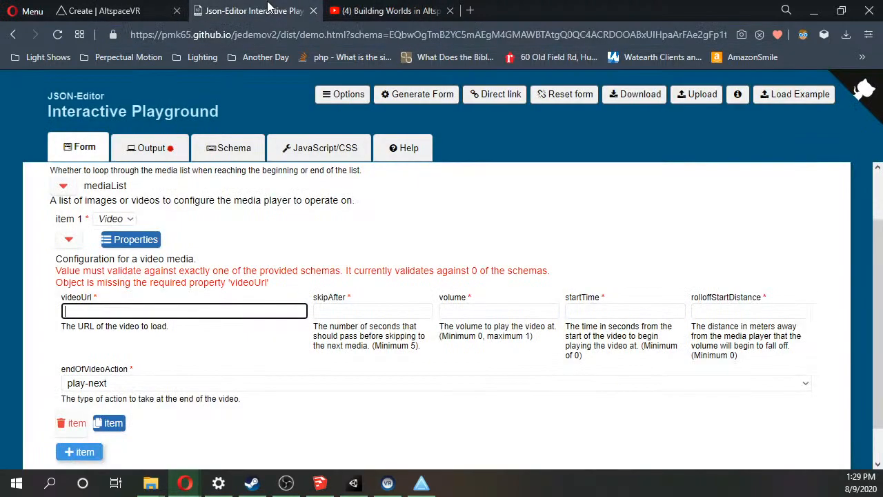
key("ctrl+v")
Set the video item's volume to 11, startTime to 00 and rolloffStartDistance to 0, leaving skipAfter empty.
left_click(338, 311)
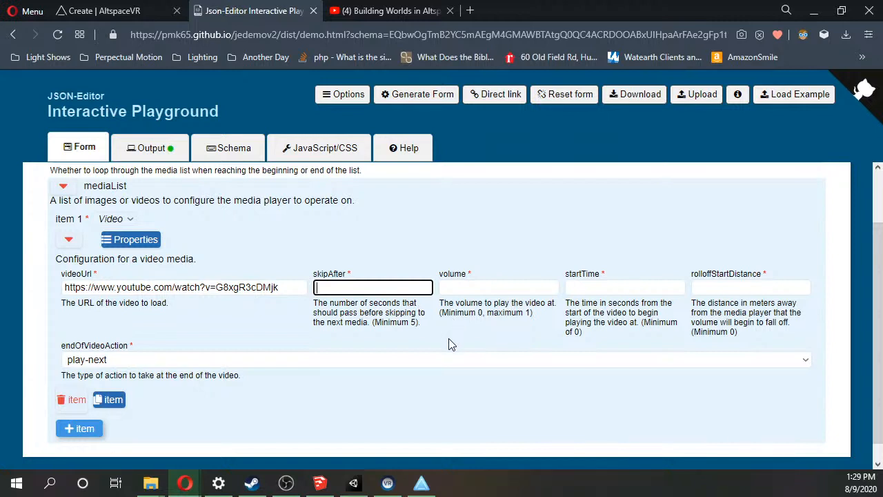
left_click(479, 285)
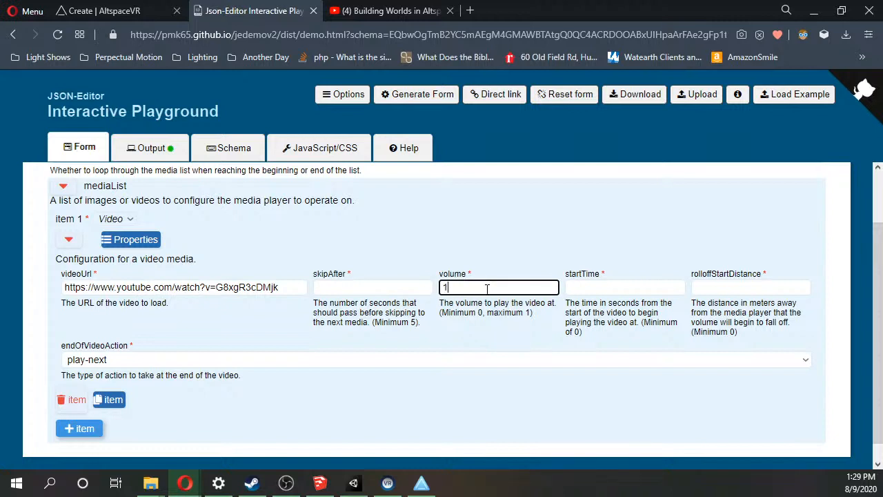
left_click(599, 287)
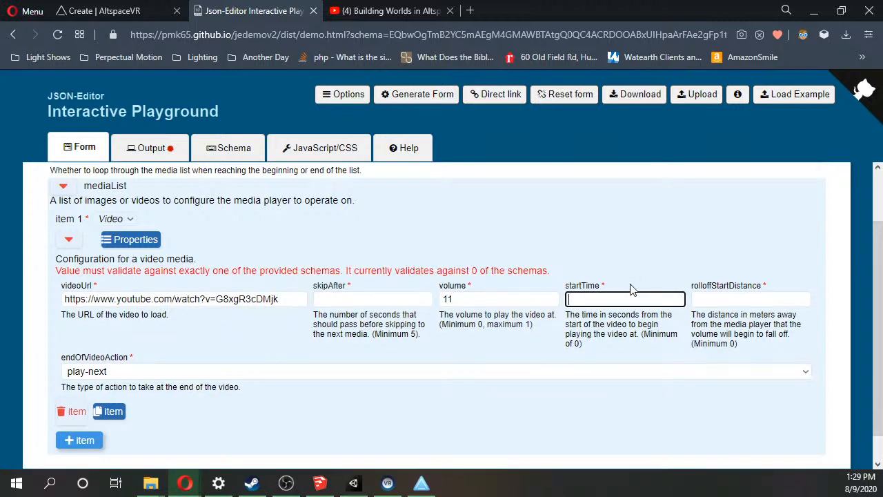
left_click(760, 301)
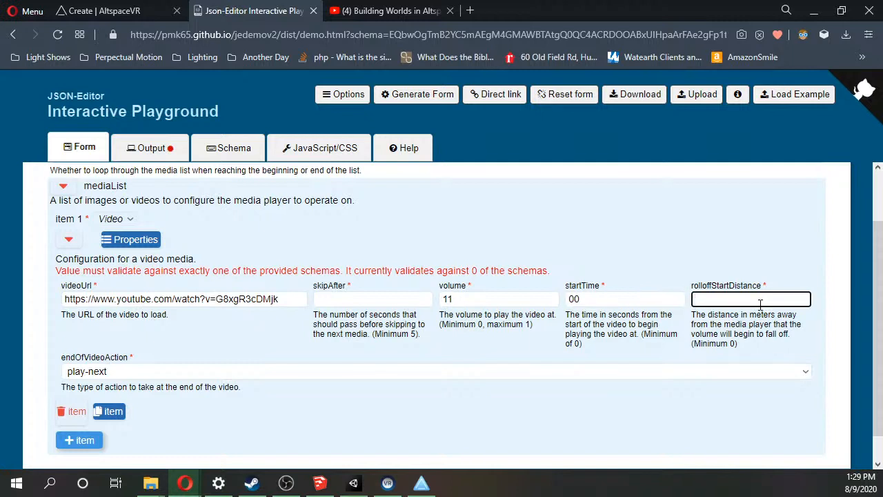
key("F1")
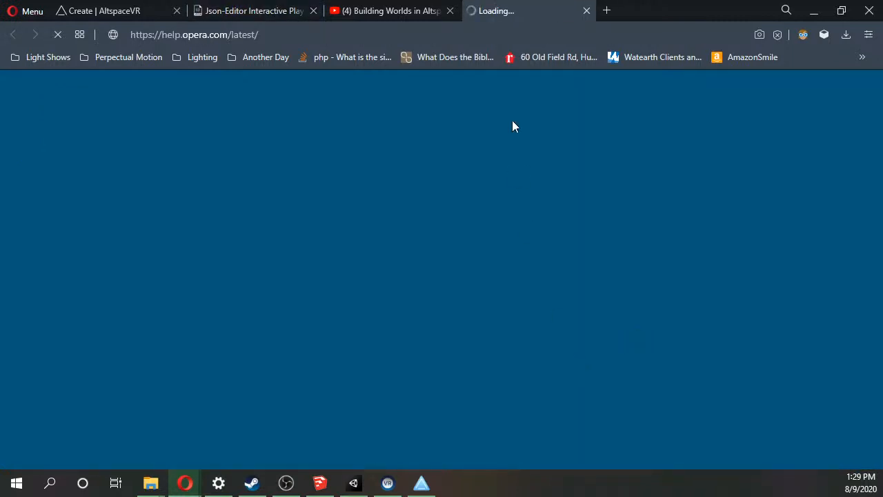
key("F1")
key("F1")
key("F1")
key("F1")
key("F1")
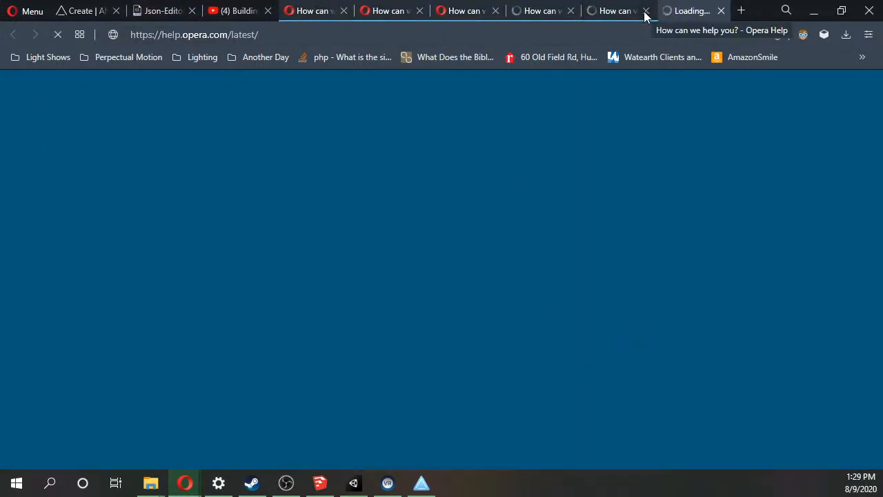
key("F1")
key("alt")
left_click(305, 14)
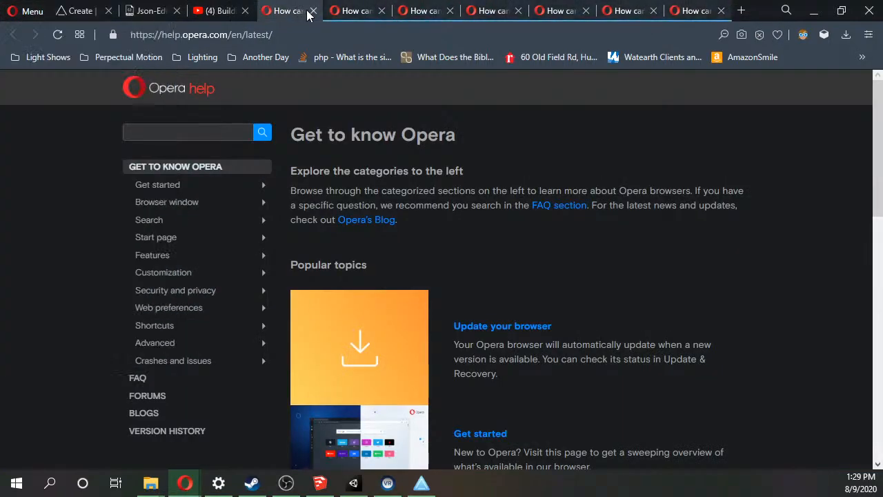
left_click(314, 11)
left_click(314, 11)
left_click(314, 11)
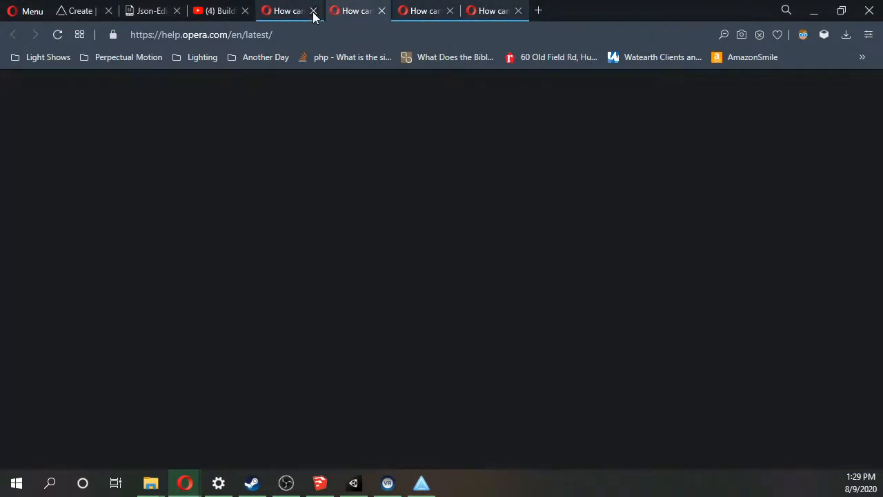
left_click(314, 11)
left_click(314, 11)
left_click(315, 11)
left_click(315, 11)
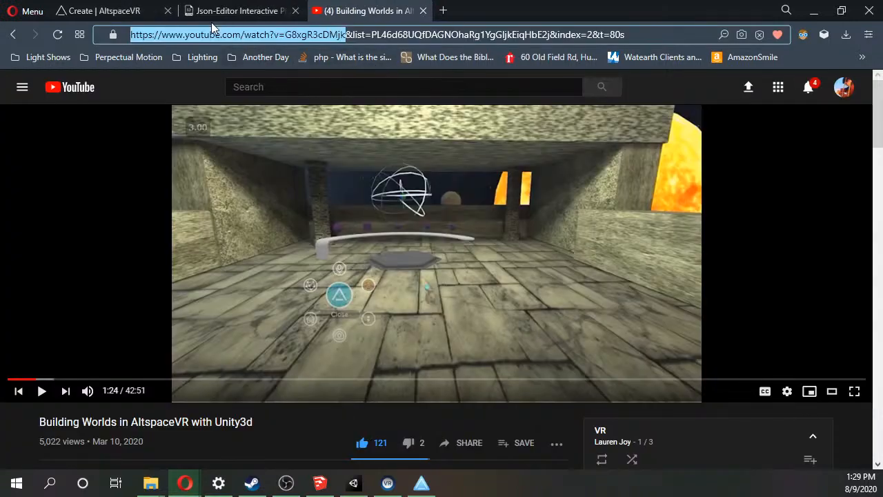
Return to the Json-Editor form and set the video item's endOfVideoAction to loop.
left_click(270, 10)
scroll(380, 364, "down", 1)
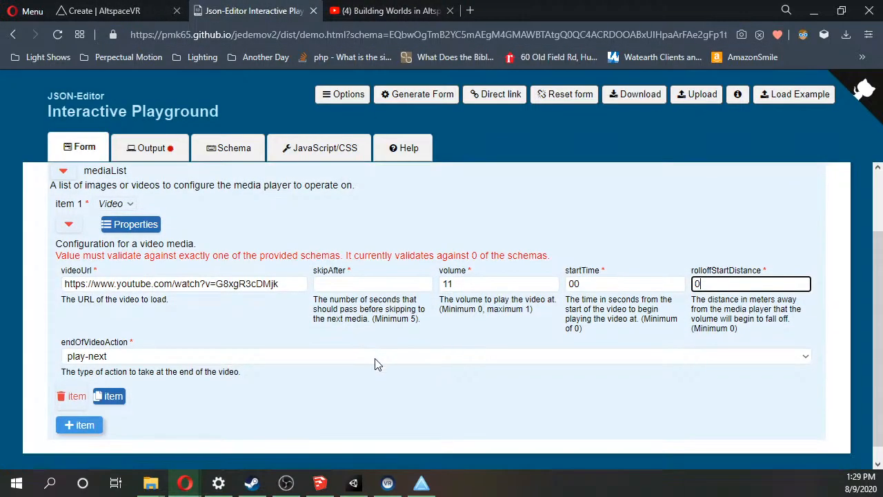
left_click(335, 343)
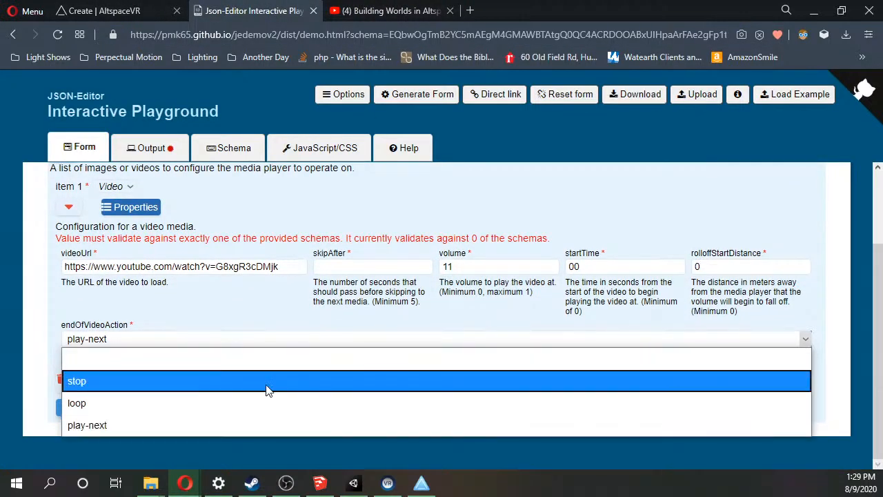
left_click(260, 400)
scroll(156, 386, "up", 1)
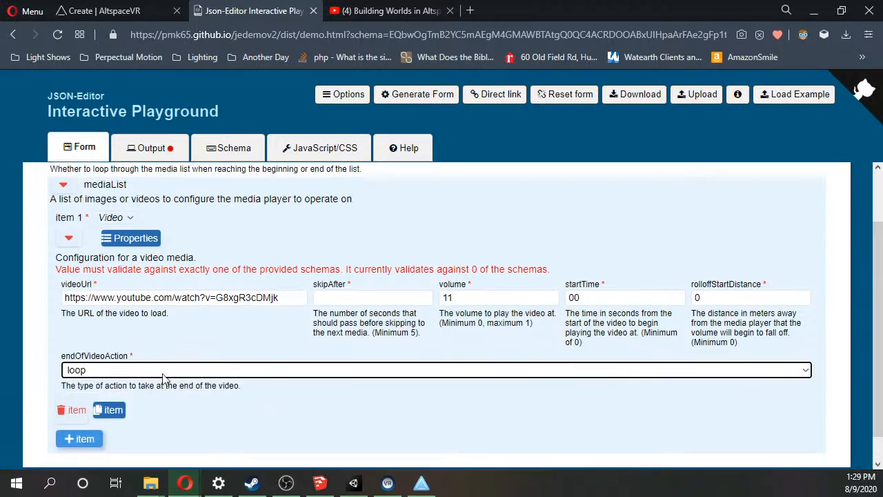
scroll(176, 343, "down", 1)
scroll(176, 343, "up", 1)
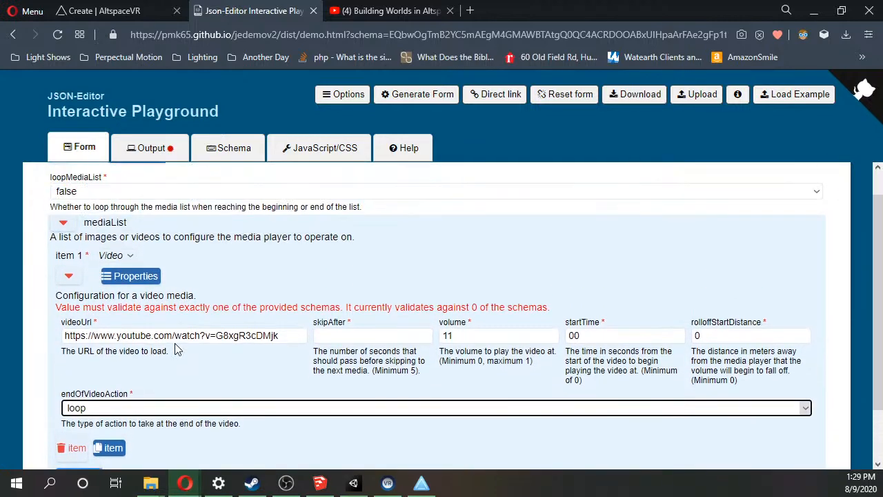
Check the generated JSON output, return to the form and set loopMediaList to true.
left_click(144, 149)
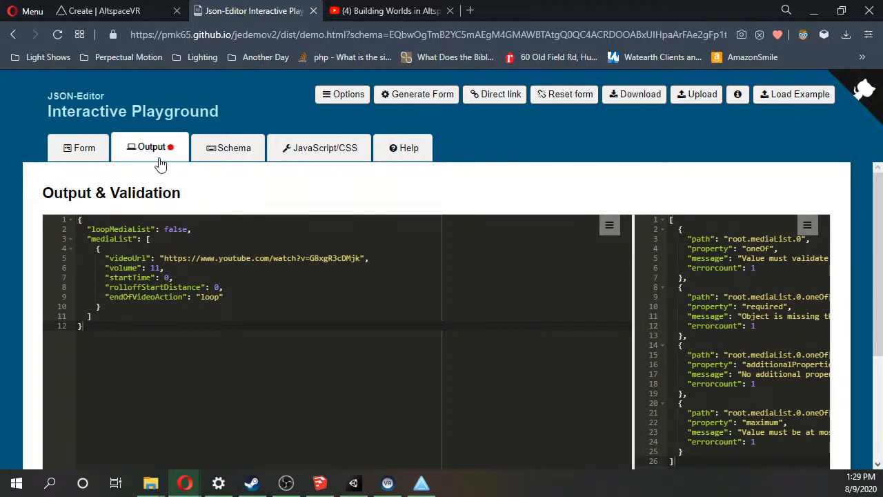
left_click(61, 149)
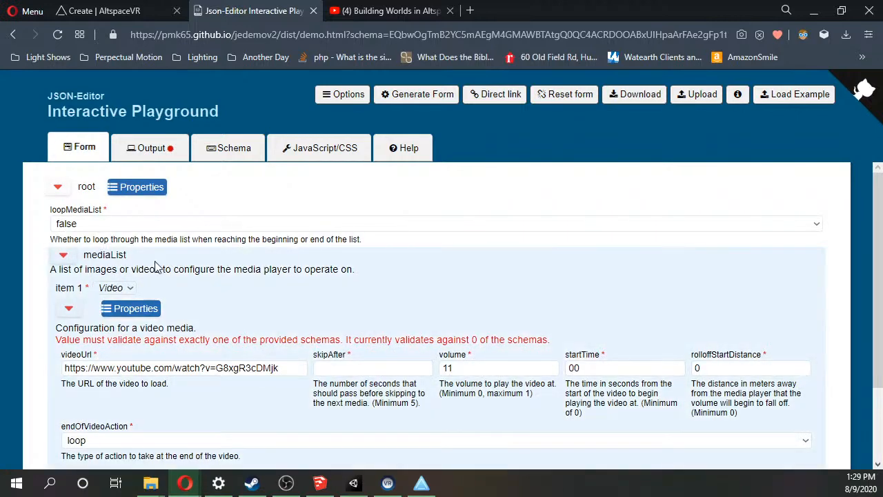
left_click(132, 226)
left_click(131, 266)
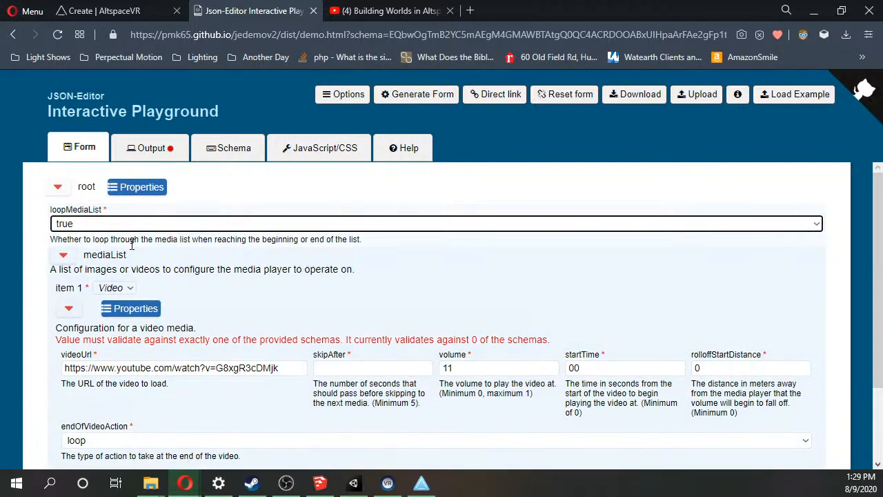
Clear the video item's endOfVideoAction to the blank option, and set its startTime to 0 and its volume to 1.
scroll(118, 340, "down", 2)
left_click(135, 343)
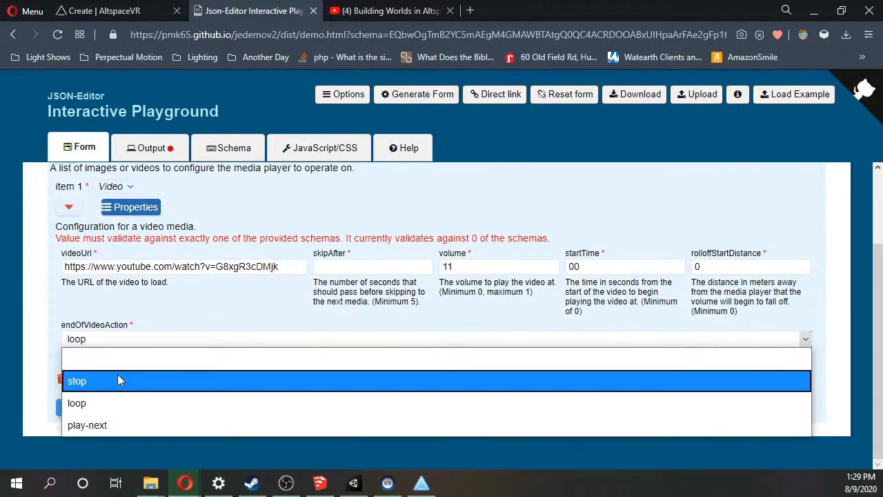
left_click(122, 358)
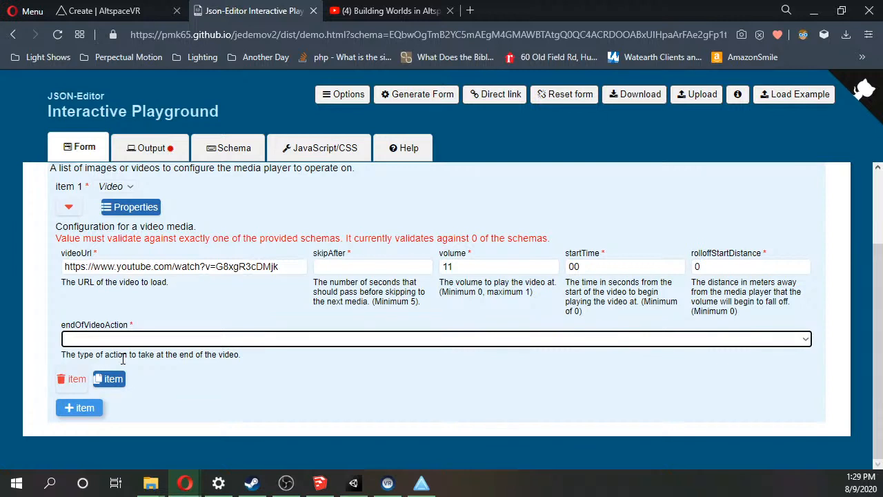
left_click(598, 267)
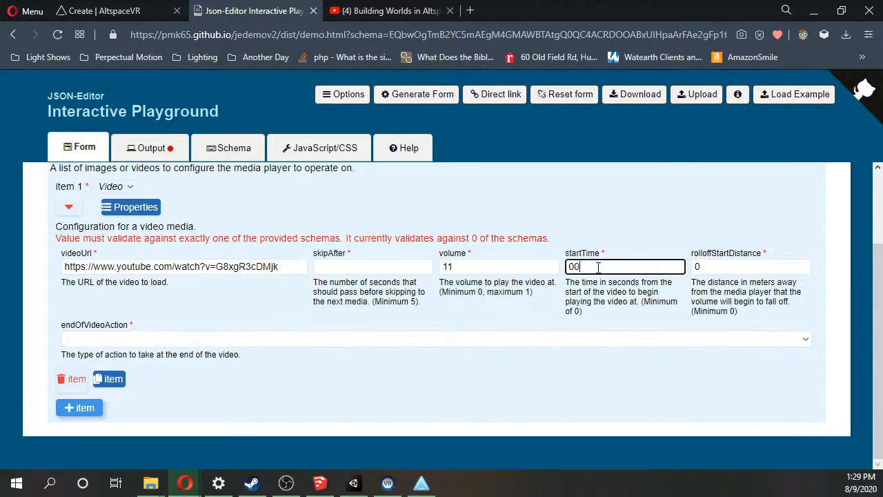
left_click(531, 267)
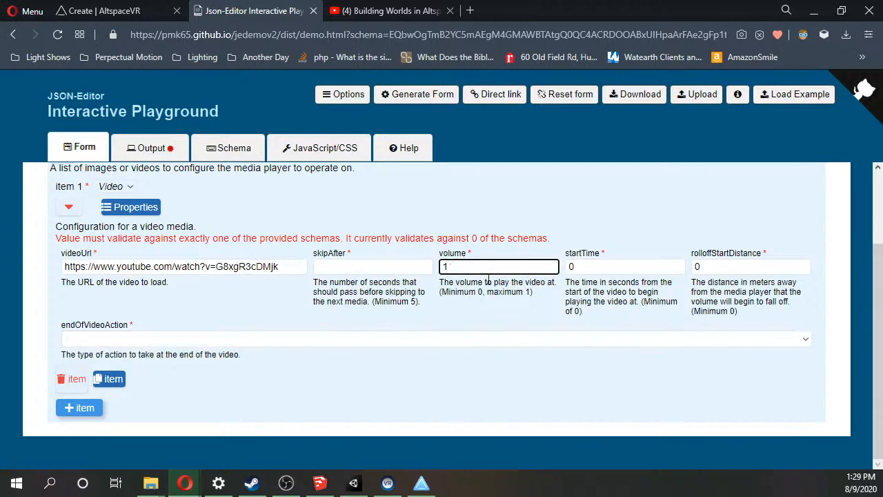
scroll(337, 300, "up", 2)
left_click(385, 295)
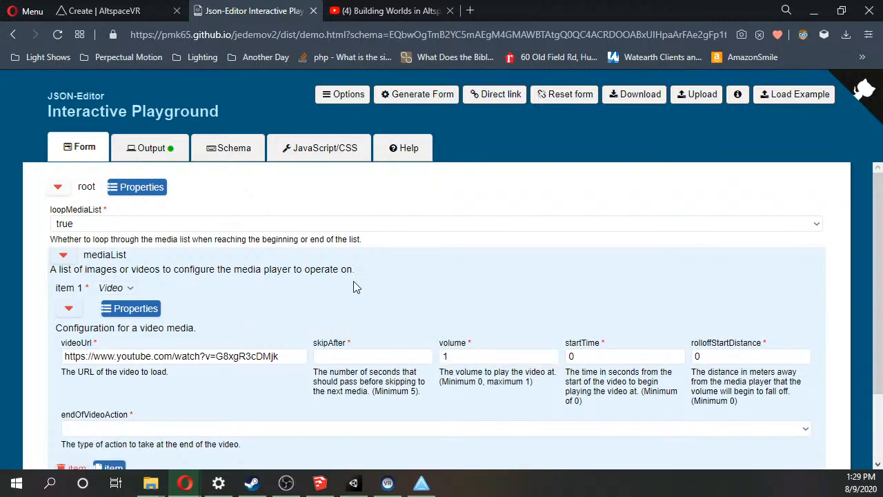
Copy the complete generated JSON from the editor's output and switch to AltspaceVR.
left_click(150, 147)
key("ctrl+a")
key("ctrl+c")
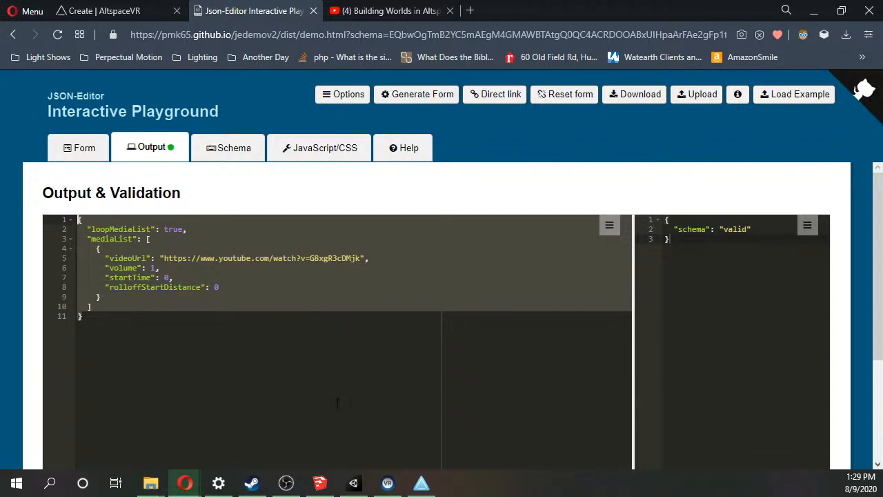
left_click(420, 483)
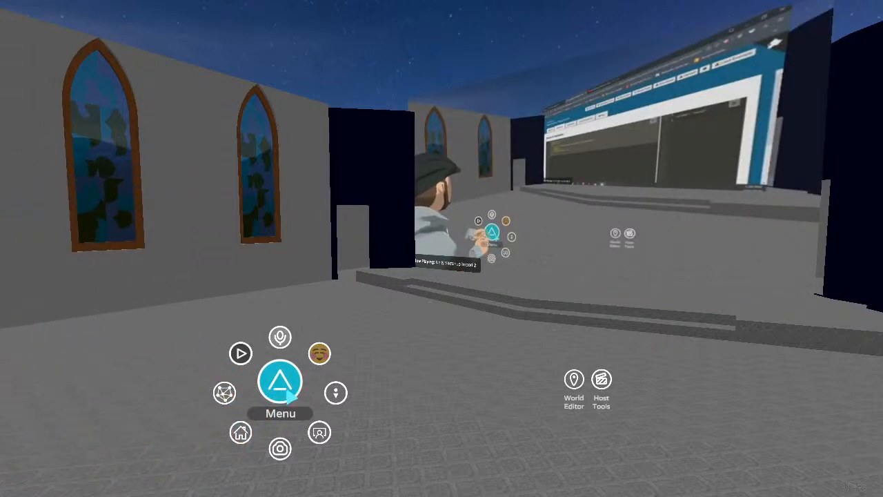
Create a basic label in the World Editor with the copied media player JSON as its text, and close the editor.
left_click(574, 379)
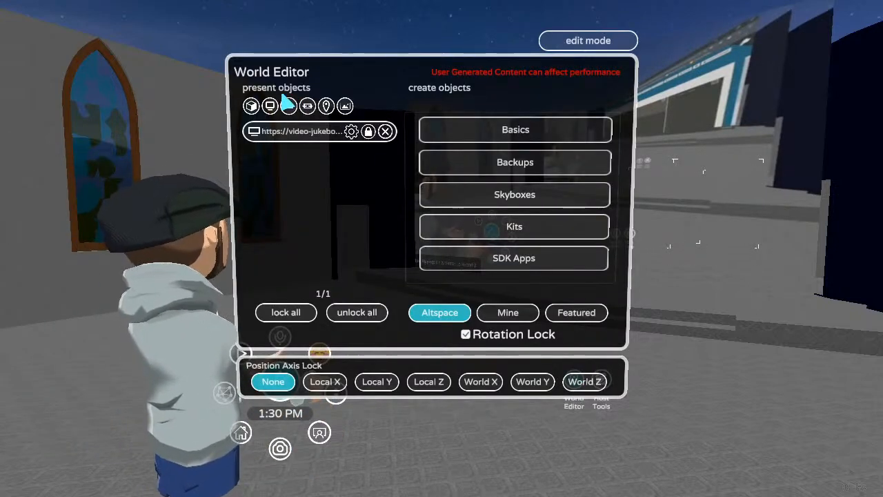
left_click(515, 130)
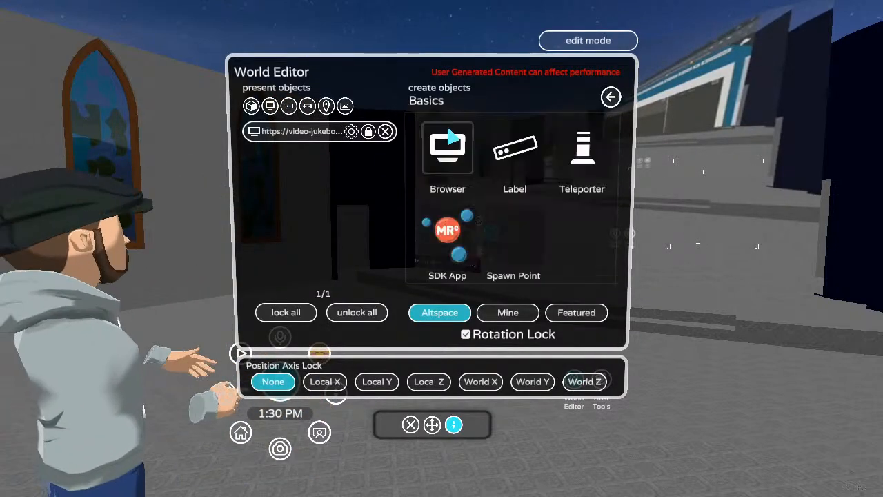
left_click(541, 168)
key("ctrl+v")
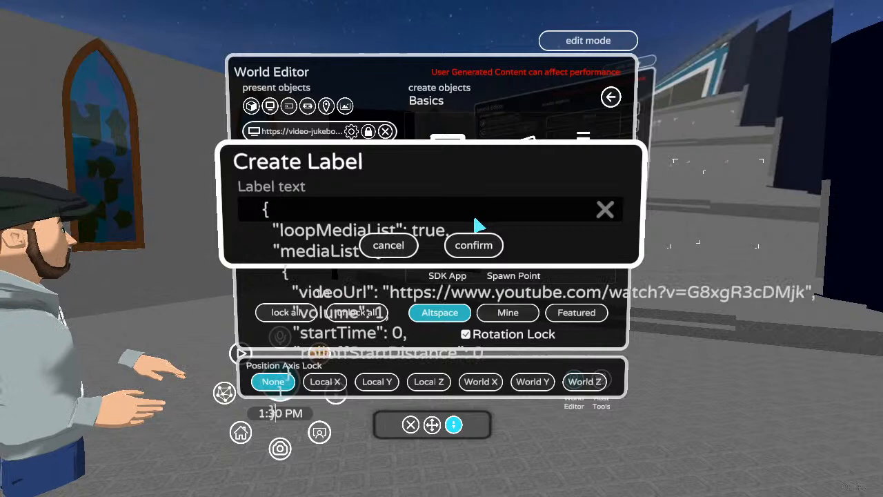
left_click(474, 247)
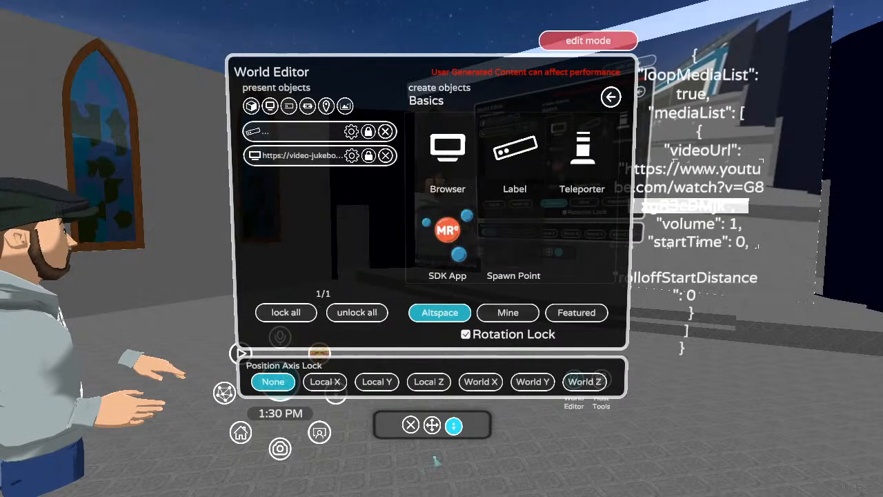
left_click(410, 425)
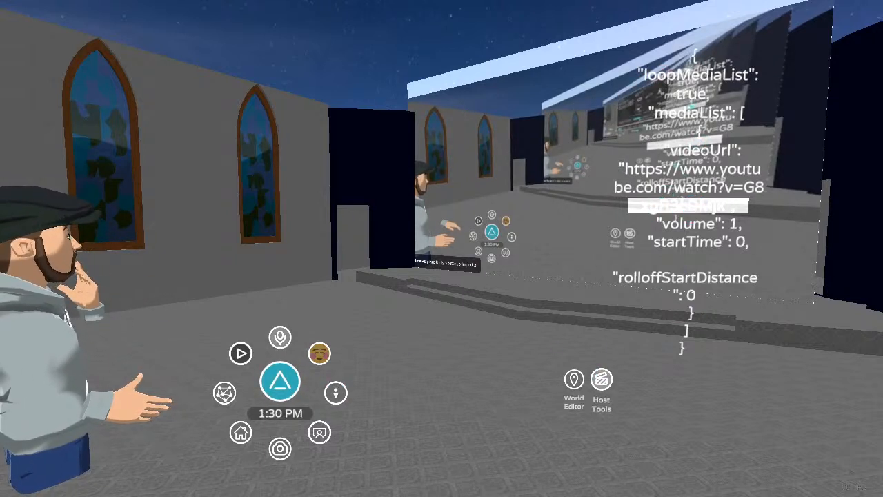
Return to the Json-Editor output, copy the complete media player JSON again and switch back to AltspaceVR.
key("super+Tab")
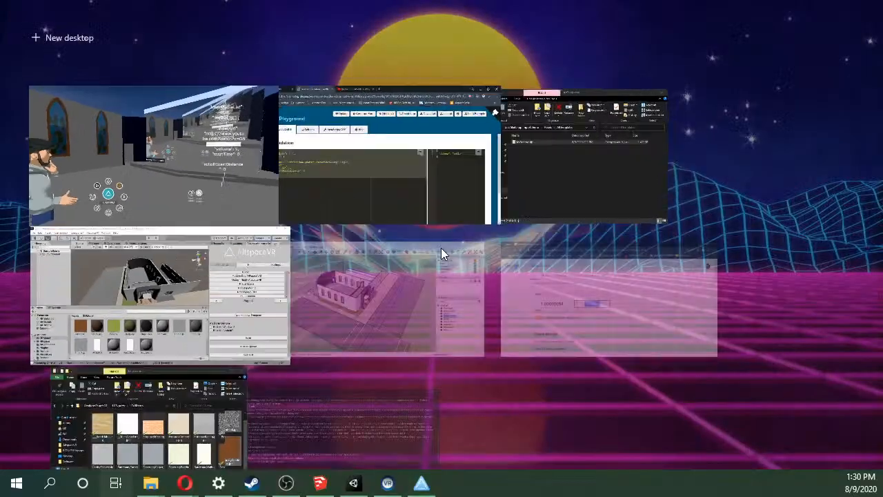
left_click(370, 202)
left_click_drag(200, 347, 28, 219)
key("ctrl+c")
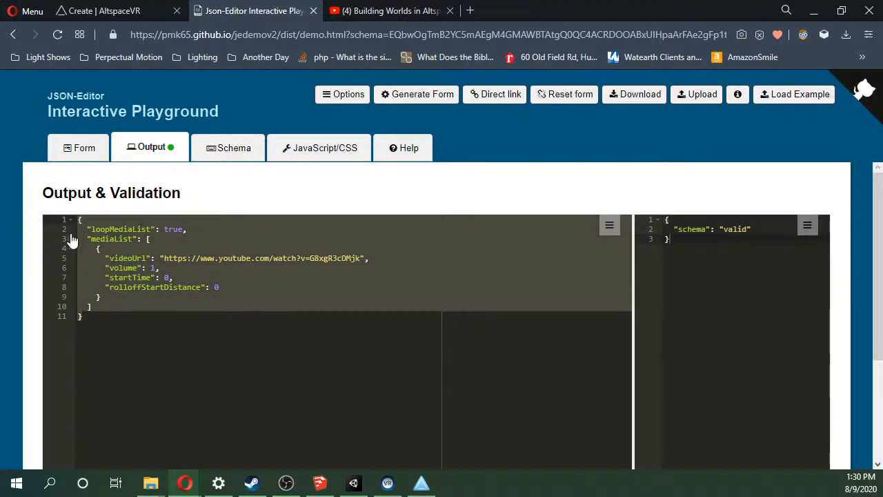
right_click(151, 270)
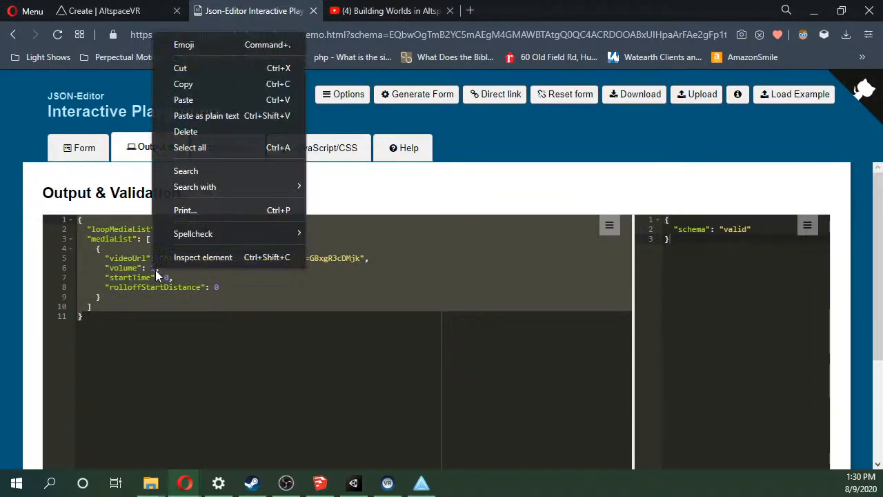
left_click(216, 87)
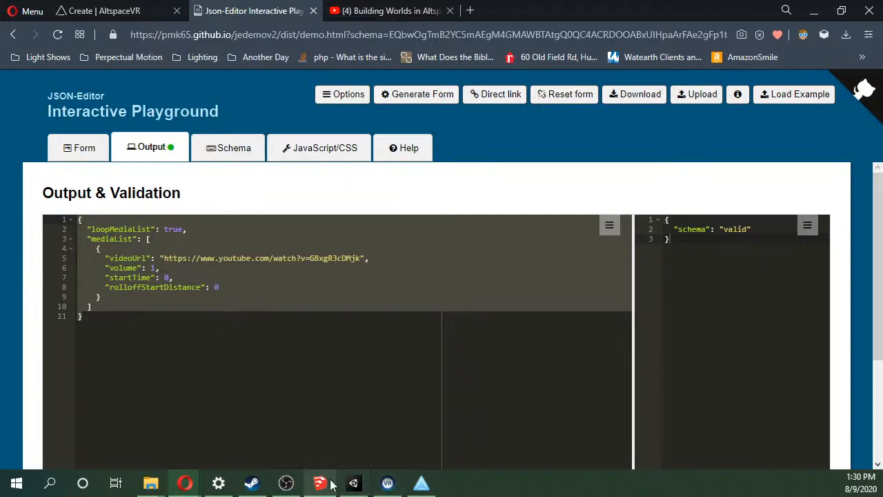
left_click(387, 483)
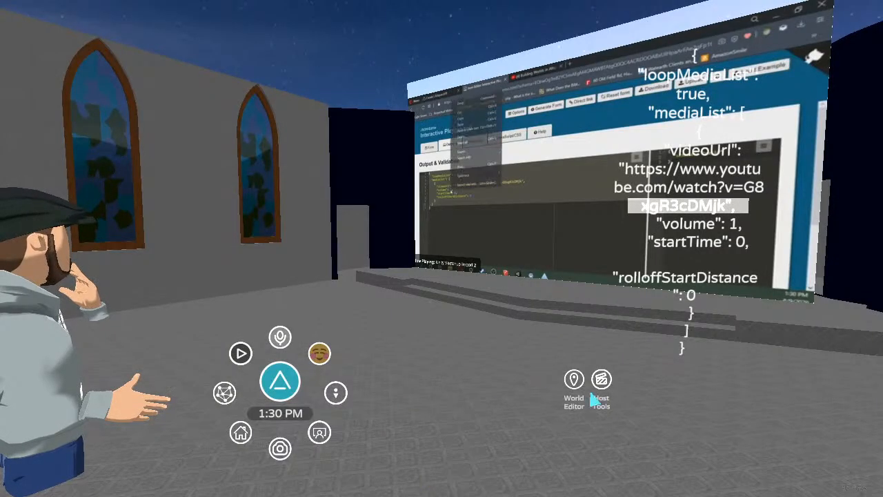
Create another World Editor label from the copied JSON, and delete both JSON labels from the world.
left_click(574, 379)
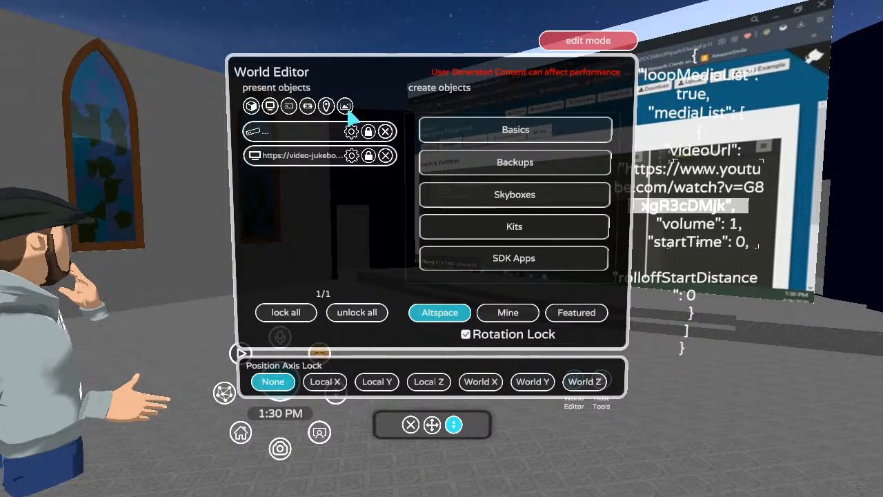
left_click(443, 128)
left_click(500, 148)
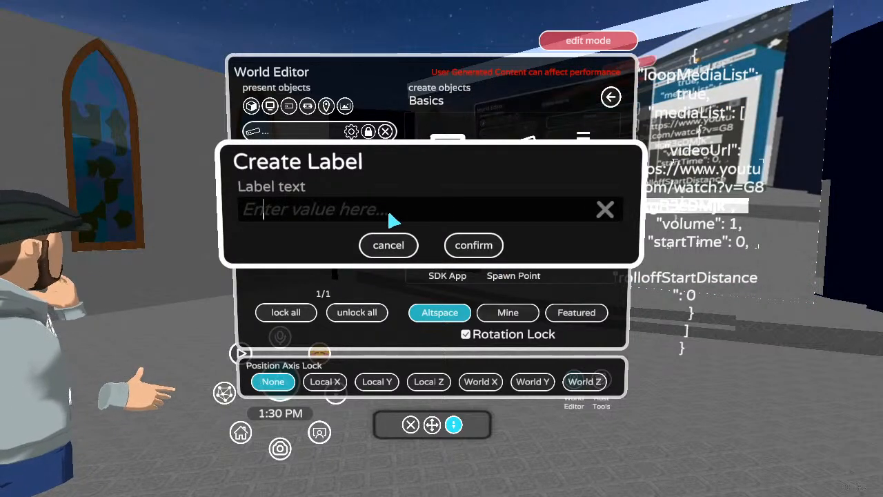
key("ctrl+v")
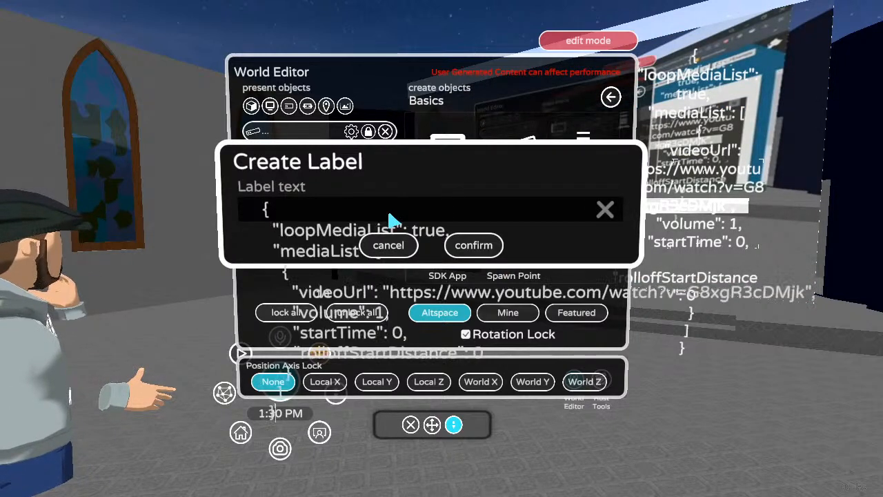
left_click(477, 247)
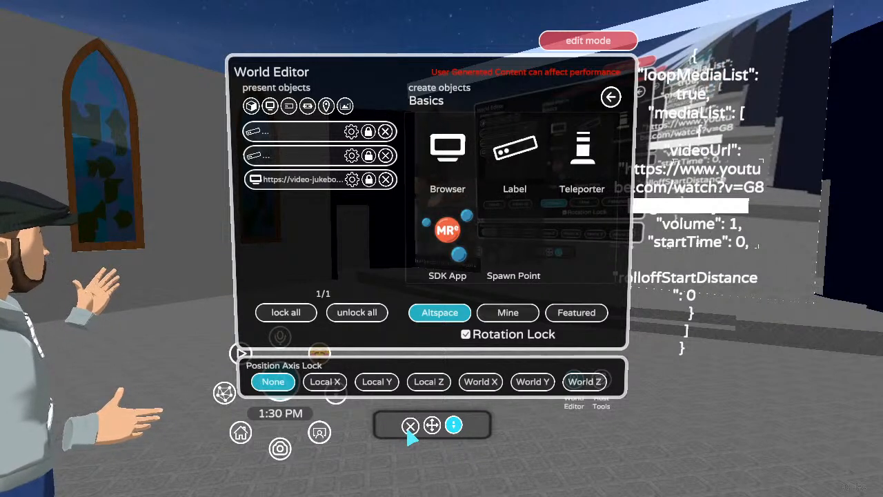
left_click(386, 157)
left_click(386, 132)
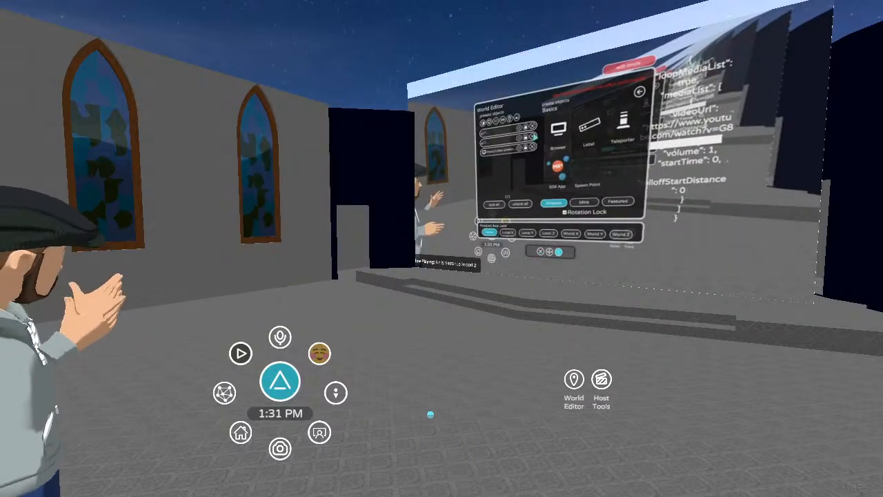
Review the Json-Editor output and the LCv3.00 model in SketchUp, and return to AltspaceVR.
key("super+Tab")
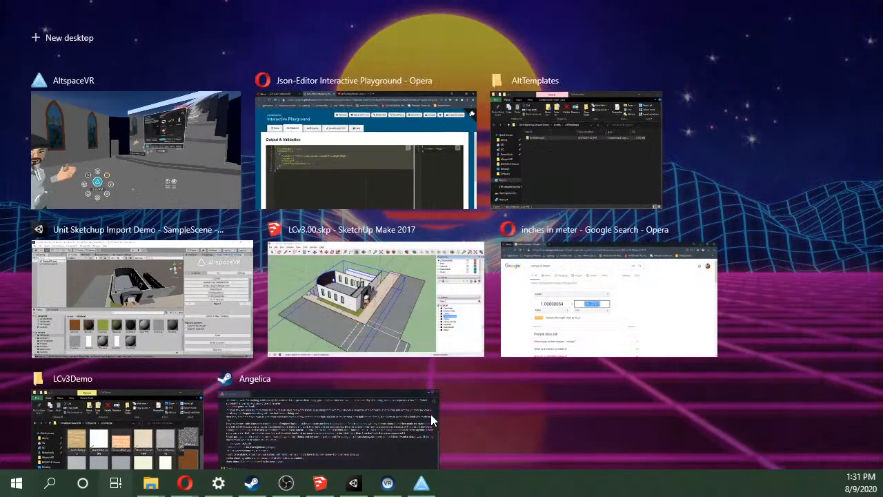
left_click(386, 128)
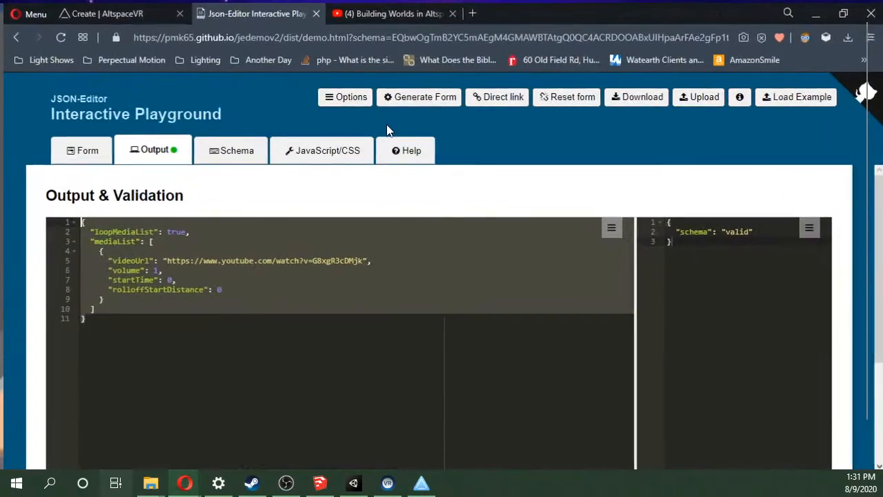
left_click(313, 409)
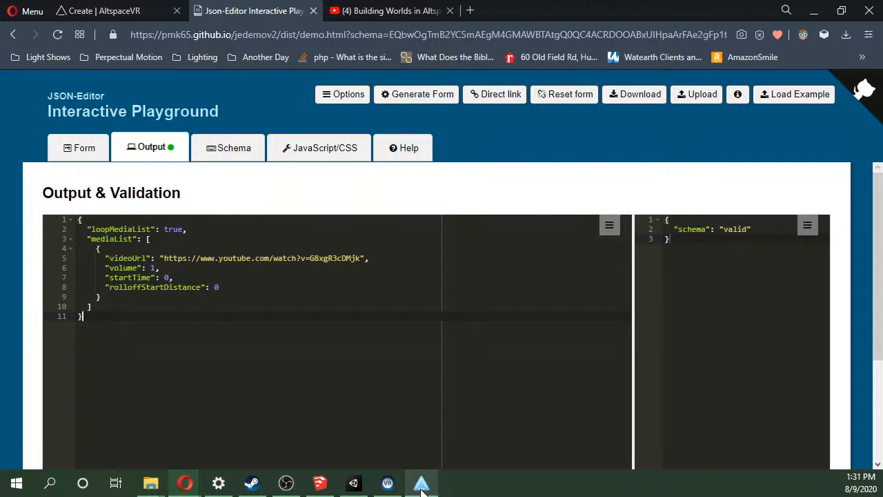
mouse_move(417, 492)
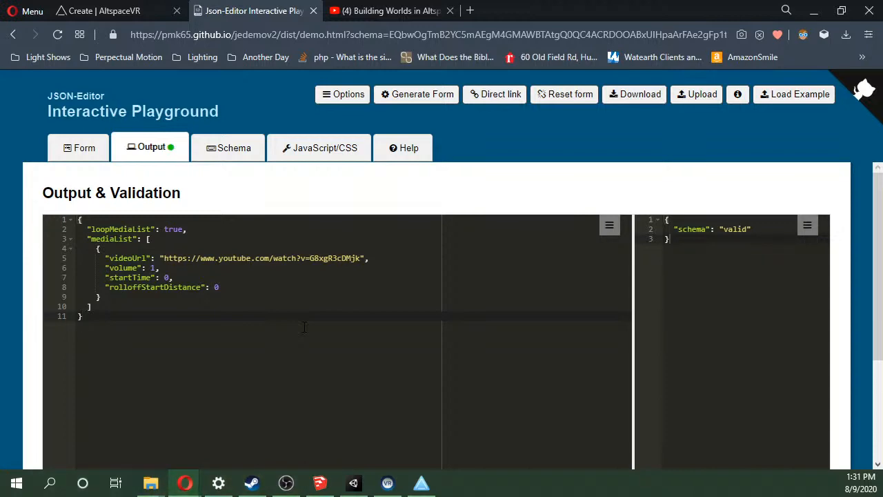
left_click(319, 485)
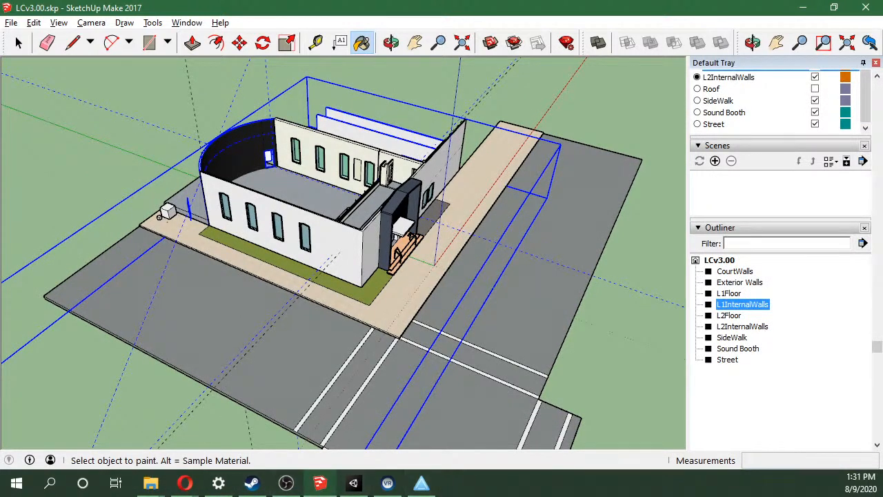
left_click(416, 489)
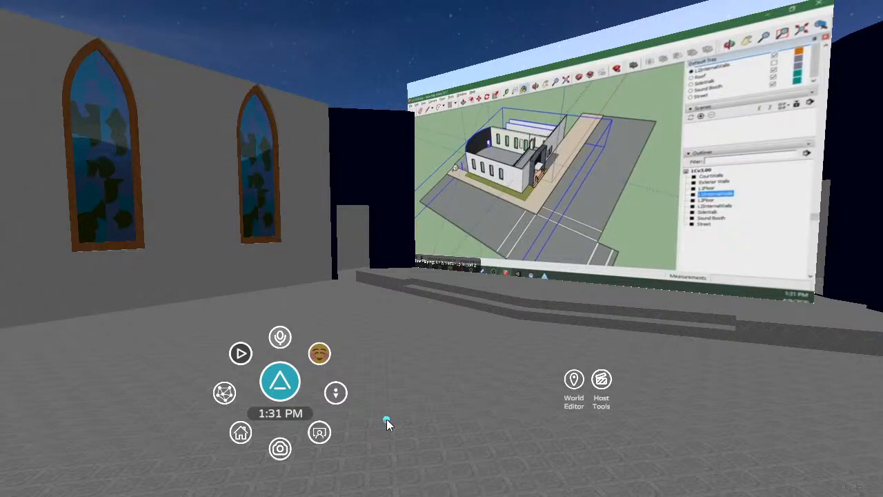
Switch to the browser and review the LCv3Demo world creation form, including its template list, visibility options and default contextual roles.
key("super+Tab")
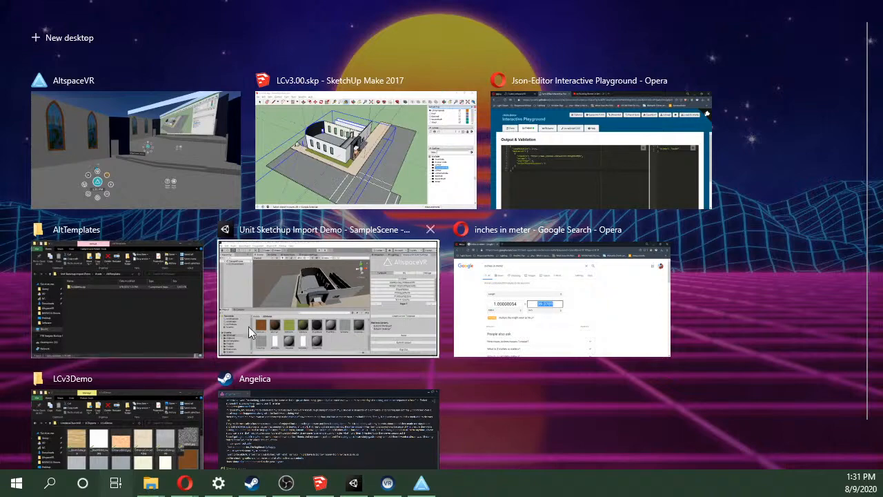
left_click(577, 192)
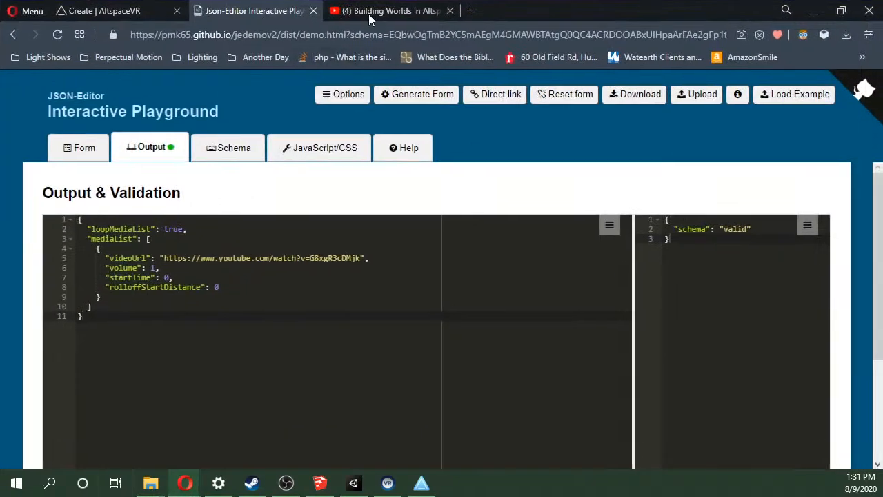
left_click(141, 14)
scroll(343, 257, "up", 3)
scroll(343, 257, "down", 1)
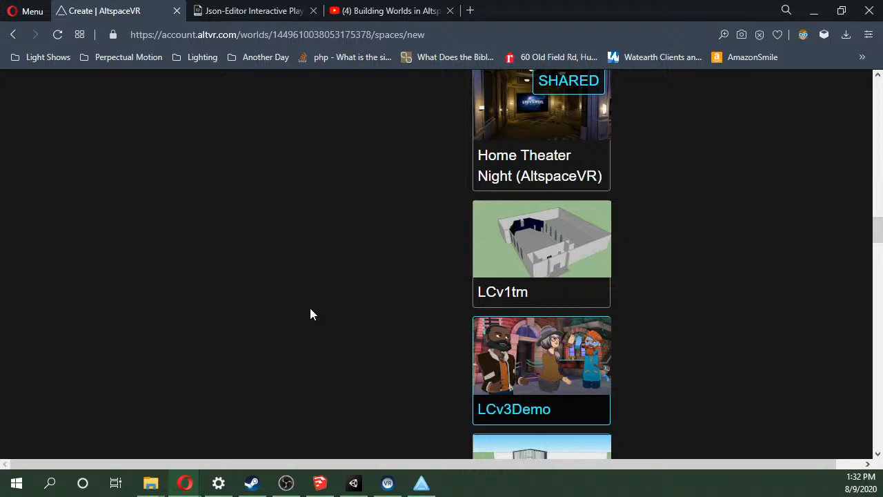
scroll(311, 314, "up", 12)
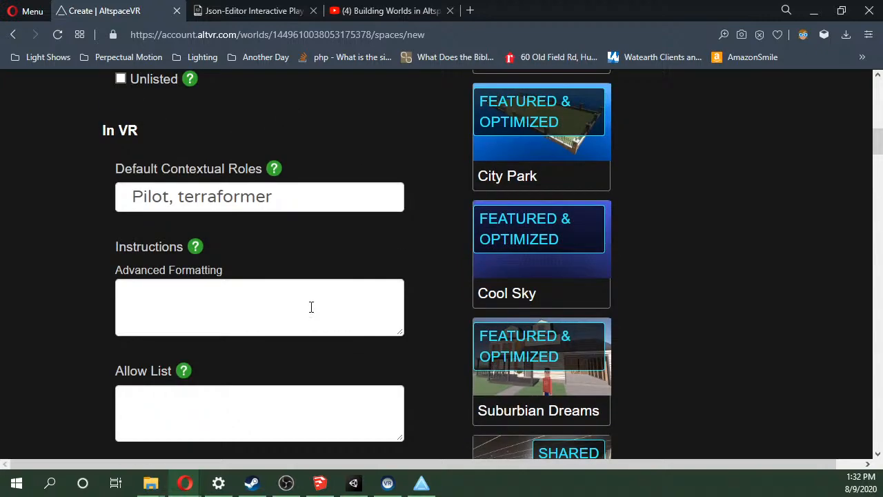
scroll(310, 310, "up", 4)
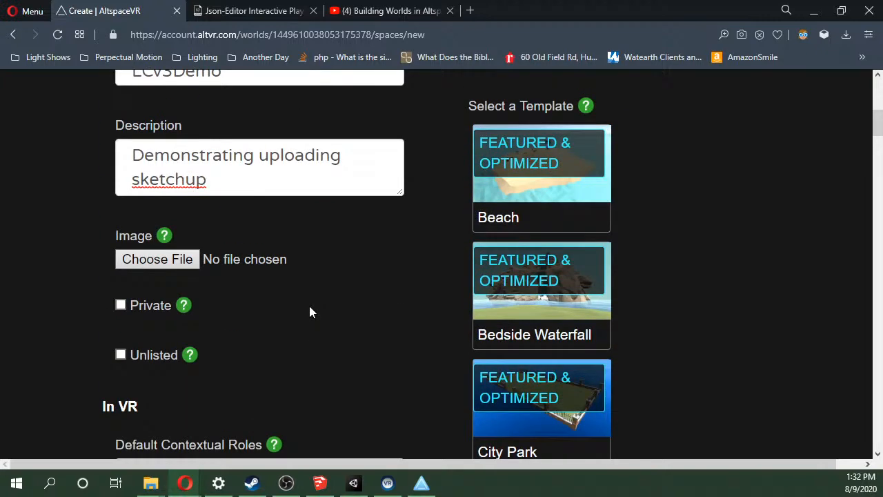
scroll(238, 217, "up", 3)
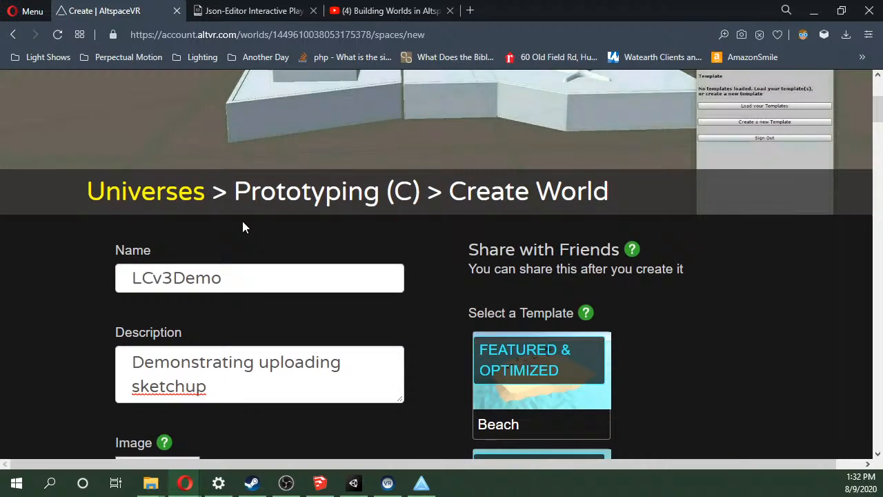
scroll(242, 220, "down", 2)
scroll(244, 222, "down", 2)
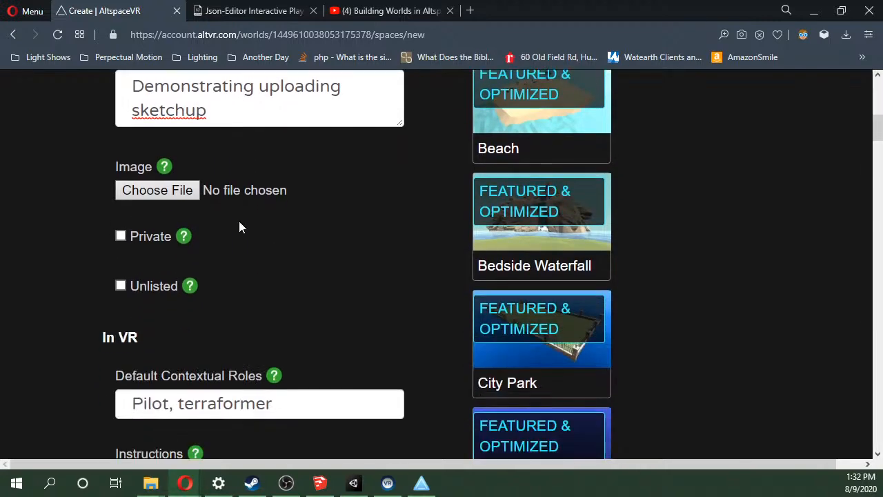
Create the LCv3Demo world from the completed form and review its new page down to the World Tools.
scroll(187, 307, "down", 6)
left_click(323, 336)
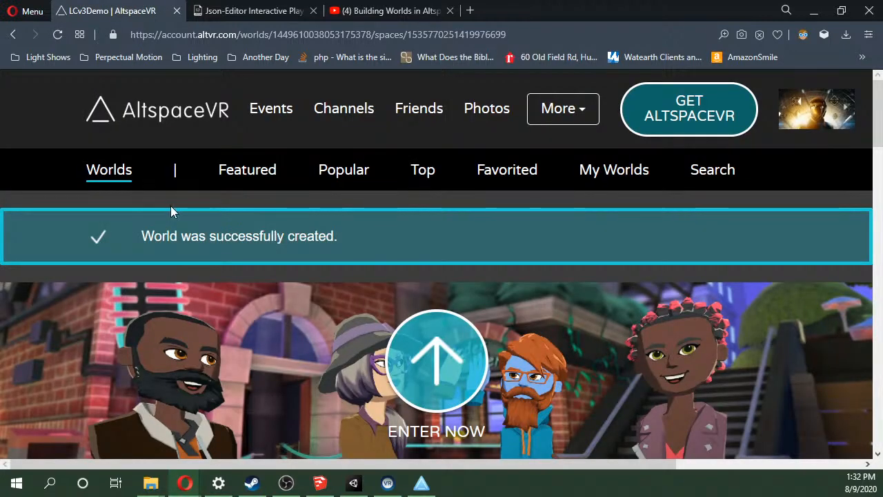
left_click_drag(129, 233, 426, 239)
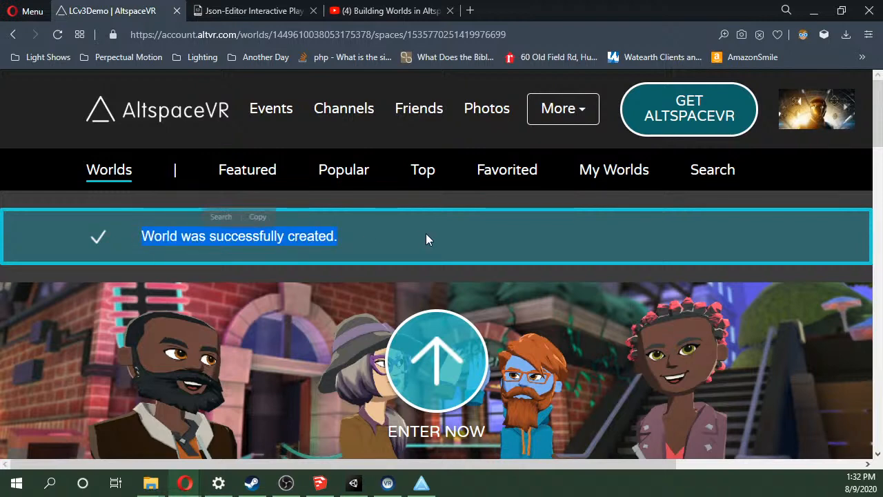
scroll(372, 236, "down", 4)
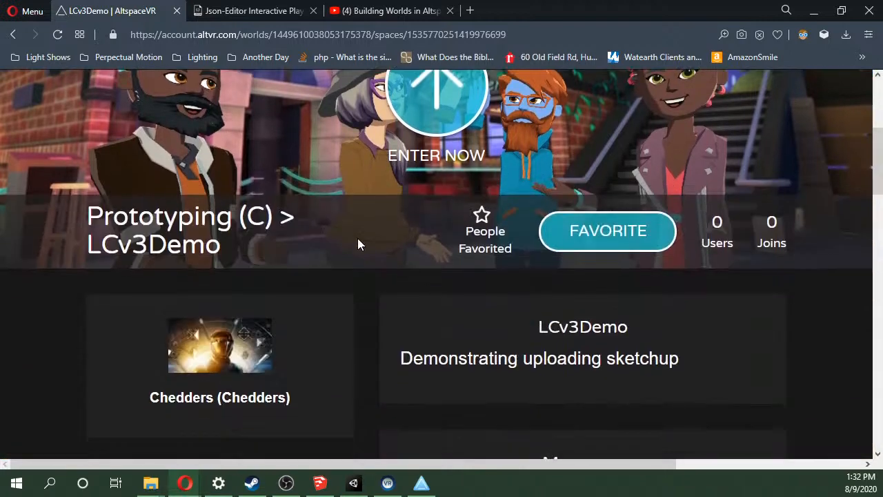
scroll(356, 242, "down", 3)
scroll(357, 242, "down", 2)
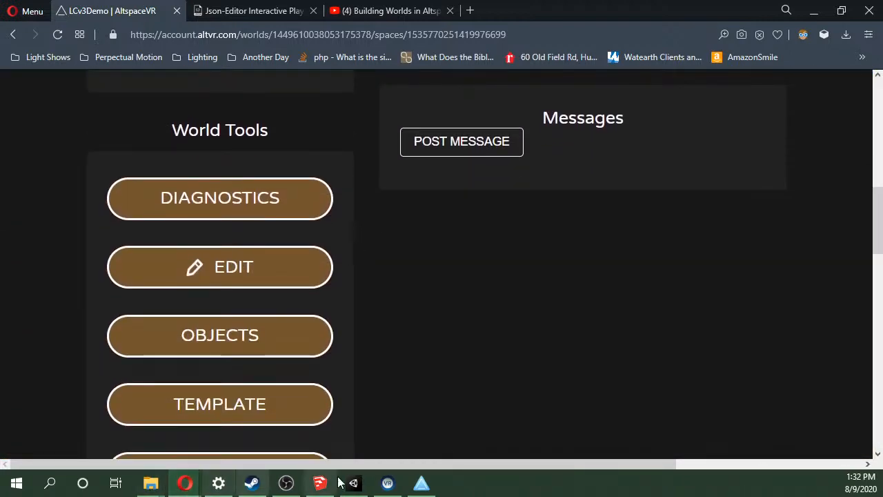
Switch to AltspaceVR and open the details of LCv3Demo from the list of own worlds.
mouse_move(423, 490)
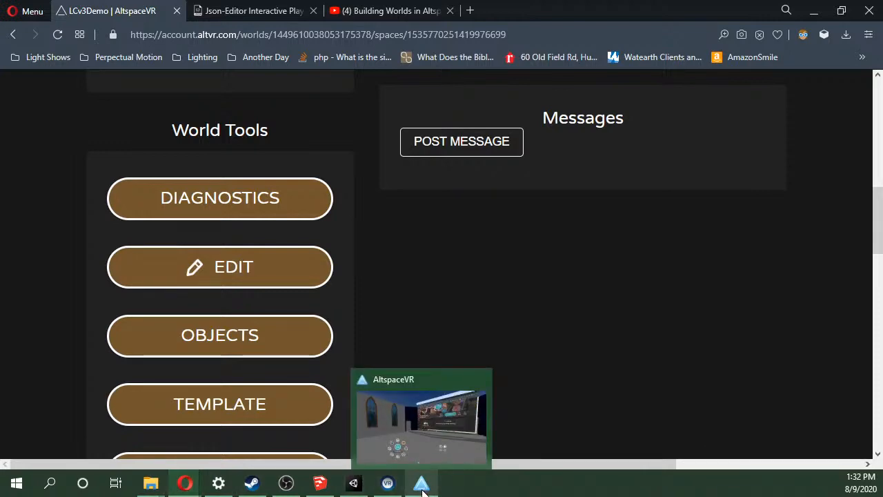
left_click(422, 484)
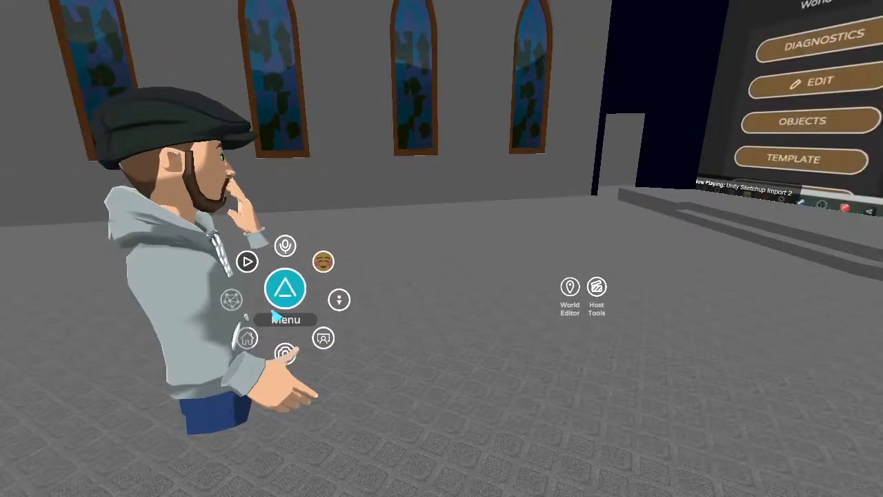
left_click(285, 288)
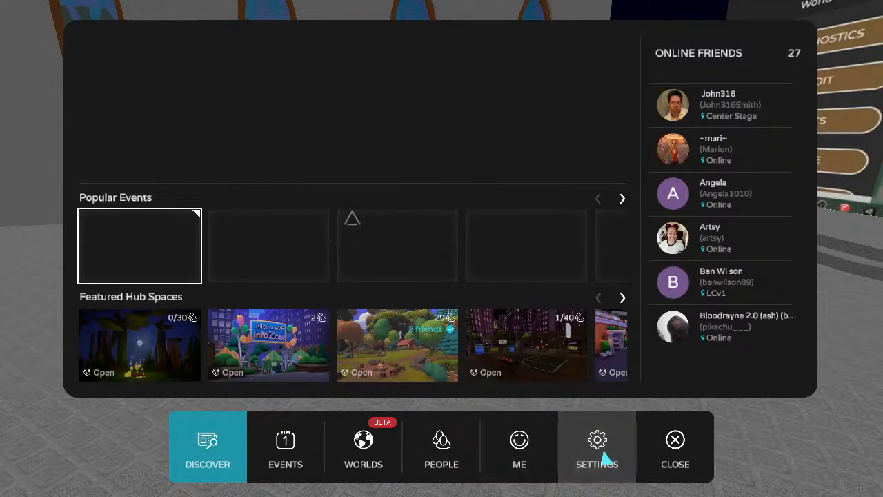
left_click(602, 457)
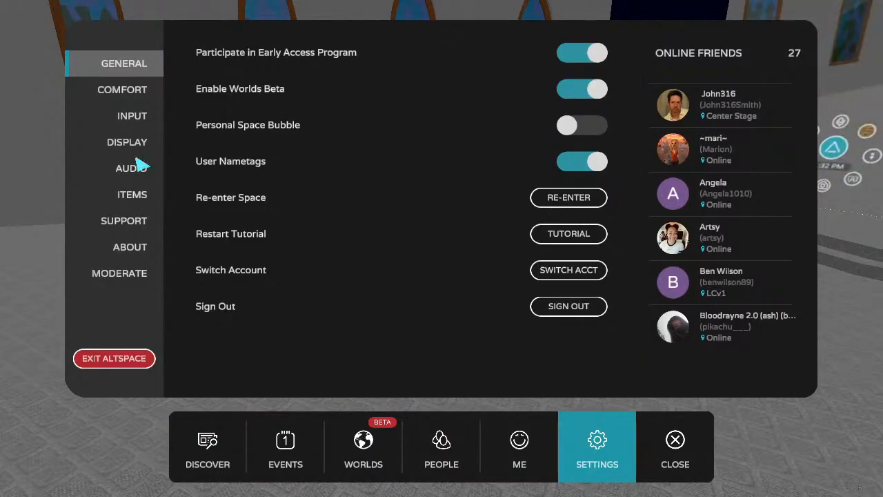
left_click(380, 442)
left_click(493, 51)
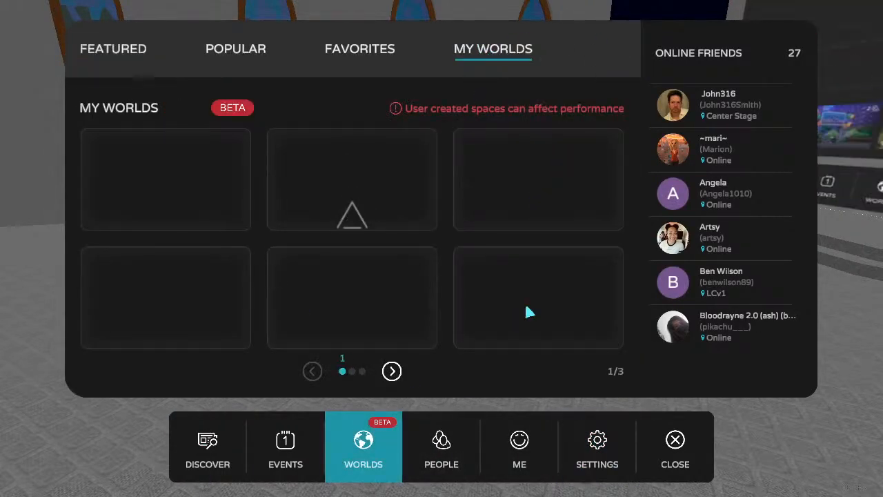
left_click(392, 371)
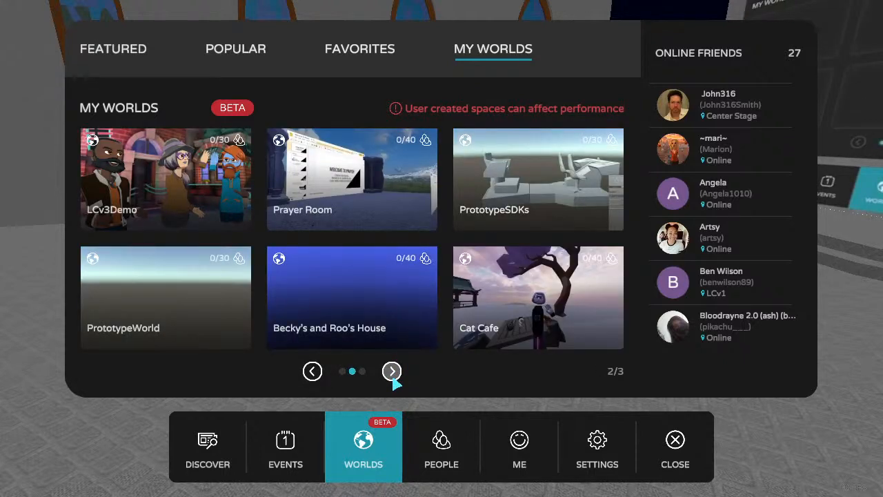
left_click(205, 173)
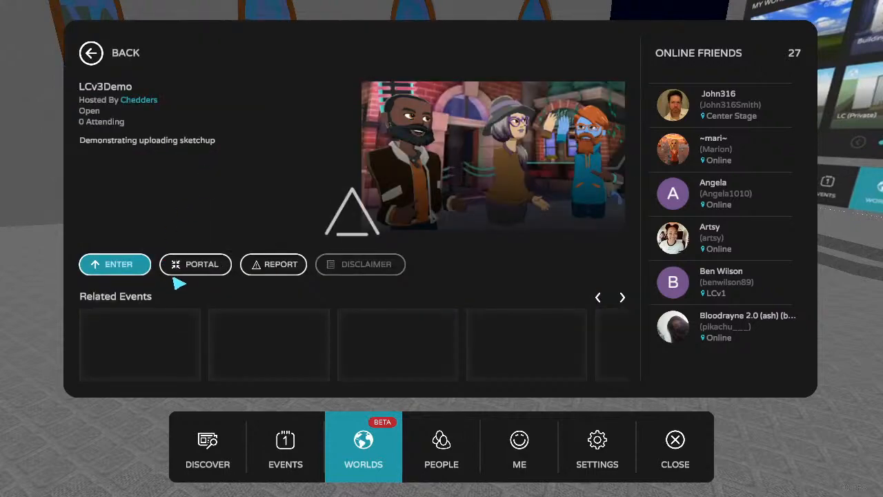
Launch a portal to LCv3Demo to travel into the world, and select the avatar standing there.
left_click(192, 266)
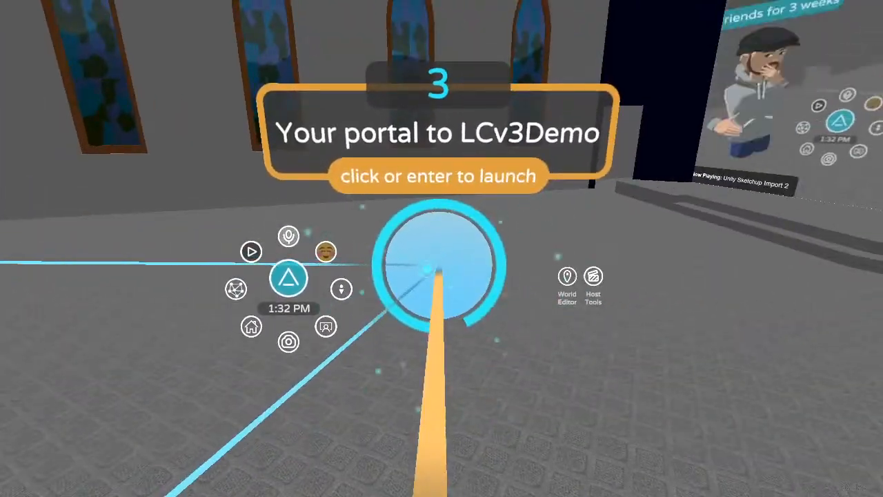
left_click(428, 269)
left_click(438, 239)
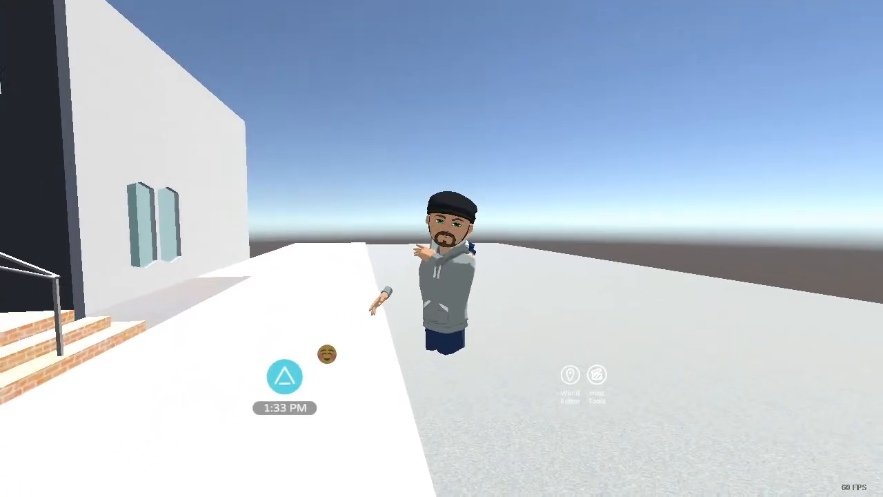
left_click(443, 260)
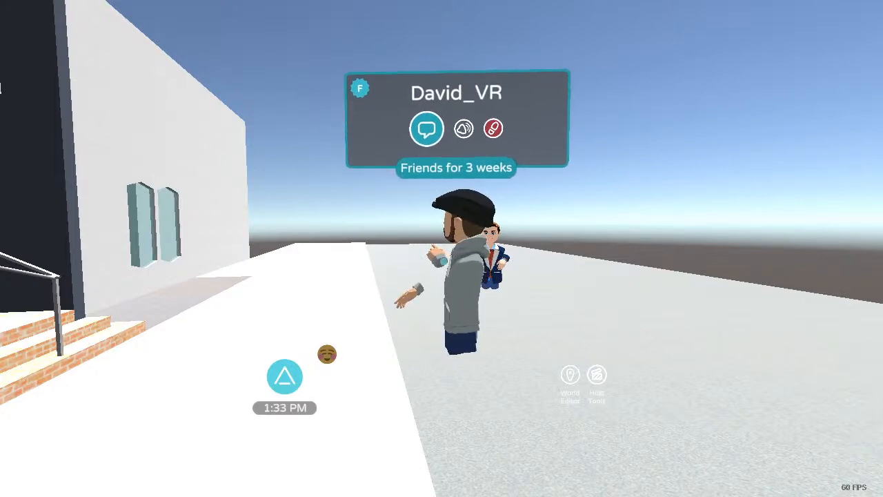